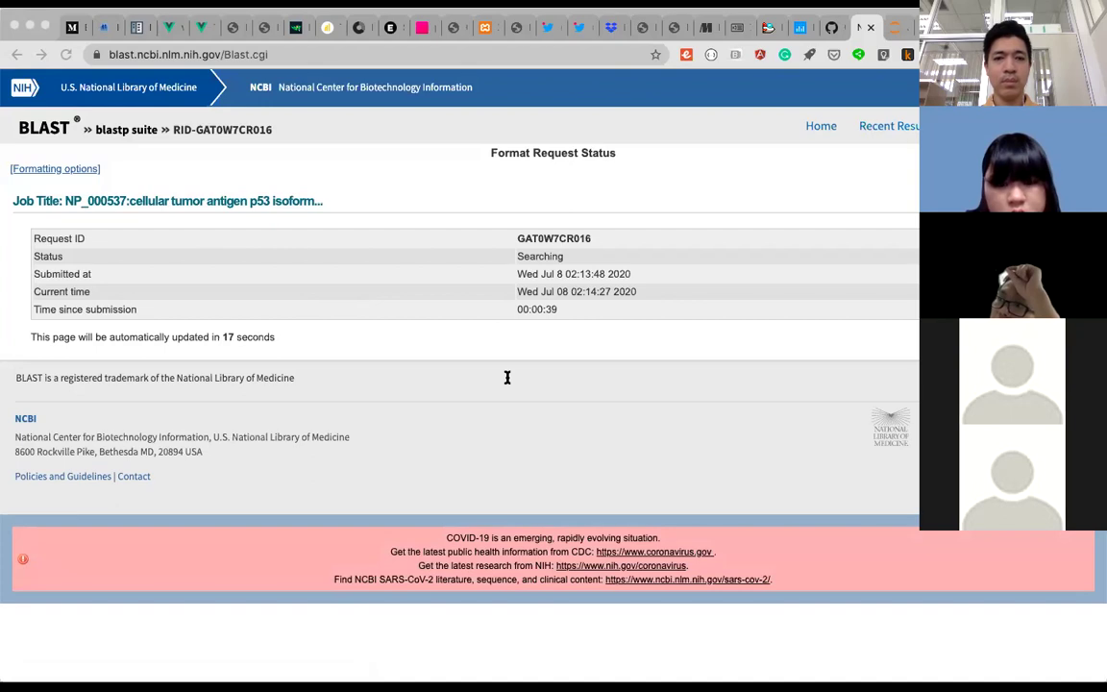
pyautogui.click(1049, 621)
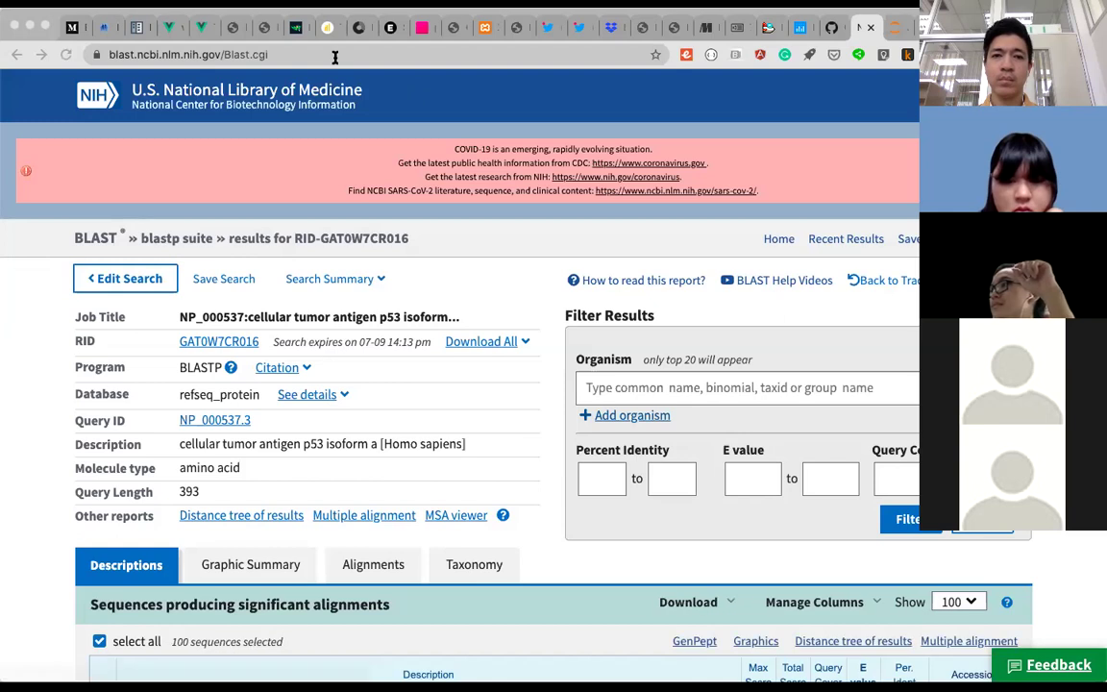
pyautogui.click(1036, 601)
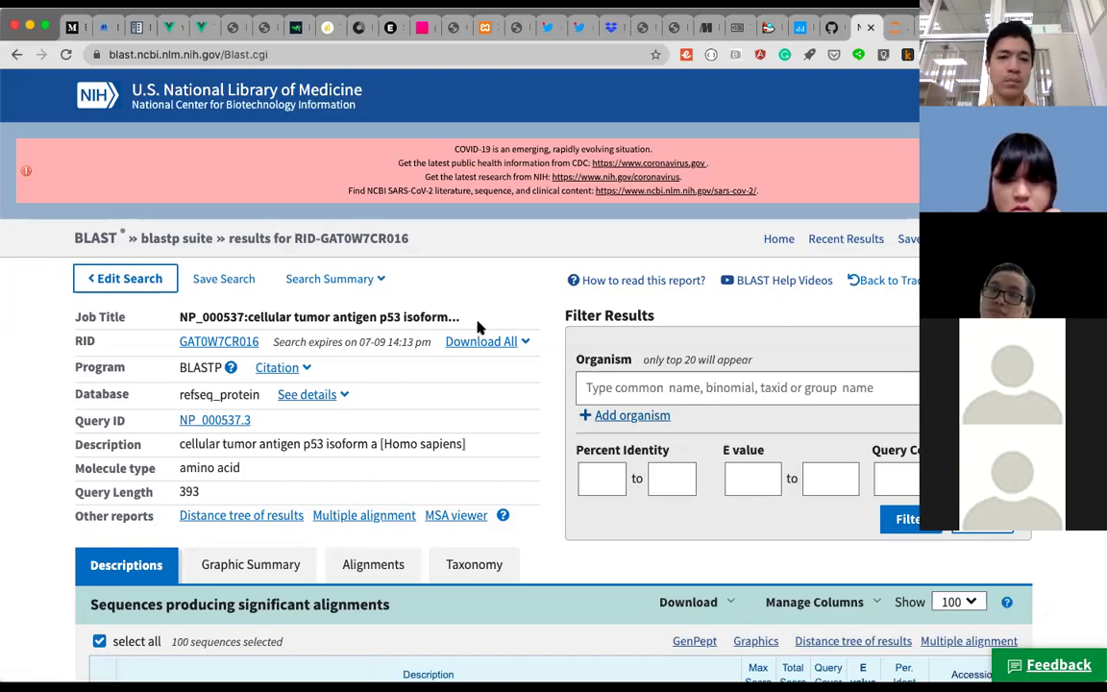
# Review the p53 BLAST job summary and the top hits in the table of sequences producing significant alignments
pyautogui.scroll(-4, 477, 327)
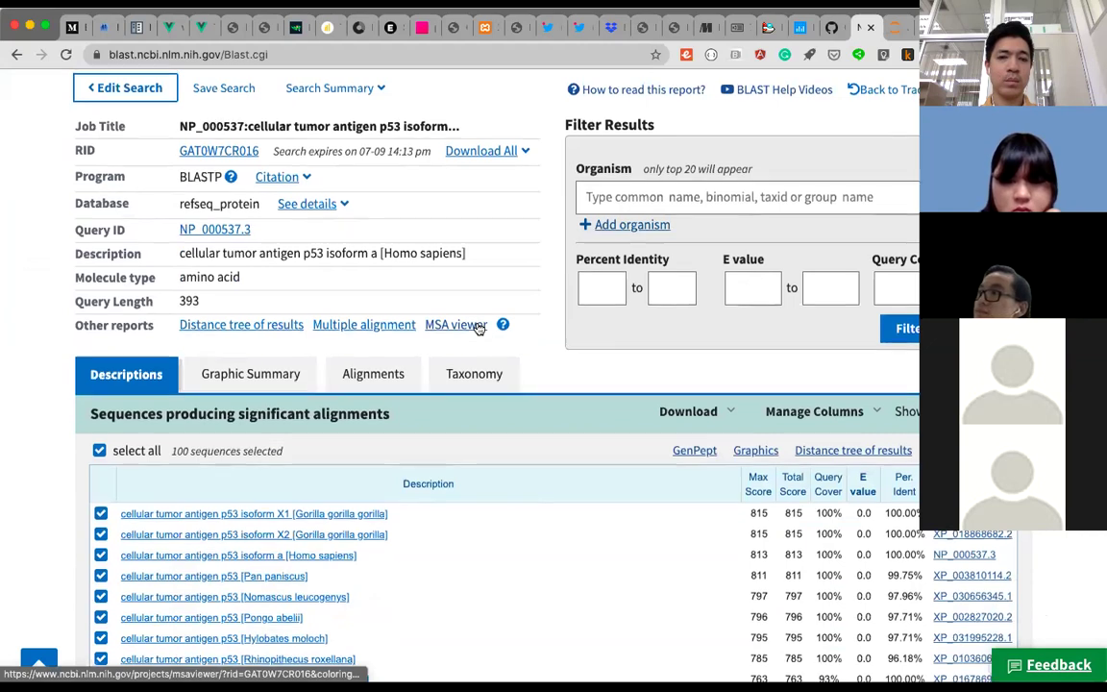
pyautogui.scroll(1, 477, 327)
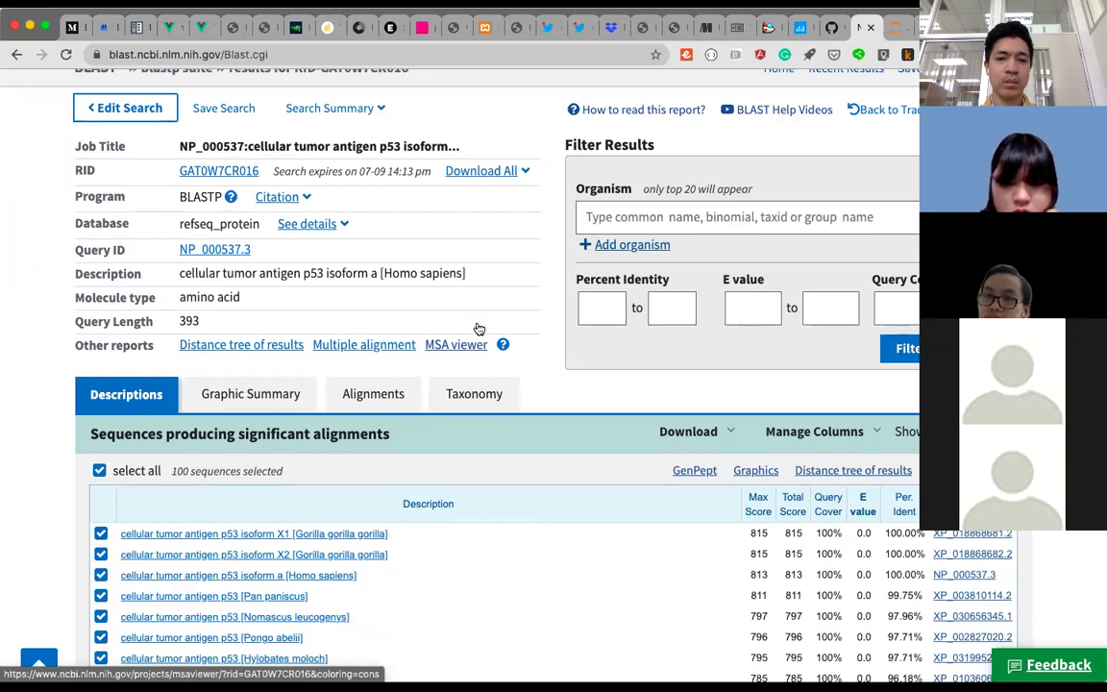
pyautogui.scroll(-10, 477, 328)
pyautogui.scroll(8, 477, 328)
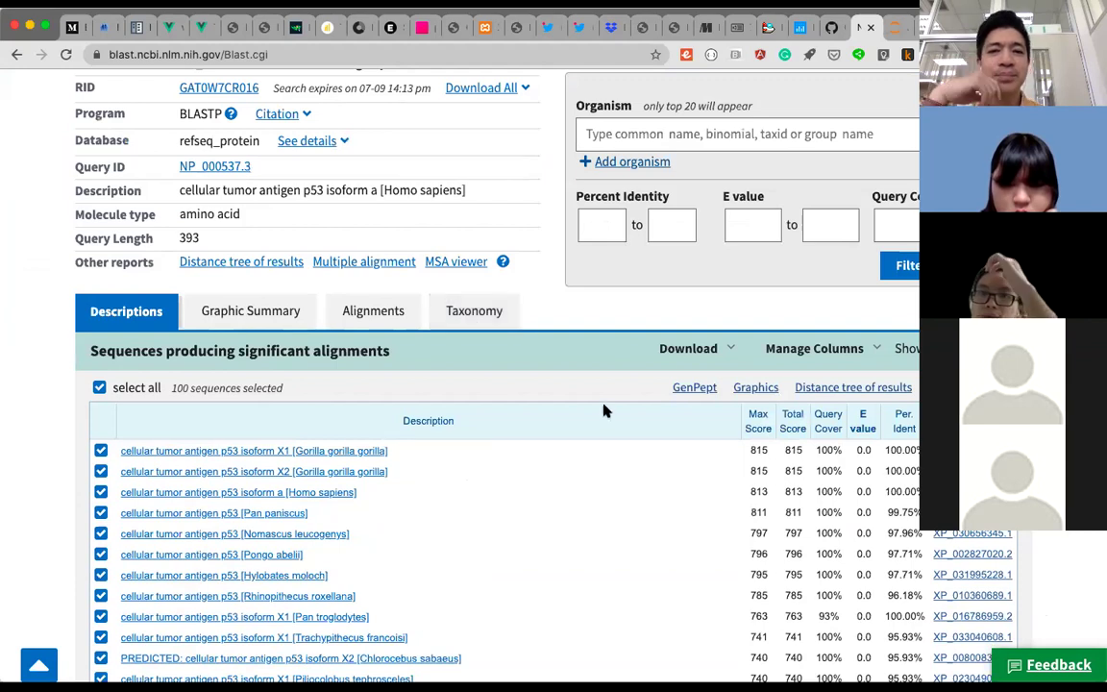
pyautogui.scroll(3, 603, 411)
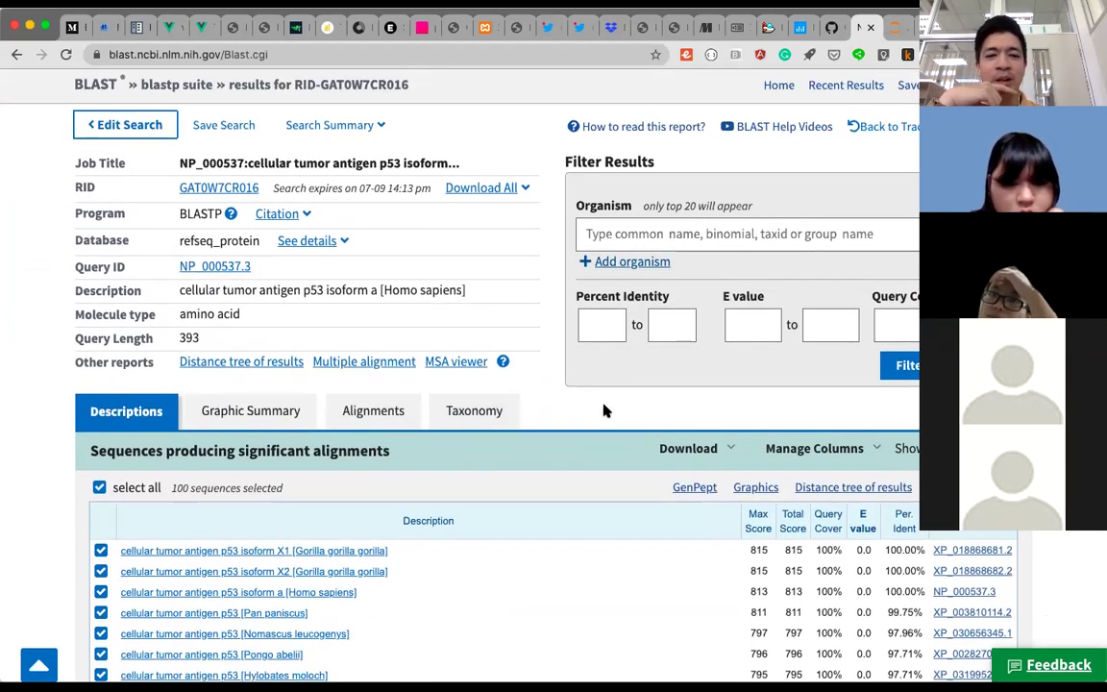
pyautogui.scroll(-1, 603, 410)
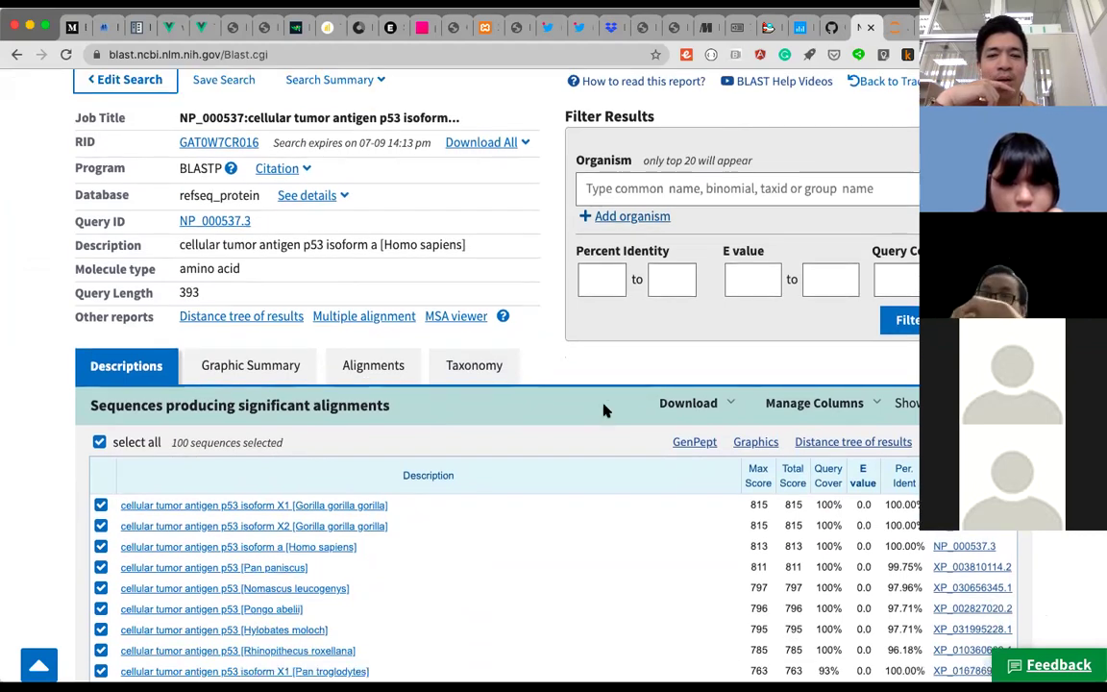
pyautogui.scroll(1, 580, 420)
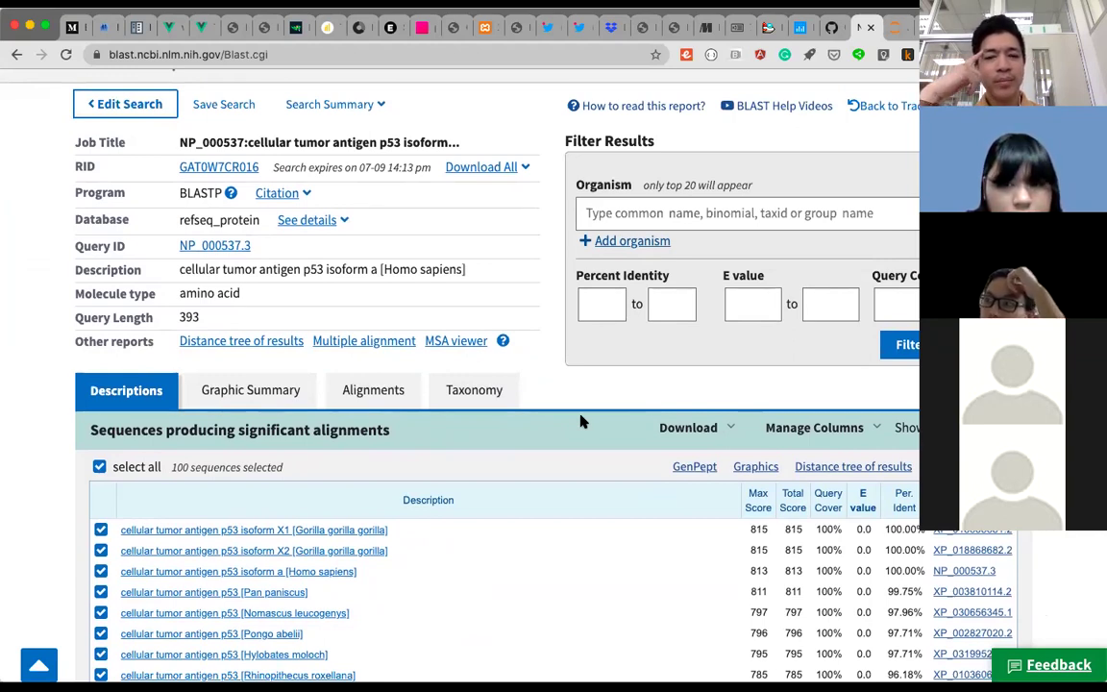
pyautogui.scroll(-3, 581, 420)
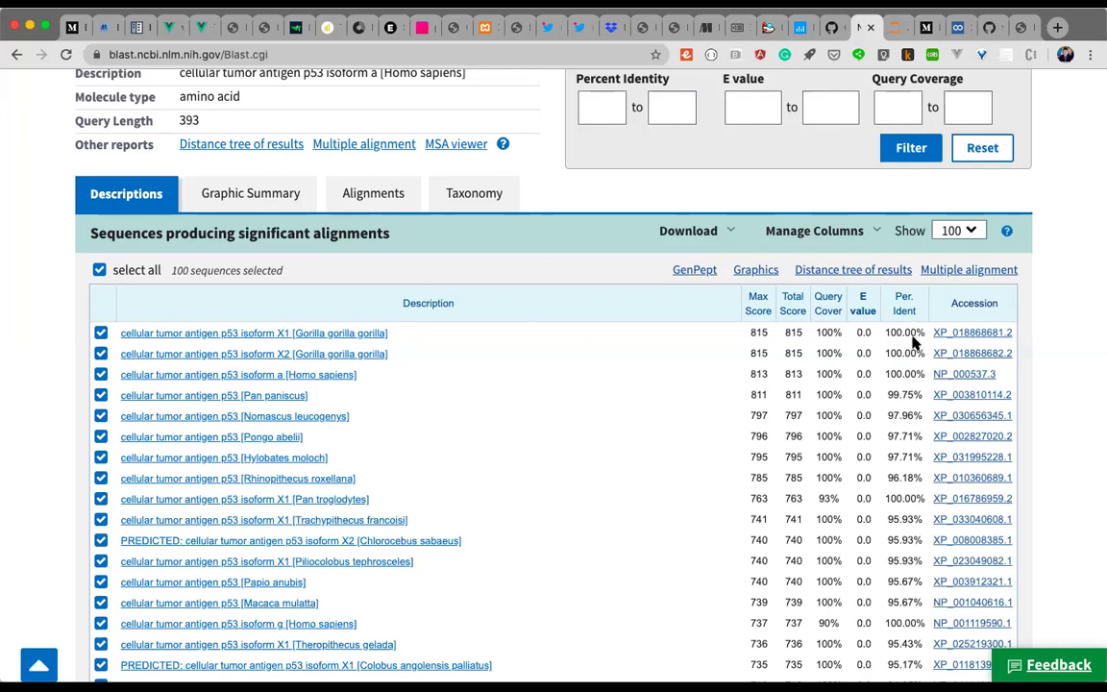
# Examine the scores, query coverage, E values and percent identities across the full list of matching sequences
pyautogui.scroll(-2, 759, 438)
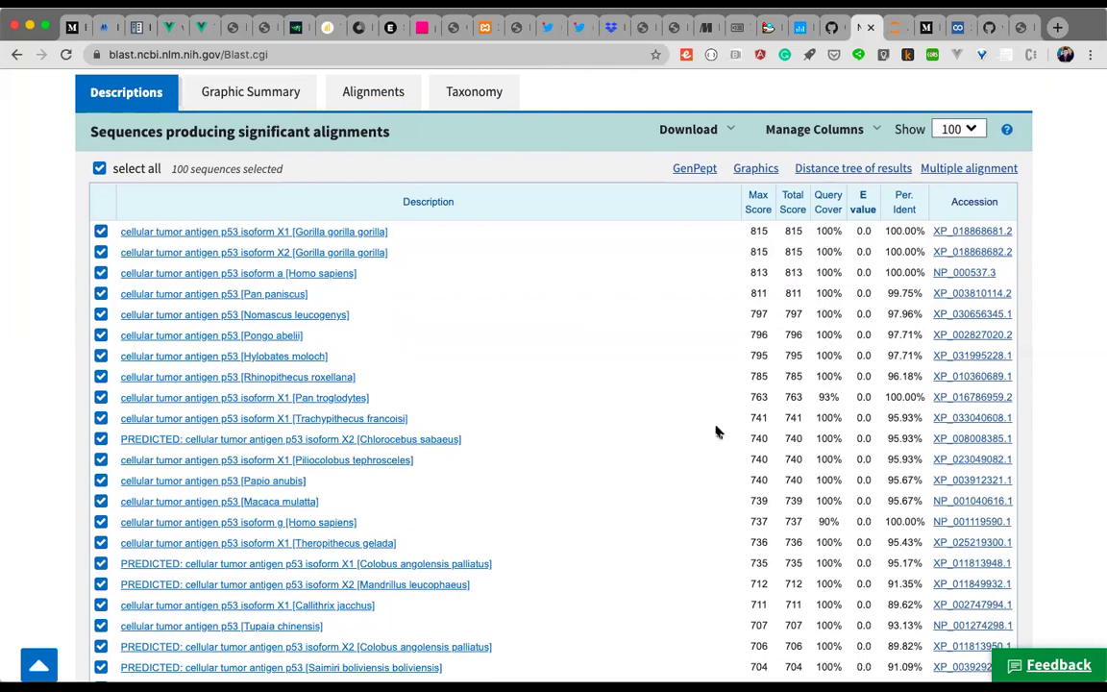
pyautogui.scroll(-1, 697, 469)
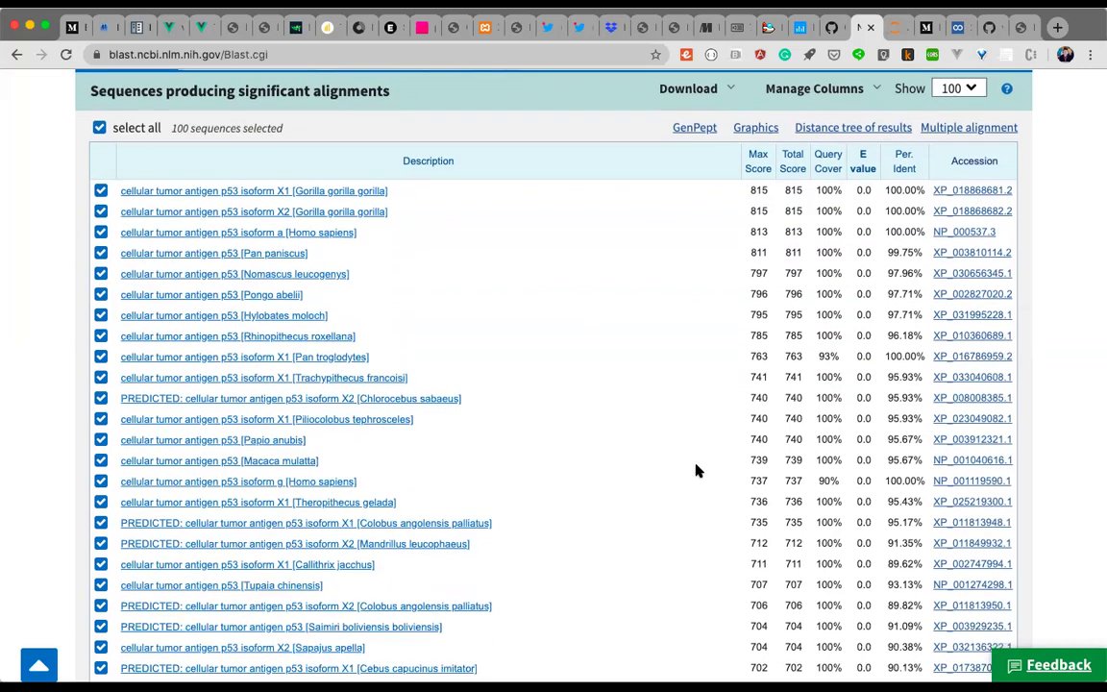
pyautogui.scroll(-1, 697, 470)
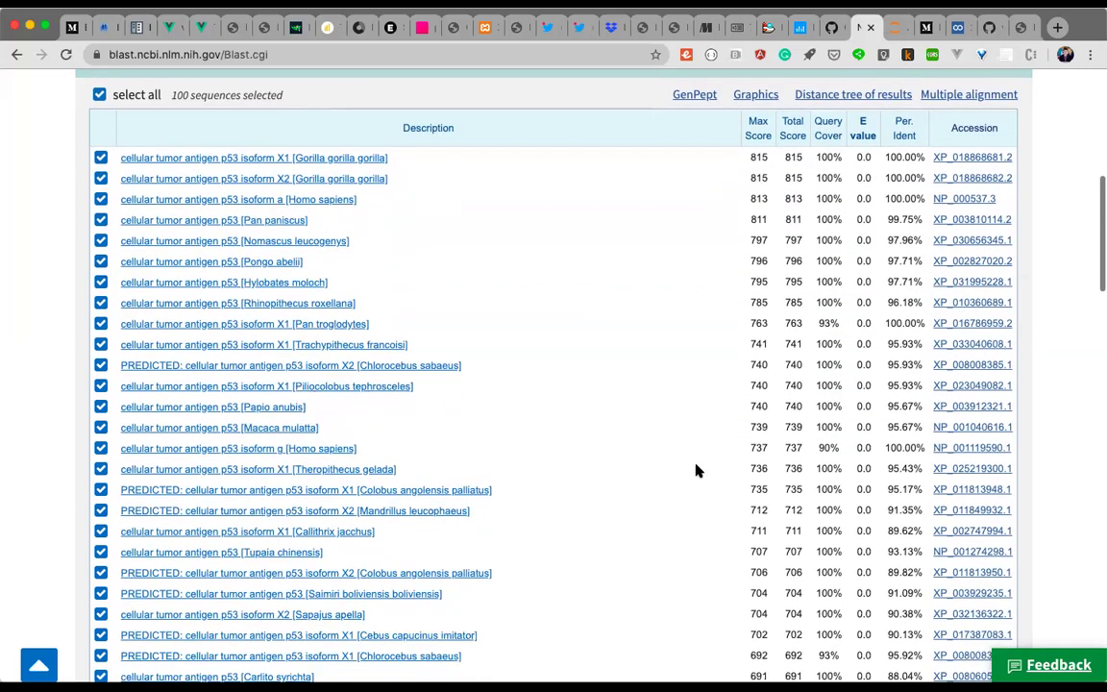
pyautogui.scroll(-8, 698, 470)
pyautogui.scroll(8, 698, 470)
pyautogui.scroll(-20, 697, 469)
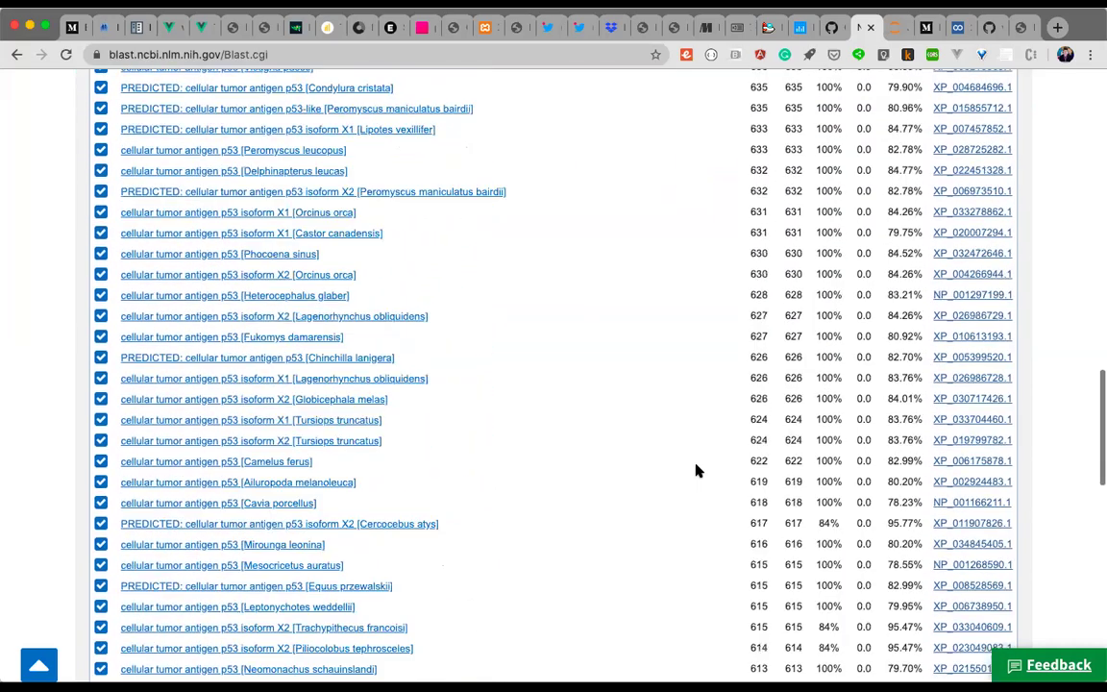
pyautogui.scroll(20, 698, 470)
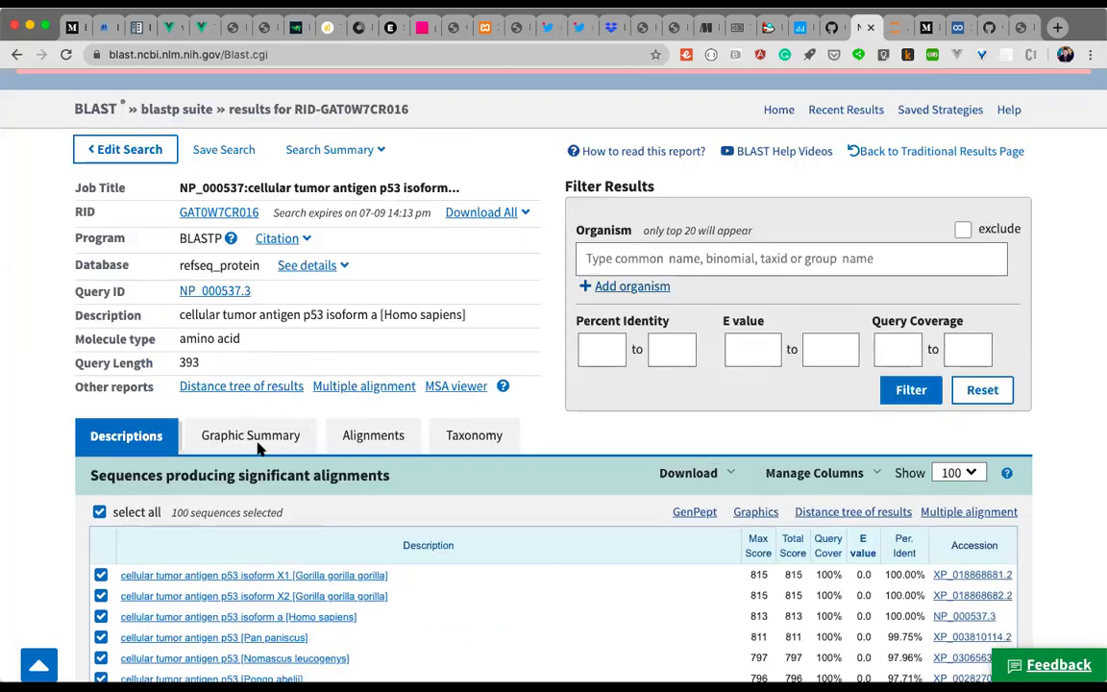
pyautogui.scroll(-2, 235, 410)
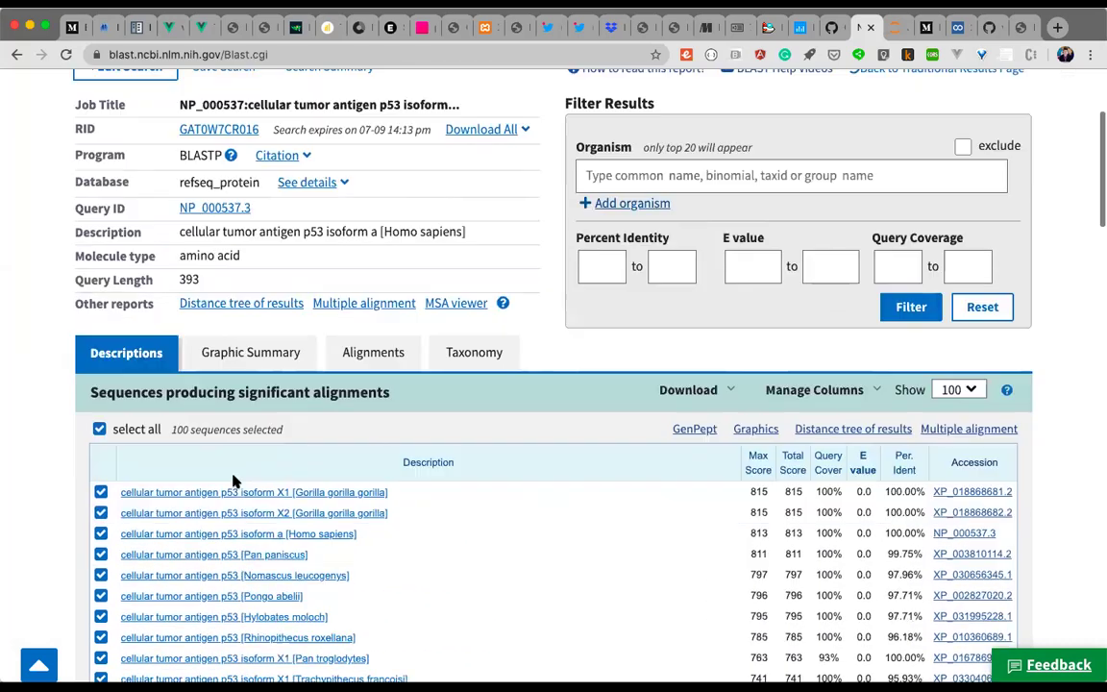
pyautogui.scroll(-3, 540, 420)
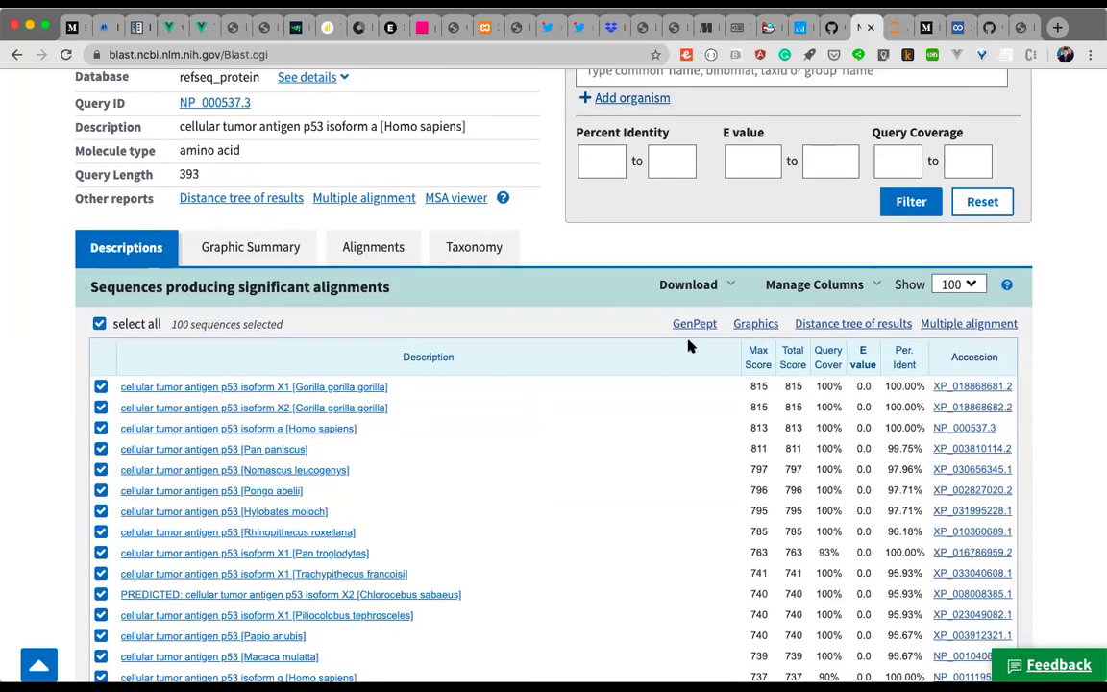
# Show the Graphic Summary and examine the conserved p53 domains and the distribution of the top 100 BLAST hits
pyautogui.click(246, 246)
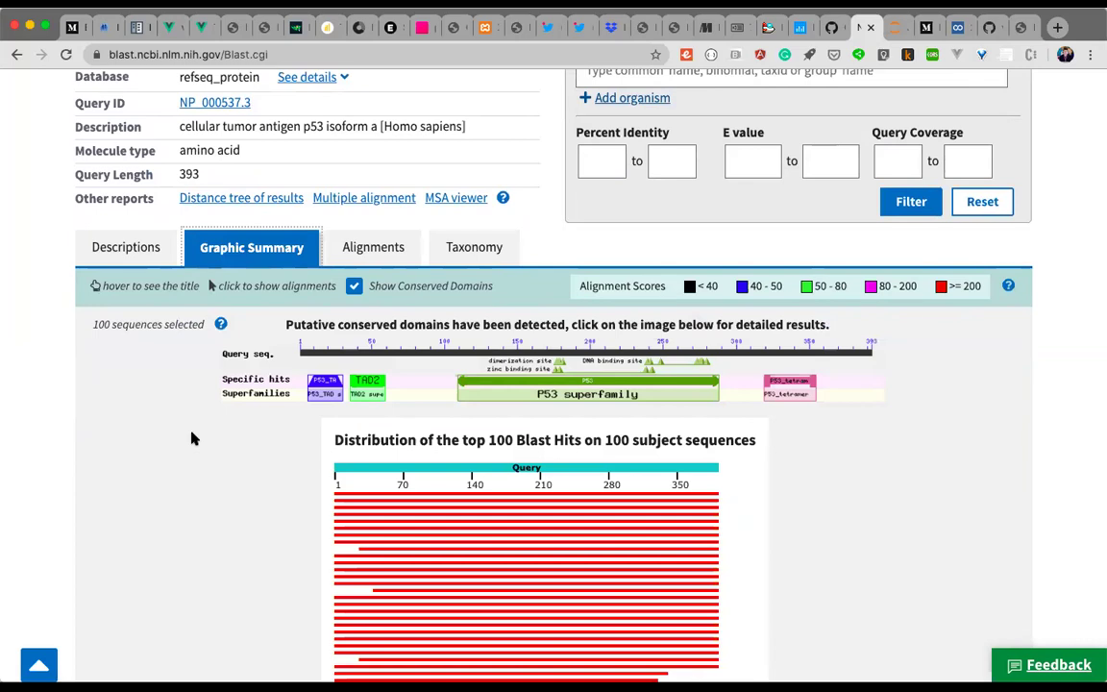
pyautogui.scroll(-1, 192, 439)
pyautogui.scroll(-1, 192, 438)
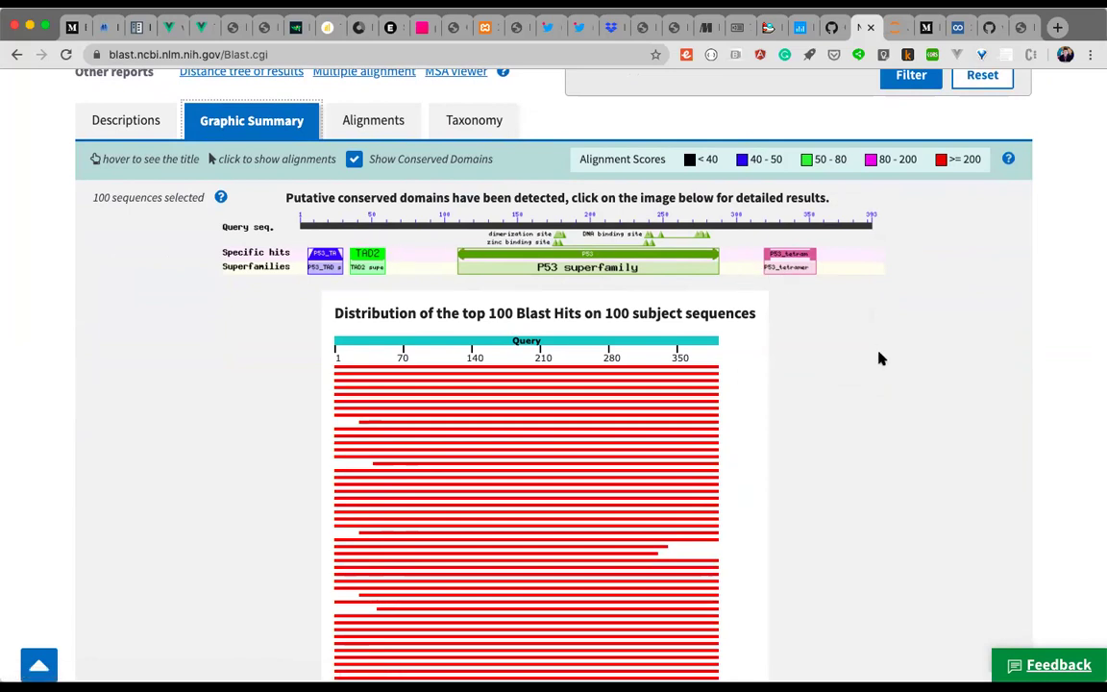
pyautogui.scroll(-1, 879, 359)
pyautogui.scroll(-5, 878, 358)
pyautogui.scroll(3, 878, 357)
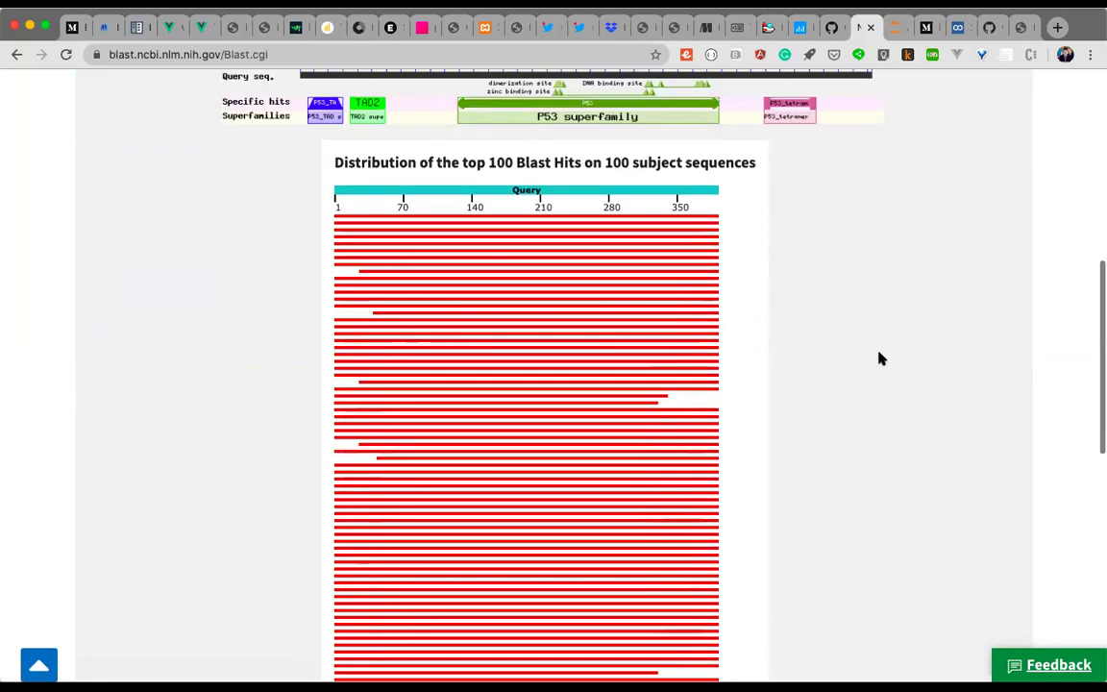
pyautogui.scroll(-1, 877, 441)
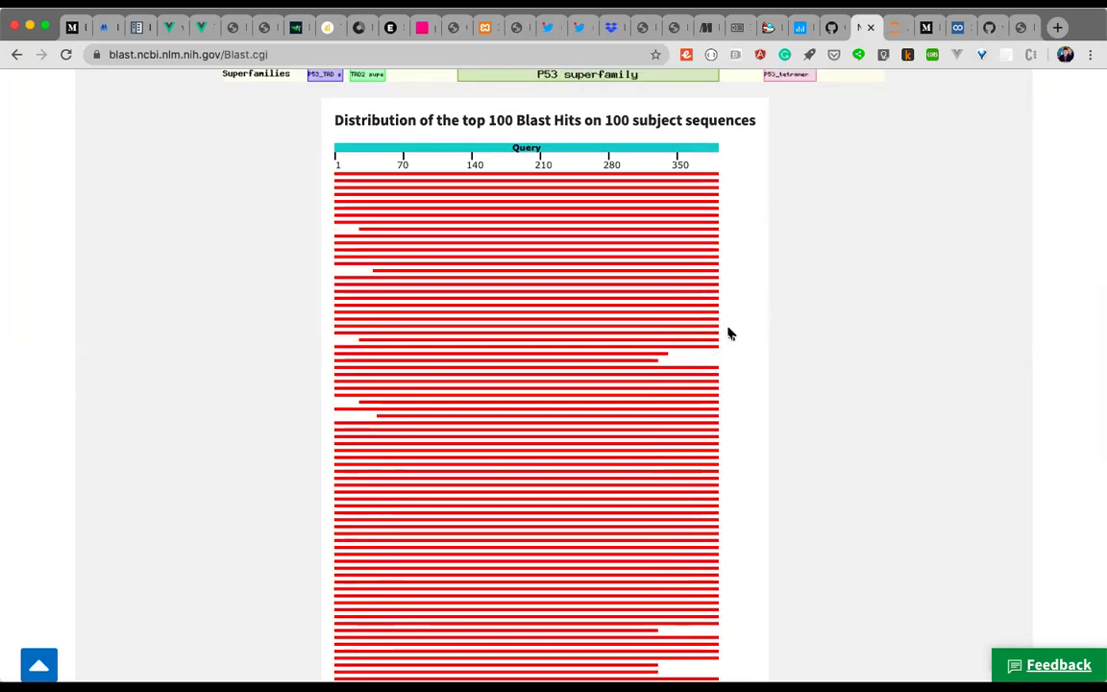
pyautogui.scroll(-1, 571, 380)
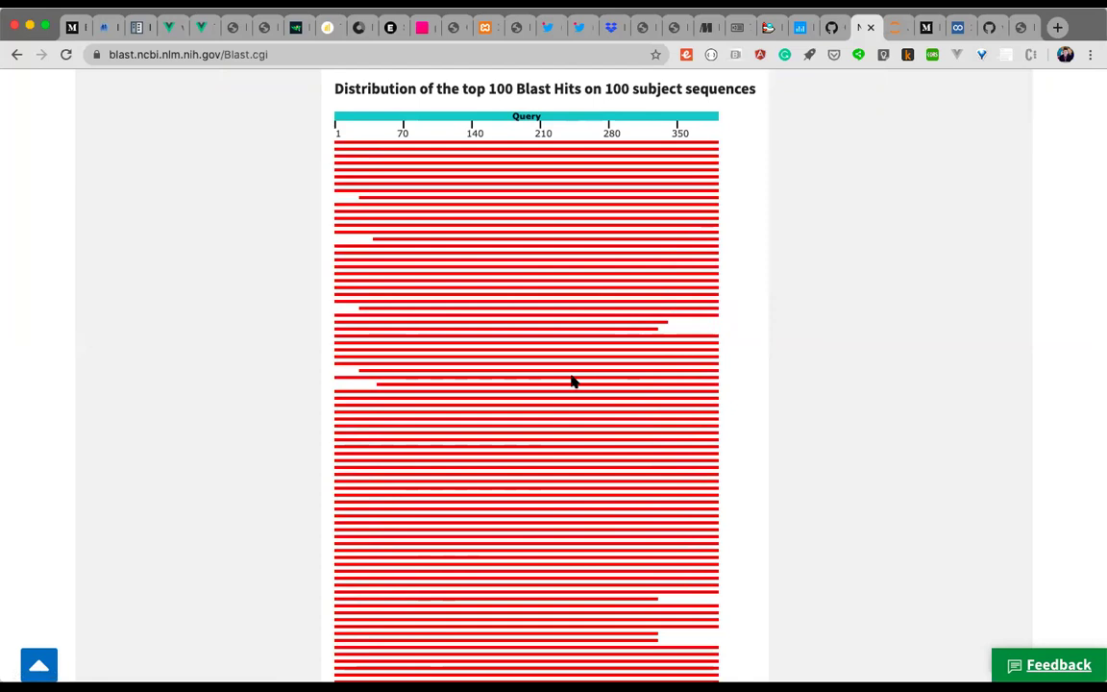
pyautogui.scroll(1, 571, 380)
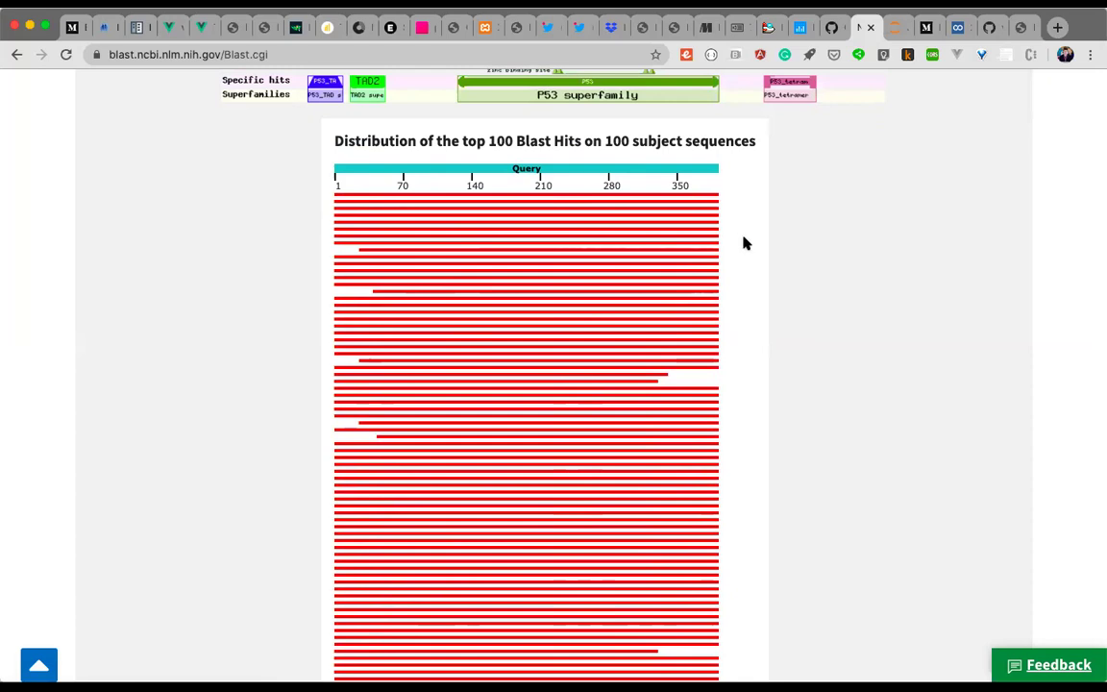
pyautogui.scroll(1, 744, 243)
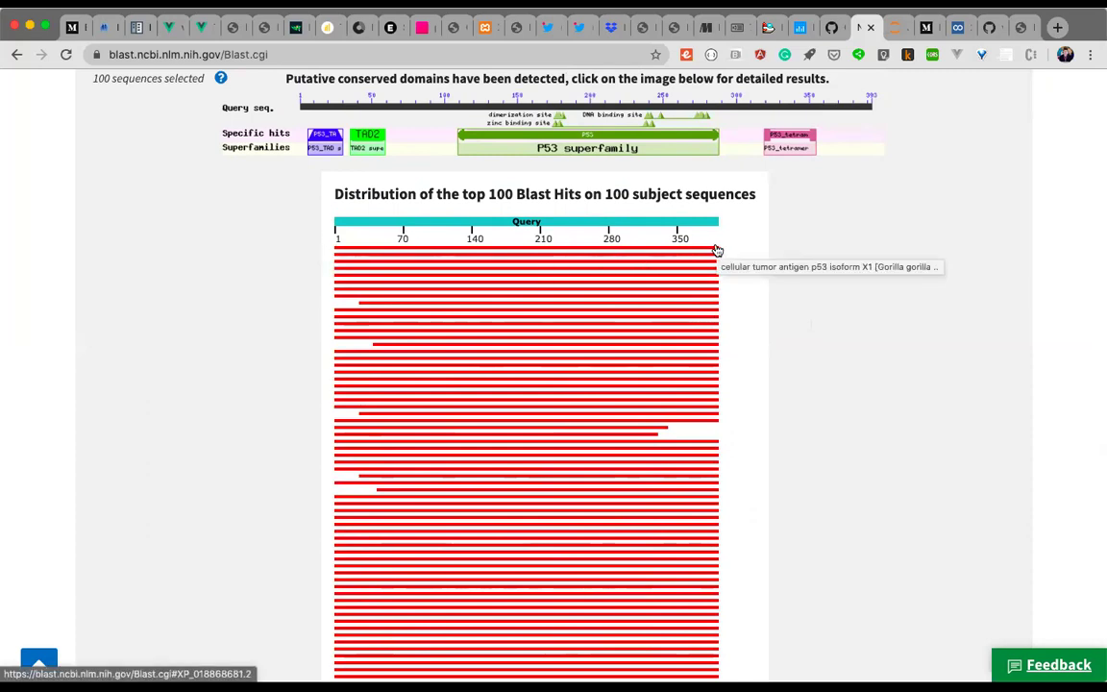
pyautogui.scroll(-1, 796, 376)
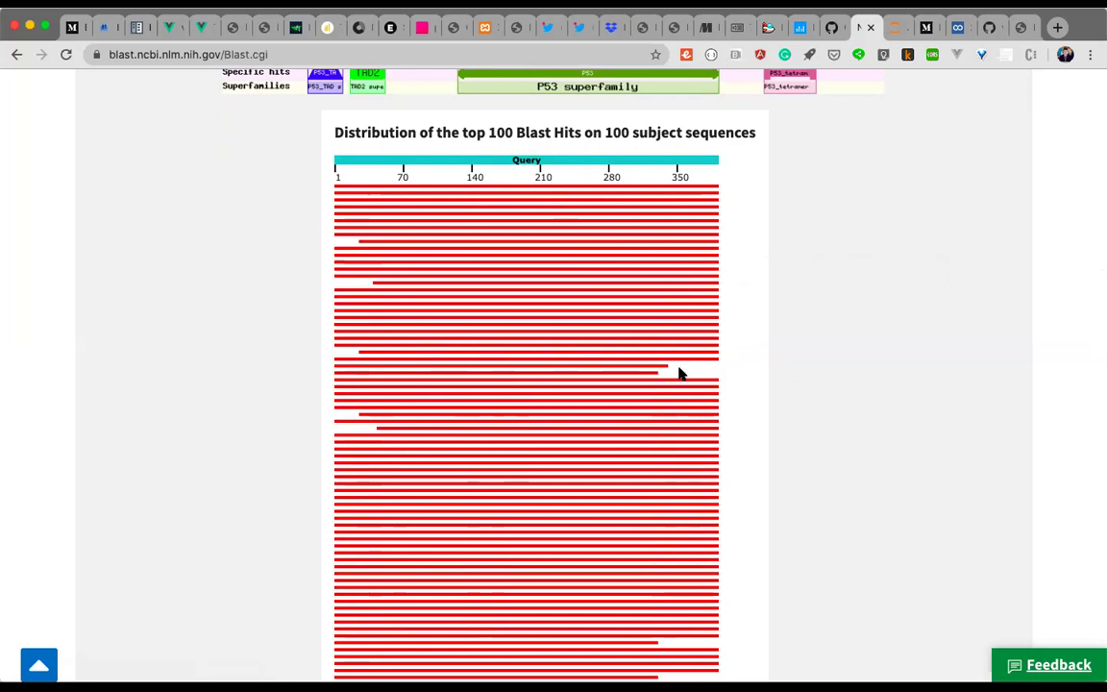
# Identify a shorter hit bar in the distribution chart and check the remaining hits for partial query coverage
pyautogui.scroll(-1, 813, 436)
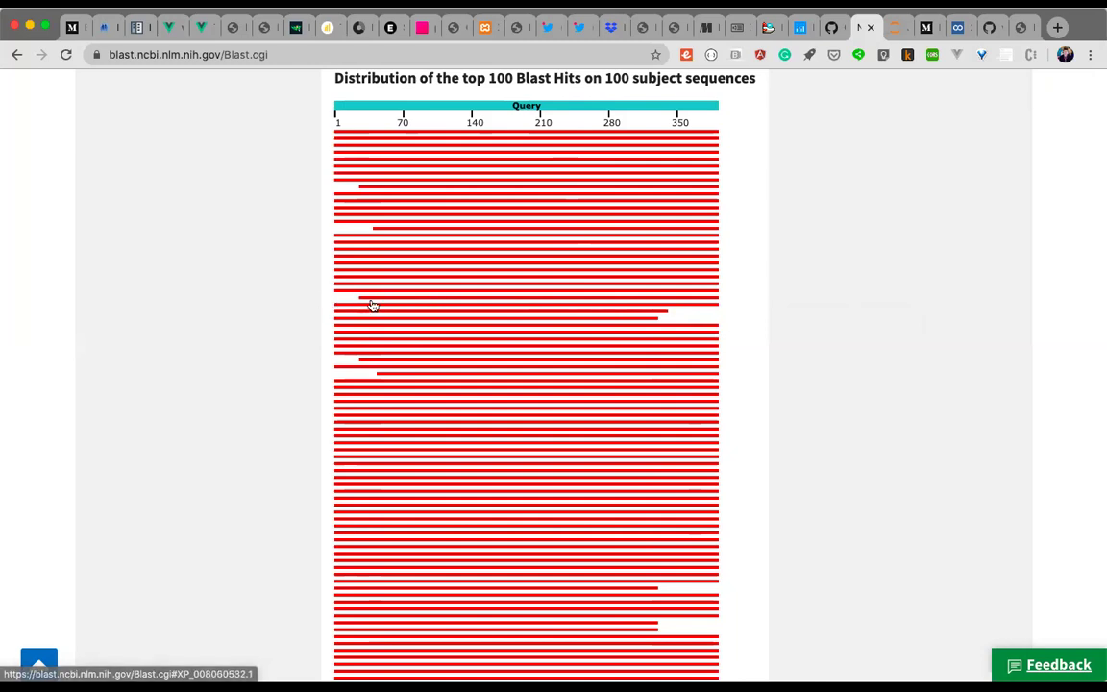
pyautogui.moveTo(361, 303)
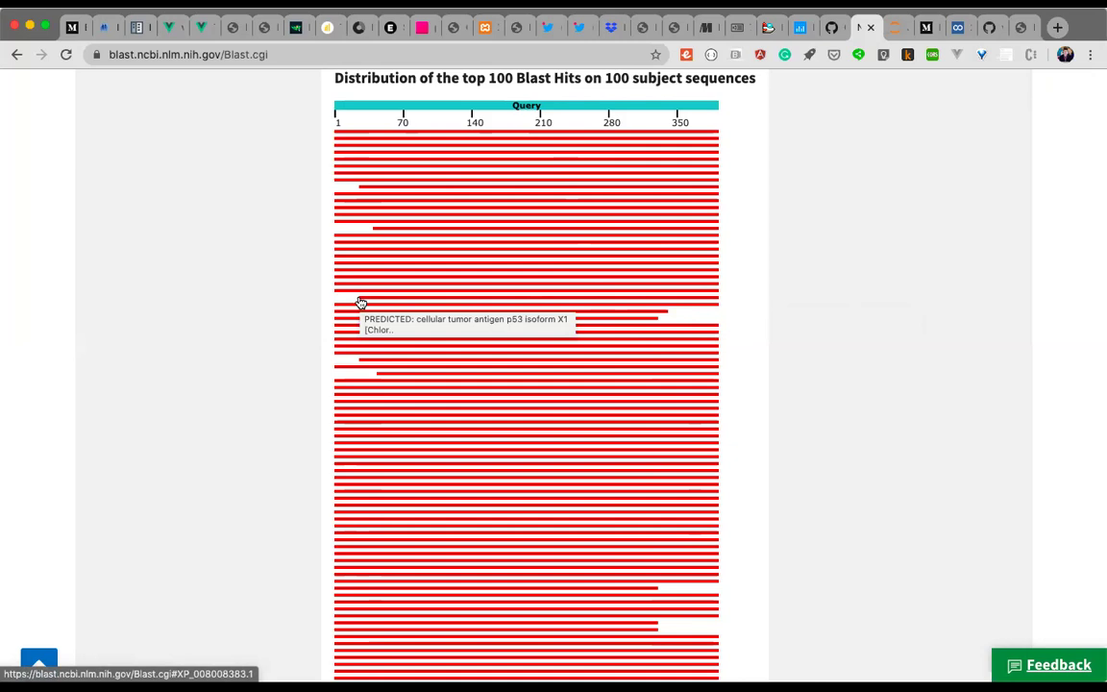
pyautogui.scroll(-2, 624, 414)
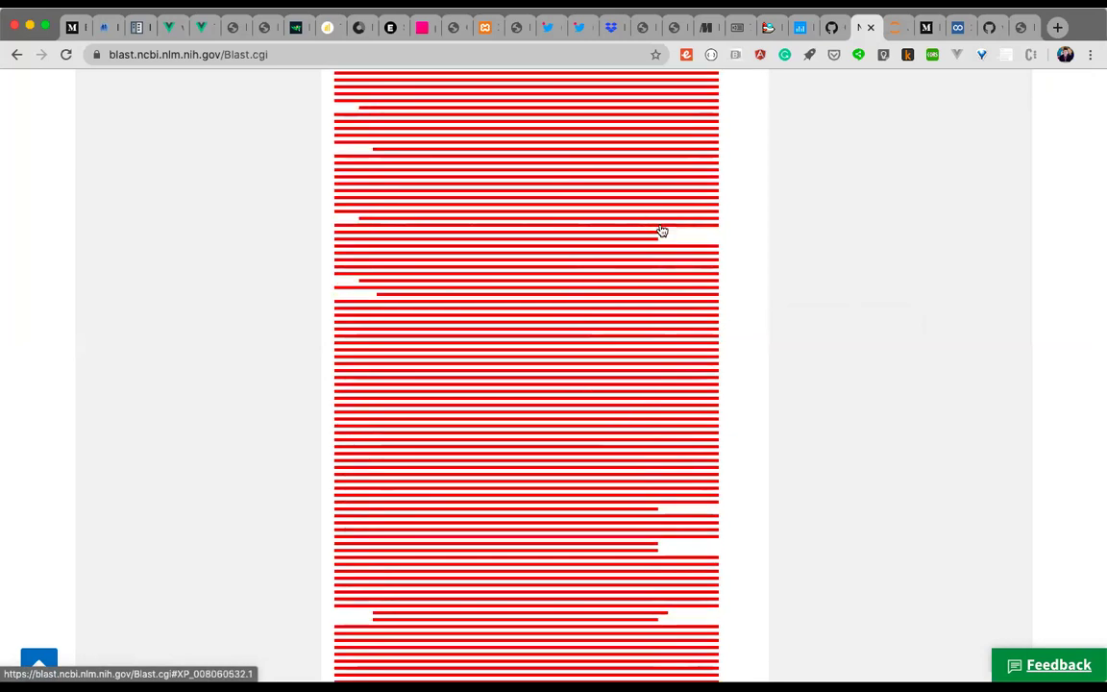
pyautogui.scroll(-6, 660, 251)
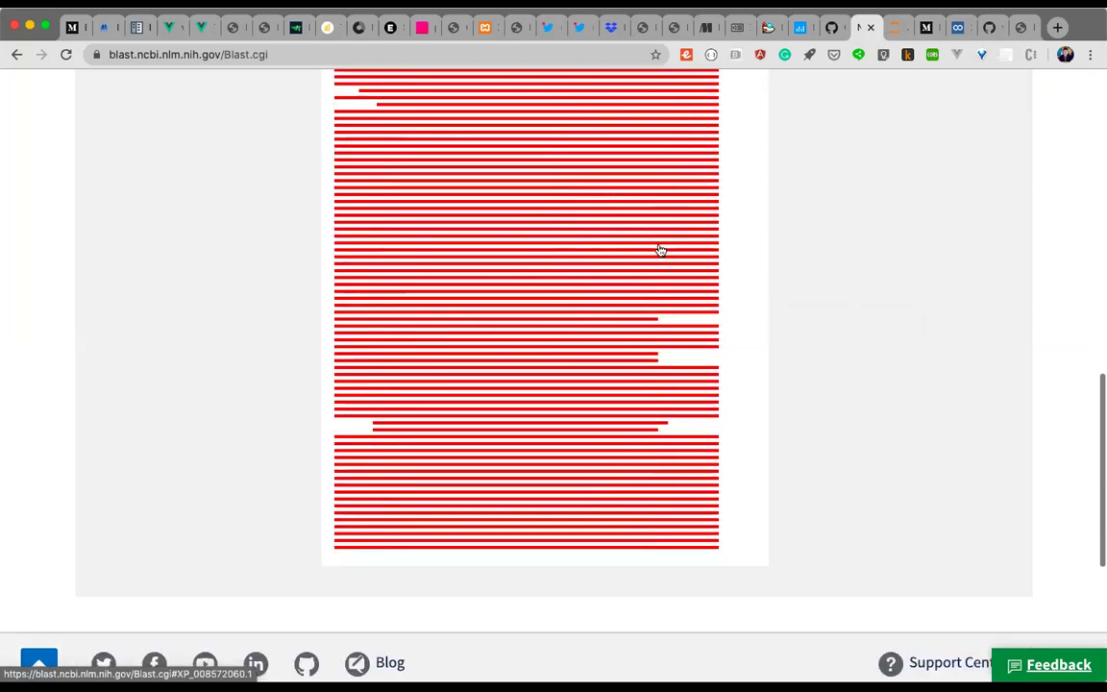
pyautogui.scroll(6, 659, 249)
pyautogui.scroll(5, 660, 248)
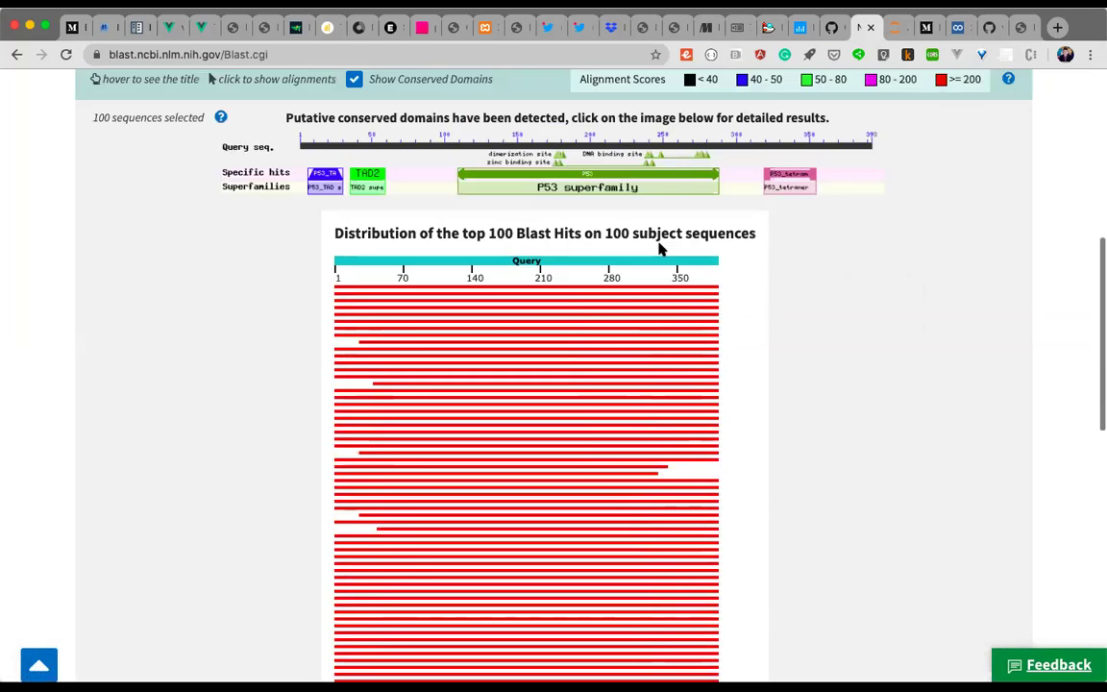
pyautogui.scroll(-10, 902, 360)
pyautogui.scroll(12, 902, 361)
pyautogui.scroll(3, 902, 361)
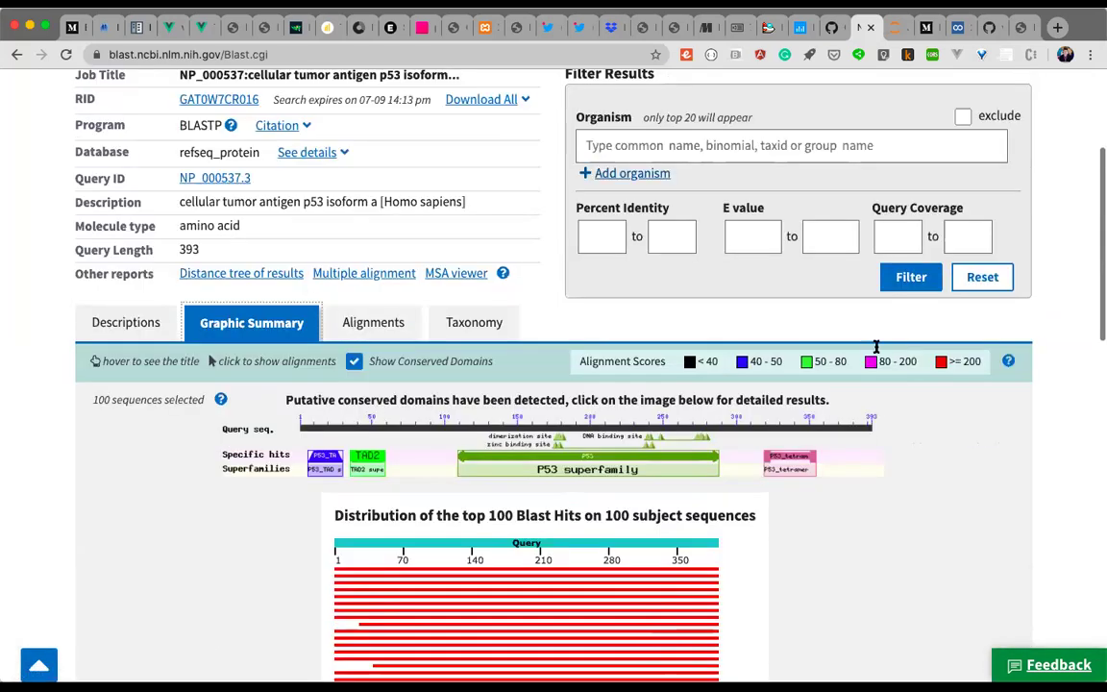
# Show the pairwise alignments and examine the query's match with Gorilla gorilla gorilla p53 isoform X1
pyautogui.click(374, 322)
pyautogui.scroll(-9, 741, 493)
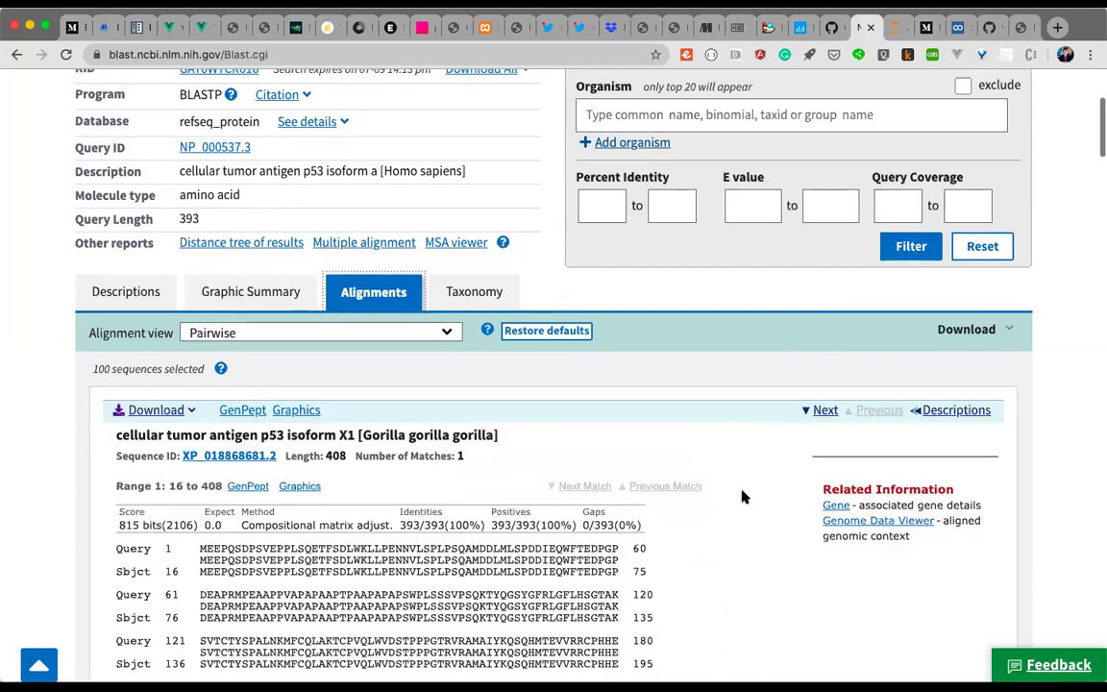
pyautogui.scroll(-1, 741, 495)
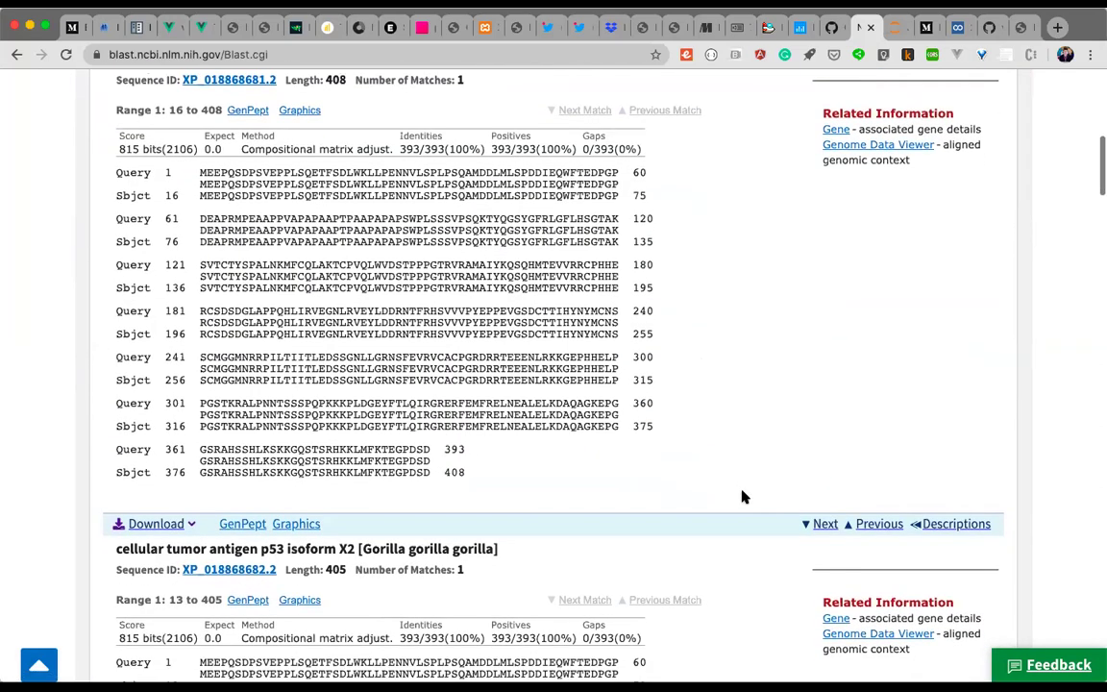
pyautogui.scroll(1, 741, 494)
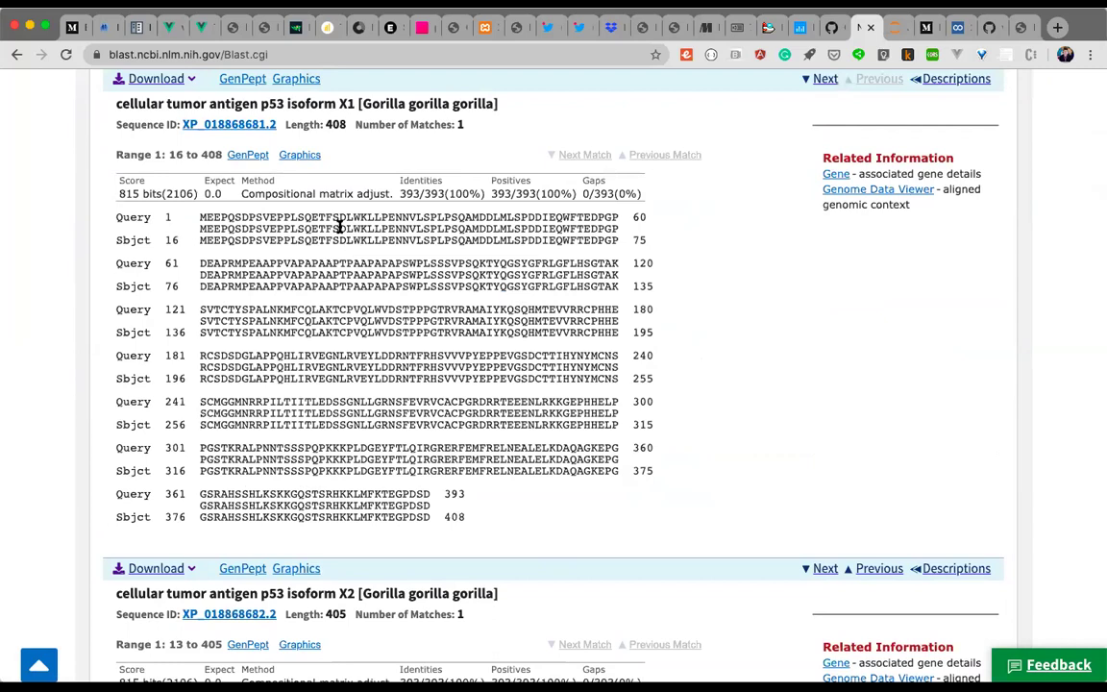
pyautogui.scroll(1, 383, 228)
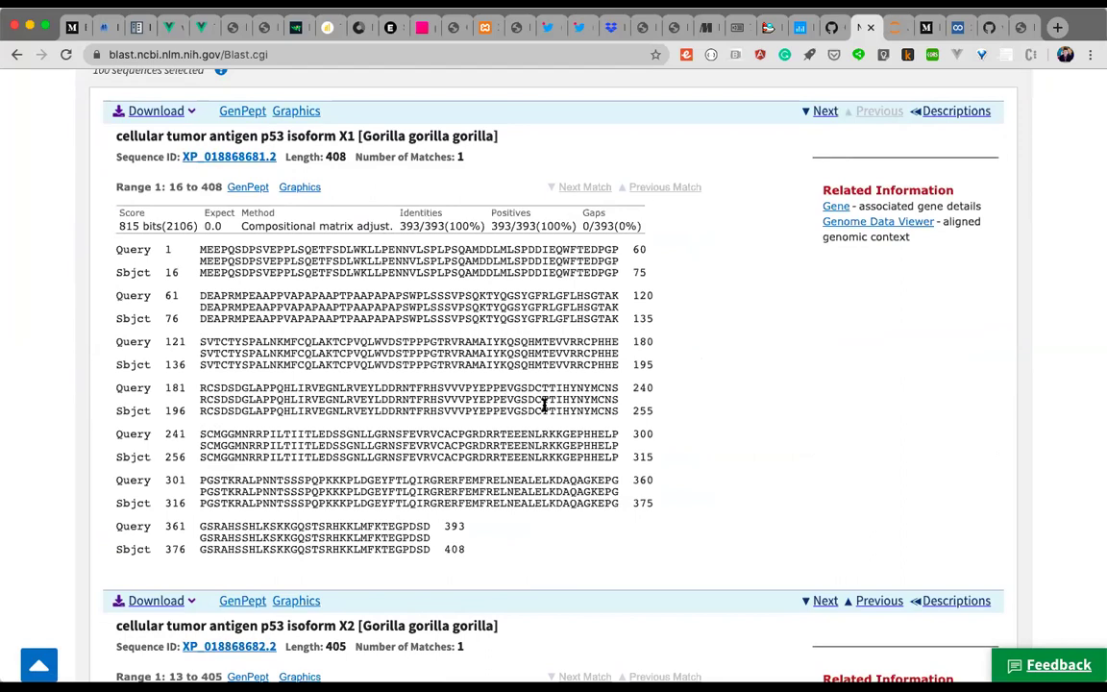
pyautogui.scroll(-1, 468, 471)
pyautogui.scroll(1, 468, 472)
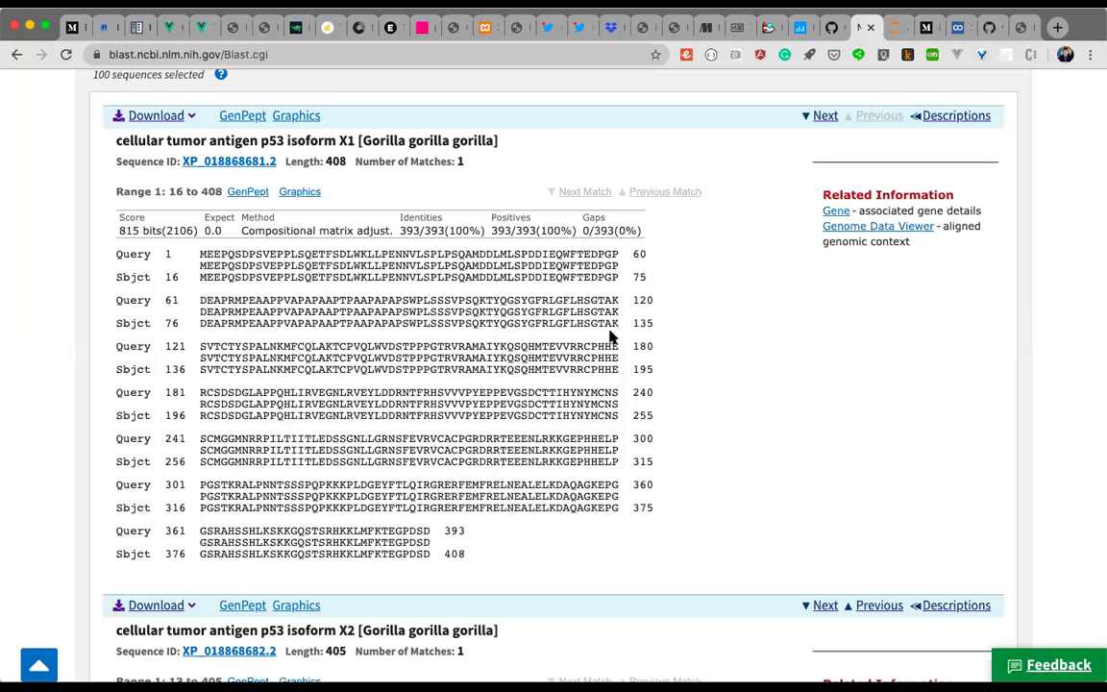
# Examine the pairwise alignments of the top hits, comparing their identities, positives and gaps, down to the Rhinopithecus roxellana match
pyautogui.scroll(-5, 610, 333)
pyautogui.scroll(-5, 610, 332)
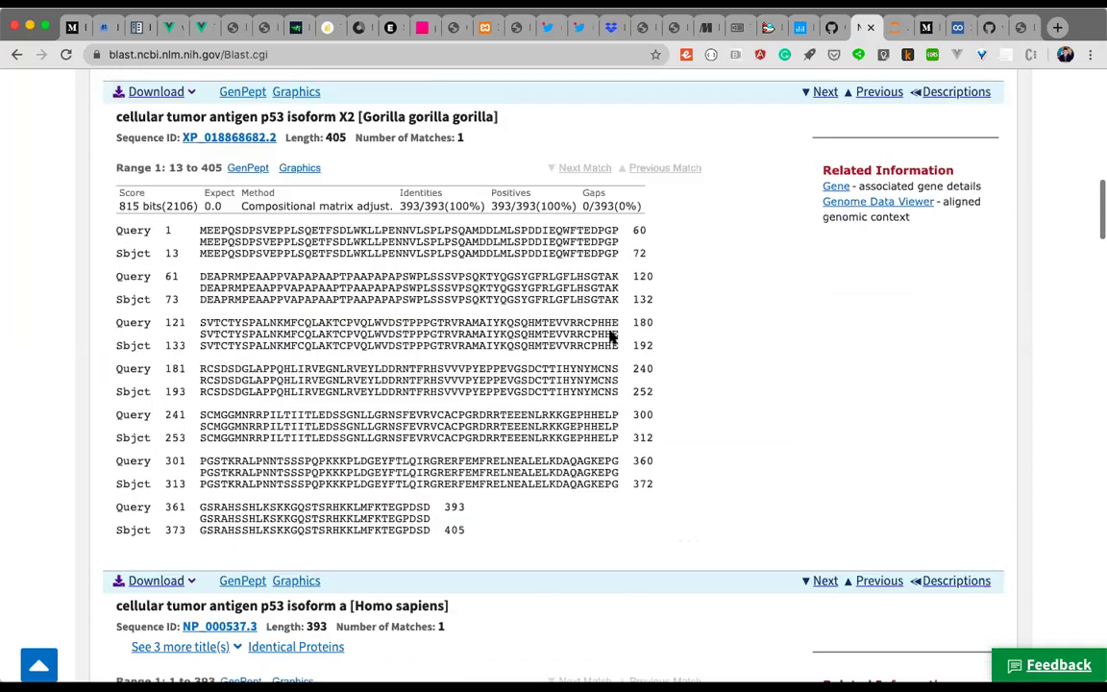
pyautogui.scroll(-2, 610, 332)
pyautogui.scroll(-13, 610, 332)
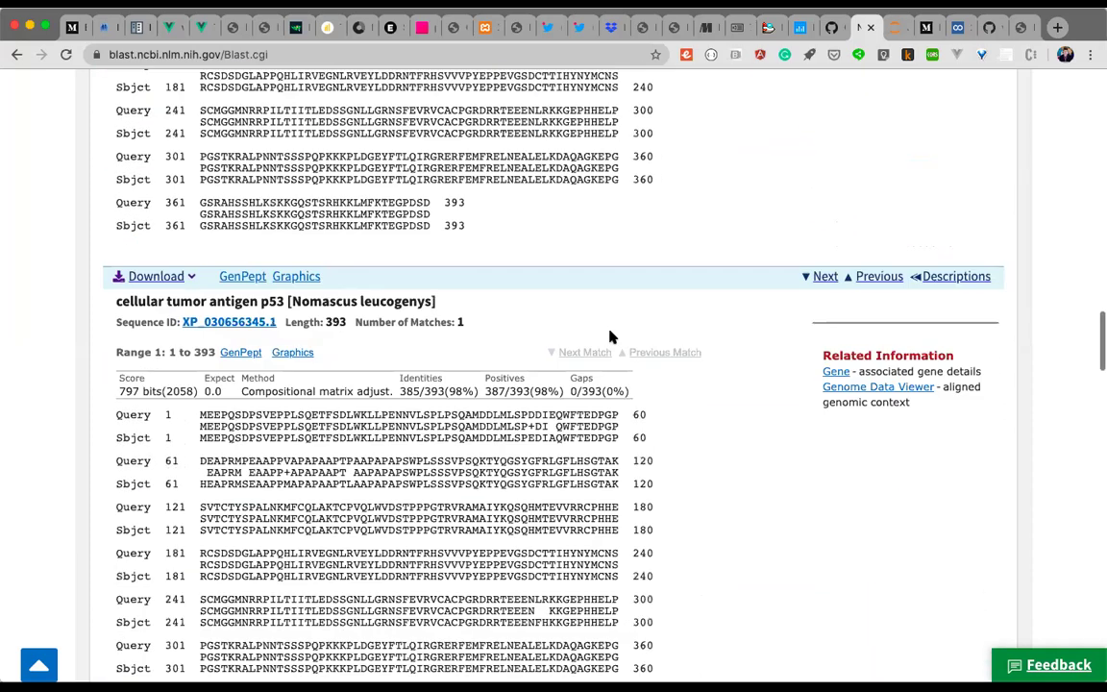
pyautogui.scroll(5, 610, 333)
pyautogui.scroll(-20, 610, 333)
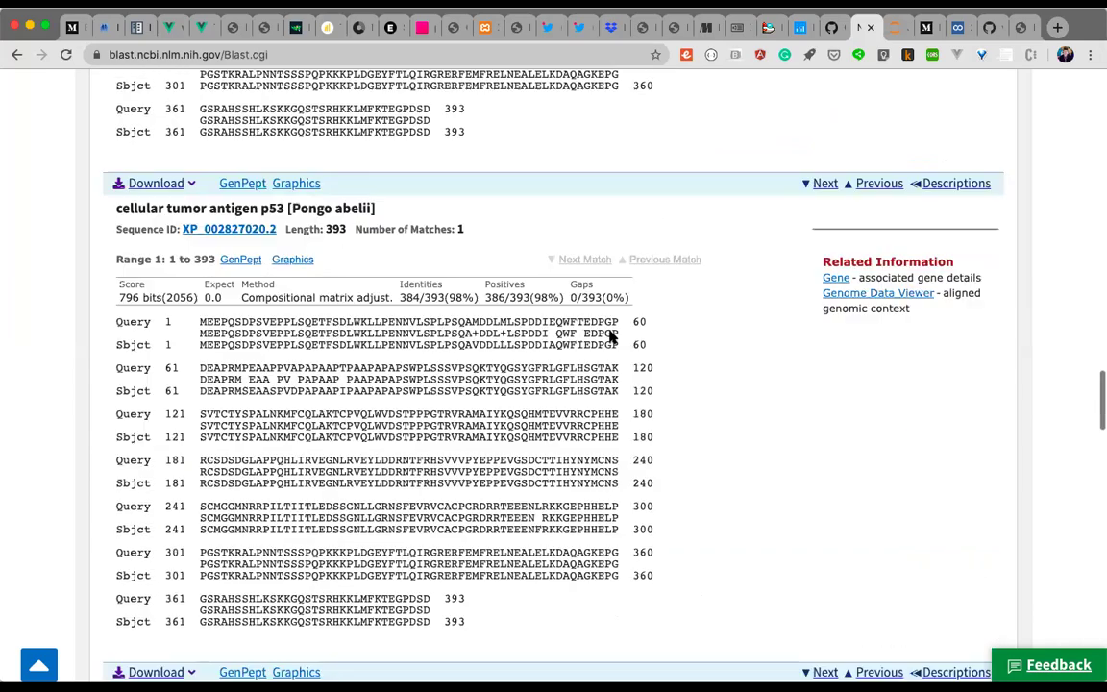
pyautogui.scroll(7, 610, 333)
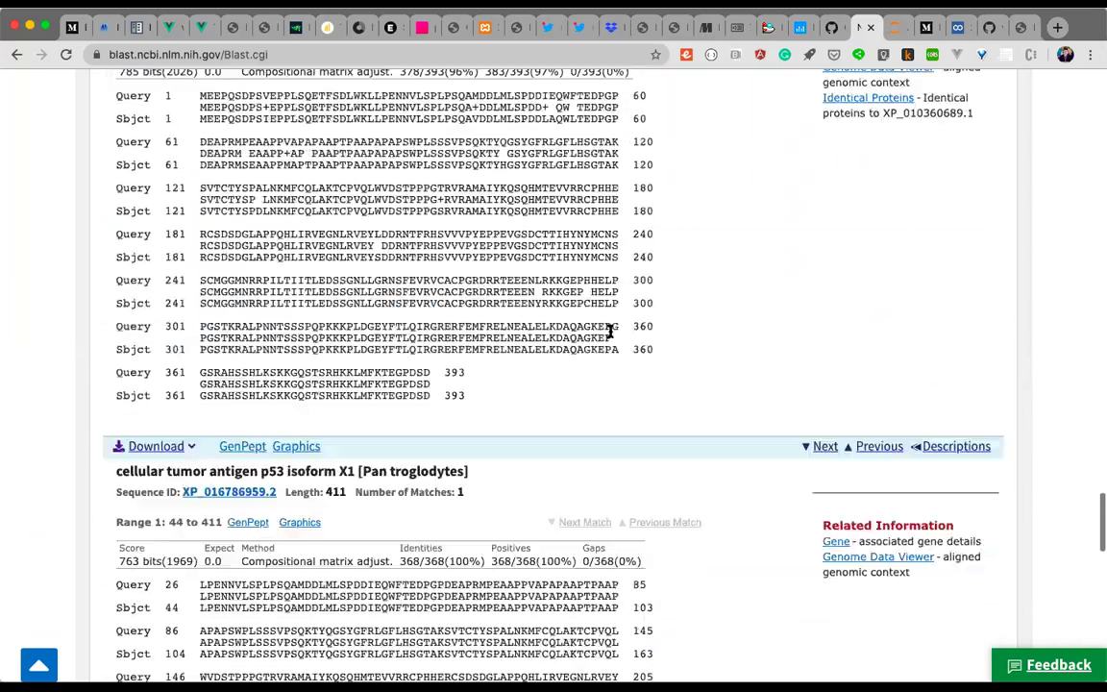
pyautogui.scroll(-3, 610, 331)
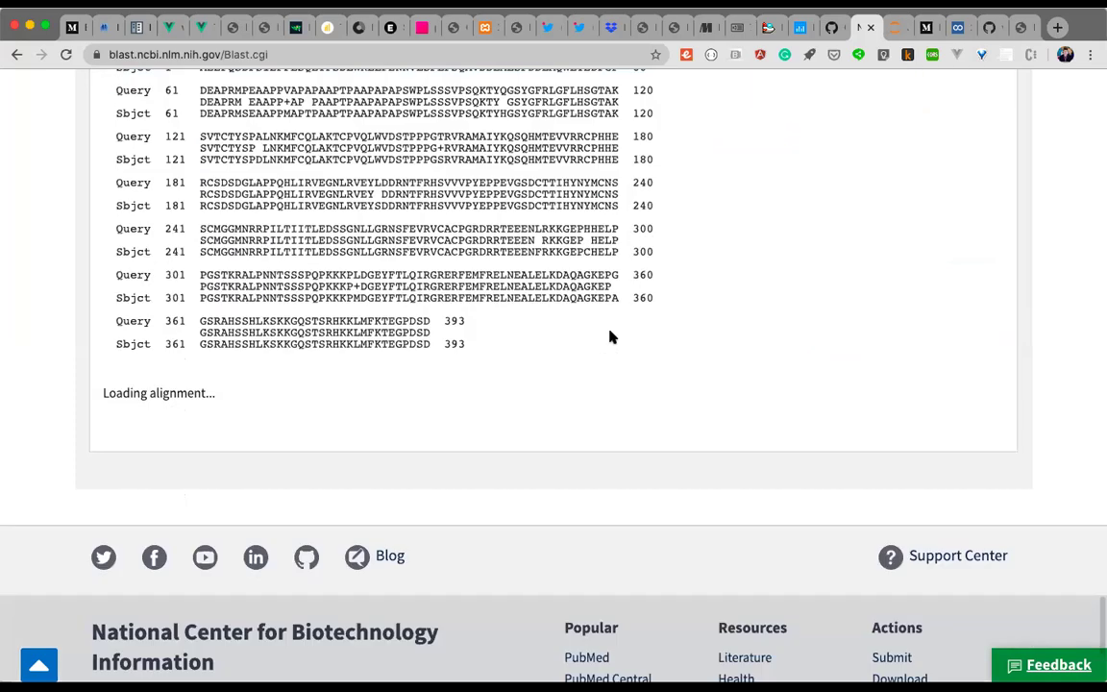
pyautogui.scroll(-6, 610, 334)
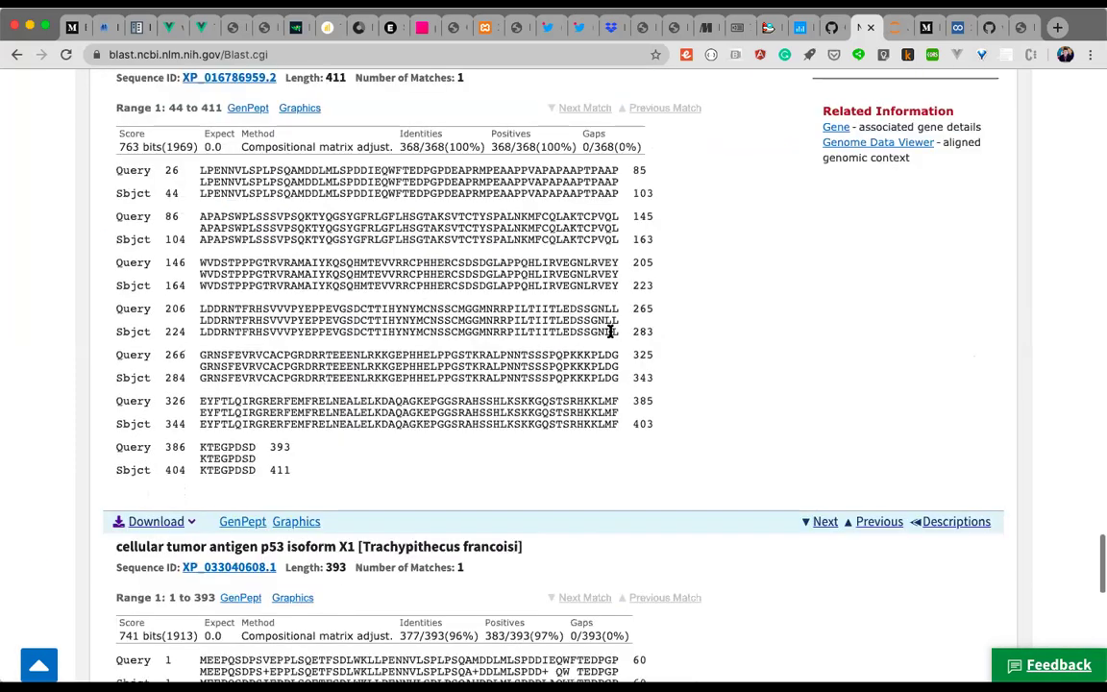
pyautogui.scroll(11, 609, 329)
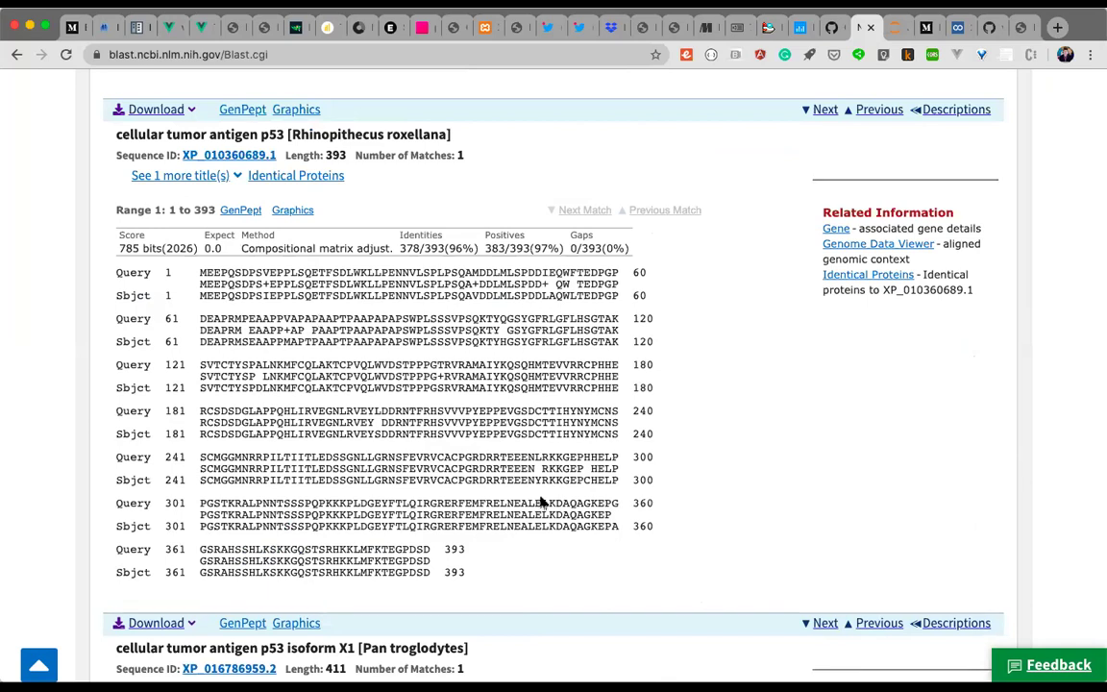
# Highlight the mismatched residue in the query 181–240 block of the Rhinopithecus roxellana p53 alignment
pyautogui.doubleClick(372, 412)
pyautogui.click(378, 415)
pyautogui.doubleClick(377, 415)
pyautogui.click(377, 415)
pyautogui.moveTo(376, 413); pyautogui.dragTo(384, 424)
pyautogui.click(383, 423)
# Find the Mandrillus leucophaeus p53 isoform X2 alignment and highlight the gap running from its first block into the second
pyautogui.scroll(5, 470, 434)
pyautogui.scroll(-20, 469, 437)
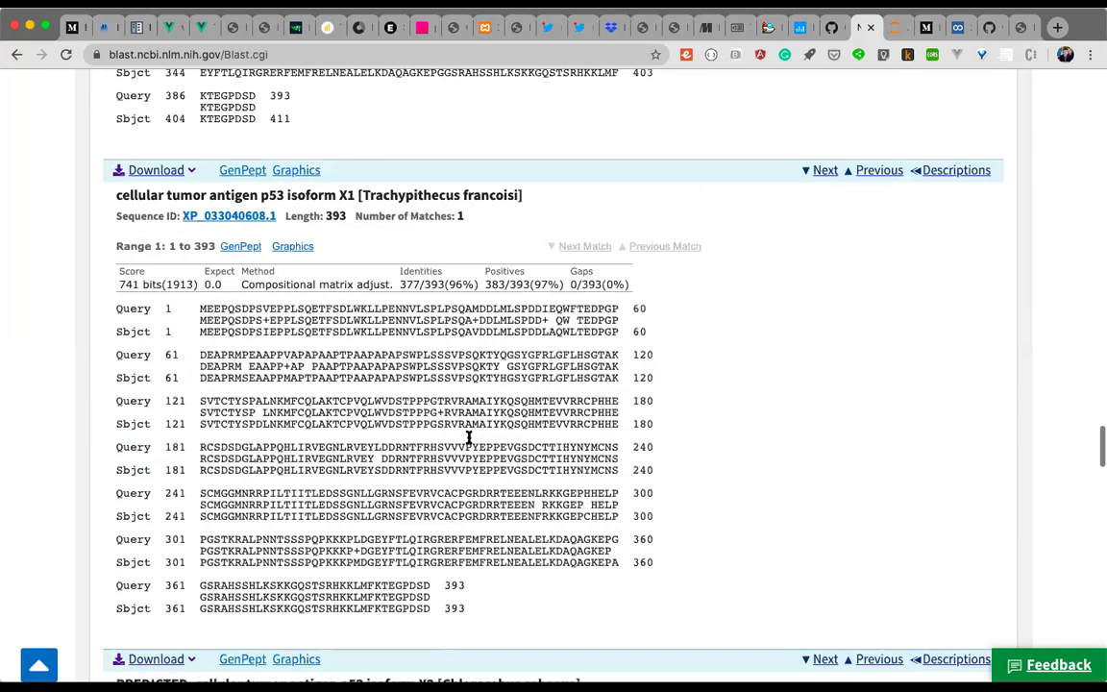
pyautogui.scroll(-15, 468, 441)
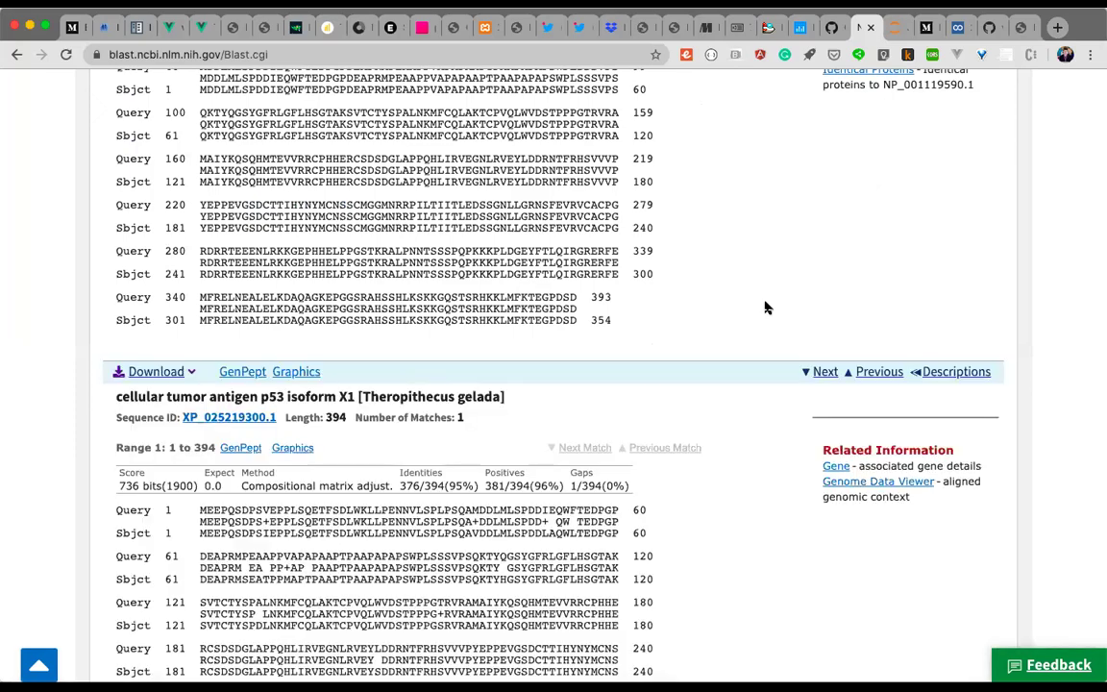
pyautogui.scroll(-5, 765, 307)
pyautogui.scroll(-10, 766, 308)
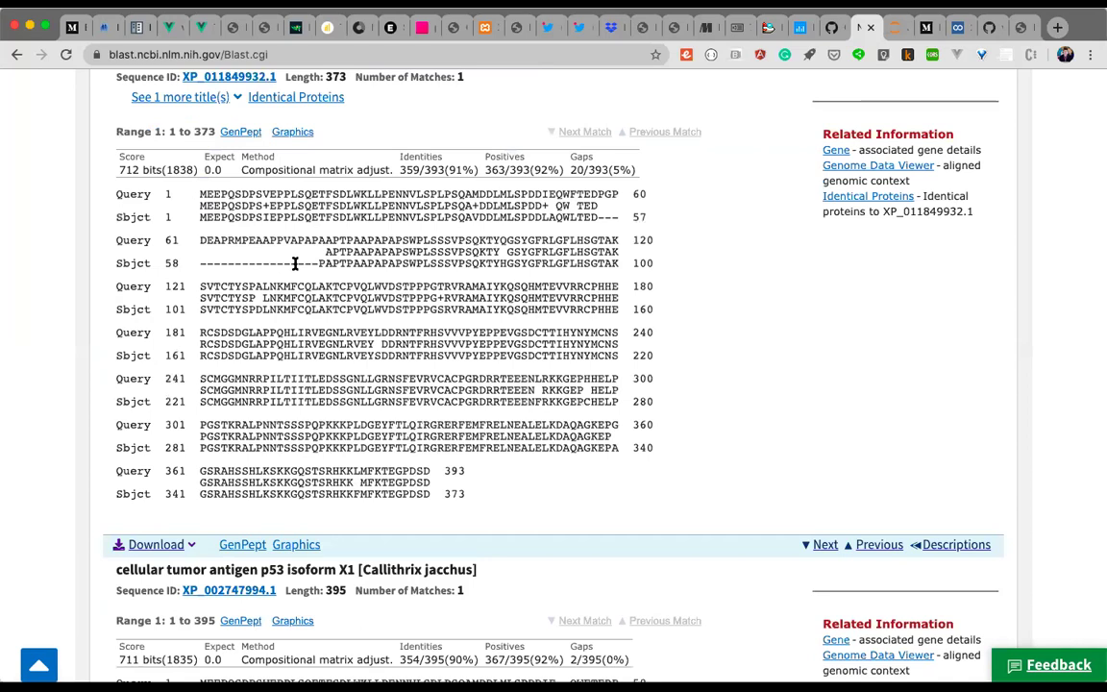
pyautogui.moveTo(316, 260); pyautogui.dragTo(594, 215)
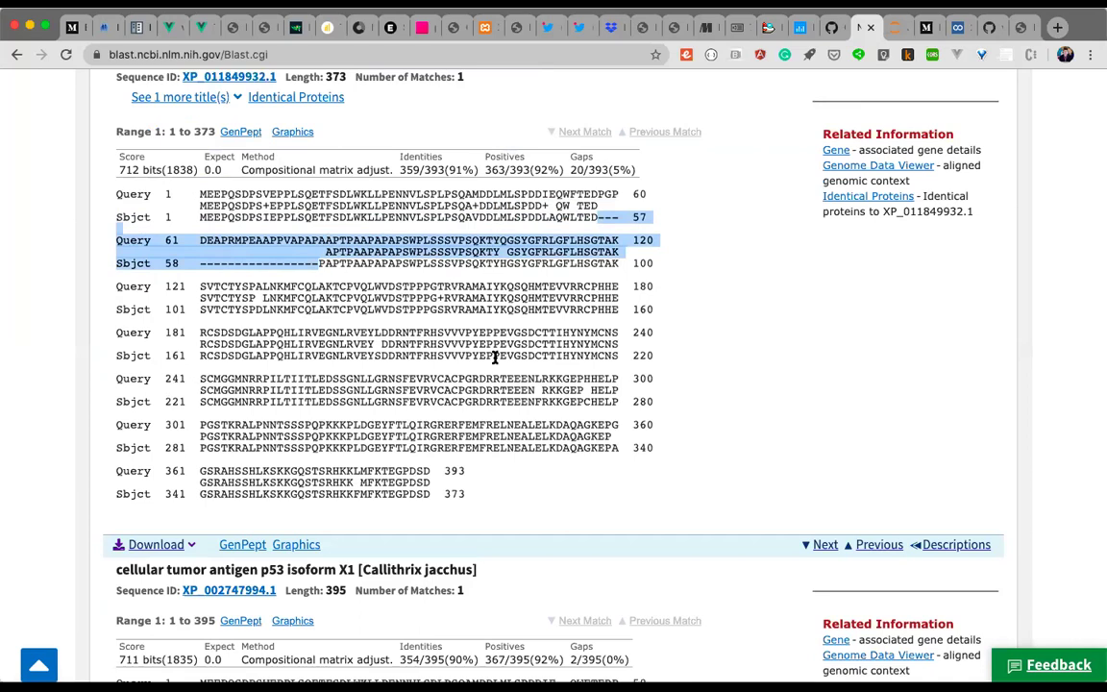
pyautogui.click(594, 221)
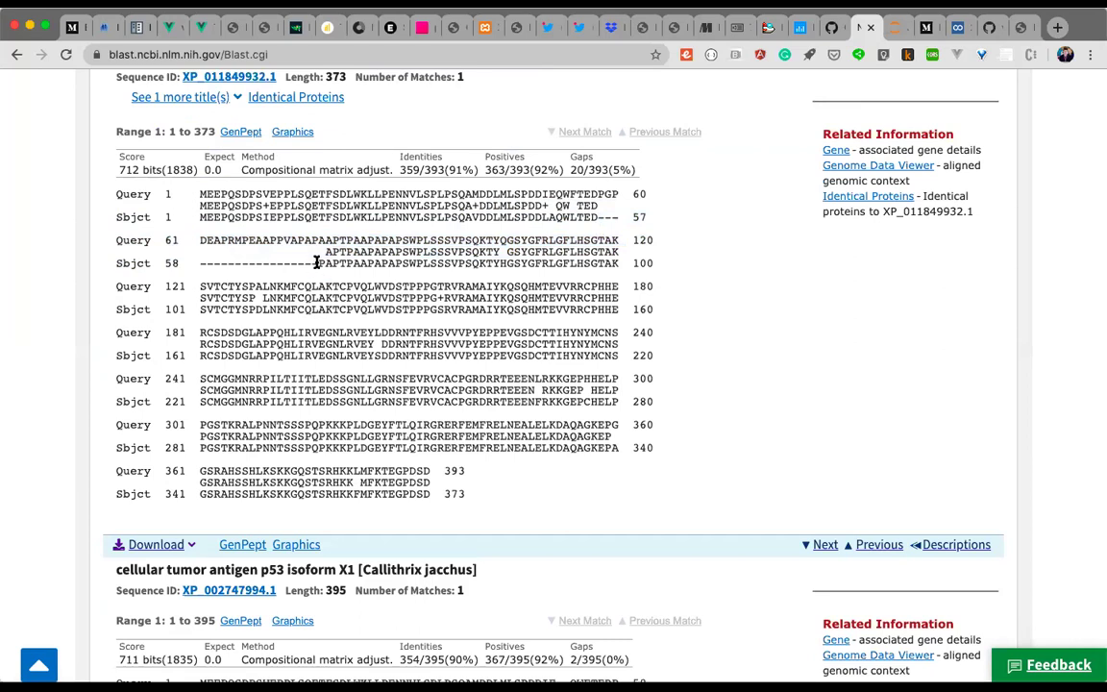
pyautogui.moveTo(597, 217); pyautogui.dragTo(319, 258)
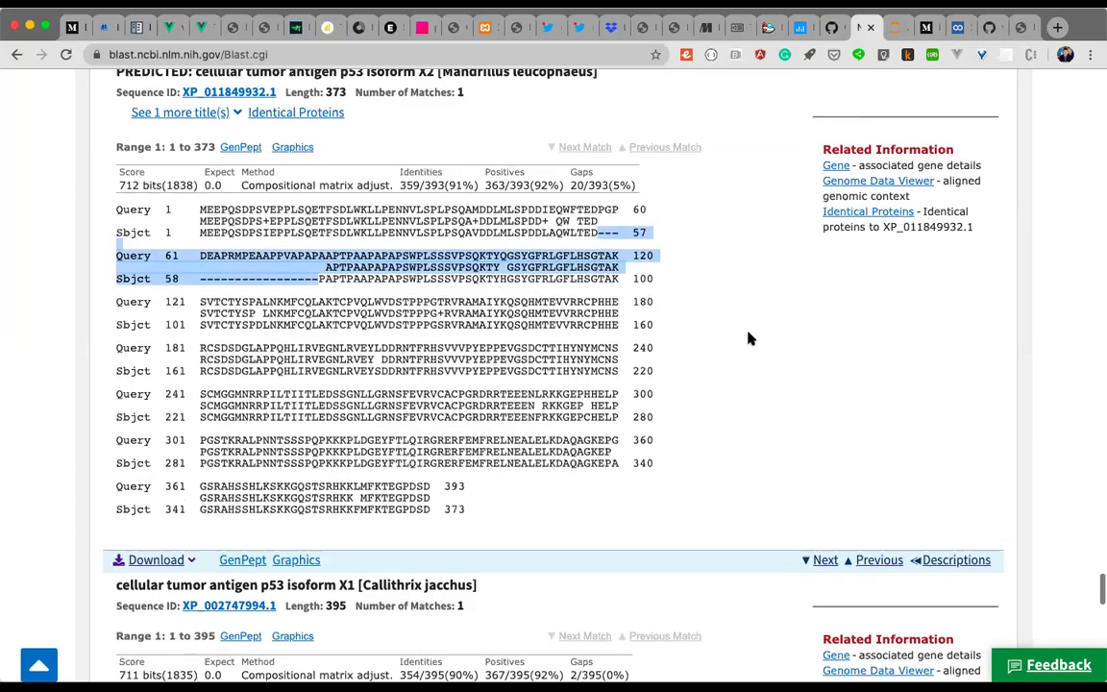
# Check the further pairwise alignments for mismatches and return to the first Gorilla gorilla gorilla match
pyautogui.scroll(-5, 750, 338)
pyautogui.scroll(-15, 751, 338)
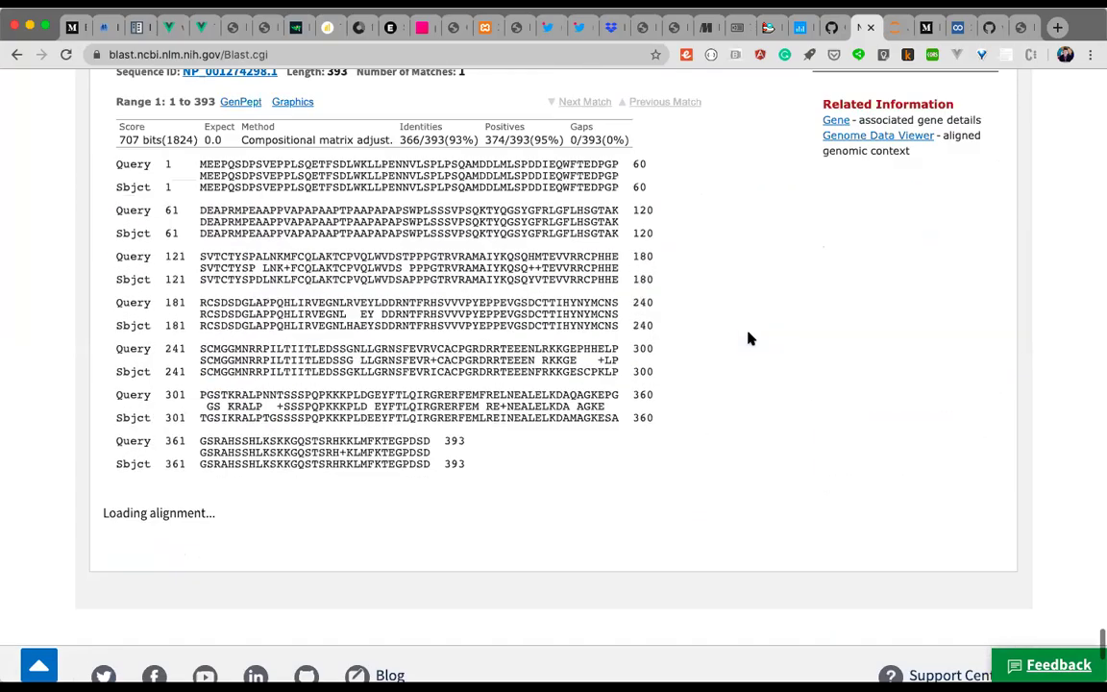
pyautogui.scroll(20, 750, 338)
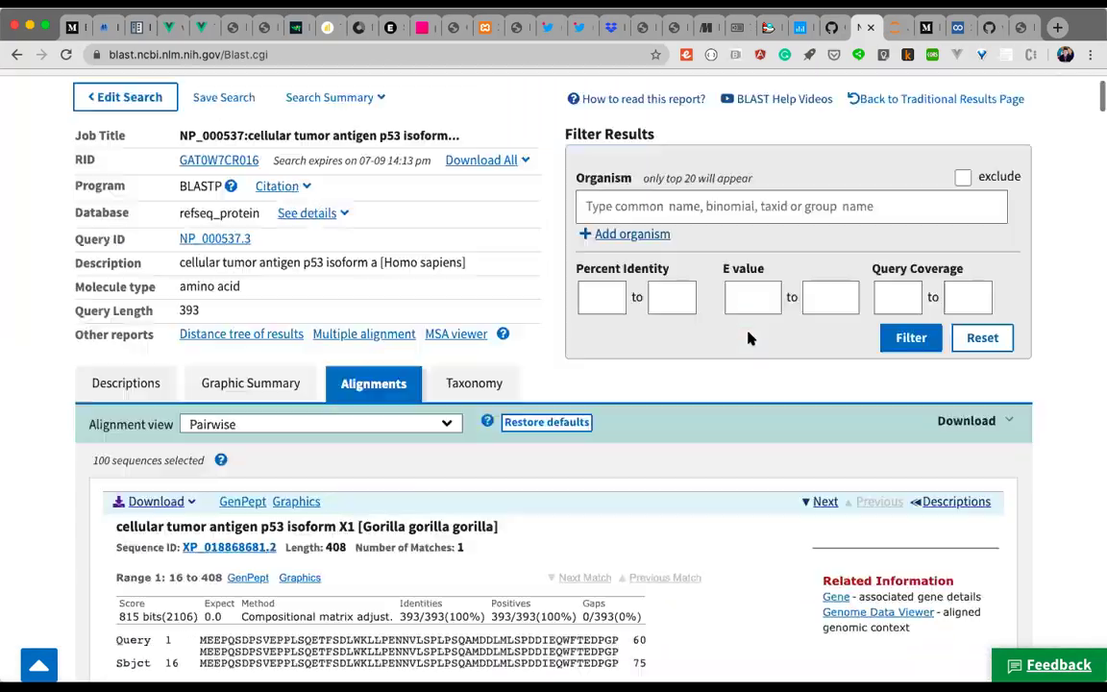
pyautogui.scroll(-2, 751, 338)
pyautogui.scroll(-2, 751, 339)
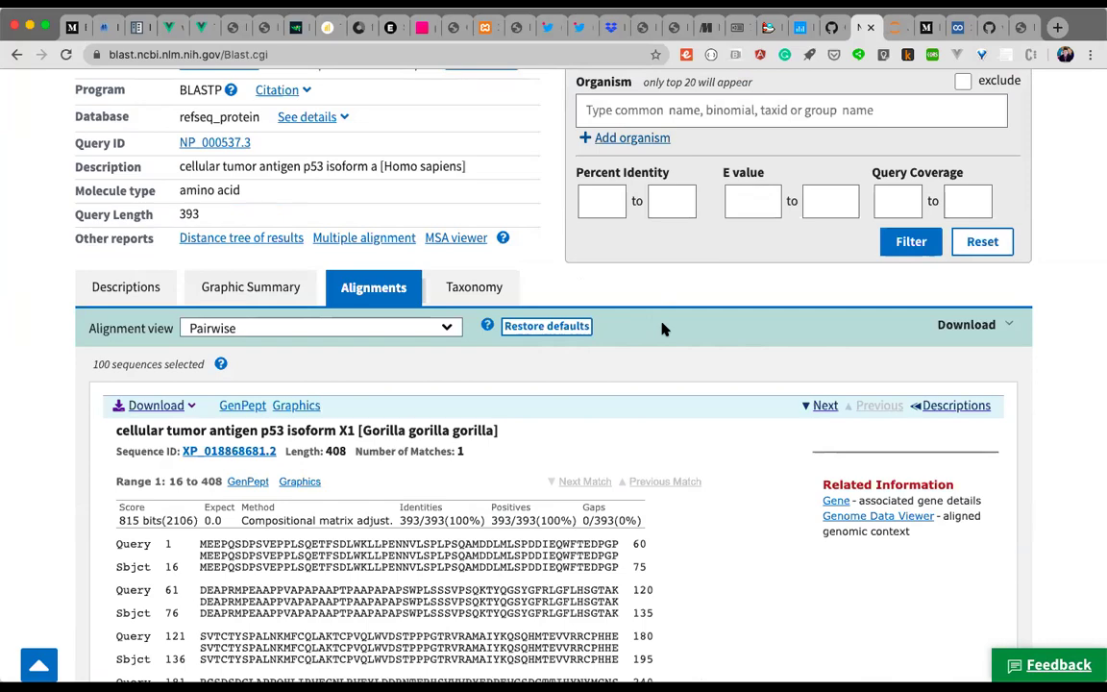
pyautogui.scroll(-5, 662, 325)
pyautogui.scroll(2, 662, 325)
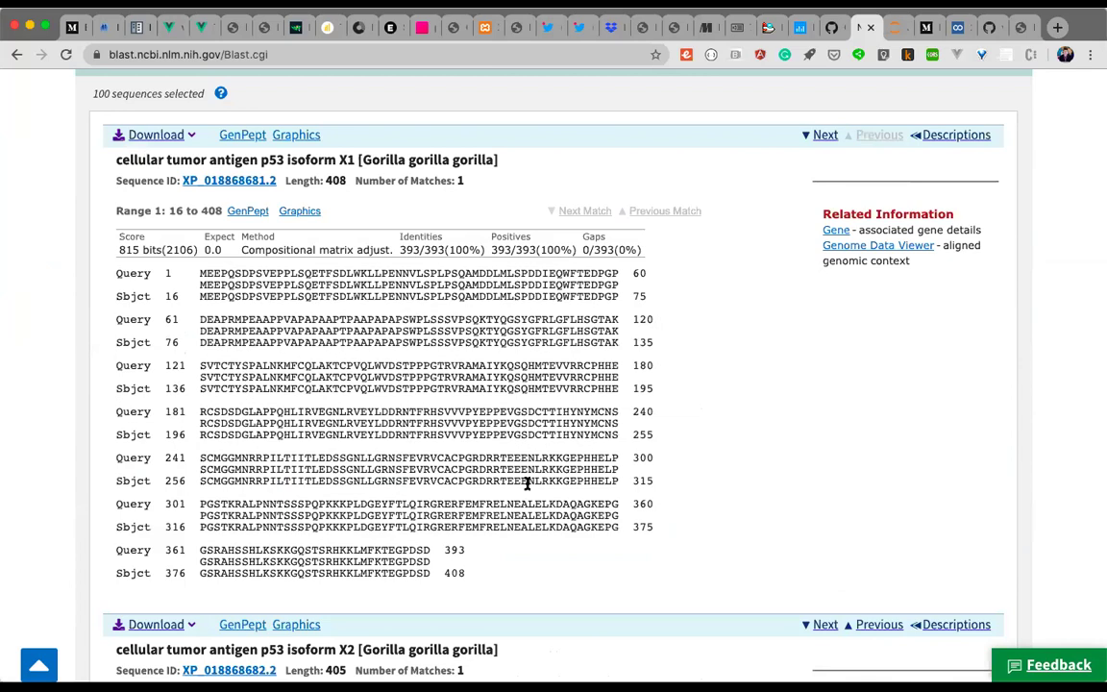
pyautogui.scroll(1, 526, 483)
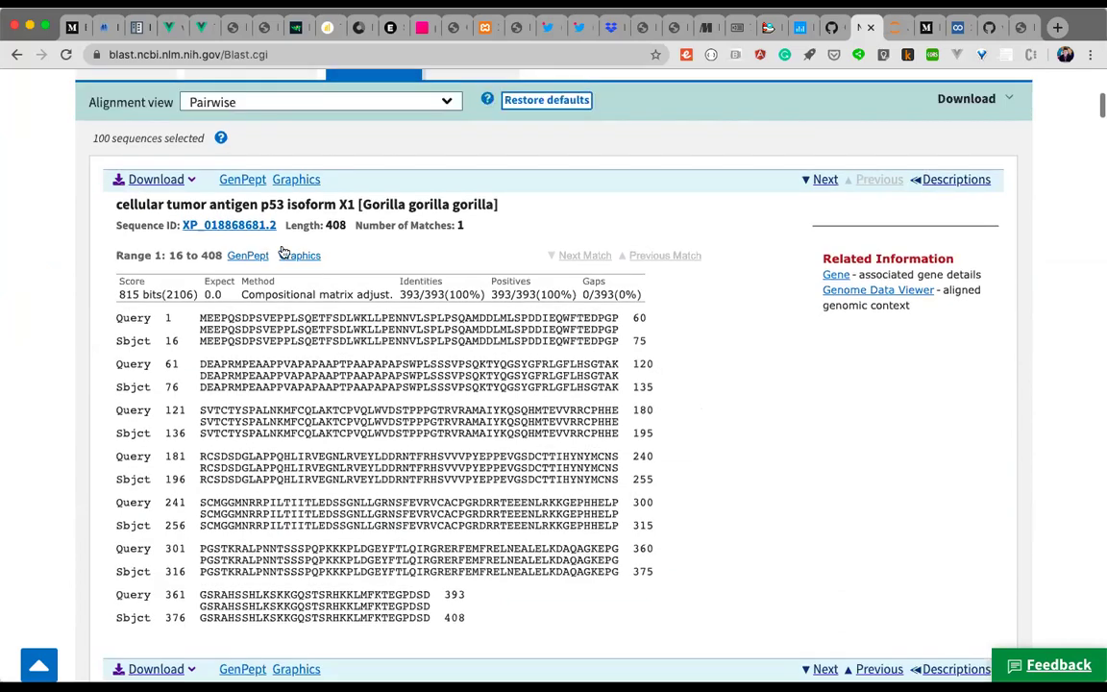
# Set the alignment view to "Pairwise with dots for identities" and examine the Gorilla gorilla gorilla p53 isoform X1 match
pyautogui.click(447, 104)
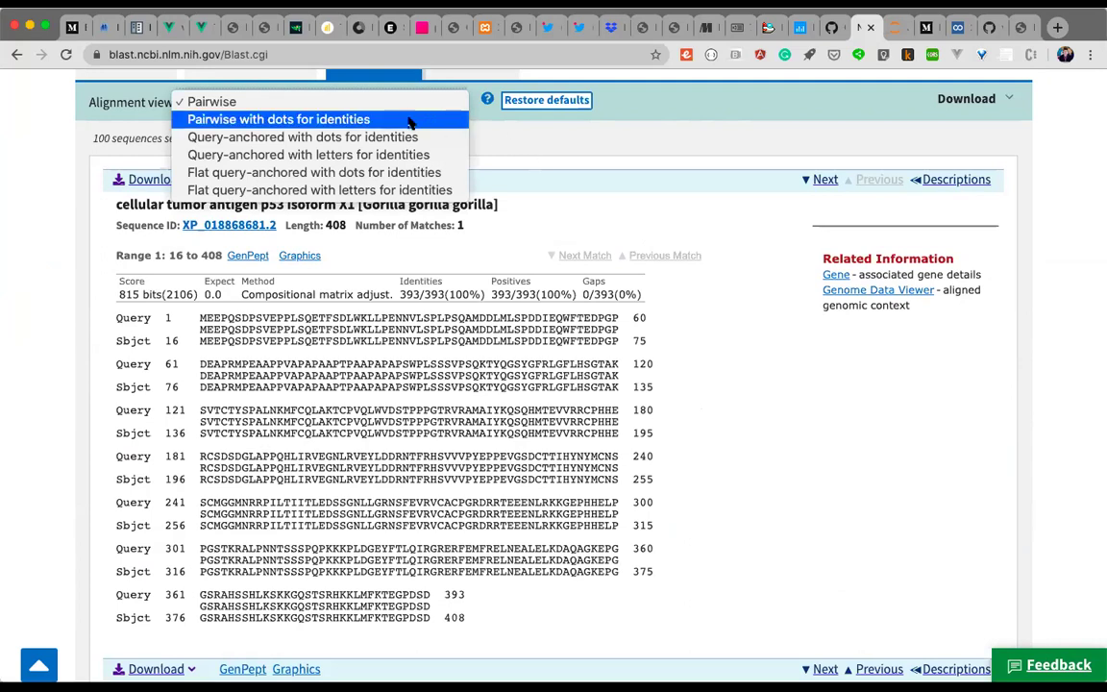
pyautogui.click(348, 119)
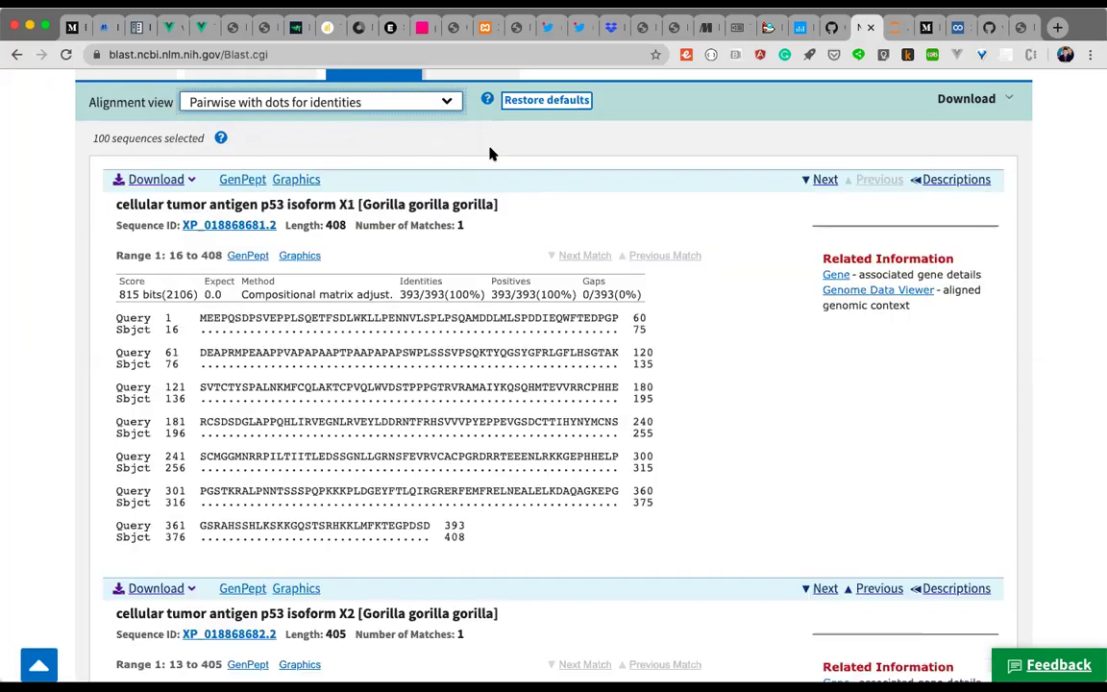
pyautogui.scroll(-1, 538, 466)
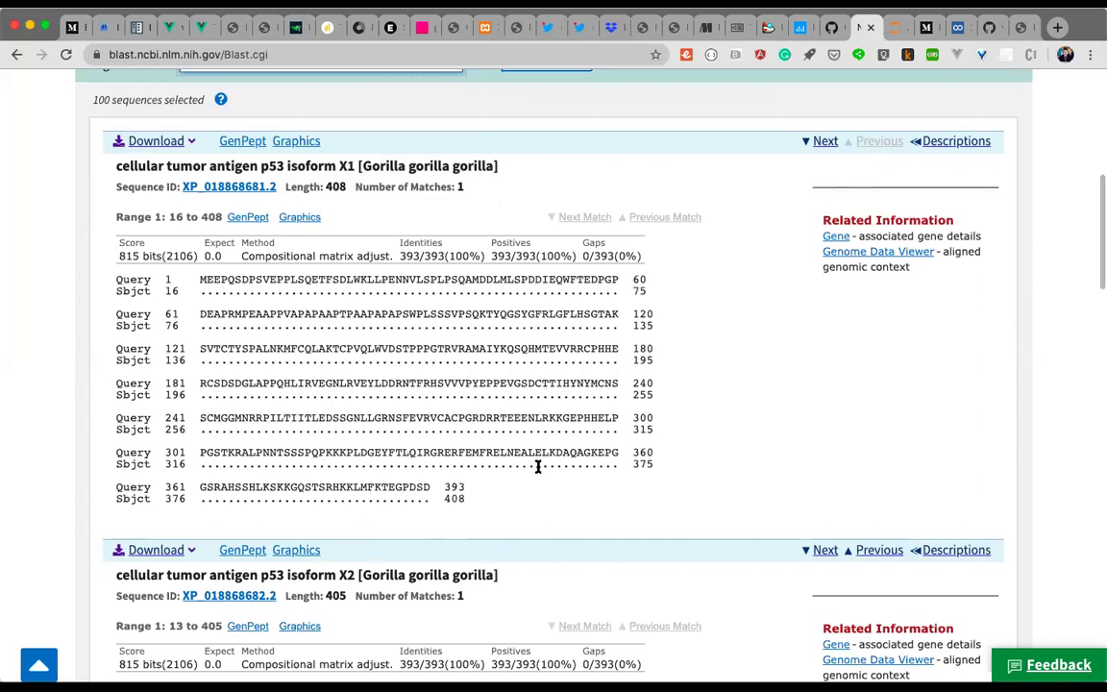
pyautogui.scroll(1, 536, 464)
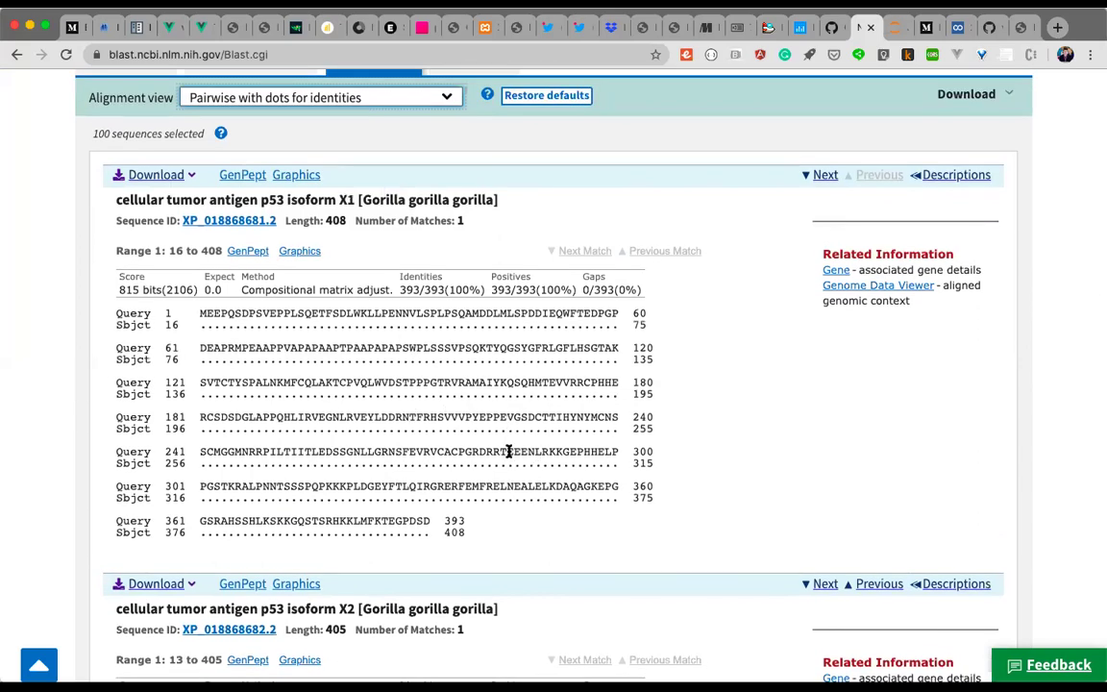
pyautogui.scroll(-1, 509, 452)
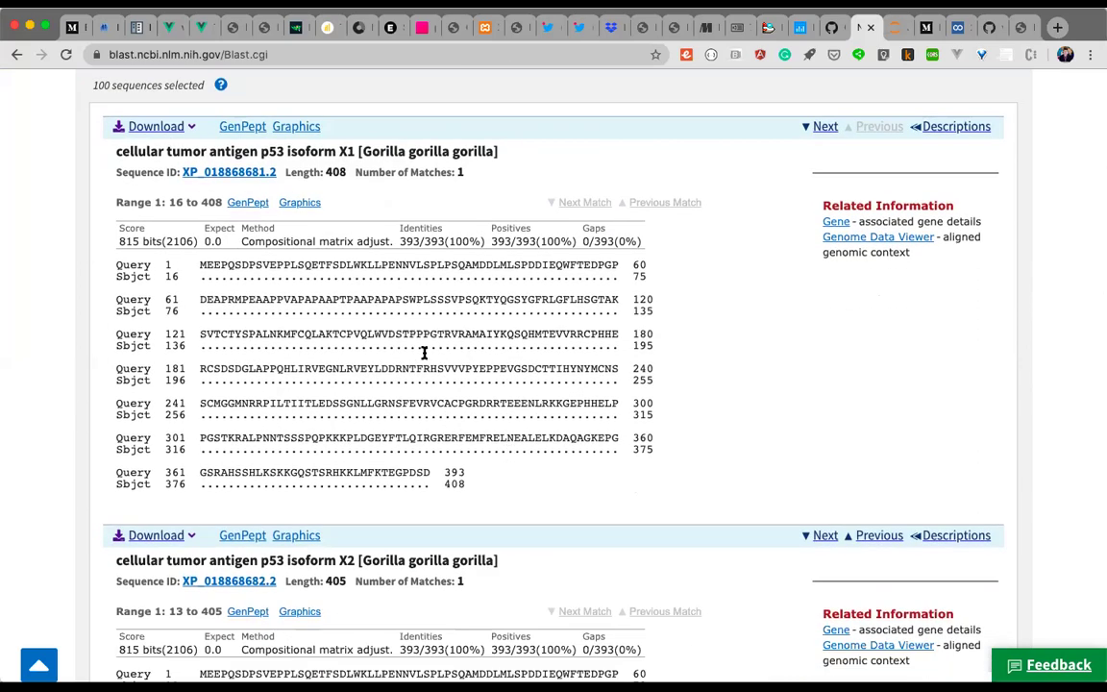
pyautogui.scroll(-1, 479, 381)
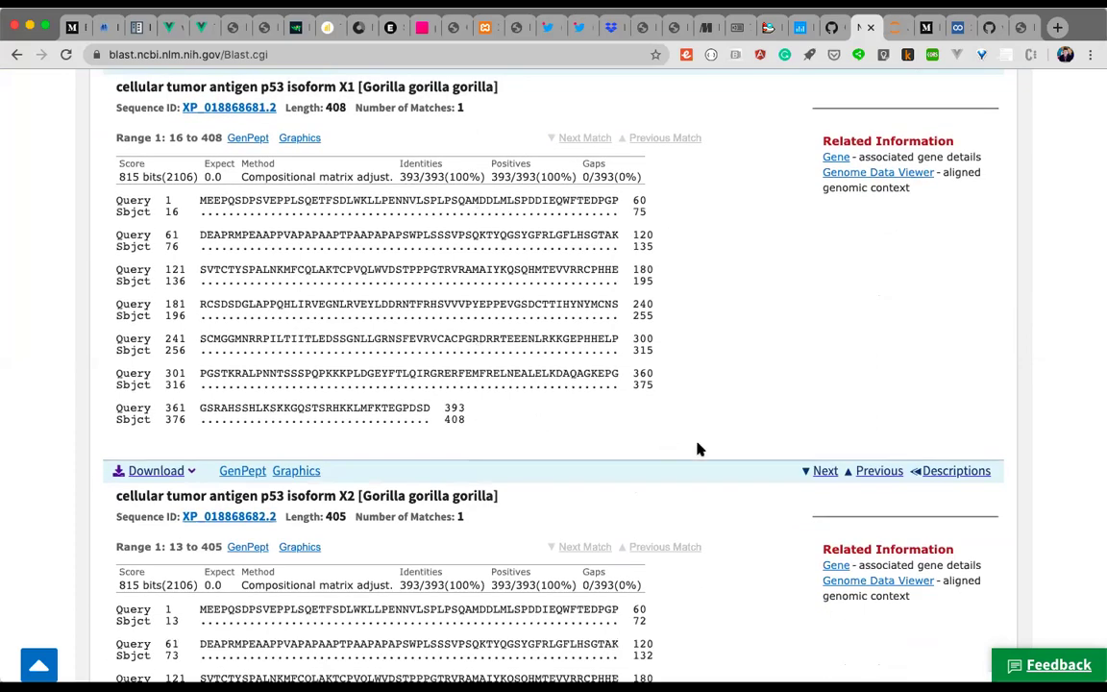
# Examine the red-marked residue differences in the Pan paniscus, Nomascus leucogenys, Pongo abelii and Hylobates moloch alignments
pyautogui.scroll(-5, 700, 450)
pyautogui.scroll(-7, 699, 449)
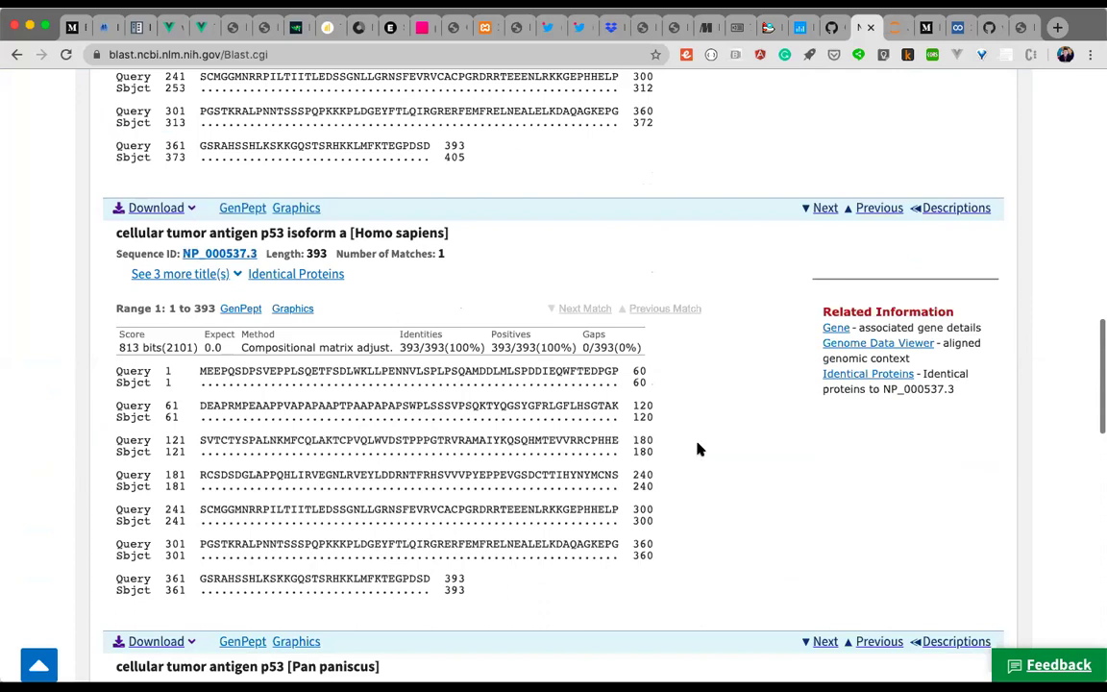
pyautogui.scroll(-7, 700, 450)
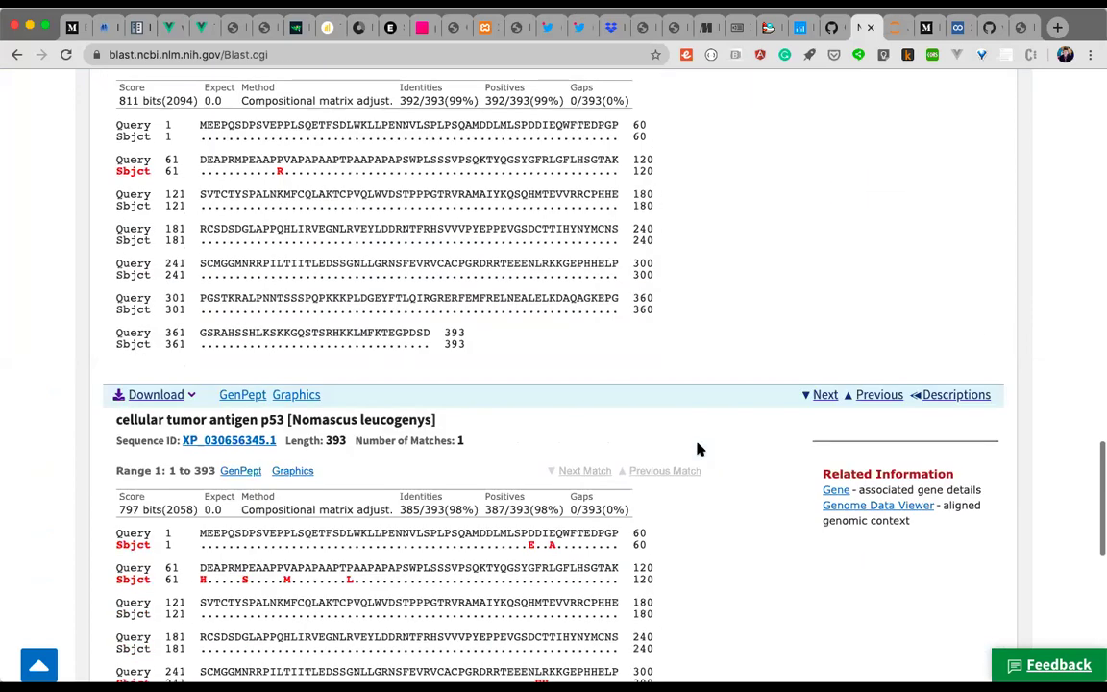
pyautogui.scroll(2, 699, 449)
pyautogui.scroll(1, 700, 450)
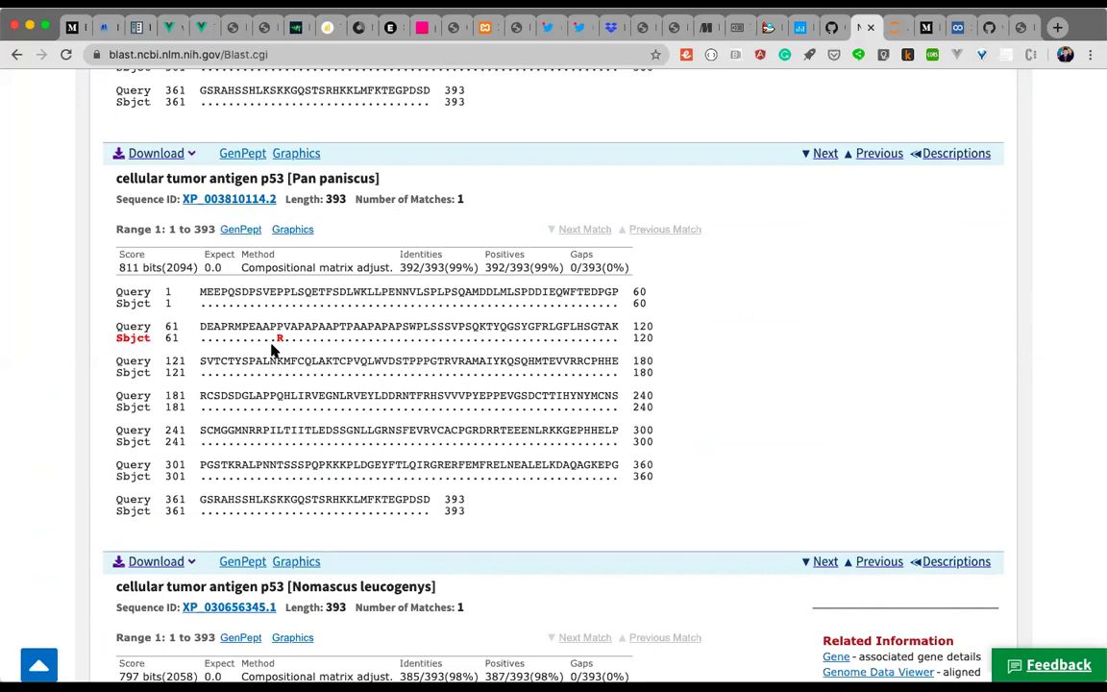
pyautogui.scroll(-5, 506, 395)
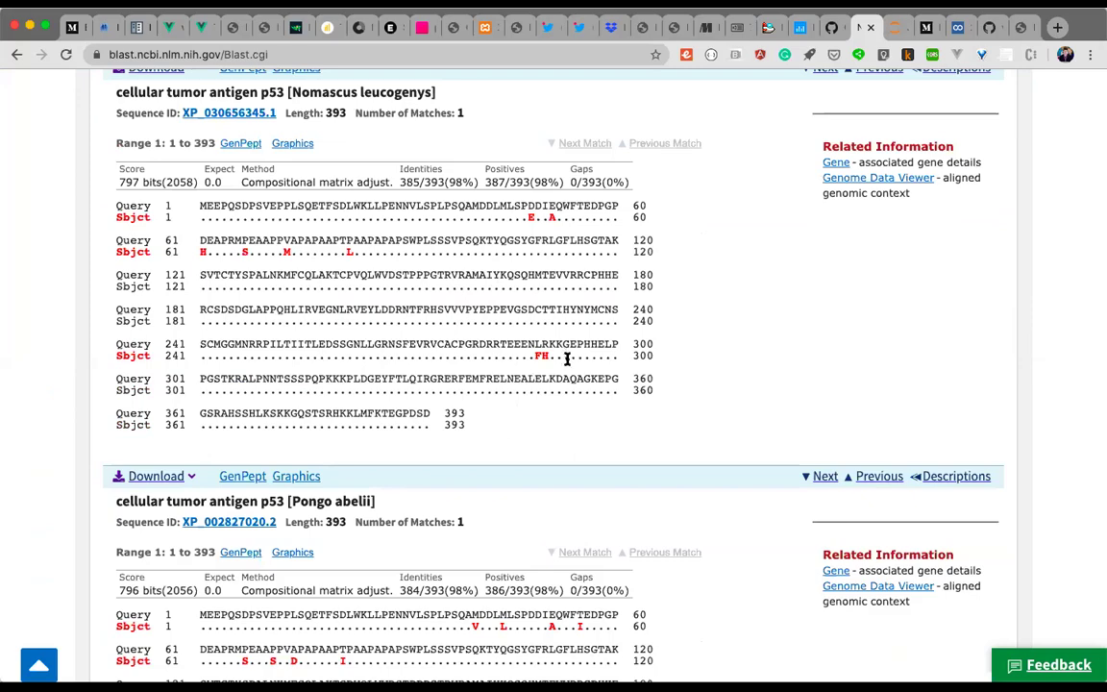
pyautogui.scroll(-1, 567, 392)
pyautogui.scroll(-1, 567, 394)
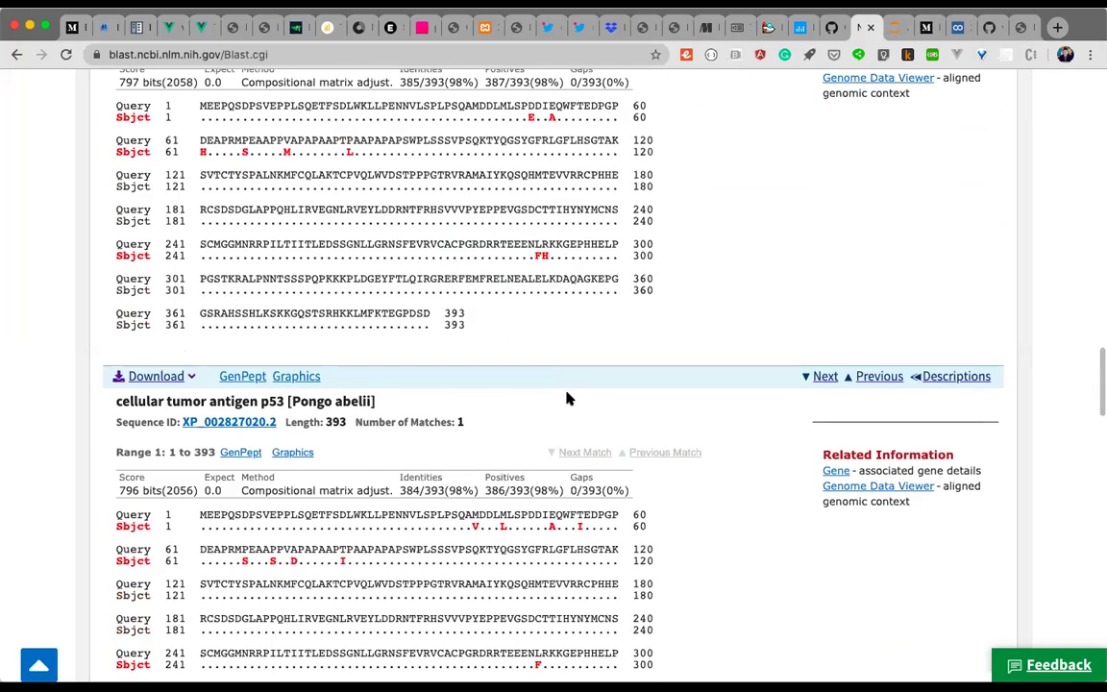
pyautogui.scroll(-3, 567, 397)
pyautogui.scroll(-5, 567, 396)
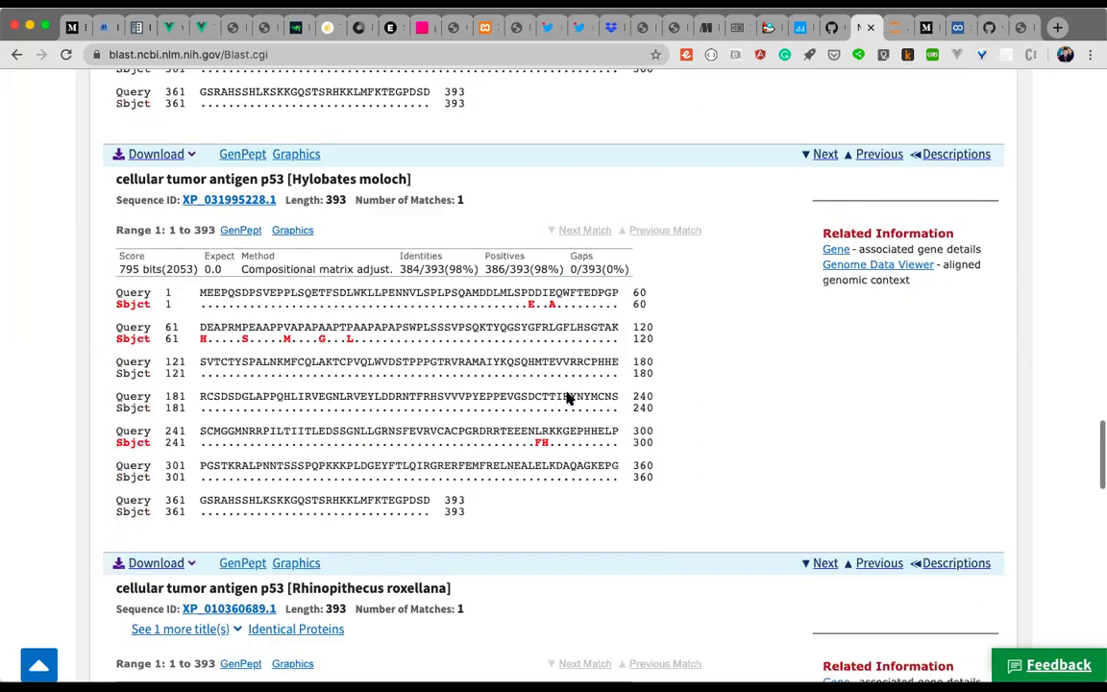
# Set the alignment view to "Query-anchored with dots for identities" and examine the hits stacked under query range 1 to 60
pyautogui.scroll(20, 567, 397)
pyautogui.scroll(15, 567, 397)
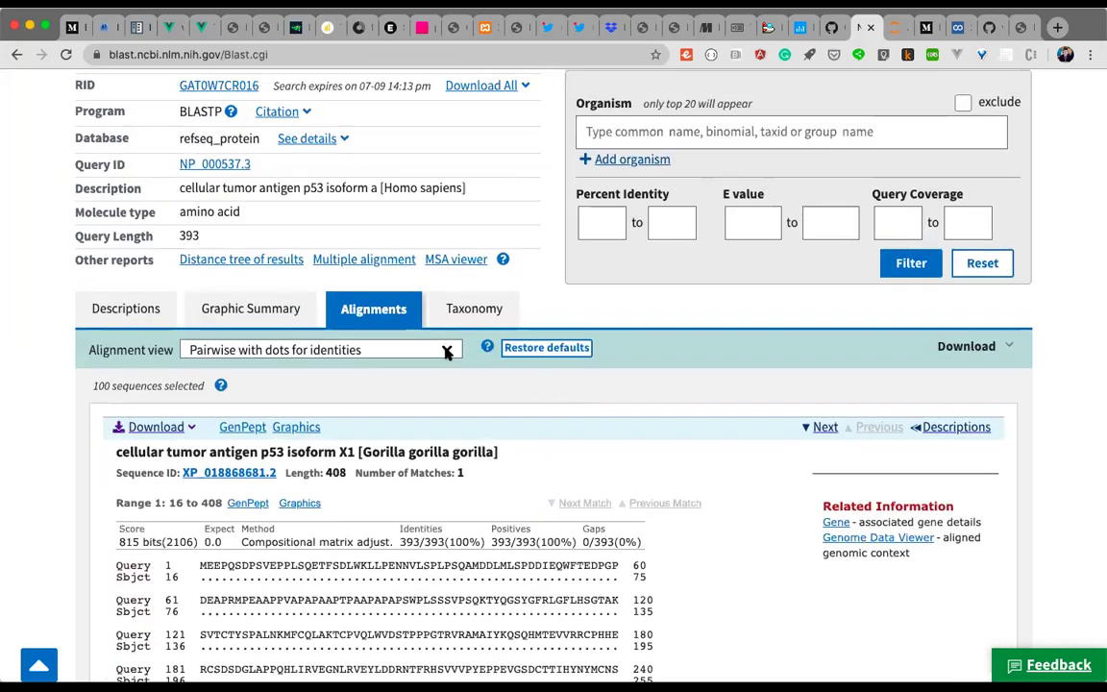
pyautogui.click(447, 349)
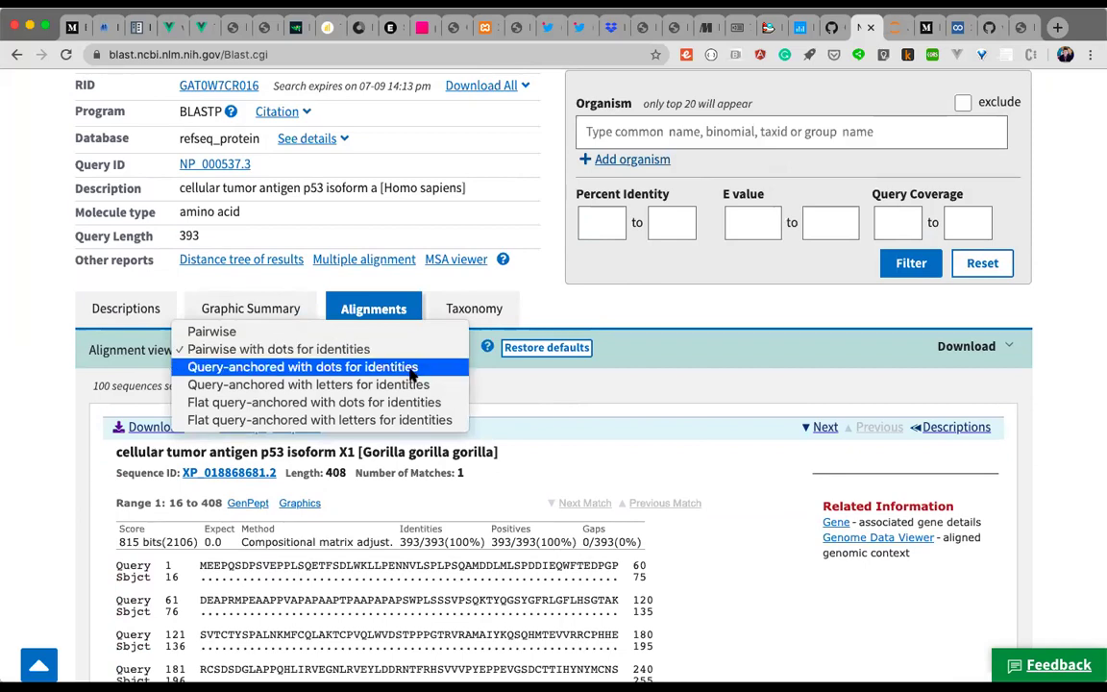
pyautogui.click(415, 369)
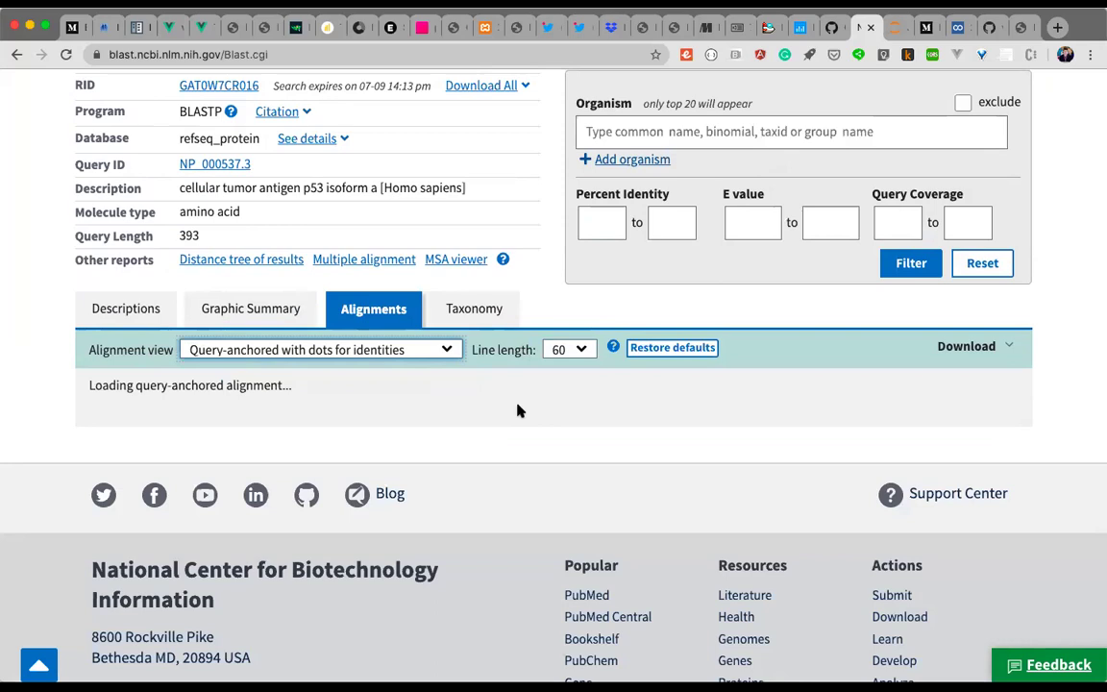
pyautogui.scroll(-3, 517, 410)
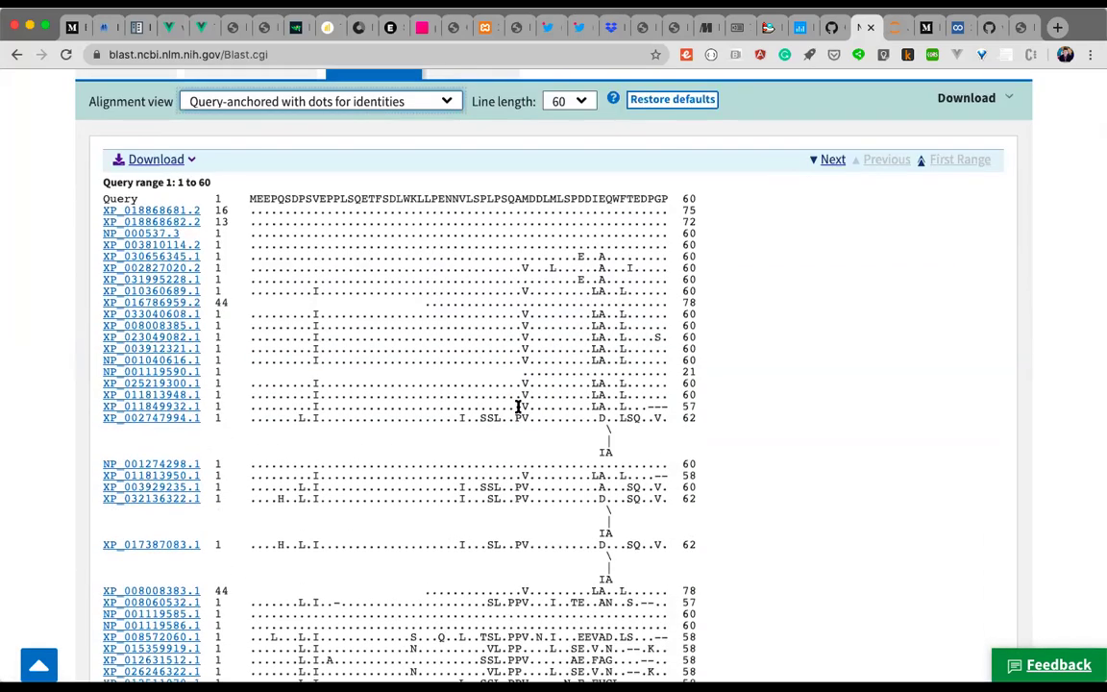
pyautogui.scroll(1, 516, 406)
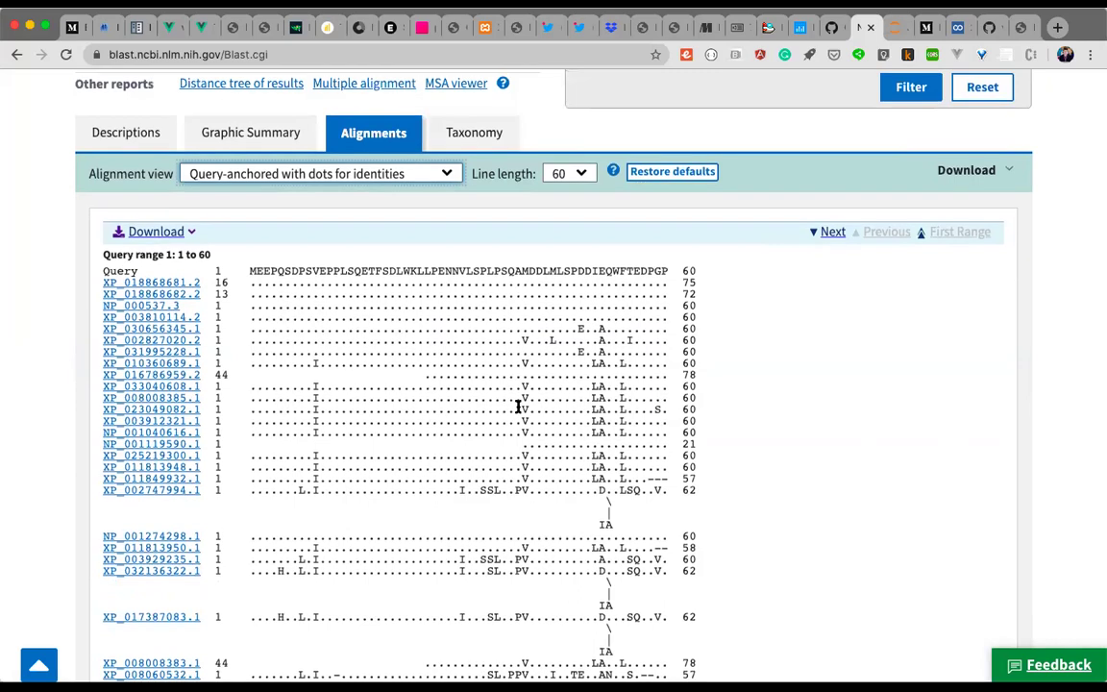
# Compare the stacked hits with the query sequence in range 1 to 60 and highlight the query's E residue above the substitution column
pyautogui.scroll(-1, 517, 407)
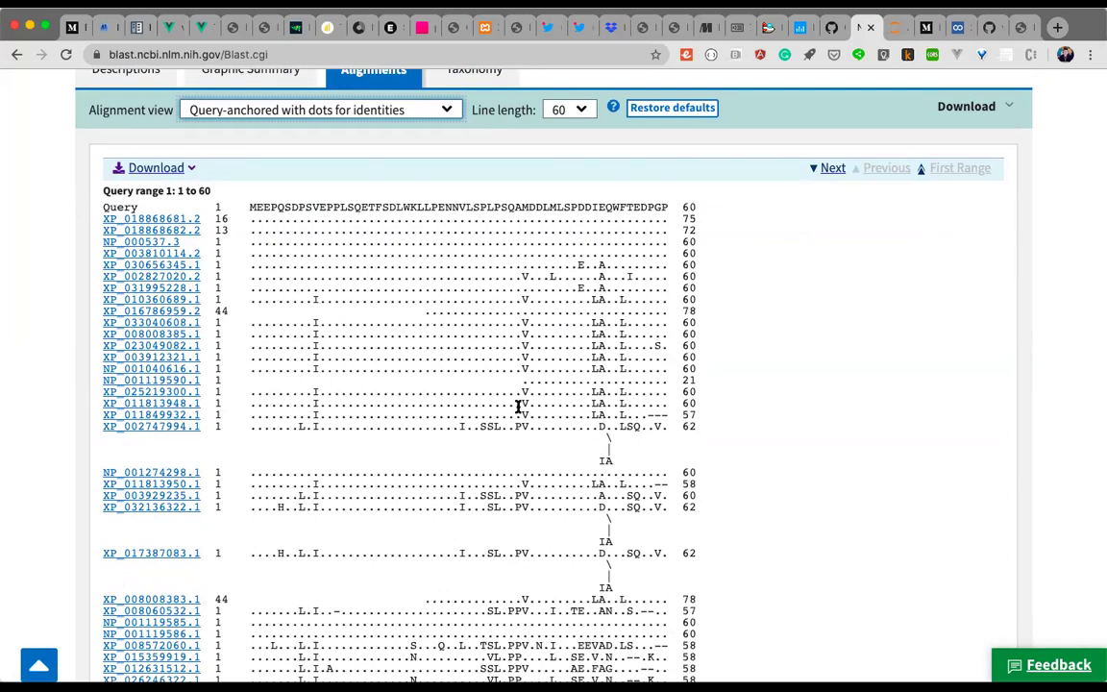
pyautogui.scroll(-4, 517, 406)
pyautogui.scroll(4, 517, 406)
pyautogui.scroll(-1, 517, 406)
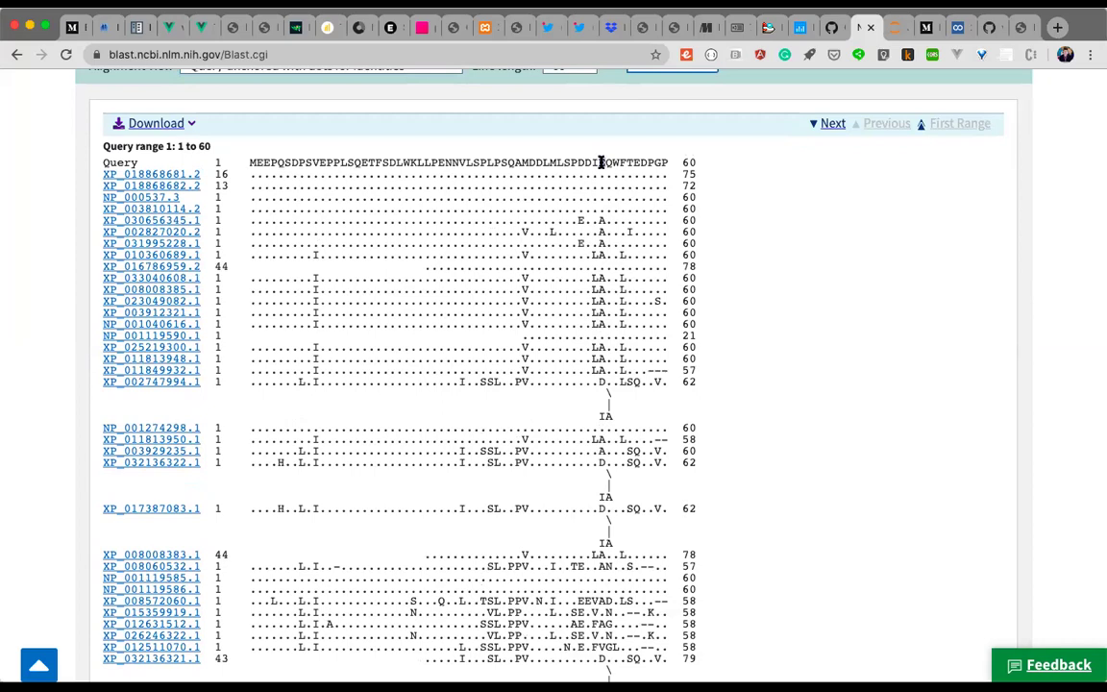
pyautogui.moveTo(599, 163); pyautogui.dragTo(605, 163)
# Examine the remaining range 1 hits with their branched insertions, continuing into query range 61 to 120
pyautogui.scroll(-10, 604, 382)
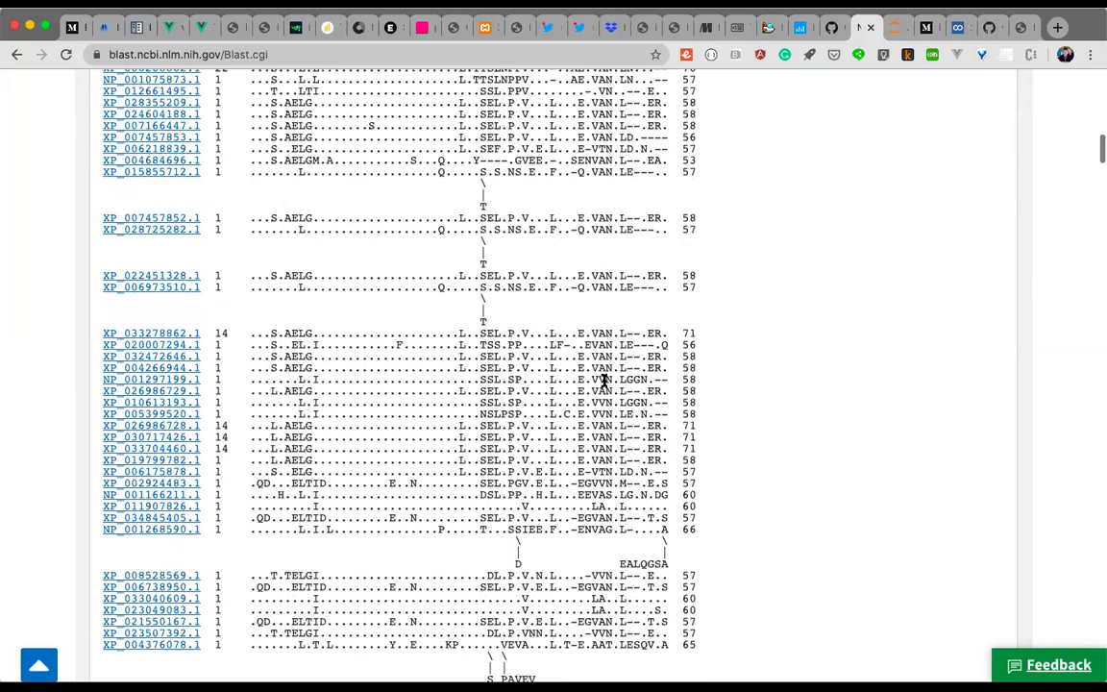
pyautogui.scroll(-5, 604, 382)
pyautogui.scroll(-10, 603, 382)
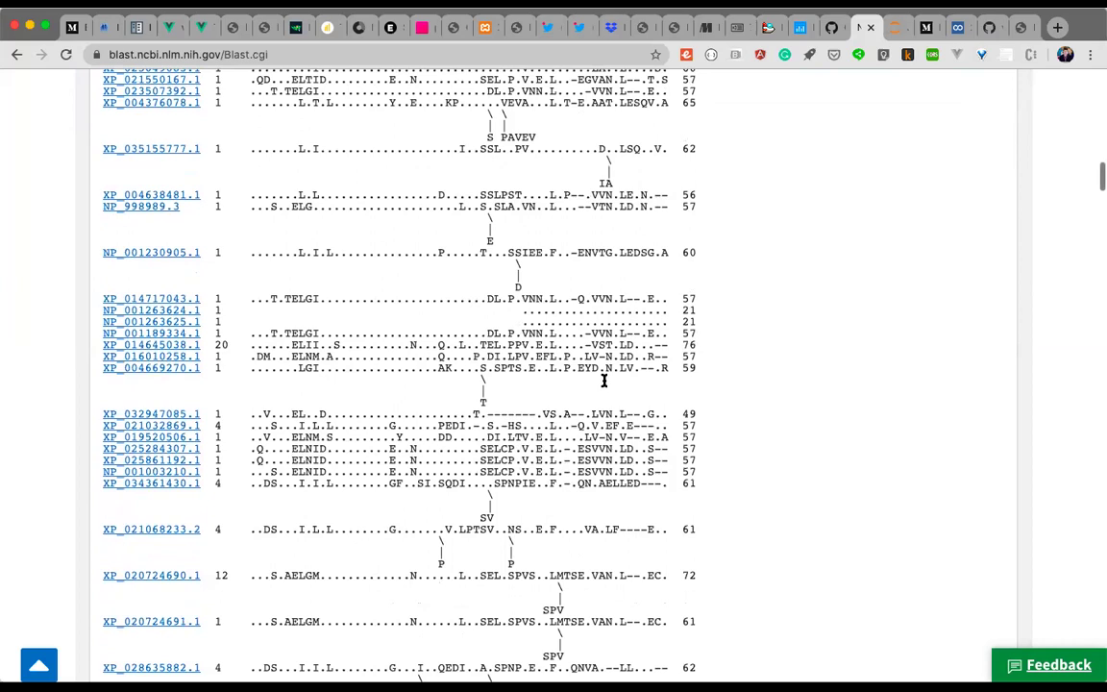
pyautogui.scroll(-10, 603, 382)
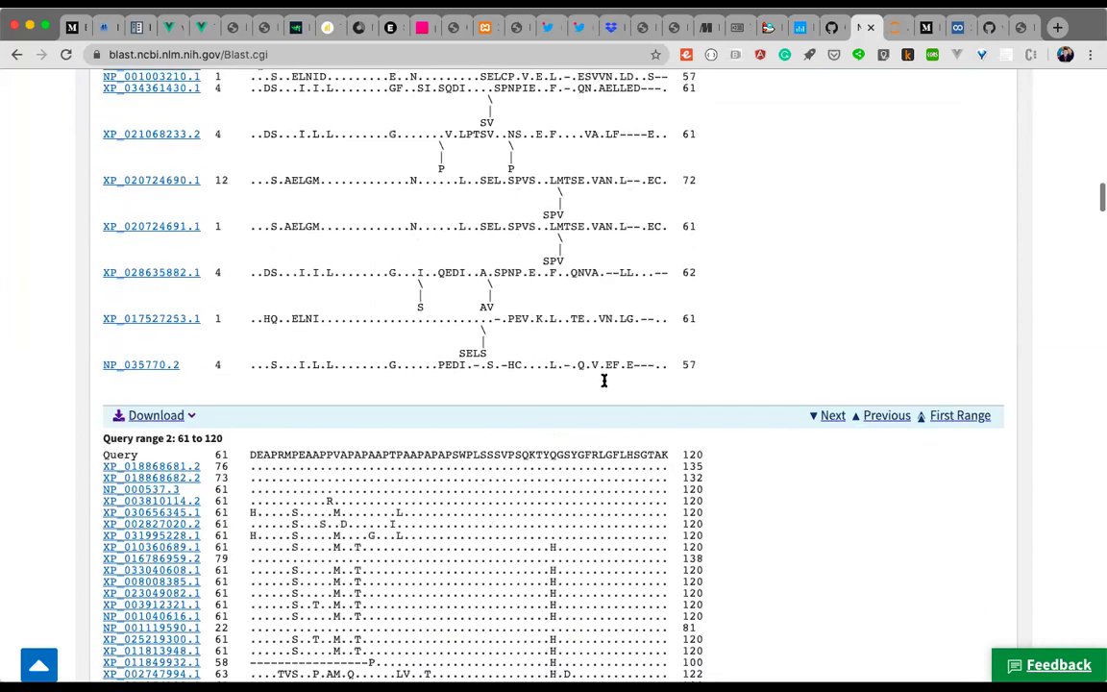
pyautogui.scroll(3, 603, 381)
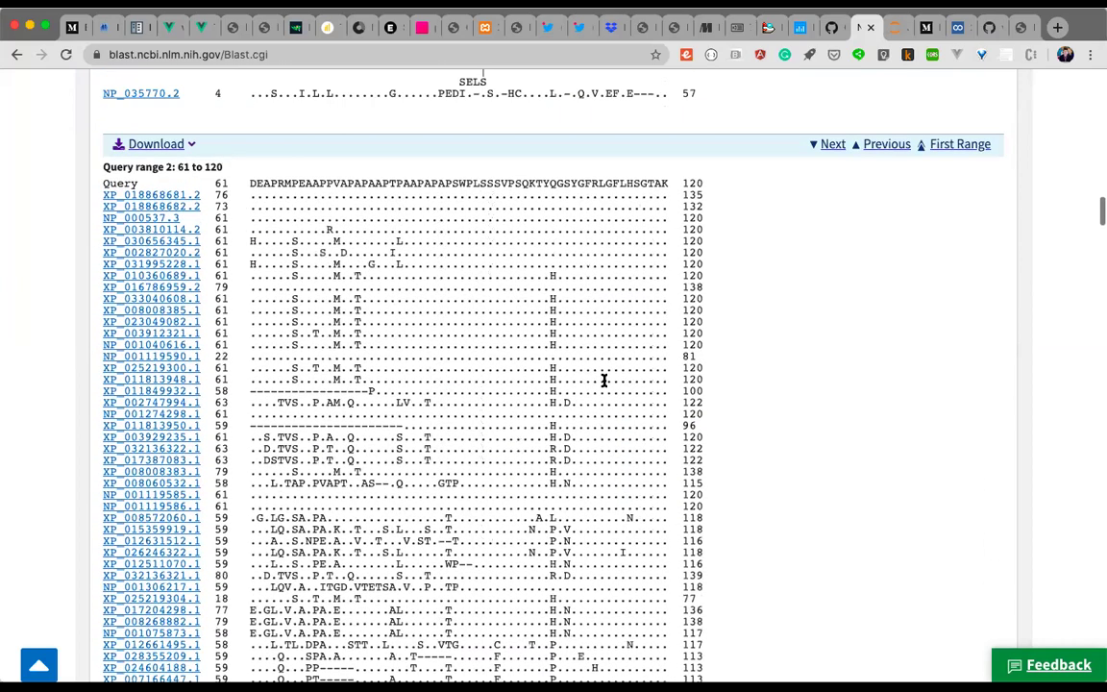
pyautogui.scroll(-1, 603, 381)
pyautogui.scroll(-1, 603, 382)
# Set the alignment view to "Flat query-anchored with dots for identities" and examine the hits under query range 1 to 60
pyautogui.scroll(20, 604, 381)
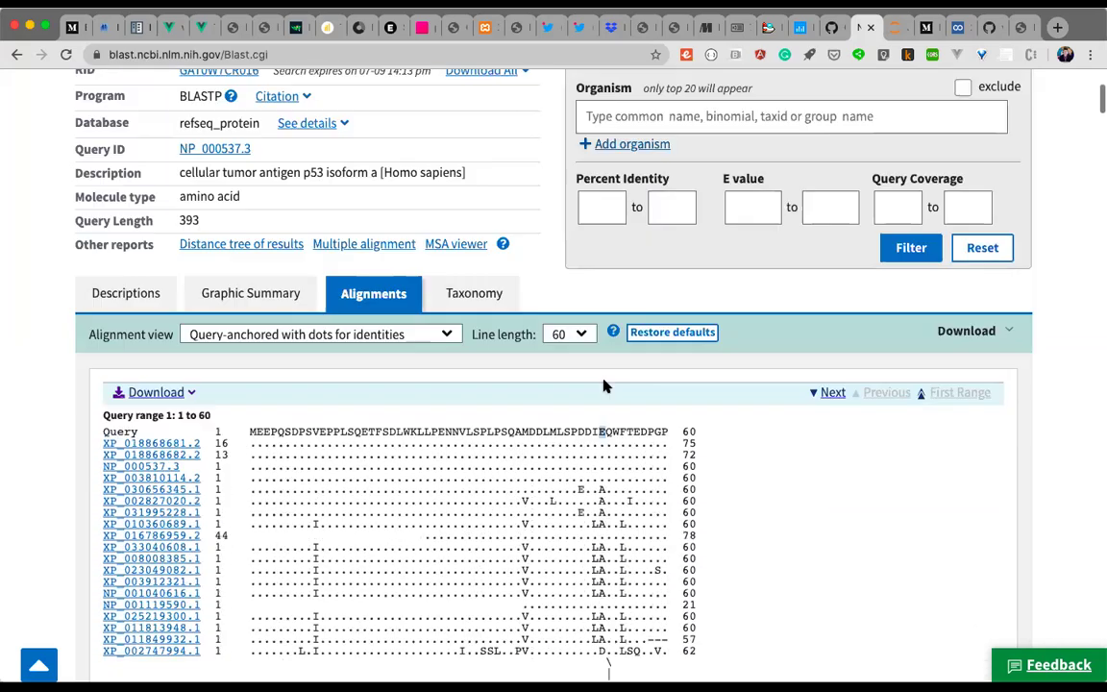
pyautogui.click(445, 335)
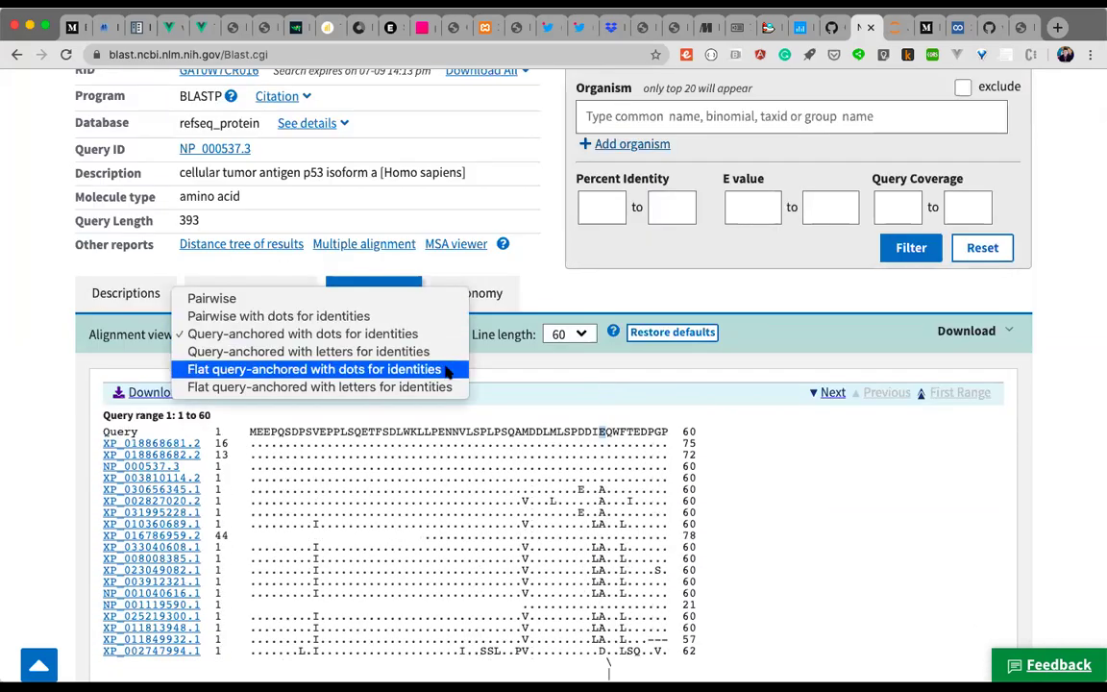
pyautogui.click(446, 370)
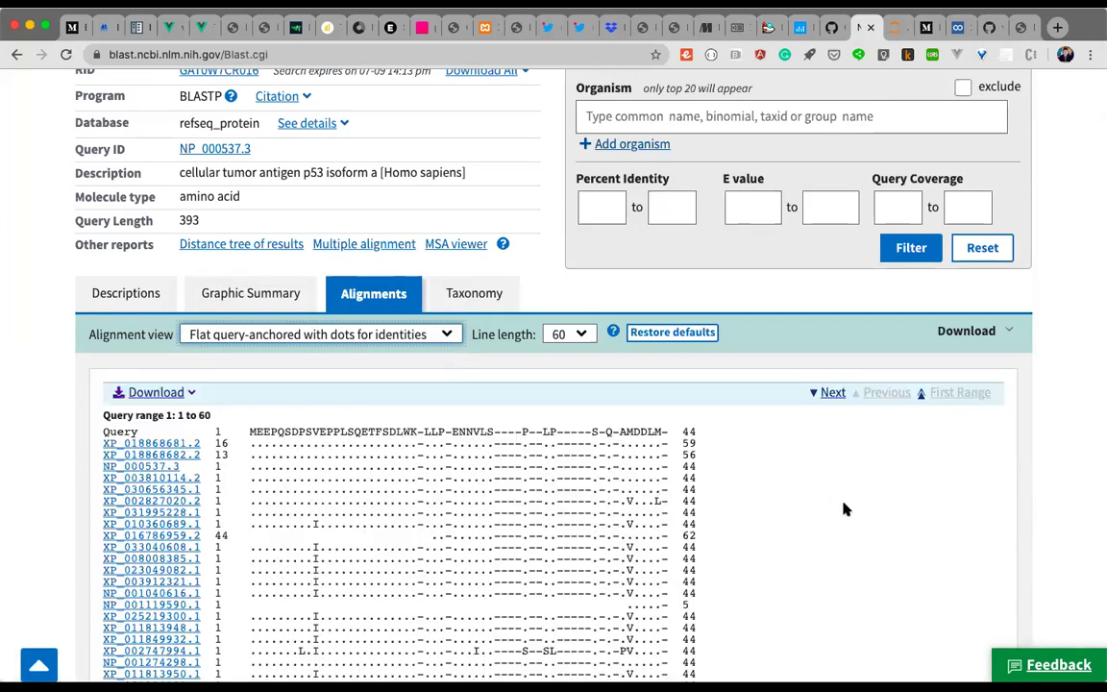
pyautogui.scroll(-5, 844, 508)
pyautogui.scroll(-2, 845, 508)
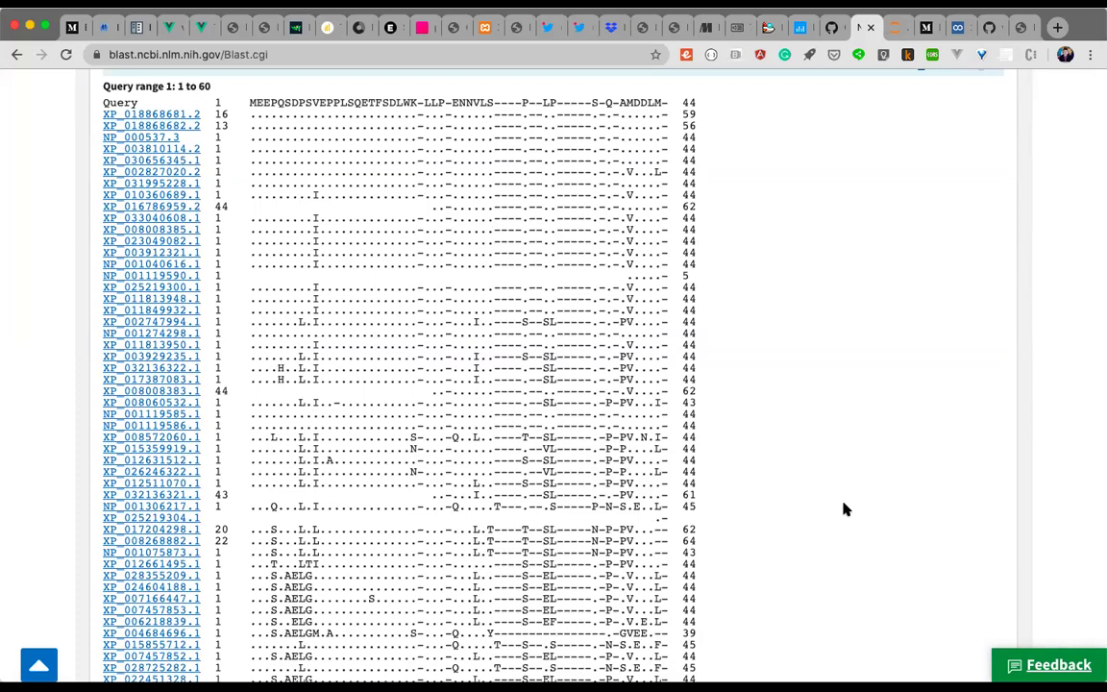
pyautogui.scroll(-3, 844, 508)
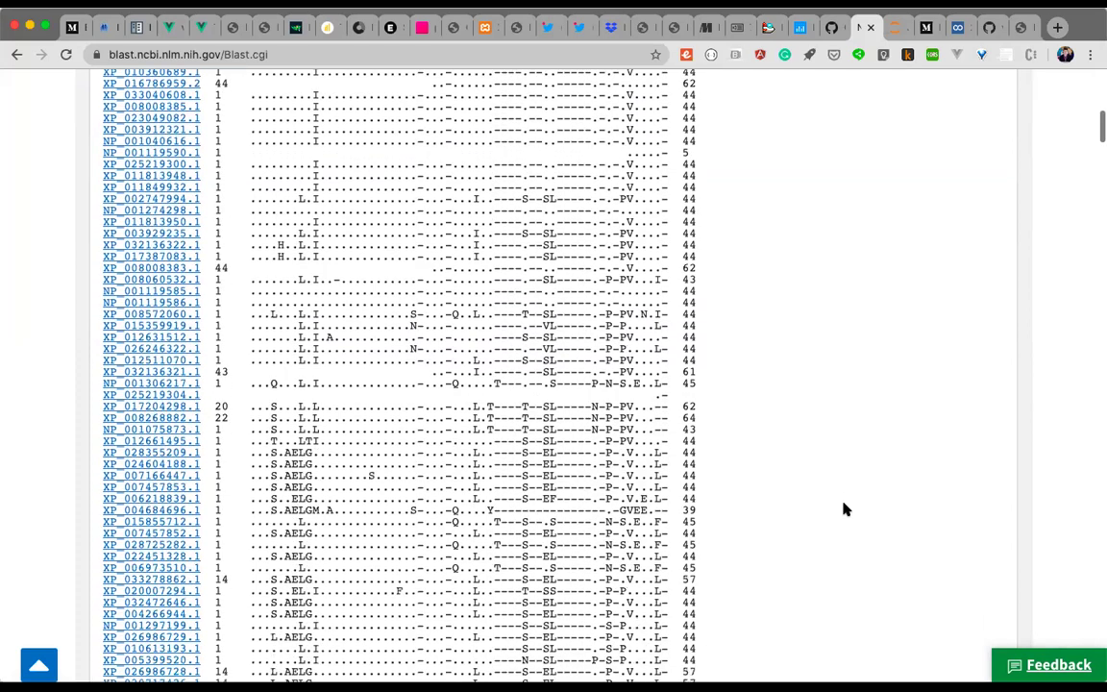
pyautogui.scroll(-3, 845, 508)
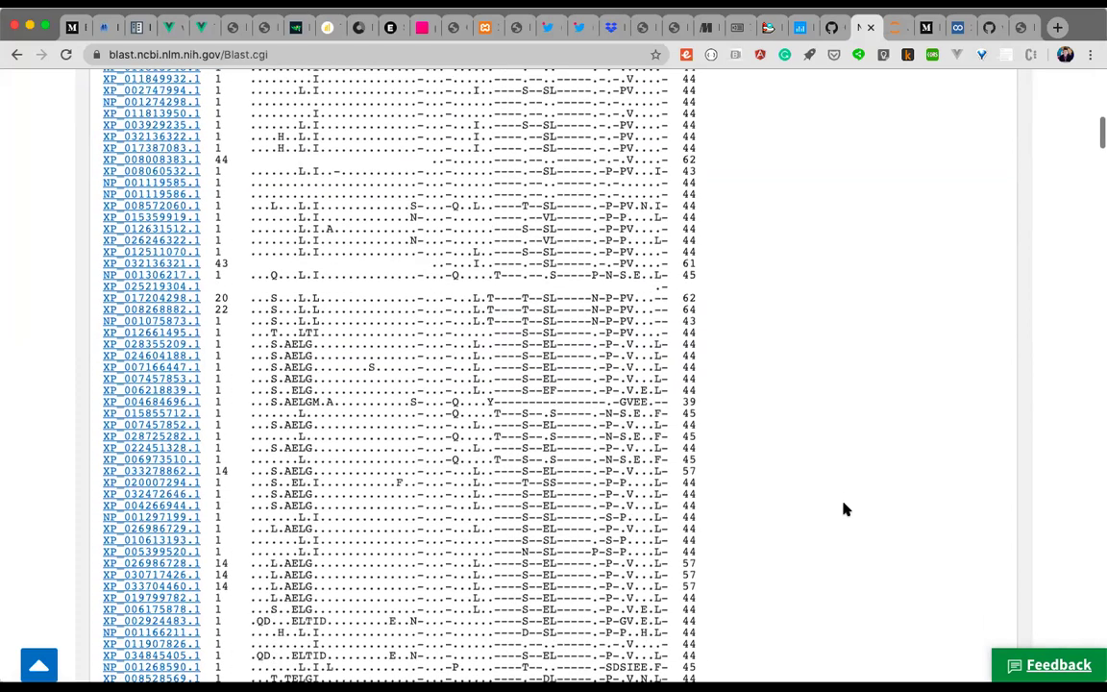
pyautogui.scroll(-8, 844, 508)
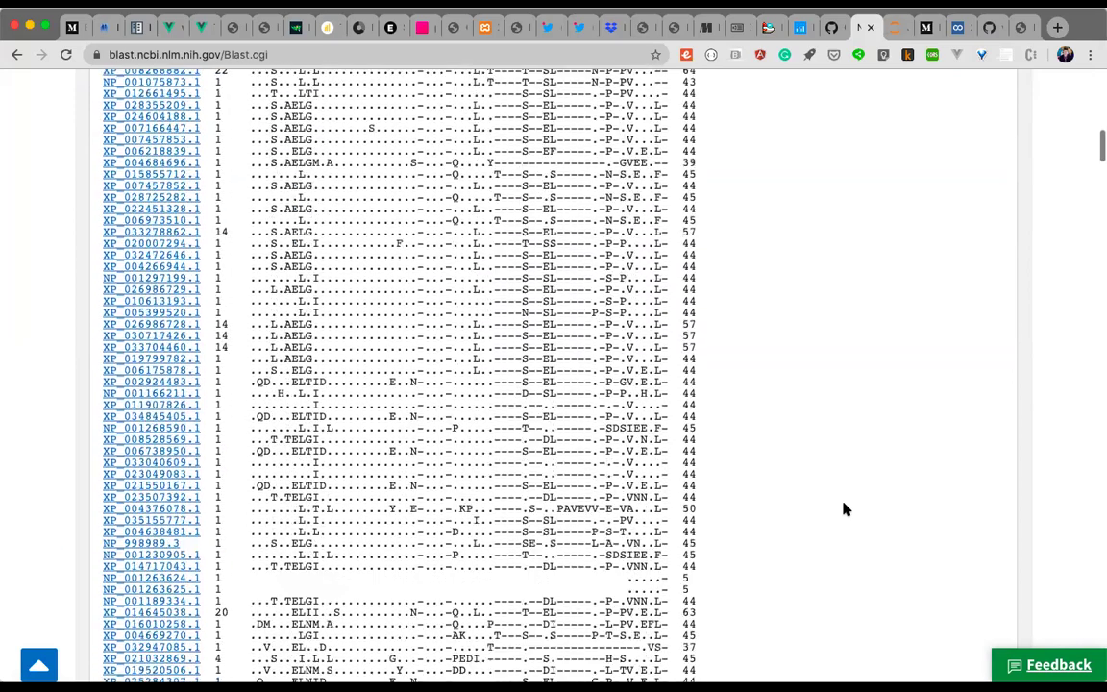
# Scan the flat alignments for query range 61 to 120 and beyond, returning to the start of the alignments
pyautogui.scroll(-8, 845, 508)
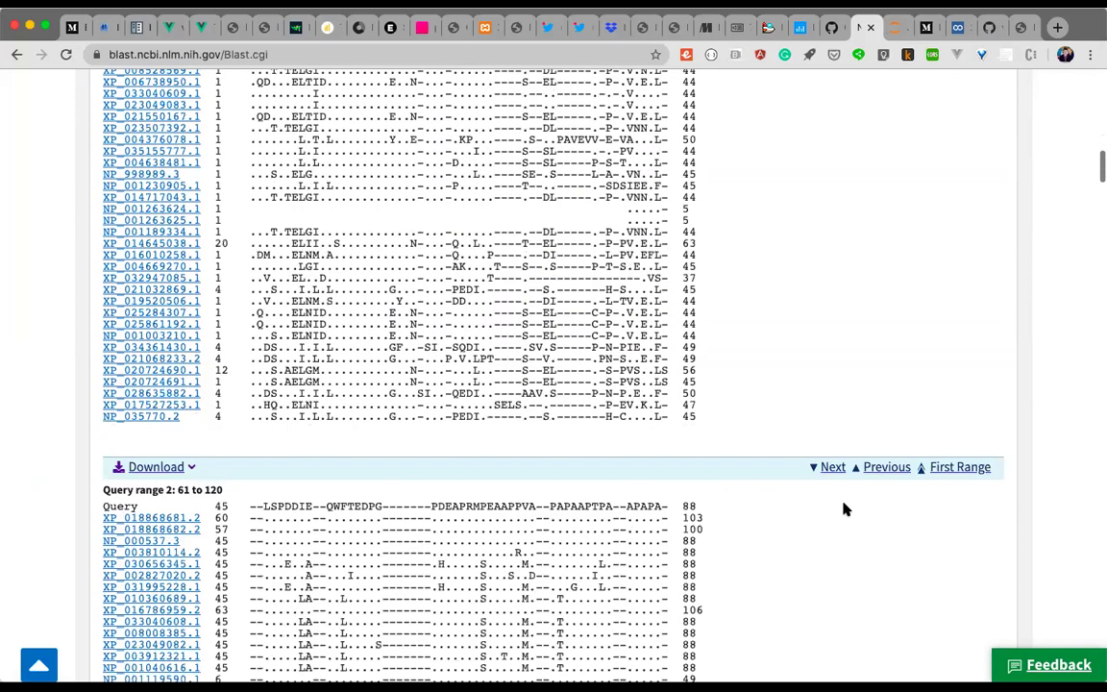
pyautogui.scroll(-9, 844, 508)
pyautogui.scroll(-8, 845, 508)
pyautogui.scroll(14, 845, 508)
pyautogui.scroll(20, 844, 508)
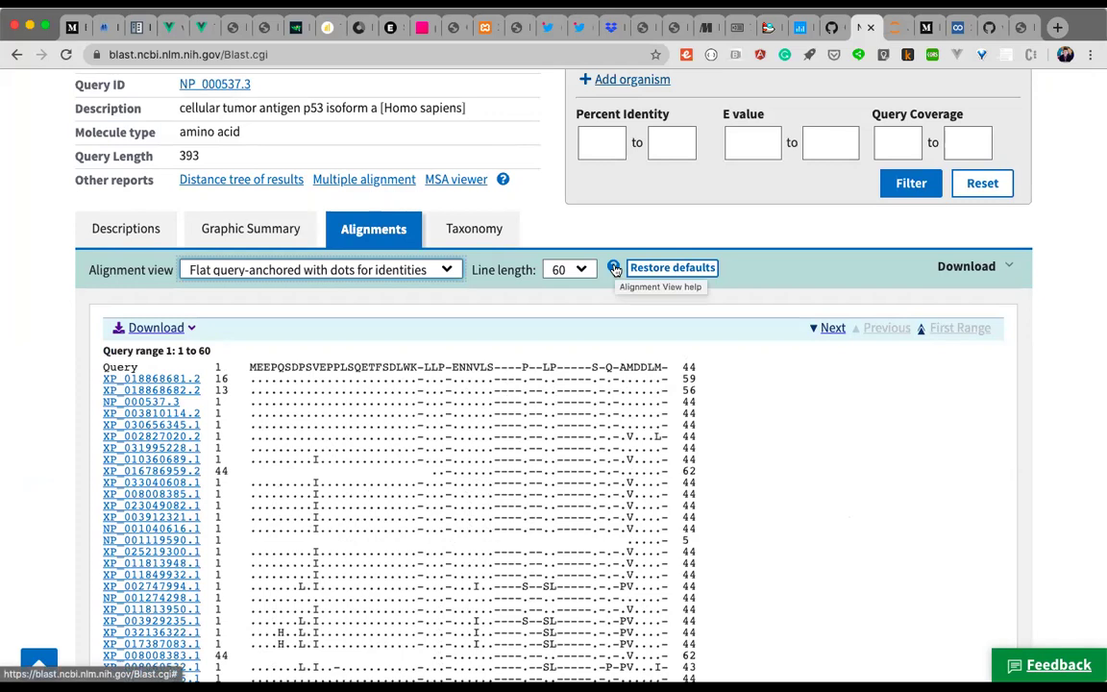
# Examine the gap columns and residue substitutions across the hits in the flat view of query range 1 to 60
pyautogui.scroll(-2, 766, 384)
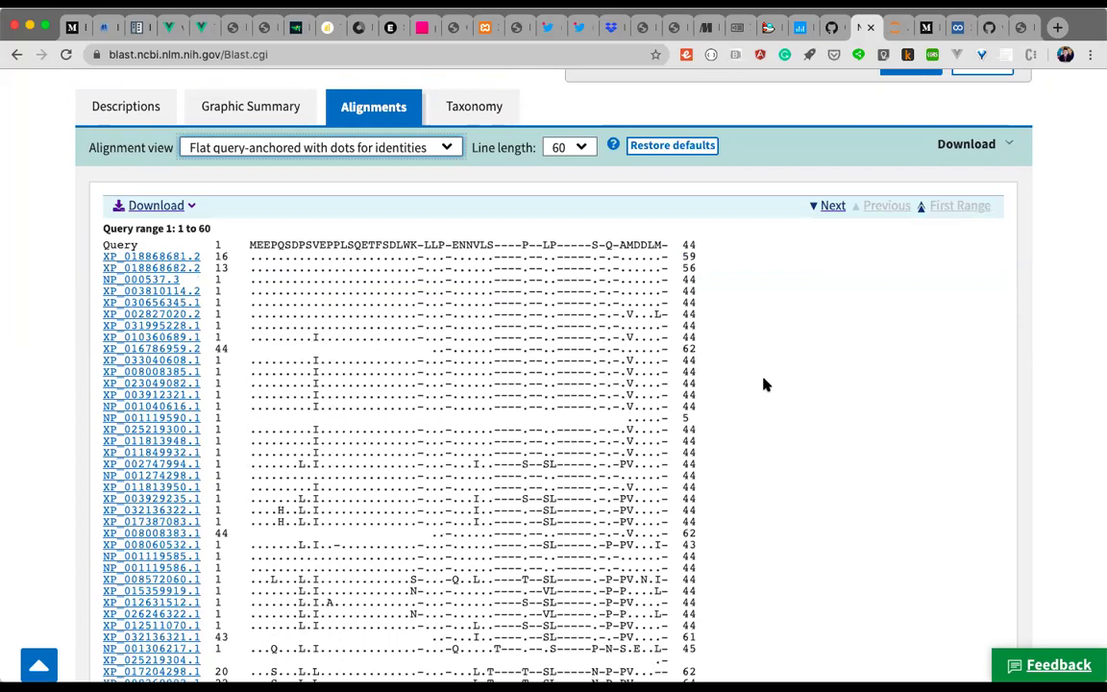
pyautogui.scroll(-2, 765, 384)
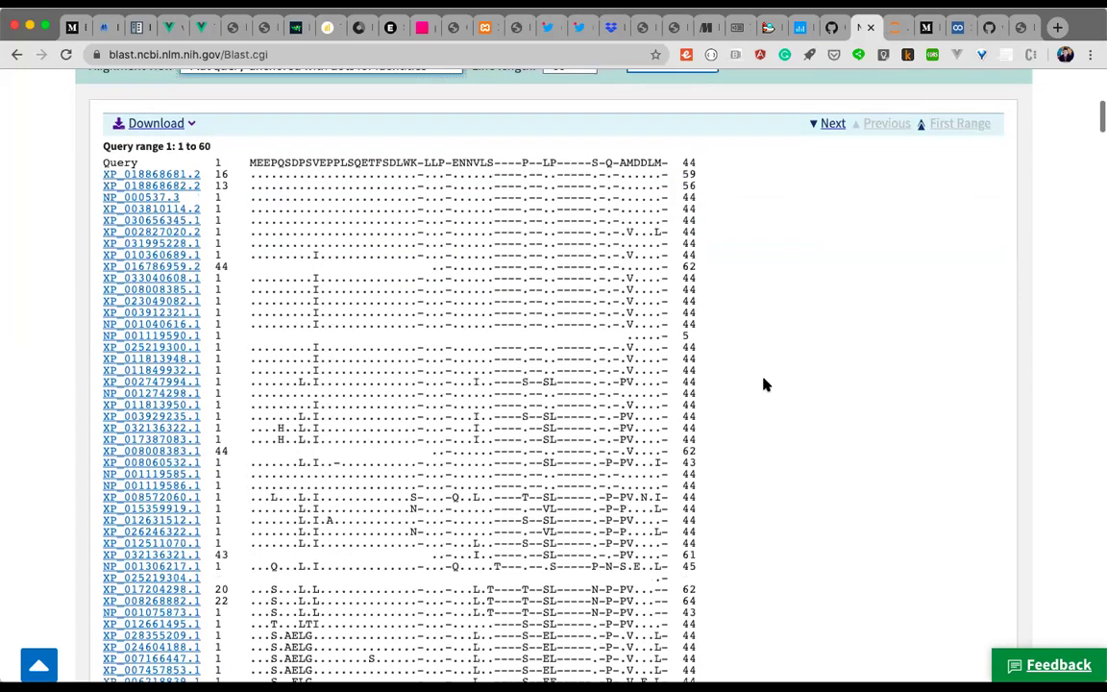
pyautogui.scroll(1, 766, 384)
pyautogui.scroll(-2, 765, 385)
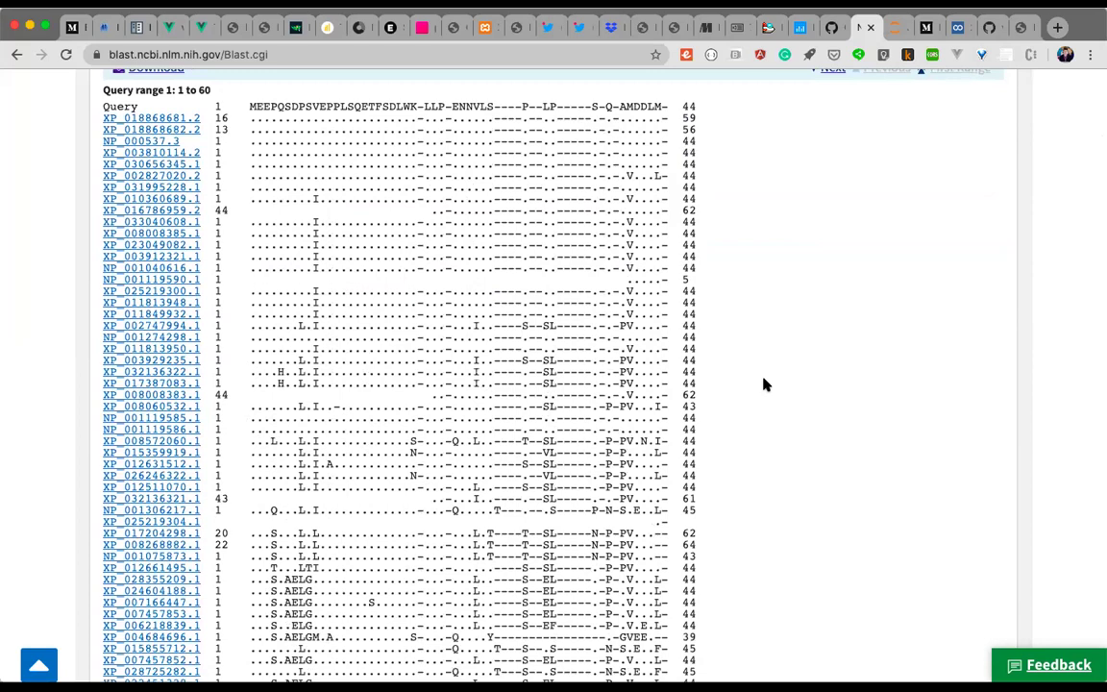
pyautogui.scroll(-2, 766, 384)
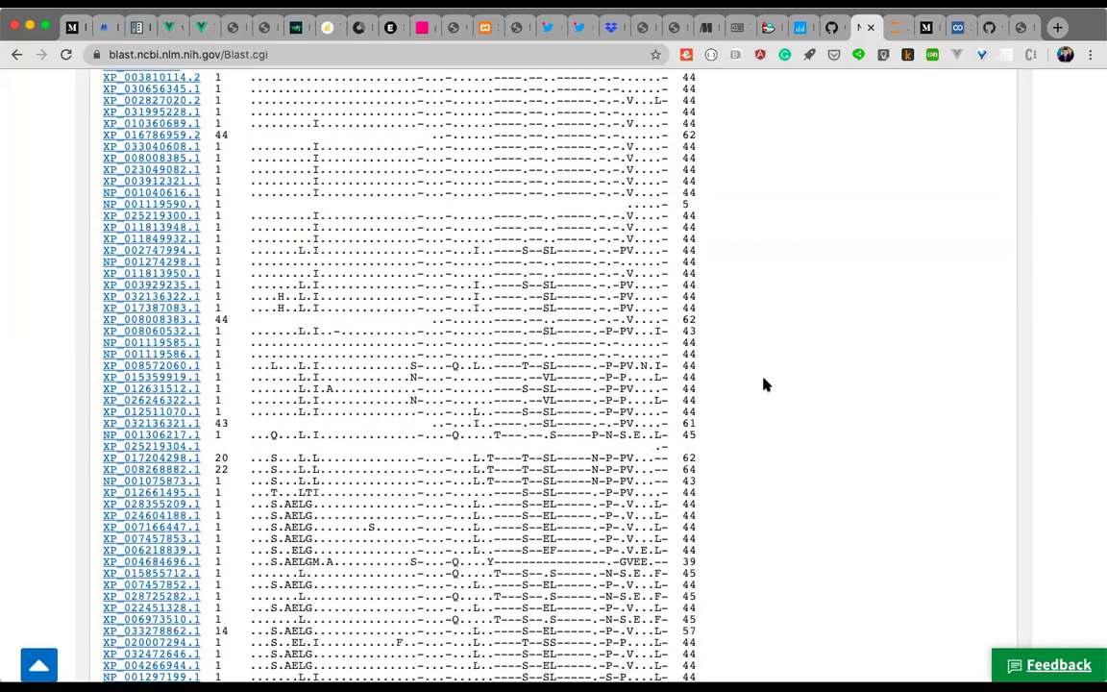
pyautogui.scroll(5, 766, 384)
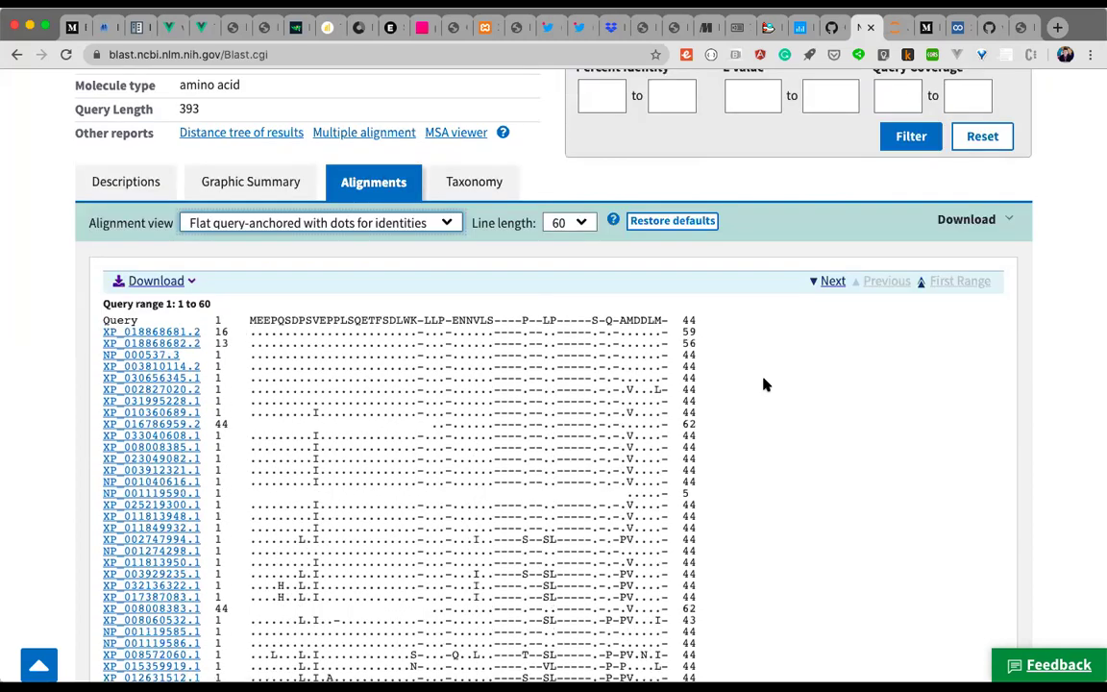
pyautogui.scroll(-2, 766, 384)
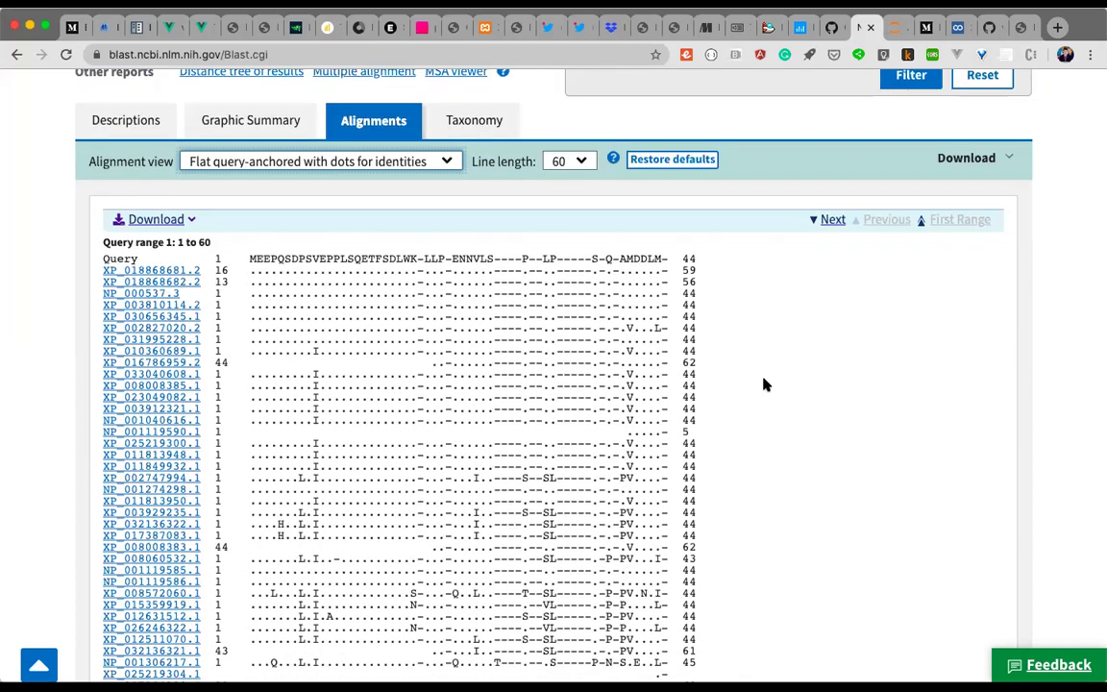
pyautogui.scroll(1, 766, 384)
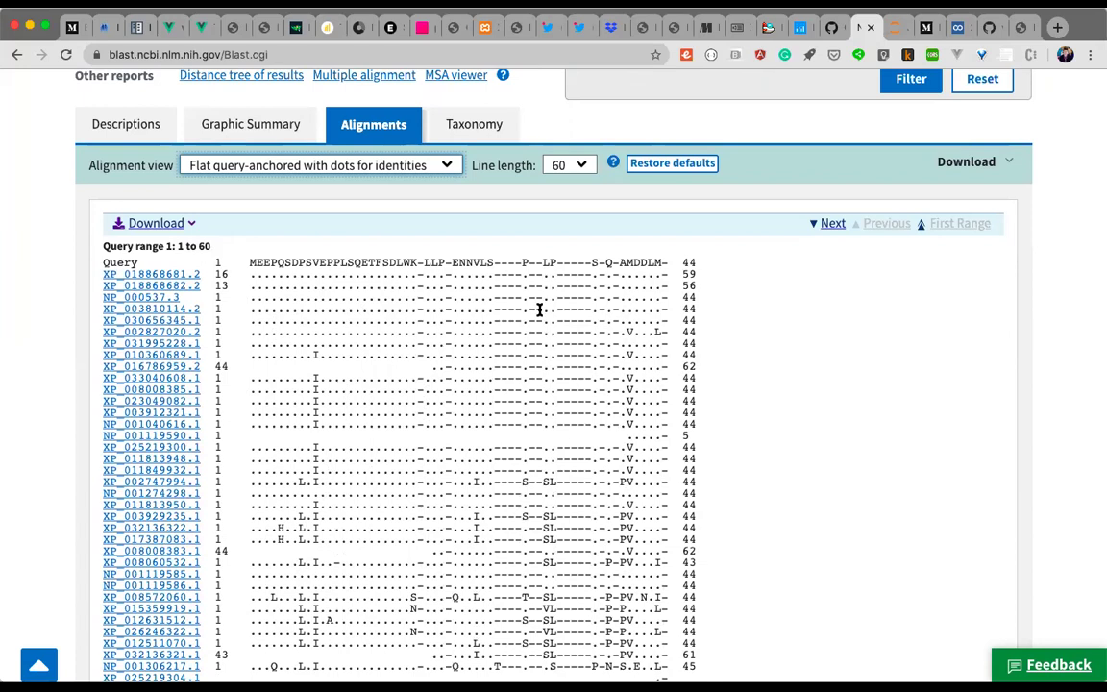
# Set the alignment view to "Pairwise with dots for identities"
pyautogui.scroll(2, 536, 440)
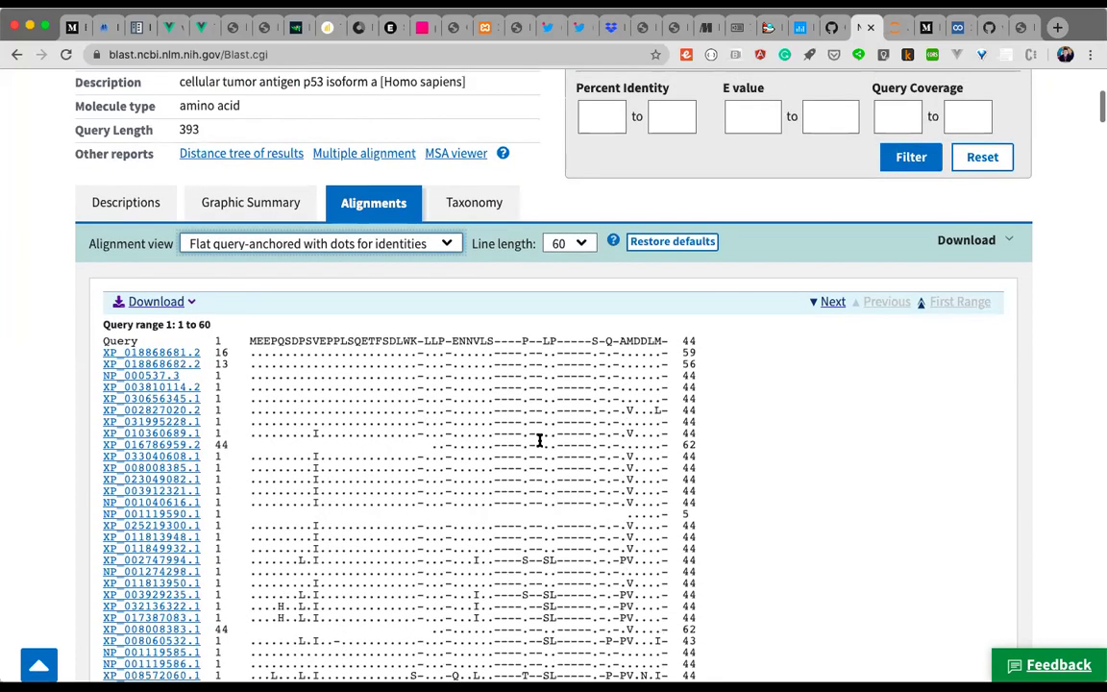
pyautogui.click(438, 248)
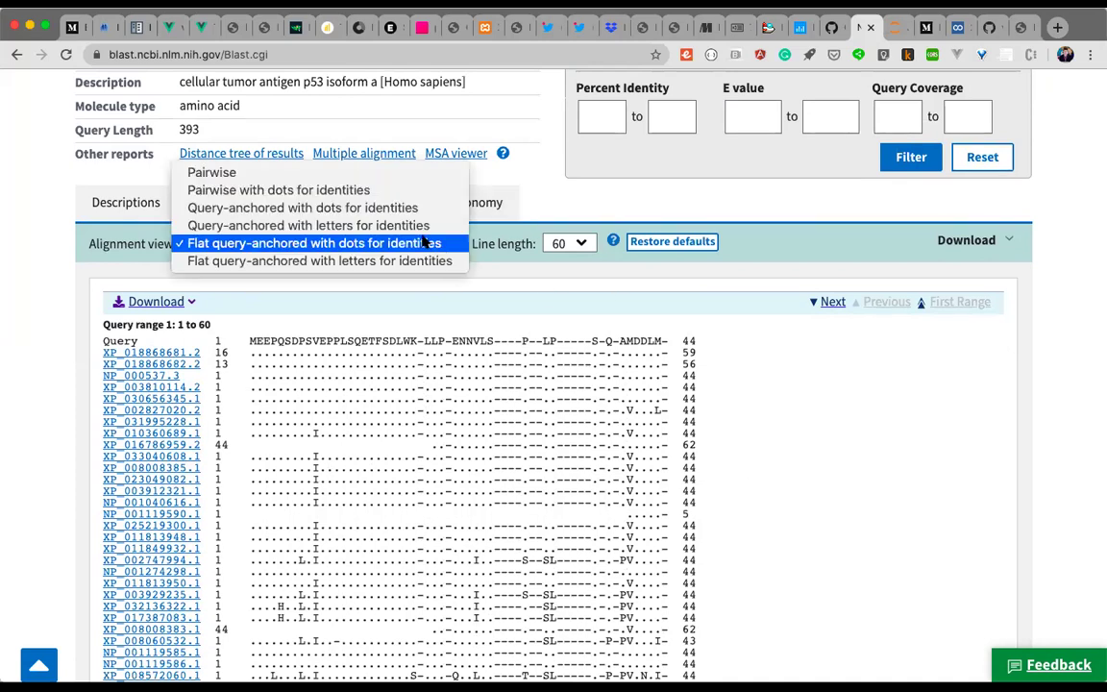
pyautogui.click(374, 191)
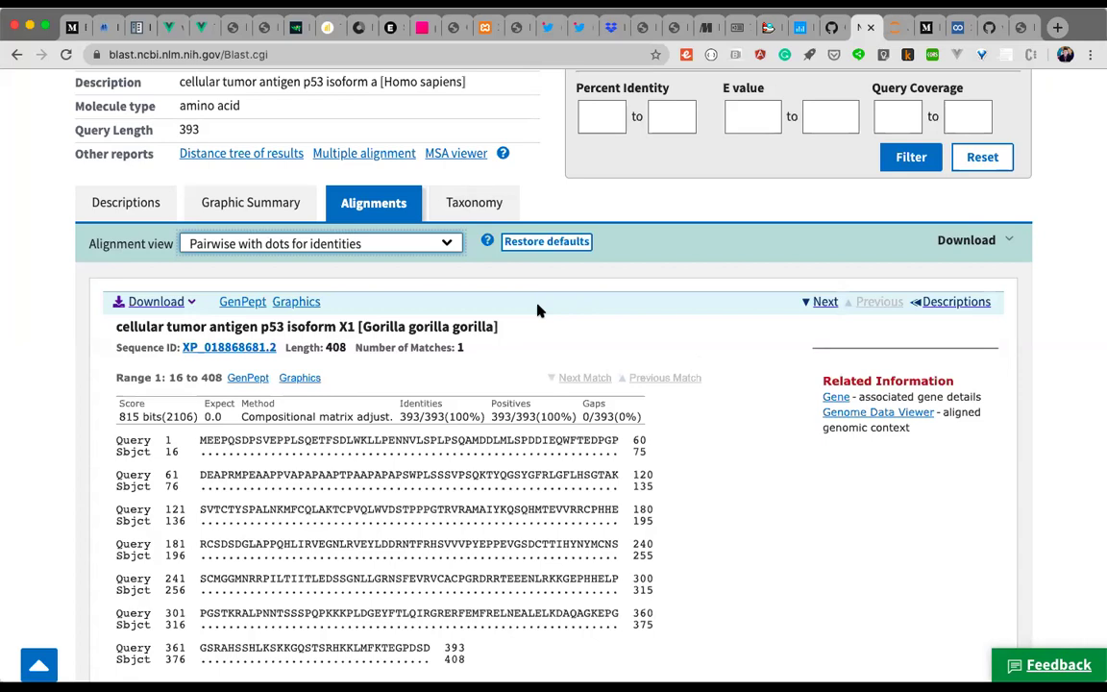
# Open the taxonomy lineage report and examine the organism hierarchy, scores and number of hits from Eutheria down to the primate species
pyautogui.click(476, 213)
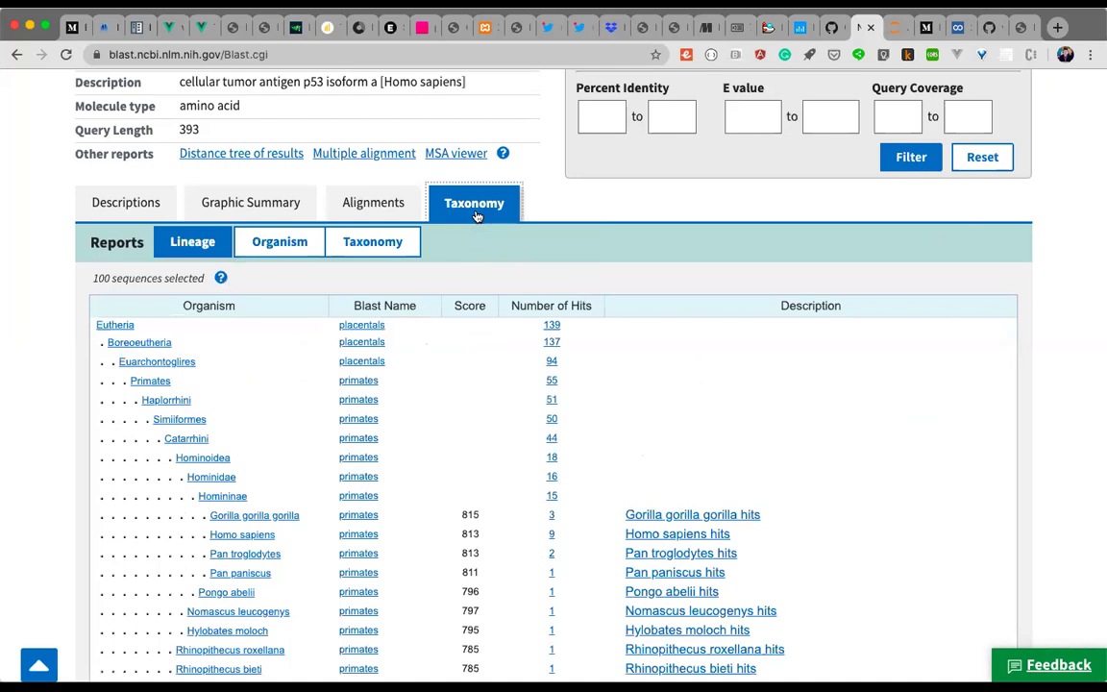
pyautogui.scroll(-5, 592, 366)
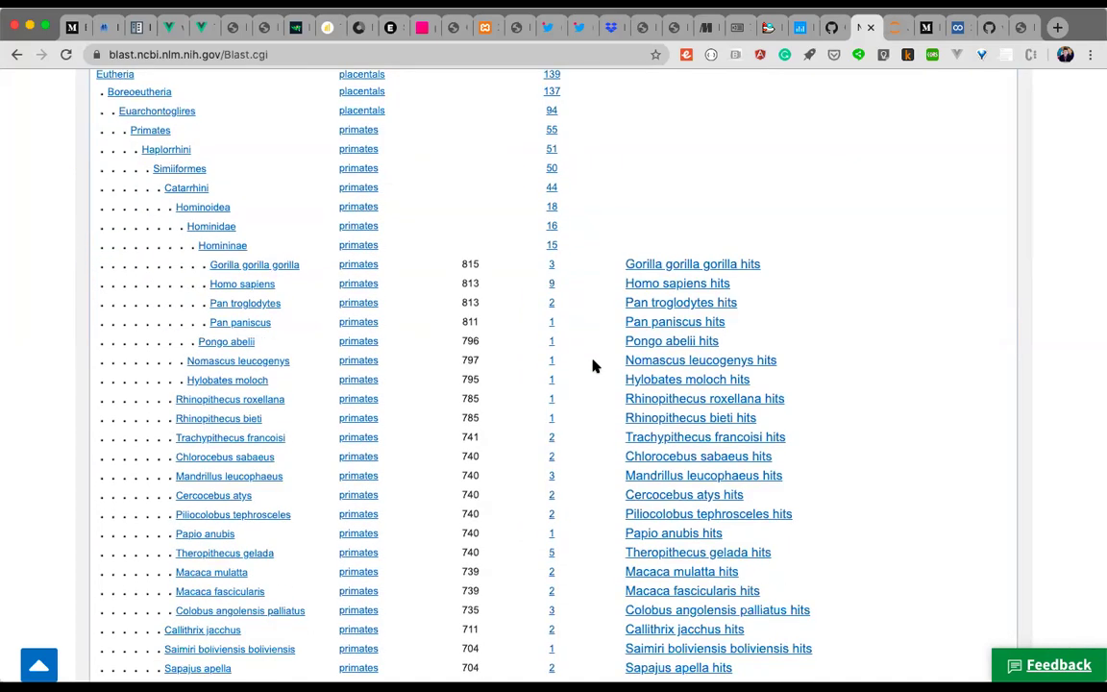
pyautogui.scroll(1, 592, 366)
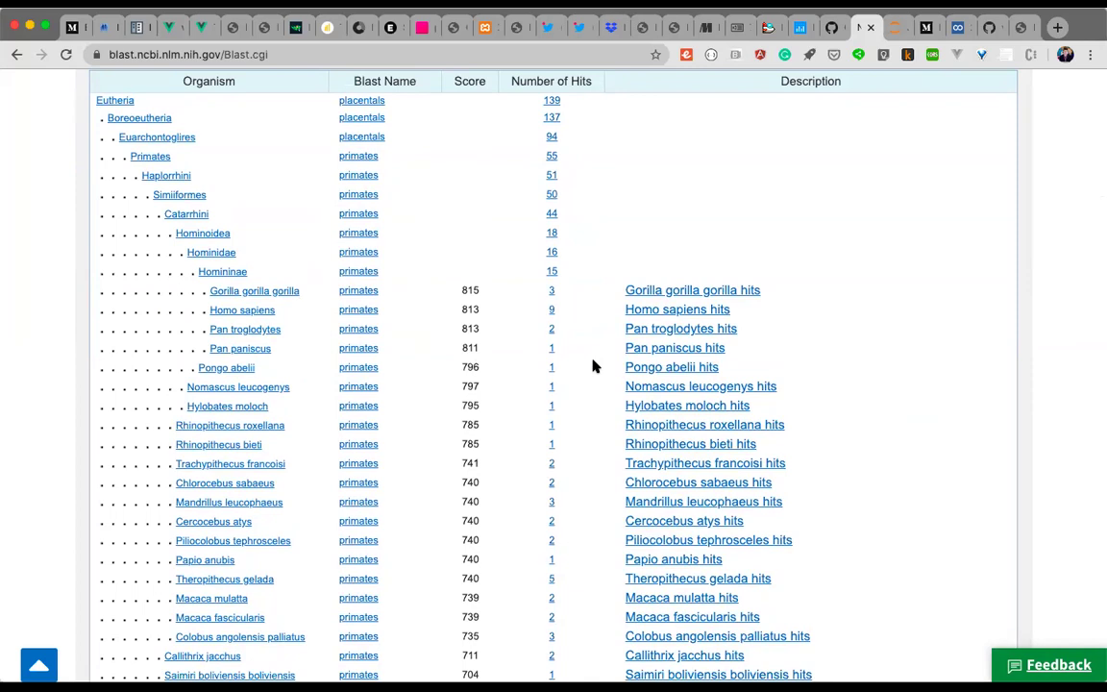
pyautogui.scroll(-2, 593, 366)
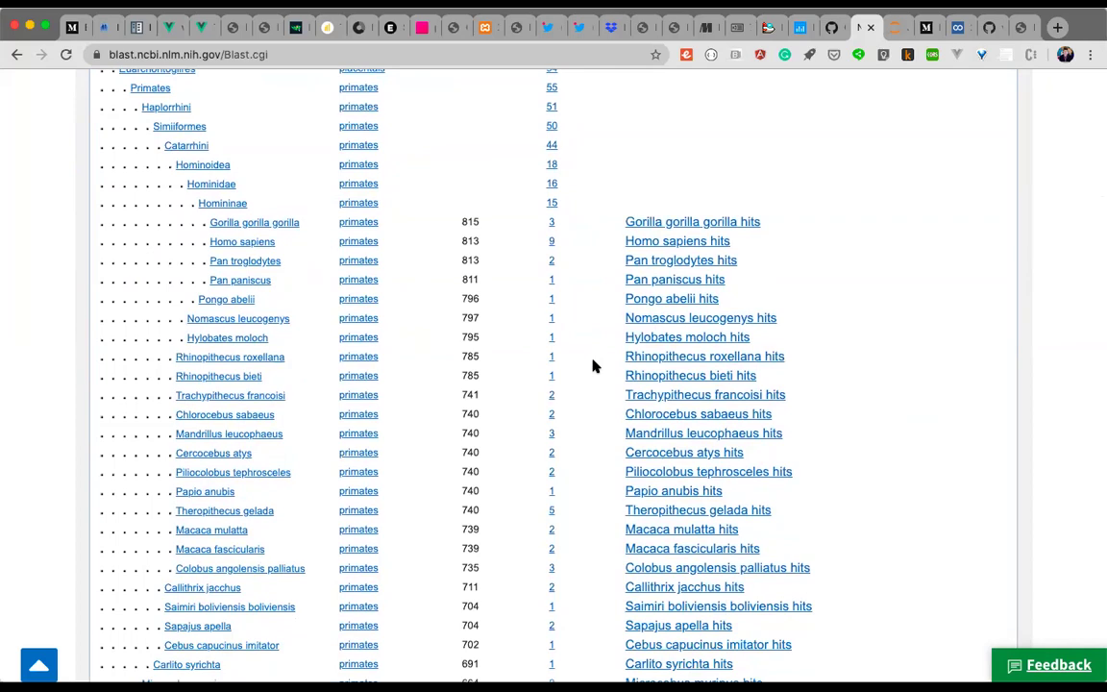
pyautogui.scroll(2, 592, 365)
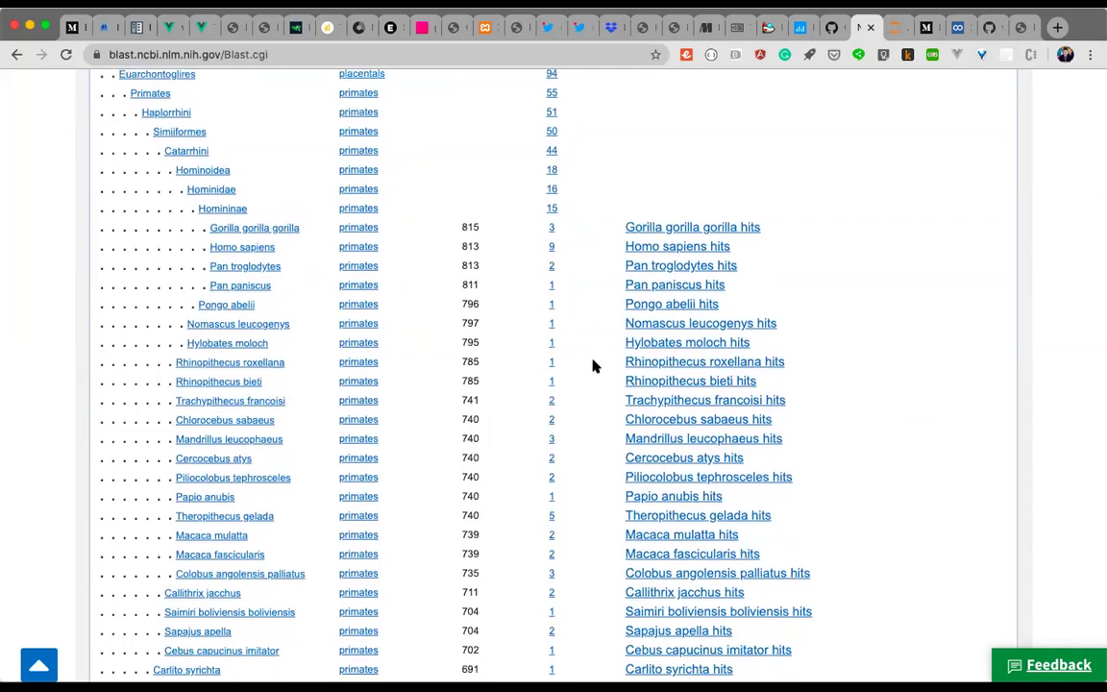
pyautogui.scroll(1, 592, 365)
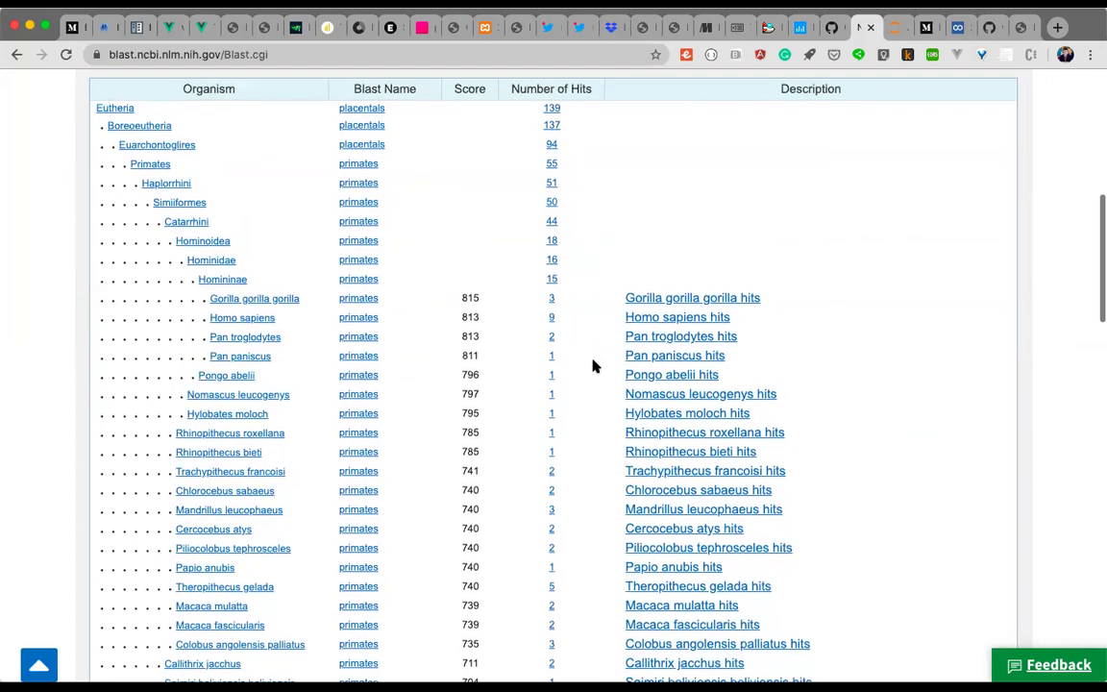
pyautogui.scroll(1, 467, 302)
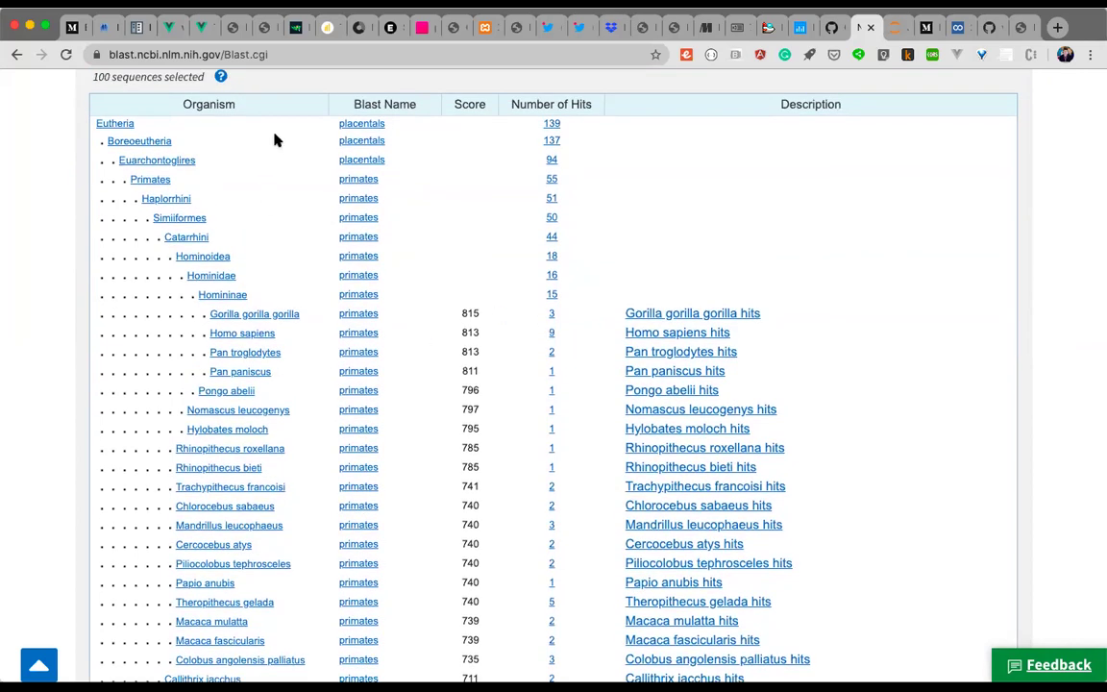
pyautogui.scroll(3, 269, 173)
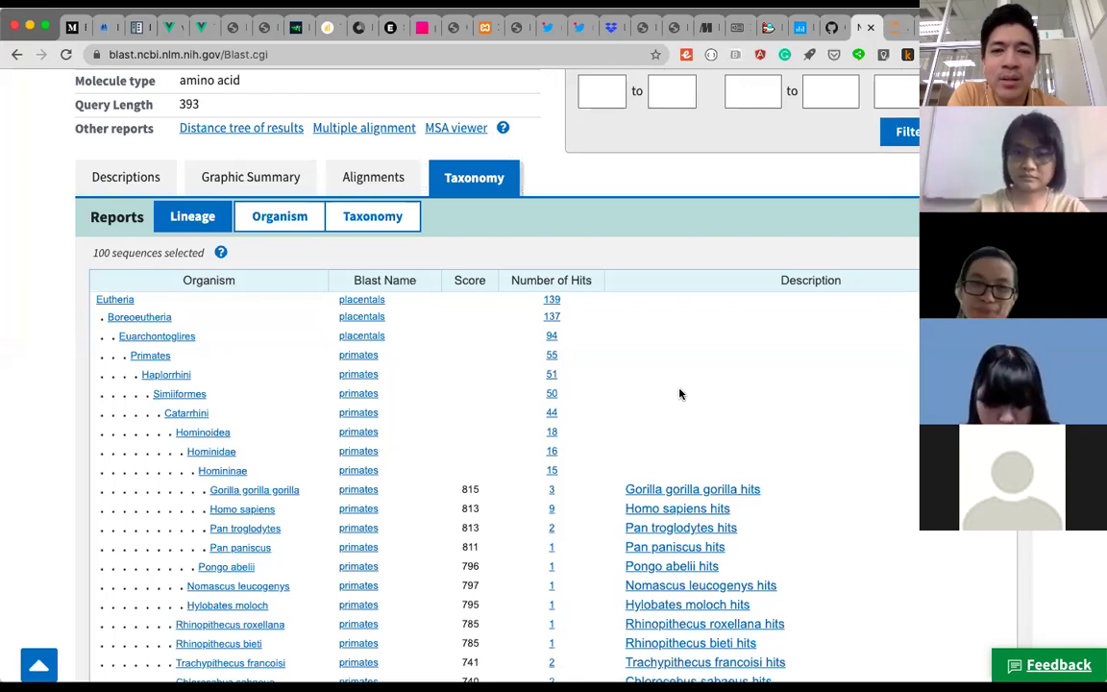
pyautogui.scroll(-3, 680, 394)
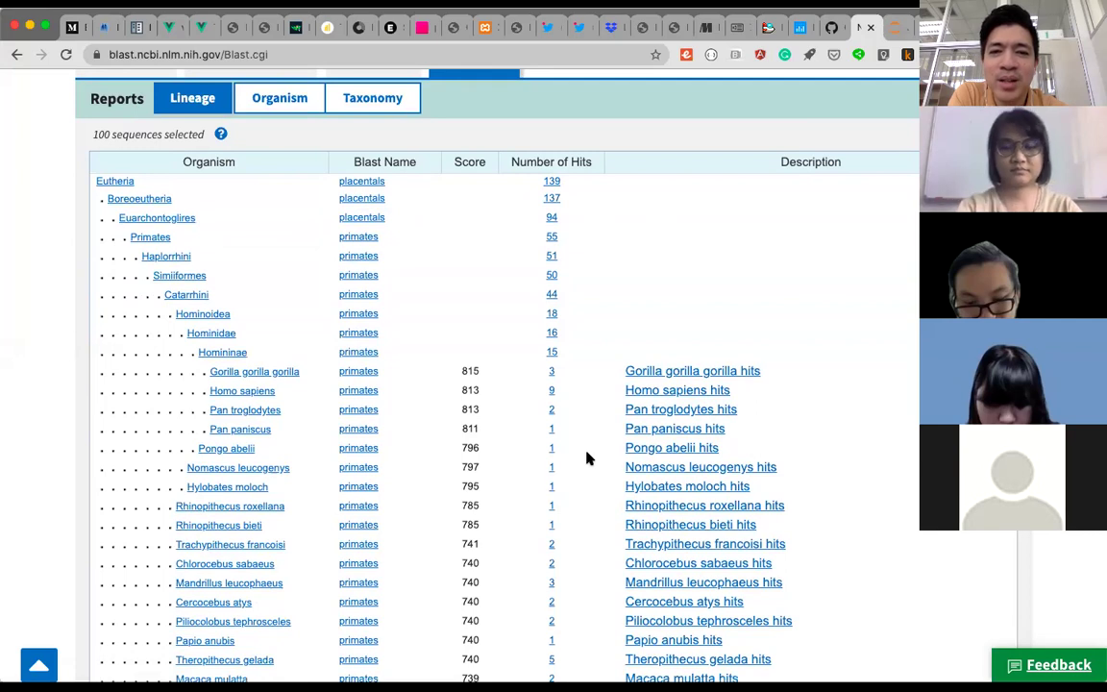
pyautogui.scroll(1, 589, 458)
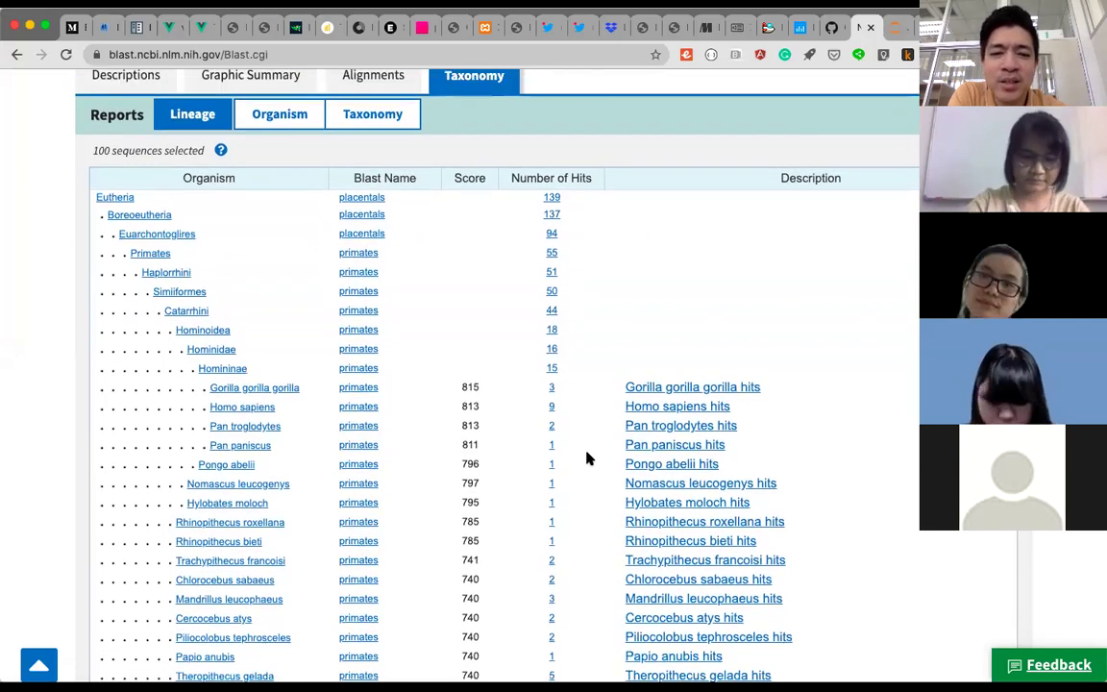
# Skim the lineage report from the primates down to the rodents and whales, returning to the hierarchy under Eutheria
pyautogui.scroll(-5, 589, 458)
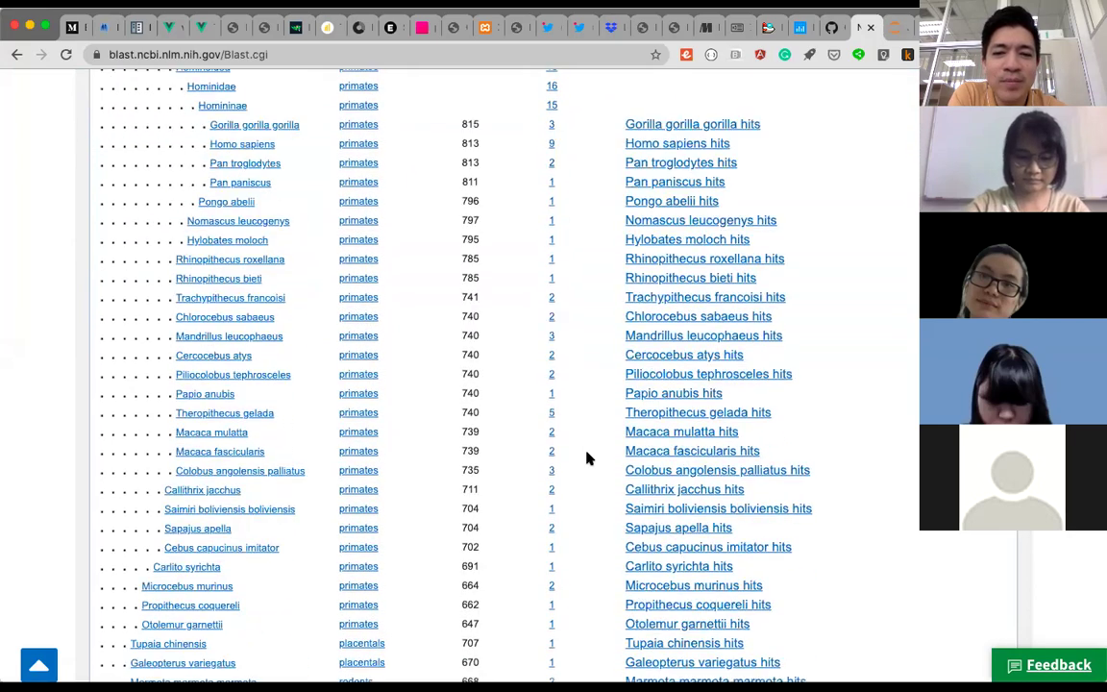
pyautogui.scroll(-4, 589, 459)
pyautogui.scroll(-4, 588, 459)
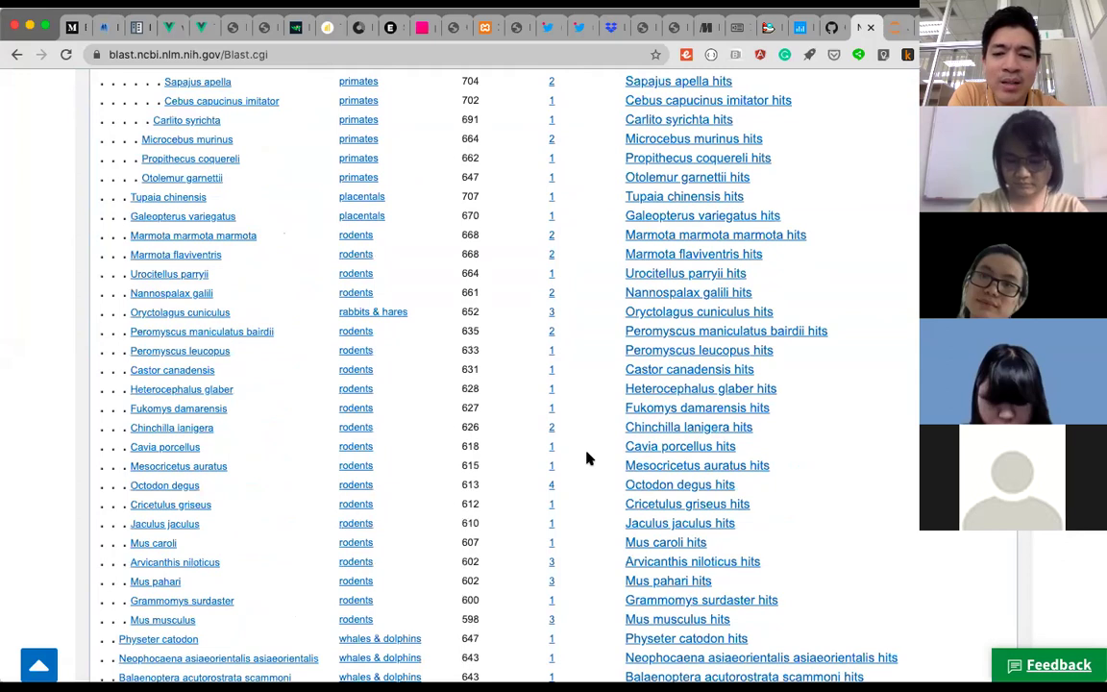
pyautogui.scroll(14, 589, 459)
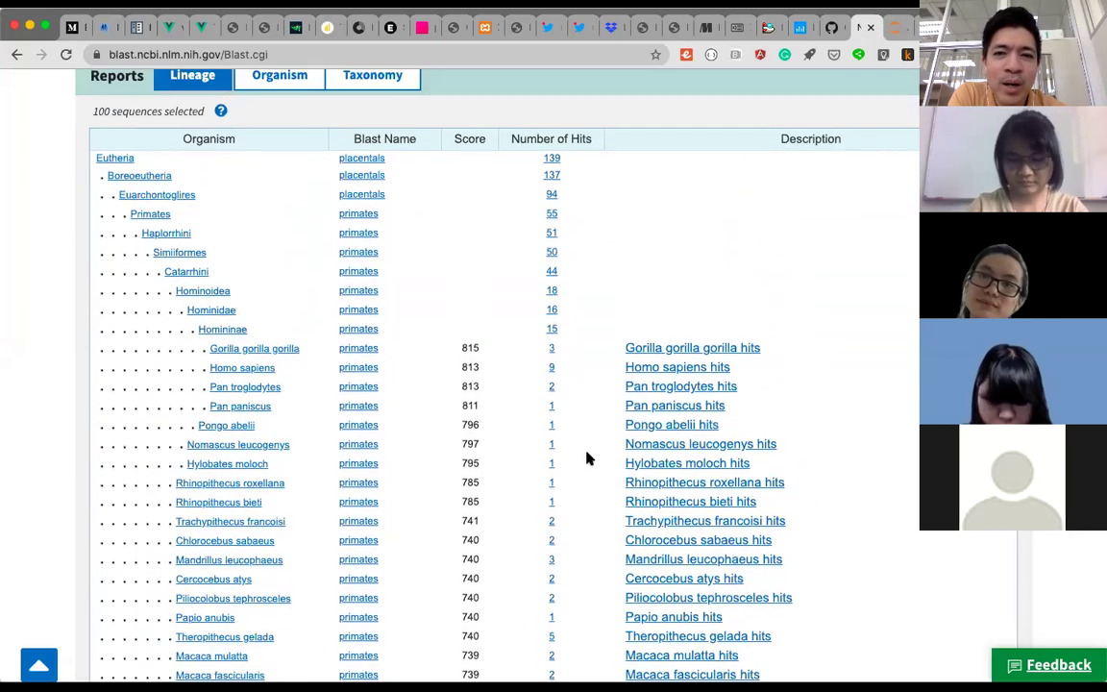
pyautogui.scroll(-1, 589, 458)
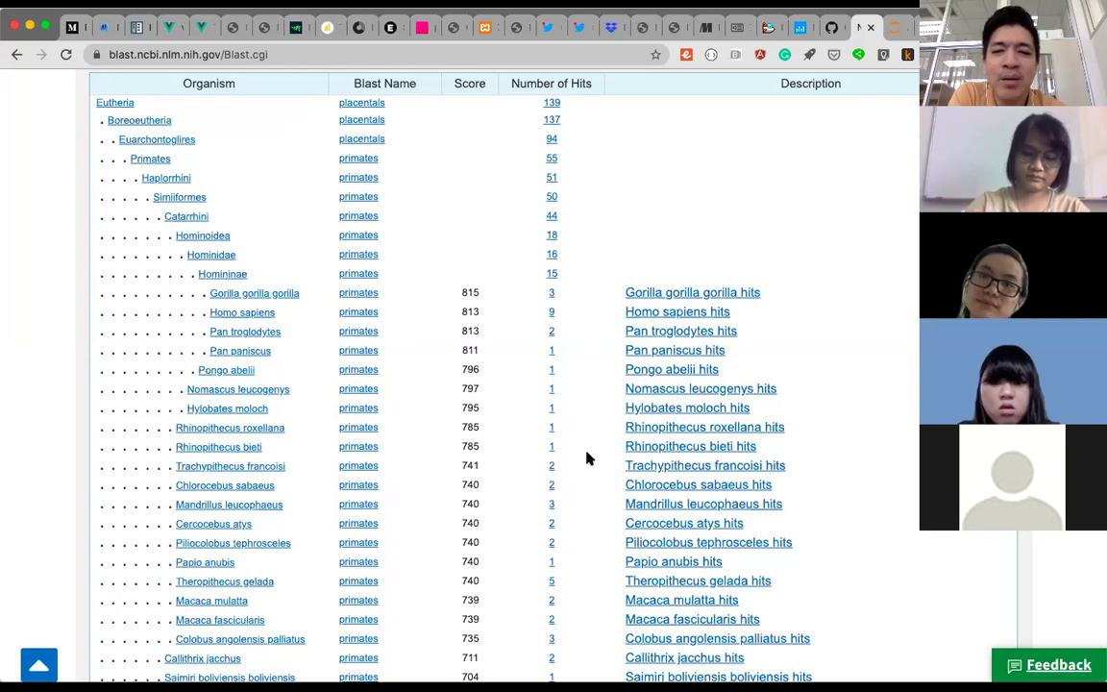
pyautogui.scroll(1, 589, 459)
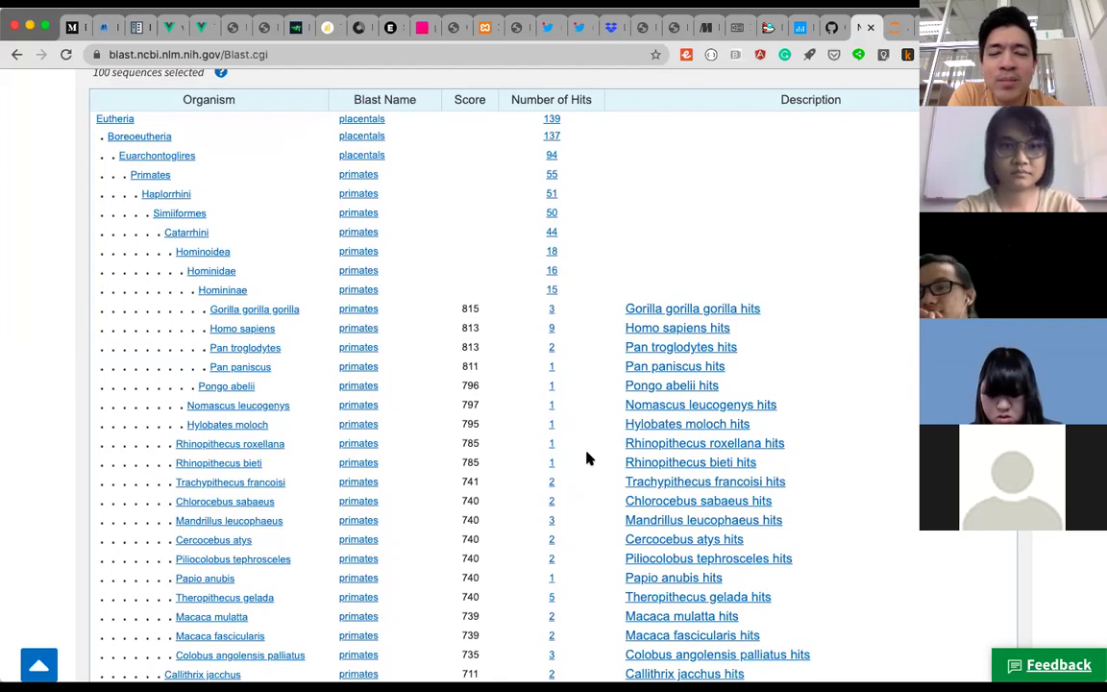
pyautogui.scroll(-1, 588, 458)
pyautogui.scroll(1, 588, 458)
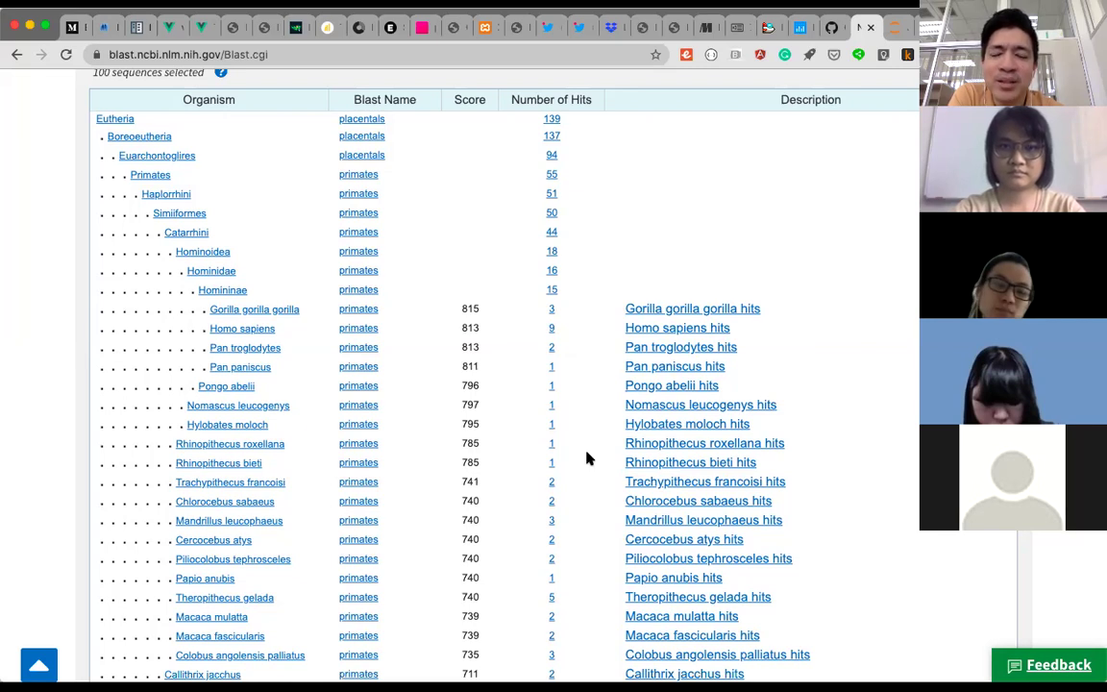
# Examine how the primate species are nested from Homininae out to Otolemur garnettii and the neighbouring rodents in the lineage report
pyautogui.scroll(-1, 589, 459)
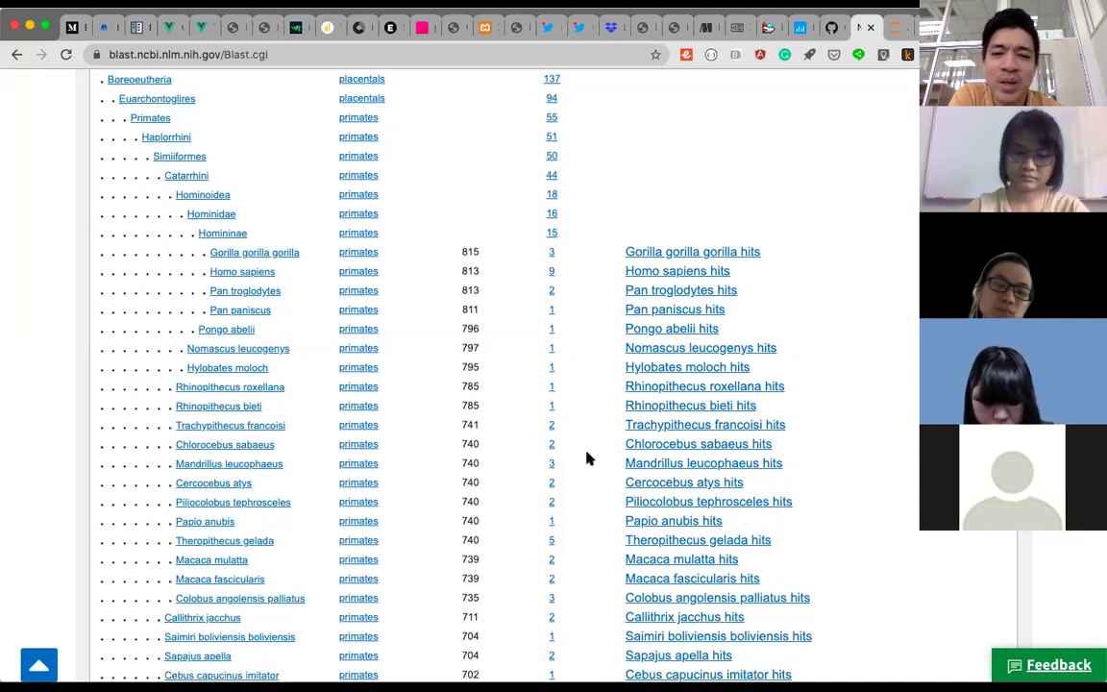
pyautogui.scroll(-1, 589, 459)
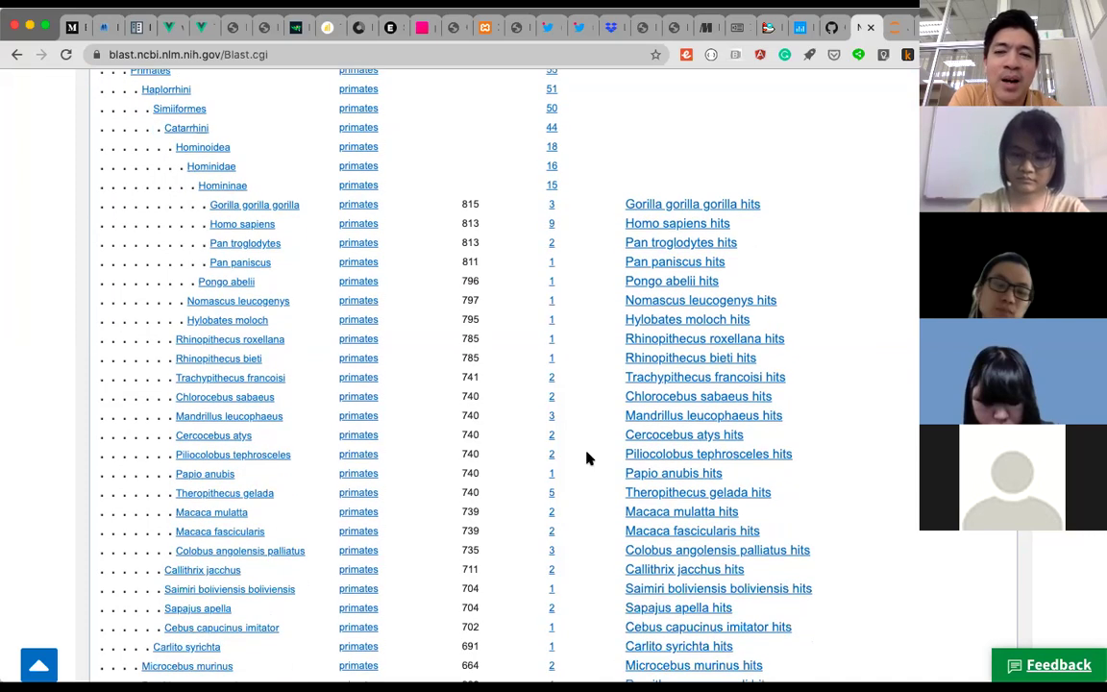
pyautogui.scroll(-1, 589, 459)
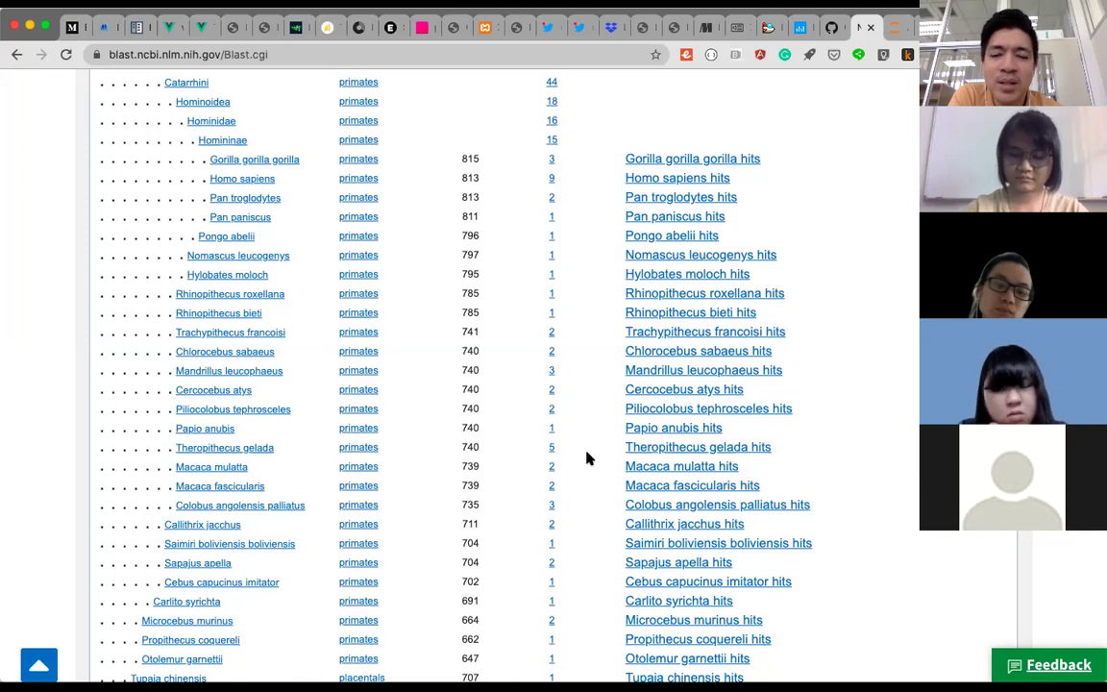
pyautogui.scroll(-1, 588, 458)
pyautogui.scroll(1, 588, 458)
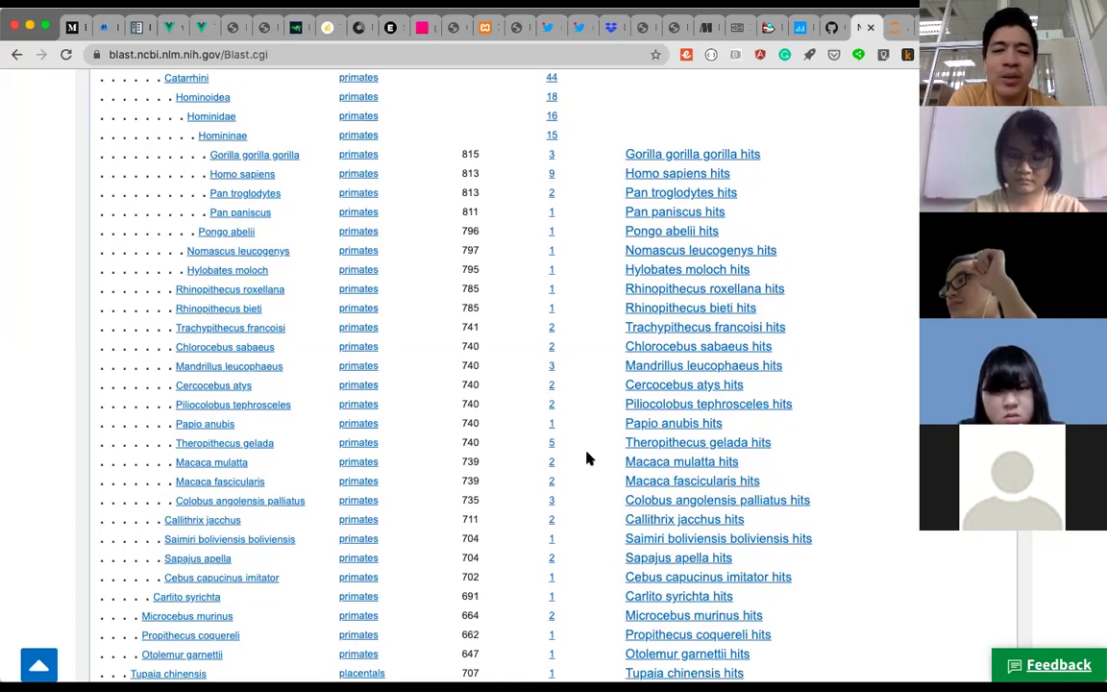
pyautogui.scroll(-1, 589, 460)
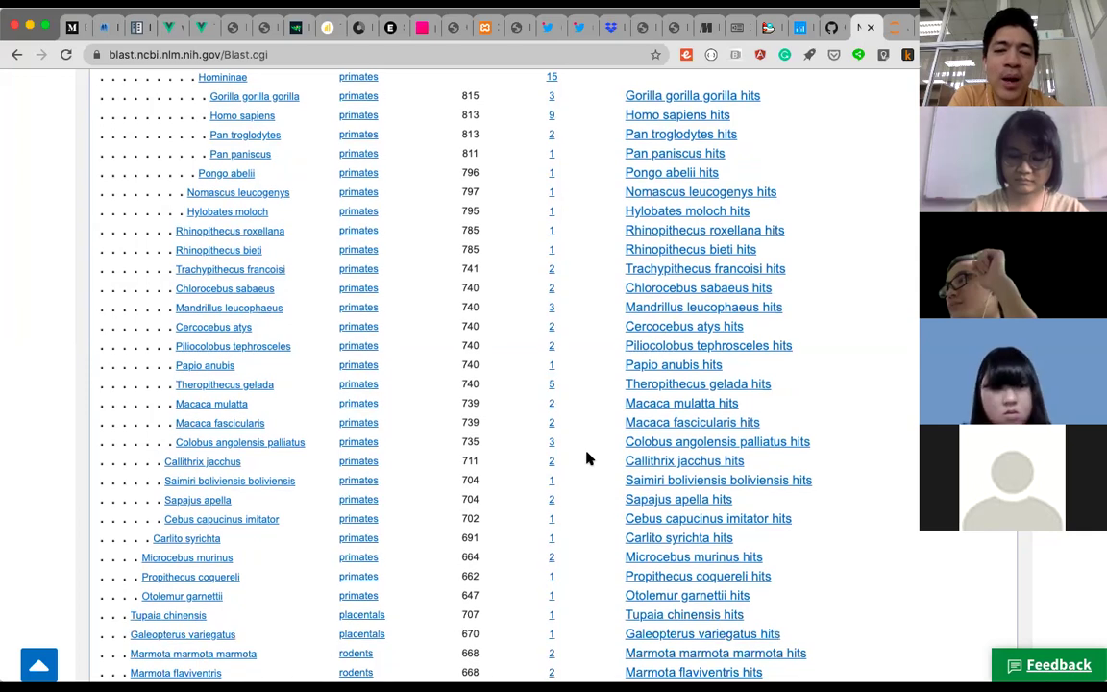
pyautogui.scroll(-1, 589, 459)
pyautogui.scroll(-3, 589, 459)
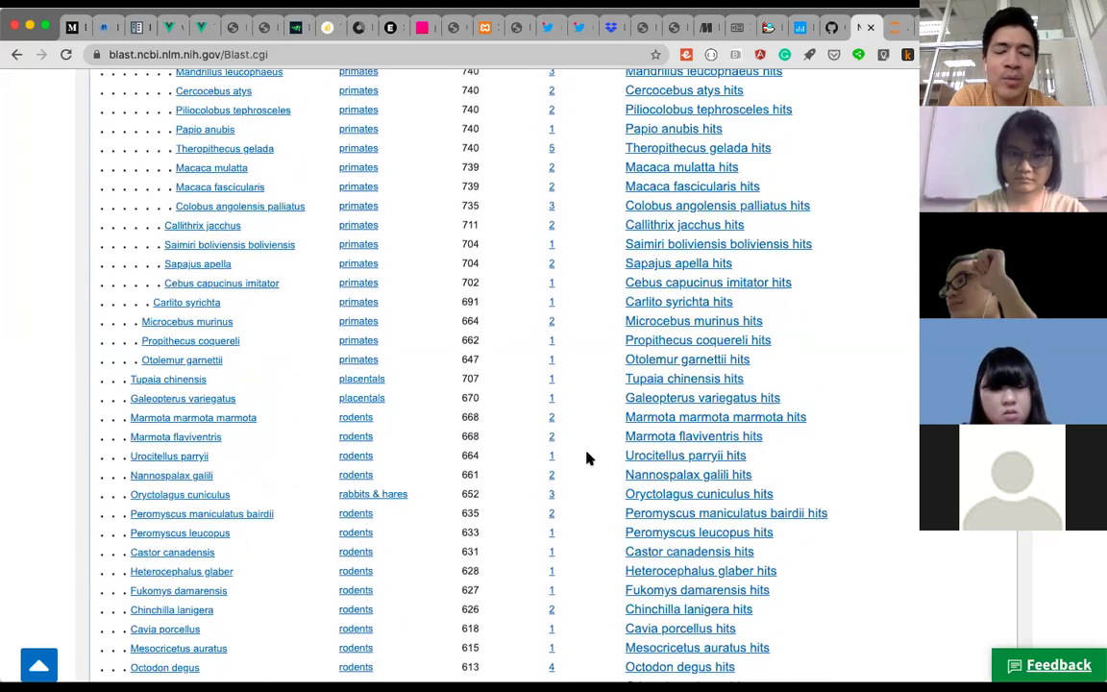
pyautogui.scroll(3, 589, 459)
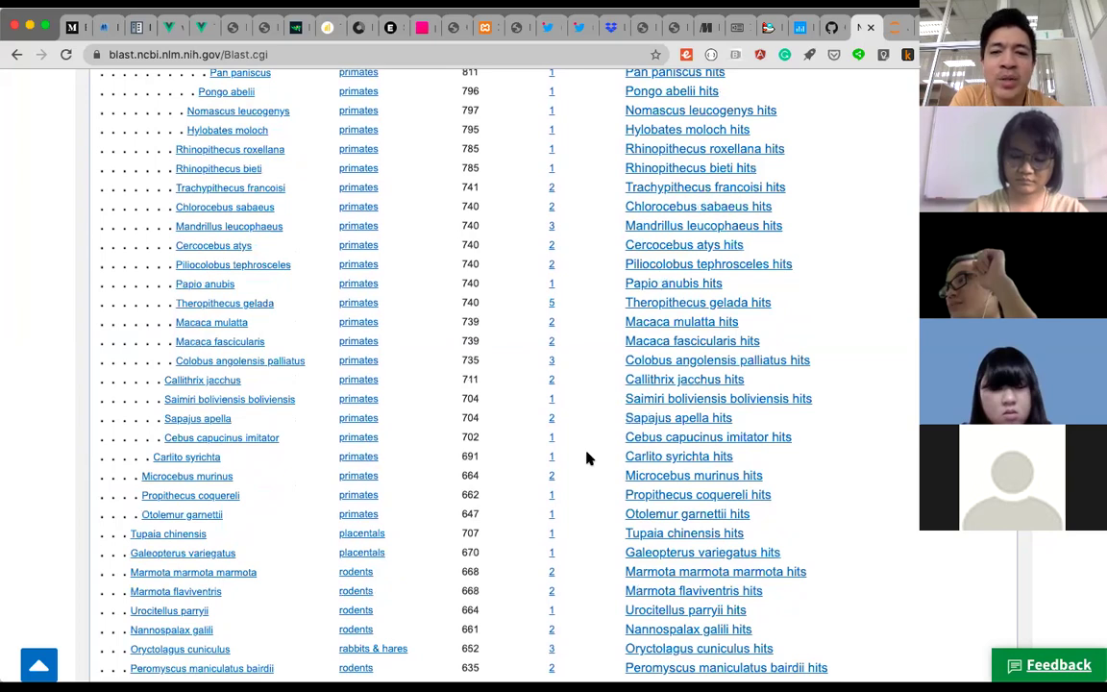
pyautogui.scroll(5, 589, 459)
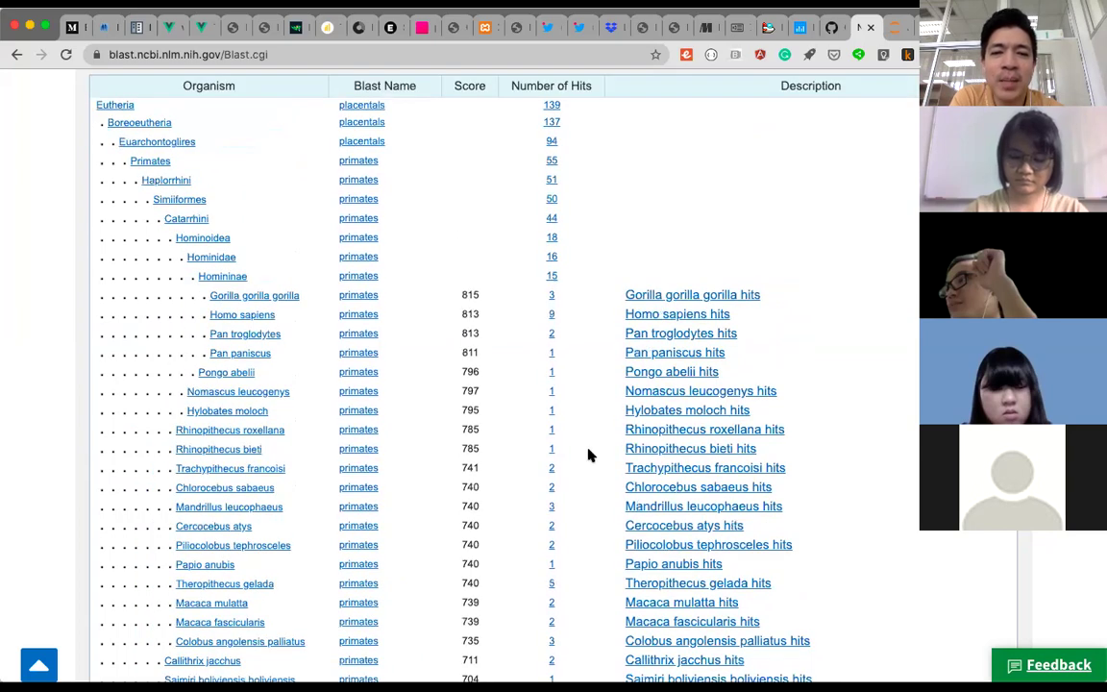
# Compare the scores of the primate species in the lineage report, from Gorilla gorilla gorilla downwards
pyautogui.scroll(-1, 589, 458)
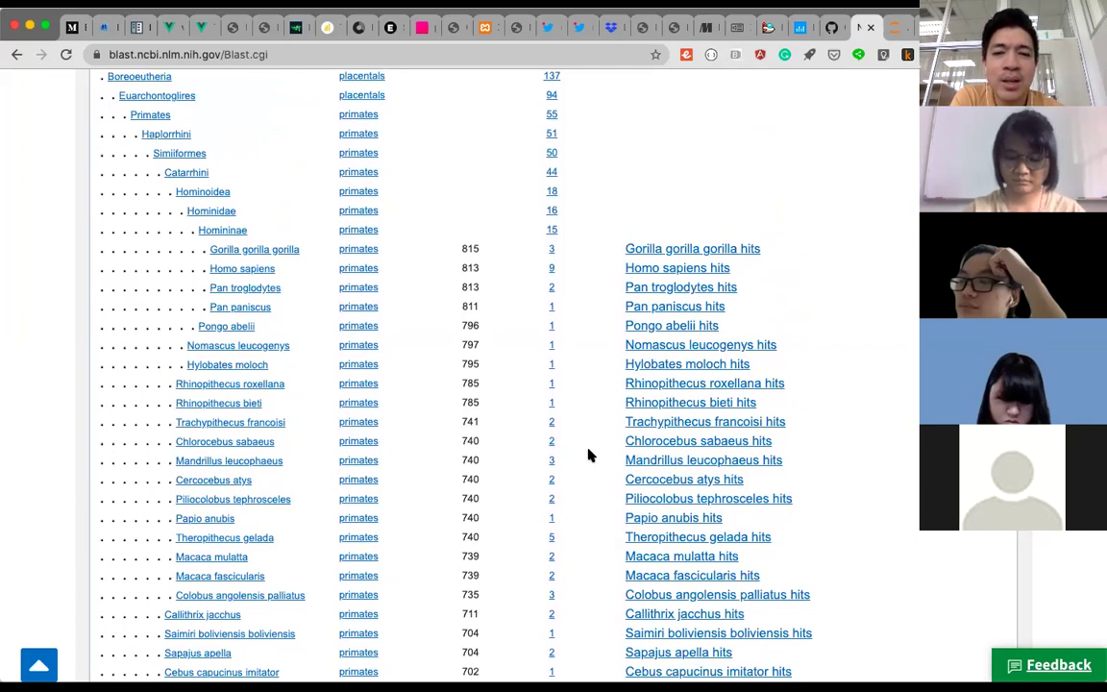
pyautogui.scroll(-1, 590, 455)
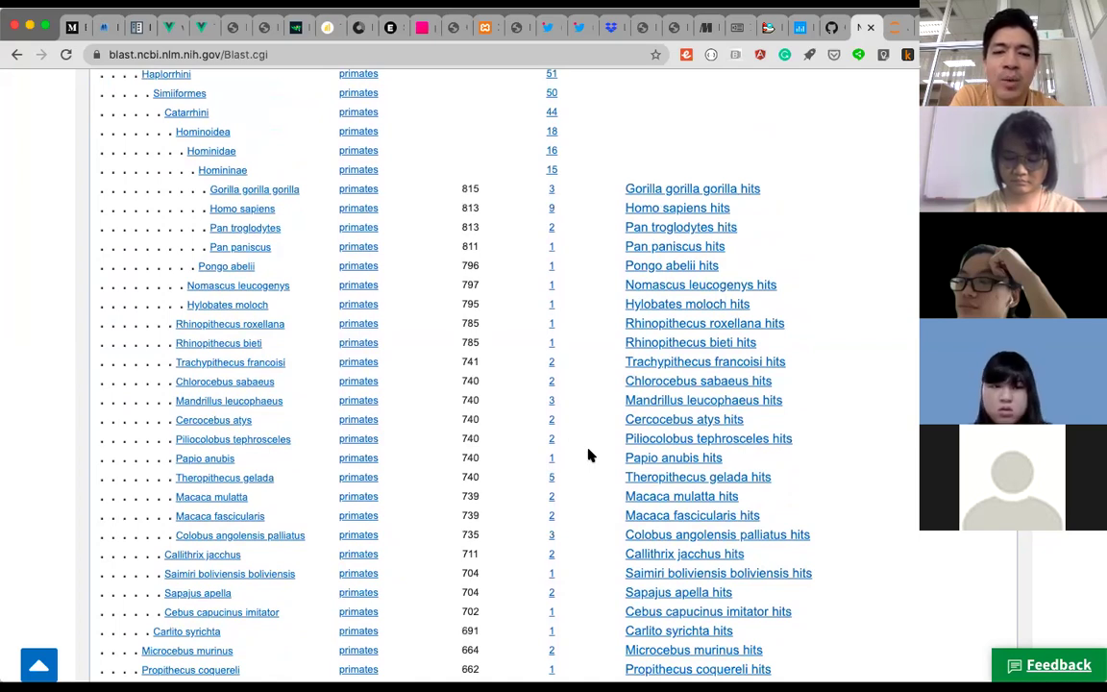
pyautogui.scroll(-1, 590, 456)
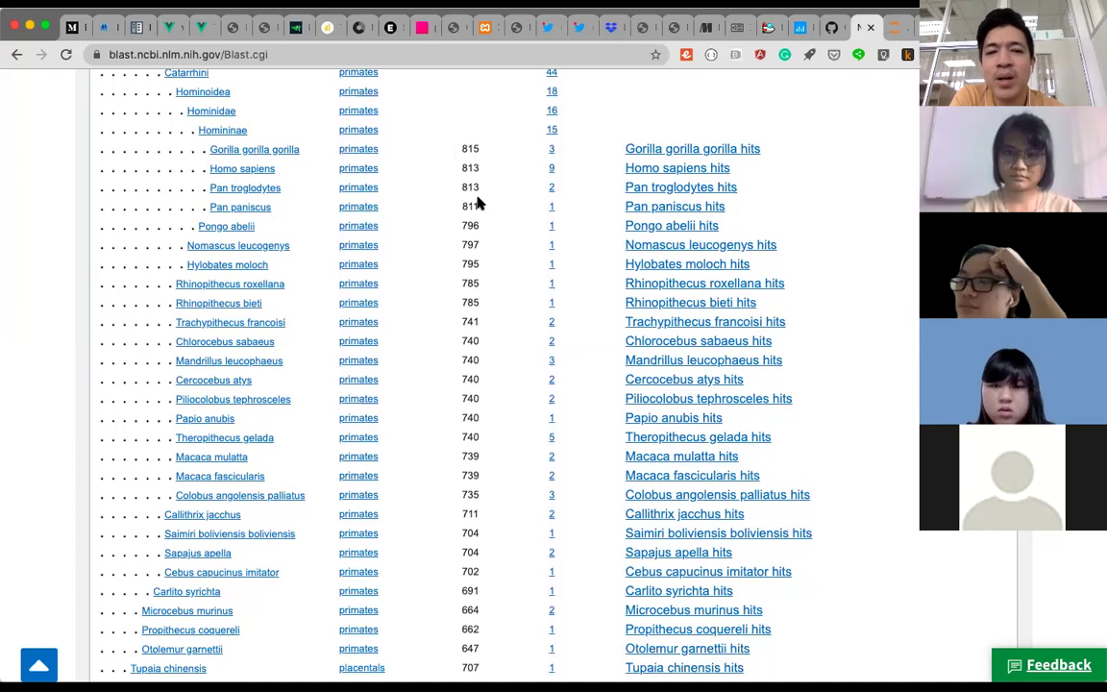
pyautogui.scroll(-3, 489, 259)
pyautogui.scroll(3, 489, 260)
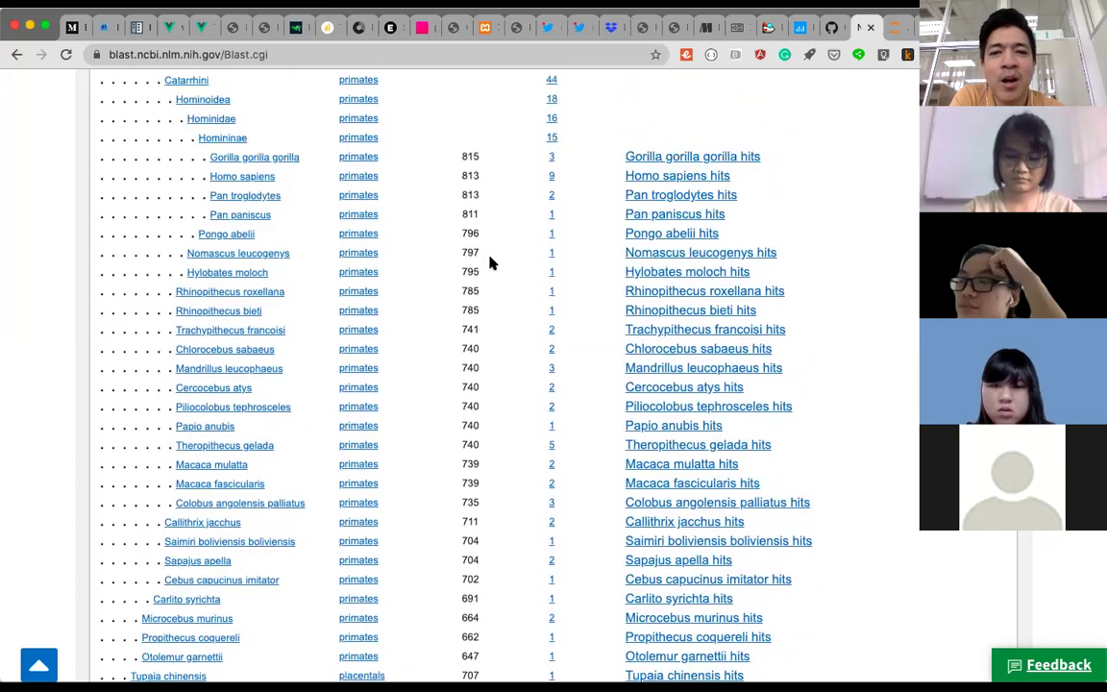
pyautogui.scroll(-1, 486, 261)
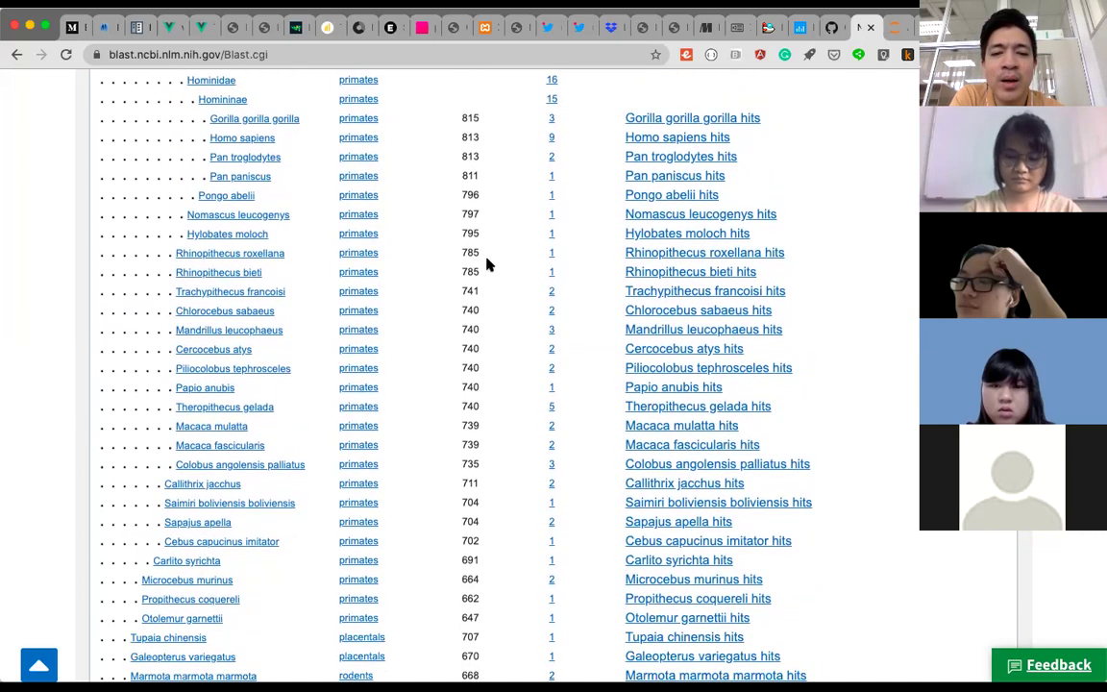
# Examine the scores and blast names of the rodents, whales, ungulates, carnivores and bats down to the report's last entry, Trichechus manatus latirostris
pyautogui.scroll(-5, 486, 261)
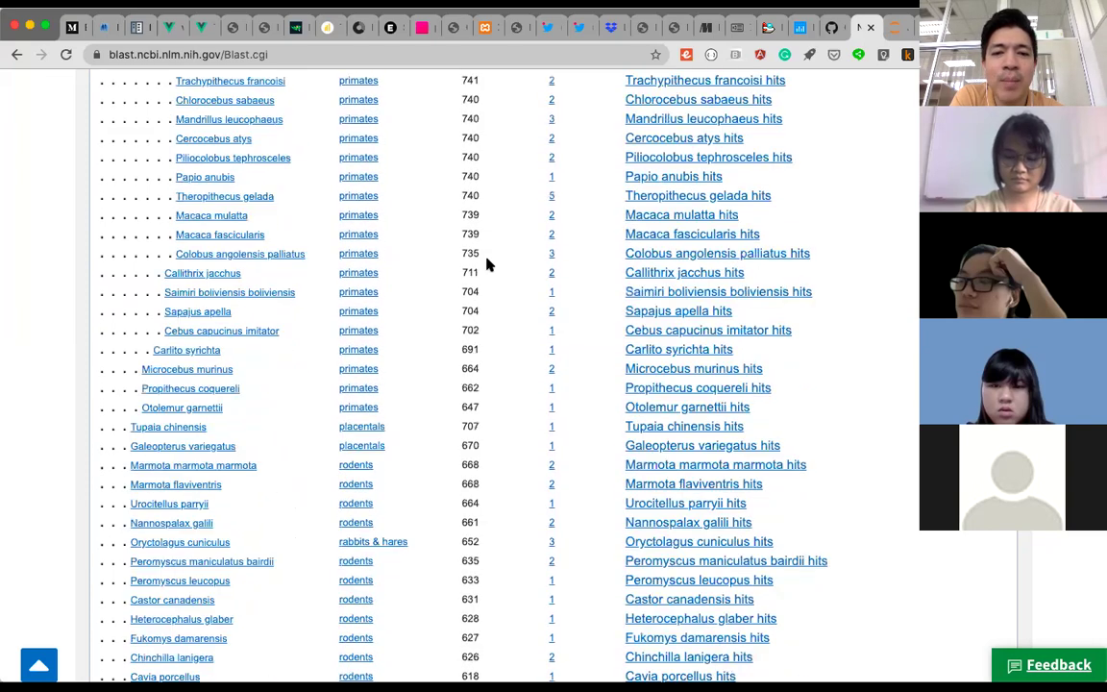
pyautogui.scroll(-7, 486, 260)
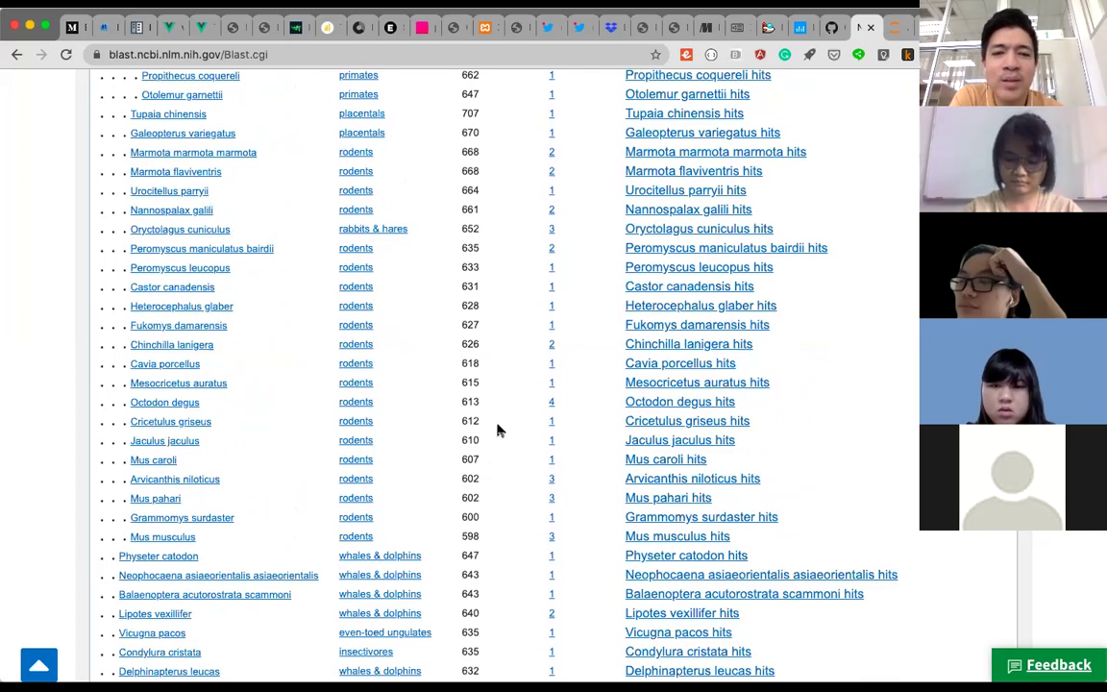
pyautogui.scroll(1, 499, 429)
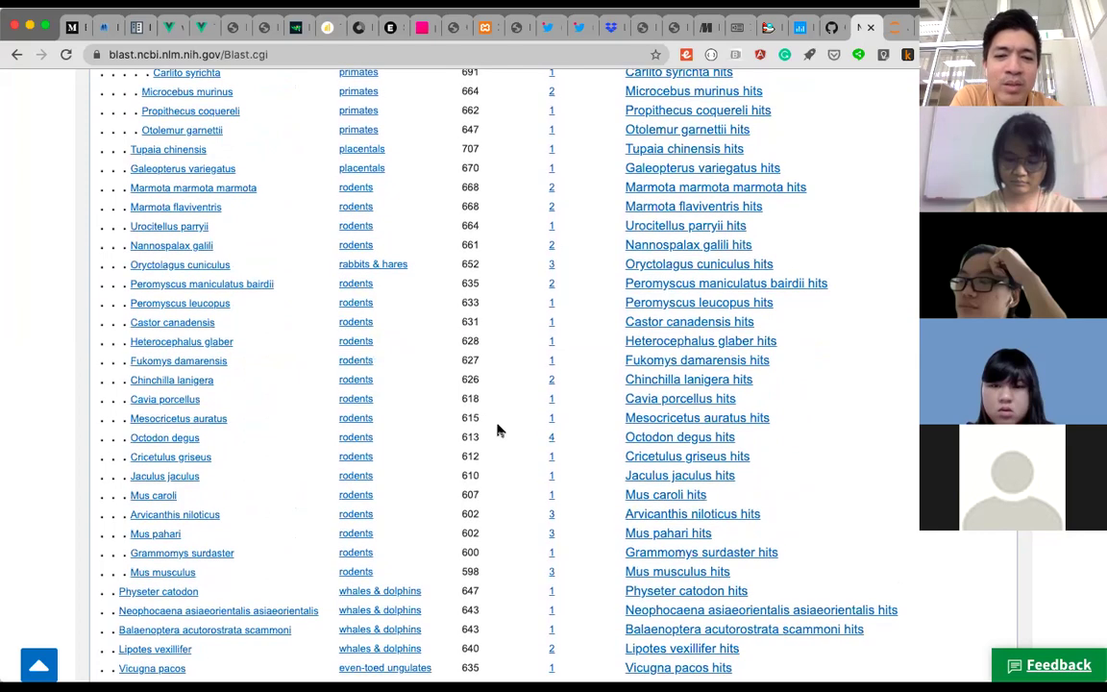
pyautogui.scroll(-10, 499, 429)
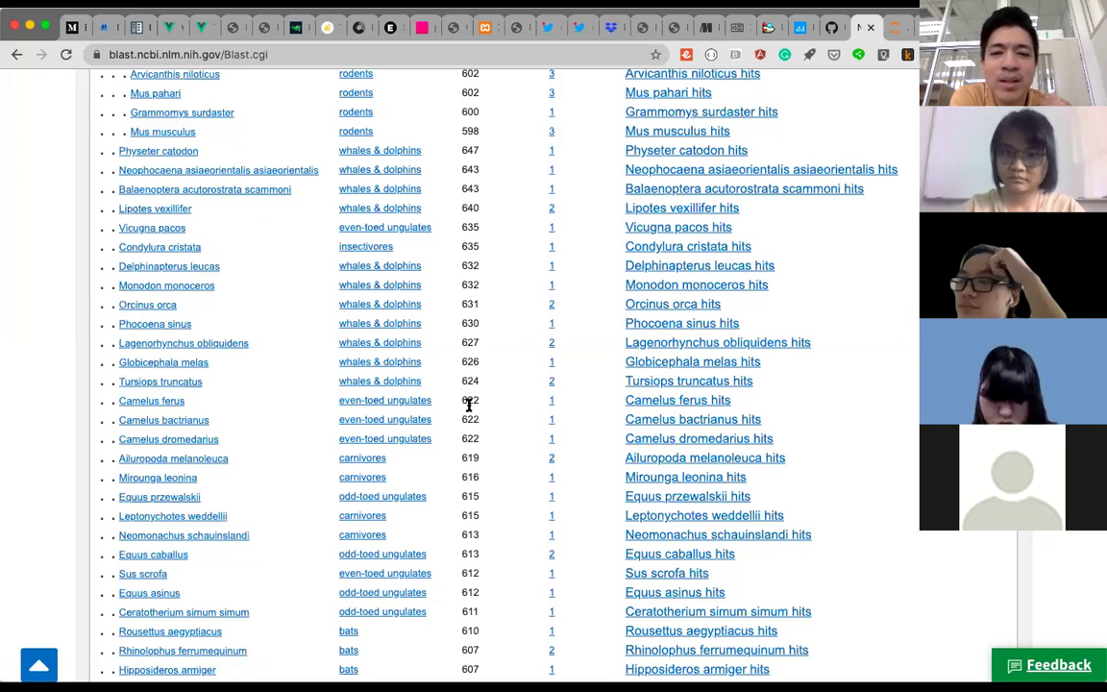
pyautogui.scroll(-3, 469, 405)
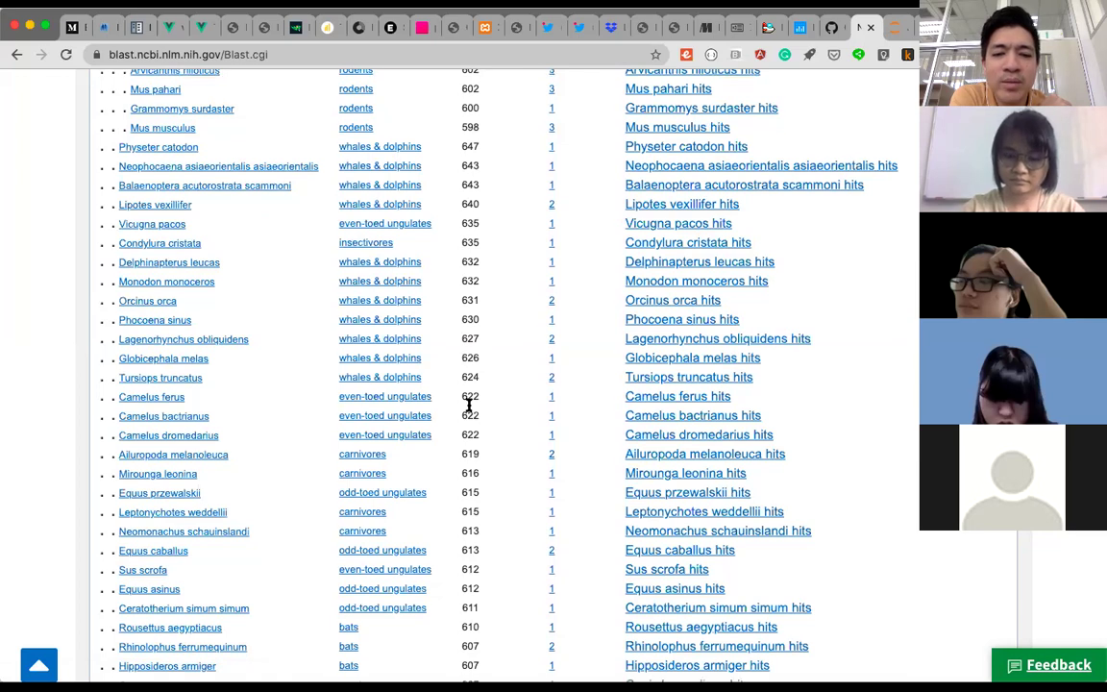
pyautogui.scroll(1, 468, 404)
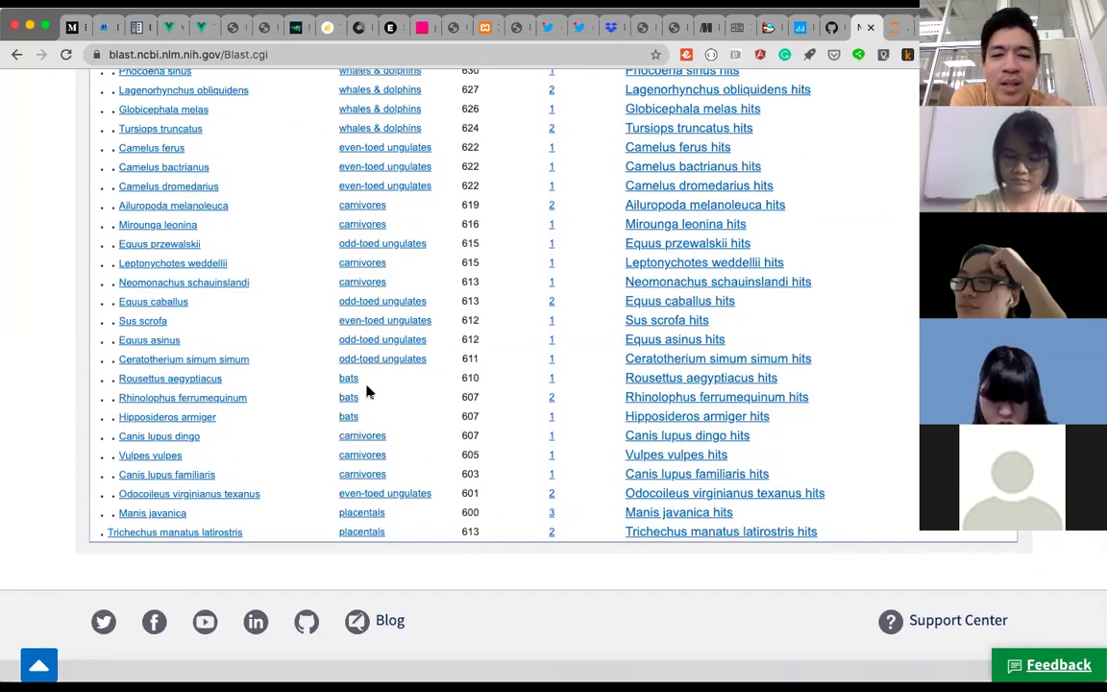
pyautogui.scroll(2, 505, 376)
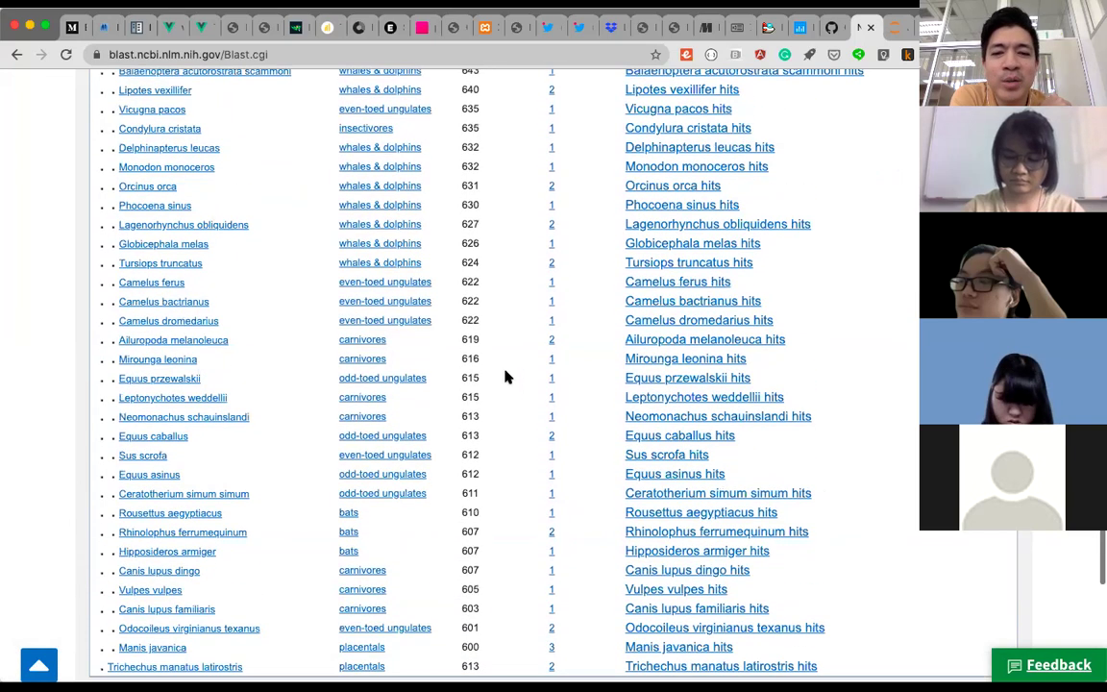
pyautogui.scroll(-2, 507, 377)
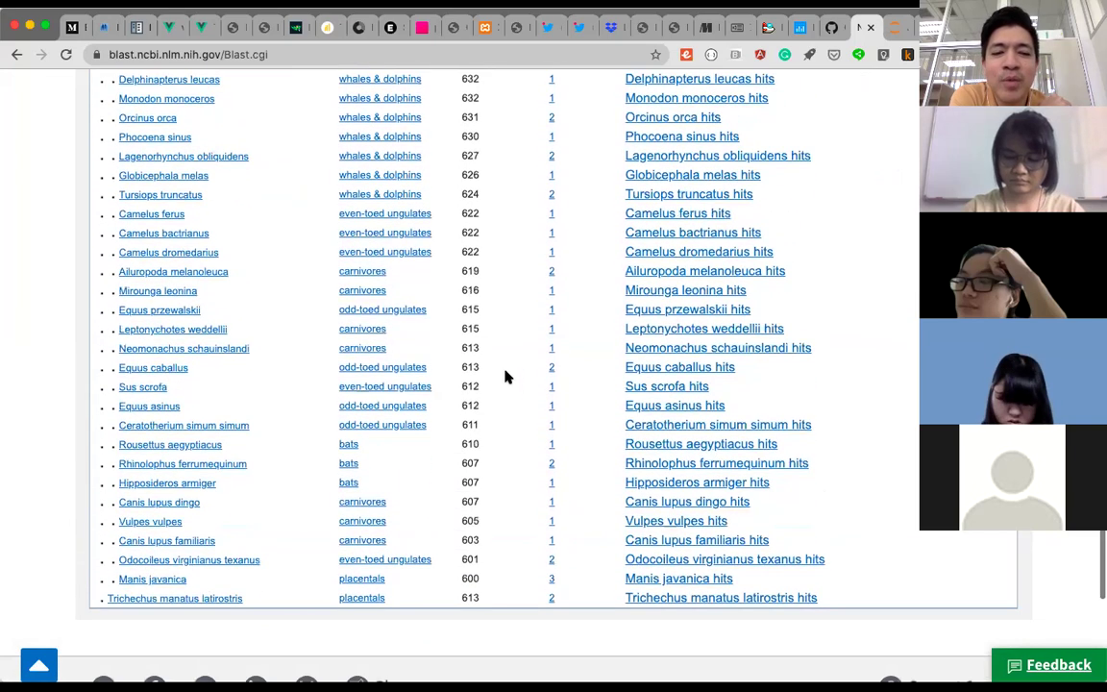
# Go back through the lineage report to Eutheria and review the number of hits at each level down to the primate species
pyautogui.scroll(4, 508, 376)
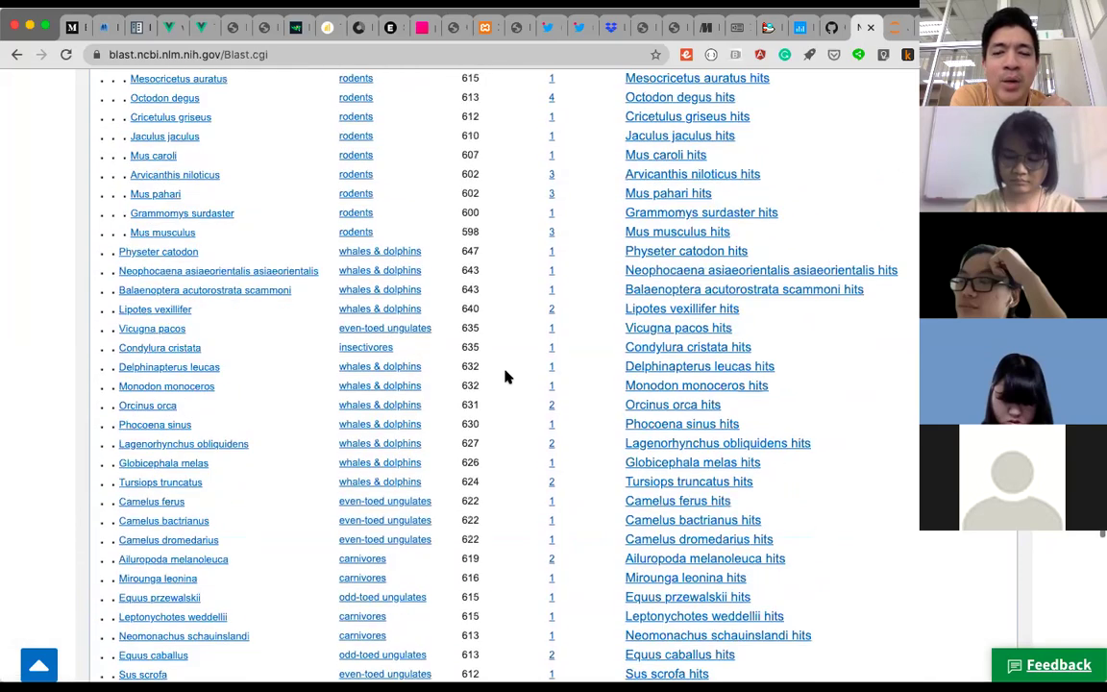
pyautogui.scroll(7, 507, 376)
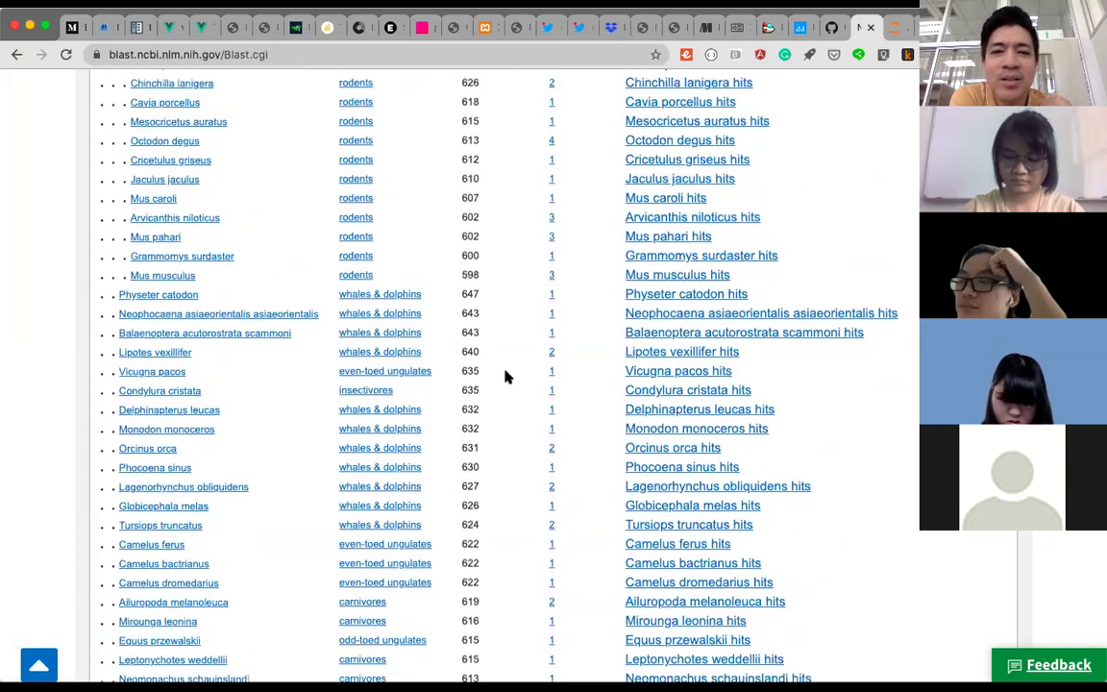
pyautogui.scroll(4, 508, 377)
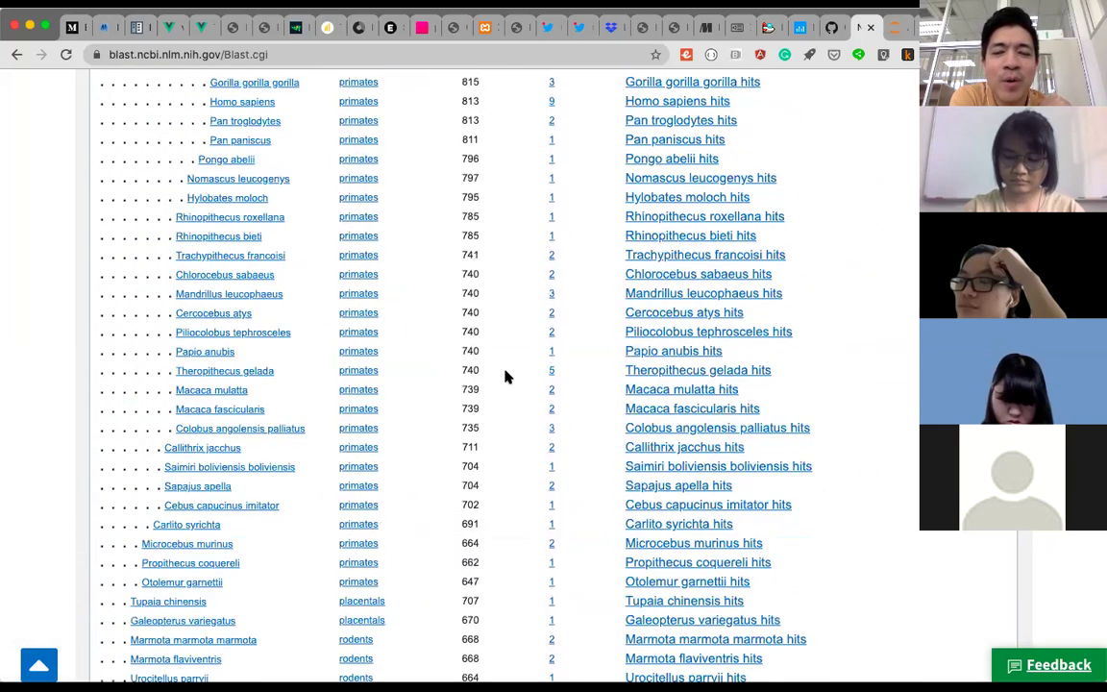
pyautogui.scroll(2, 507, 376)
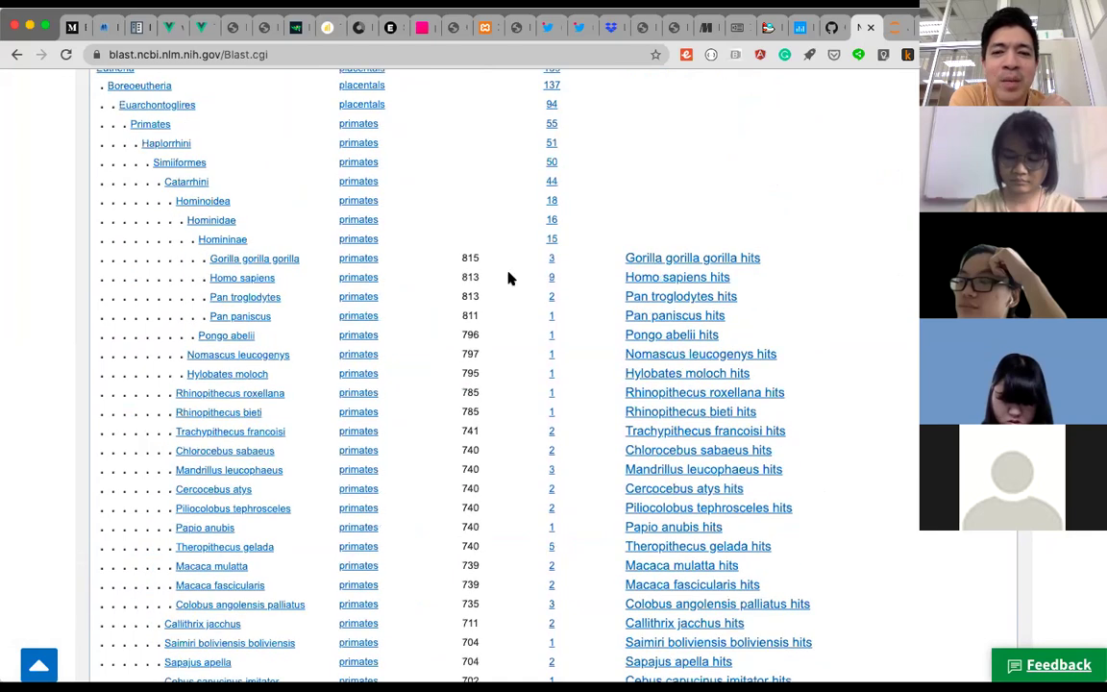
pyautogui.scroll(1, 509, 278)
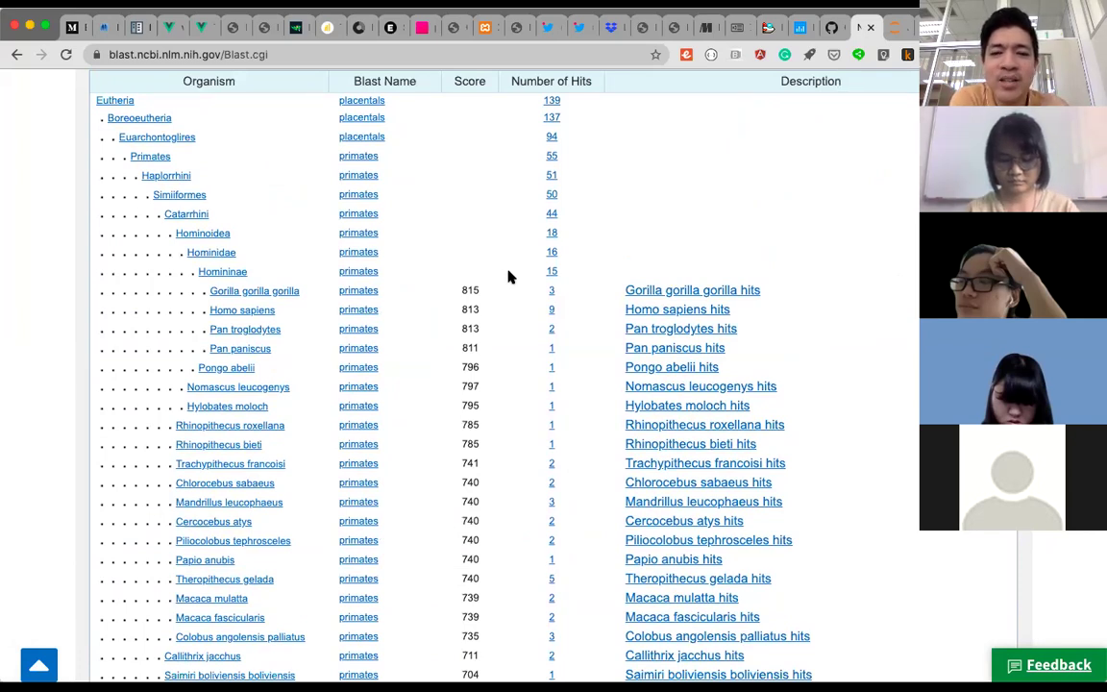
pyautogui.scroll(1, 509, 278)
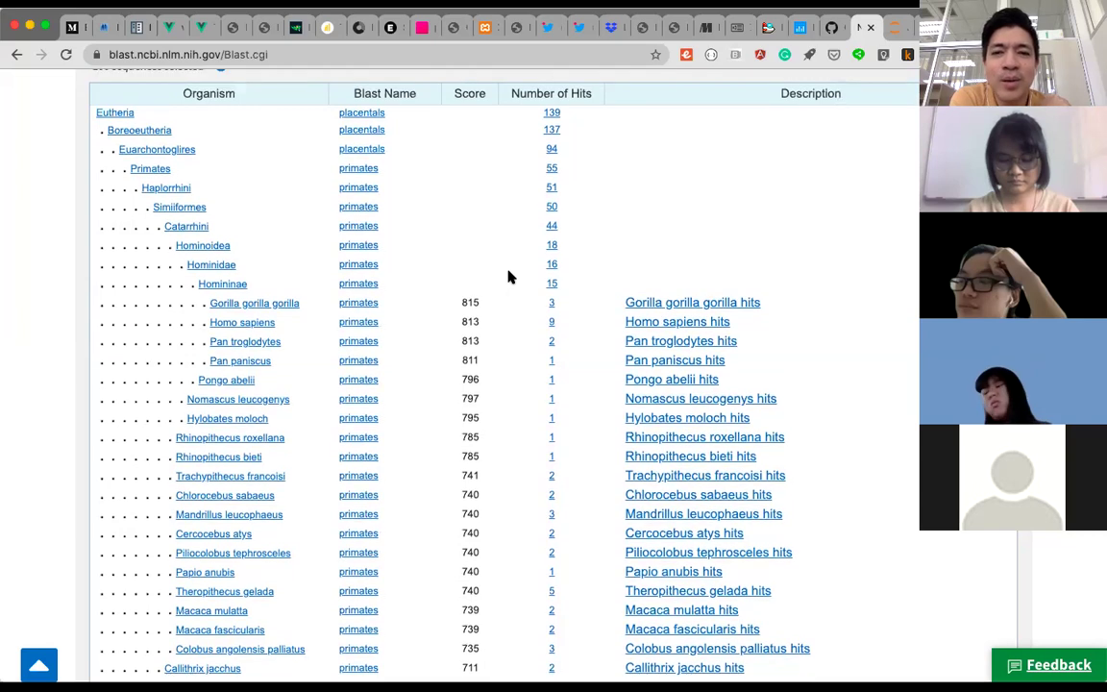
pyautogui.scroll(-2, 509, 278)
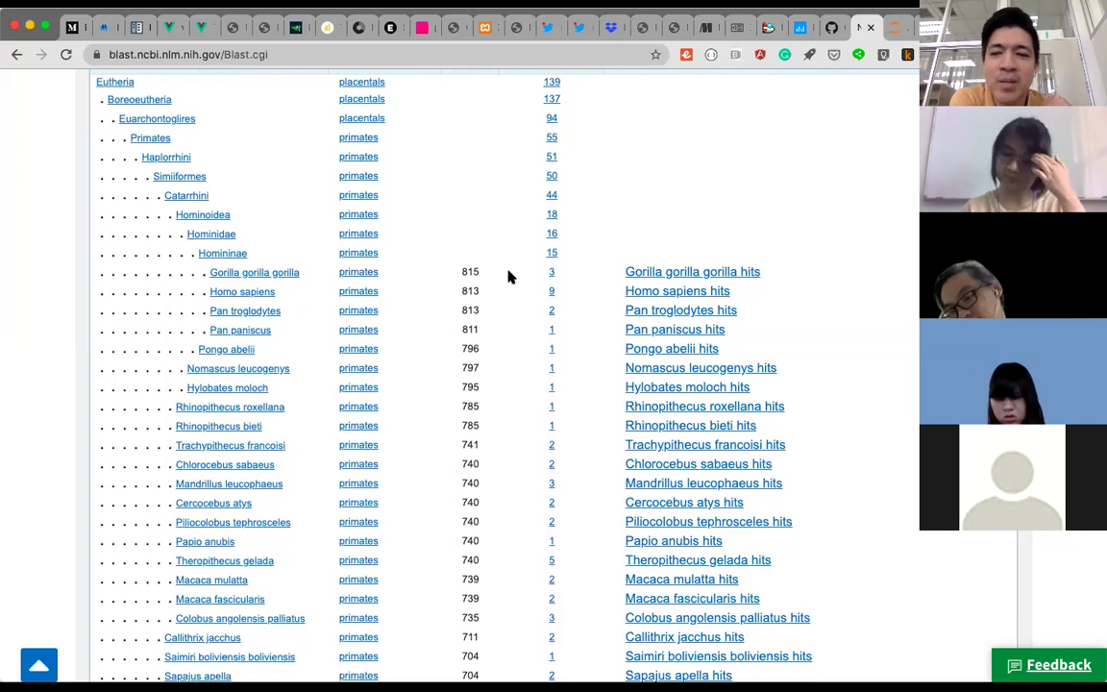
pyautogui.scroll(-3, 510, 276)
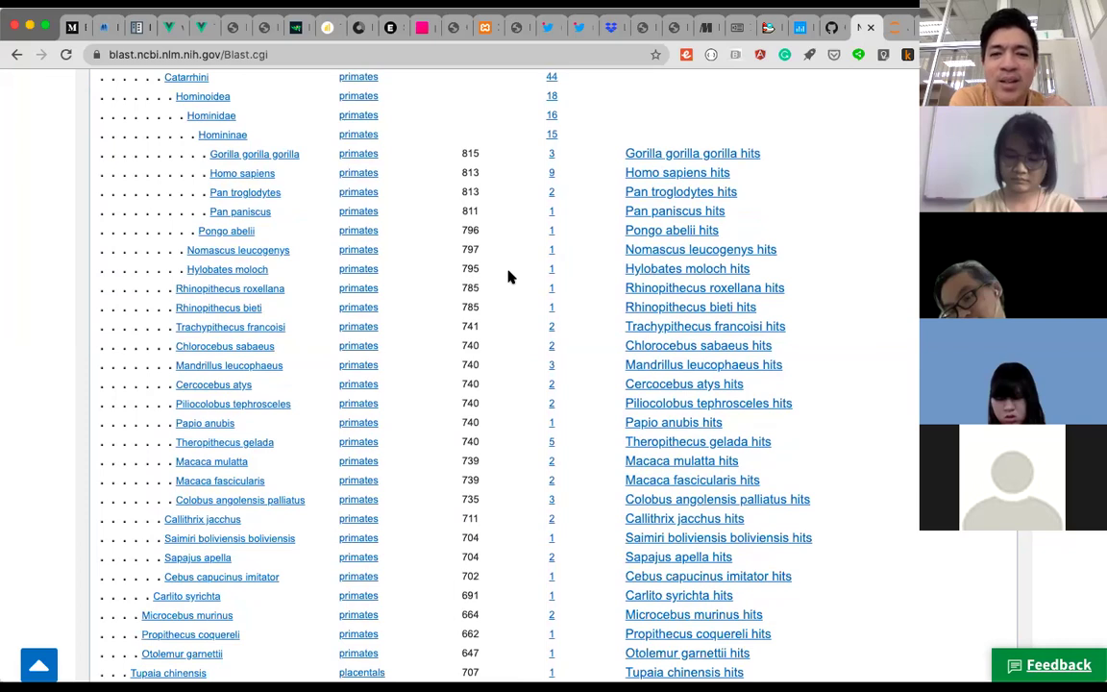
# Compare the scores and blast names in the lineage report from the primates through the rodents to the whales, ungulates and bats
pyautogui.scroll(-1, 501, 295)
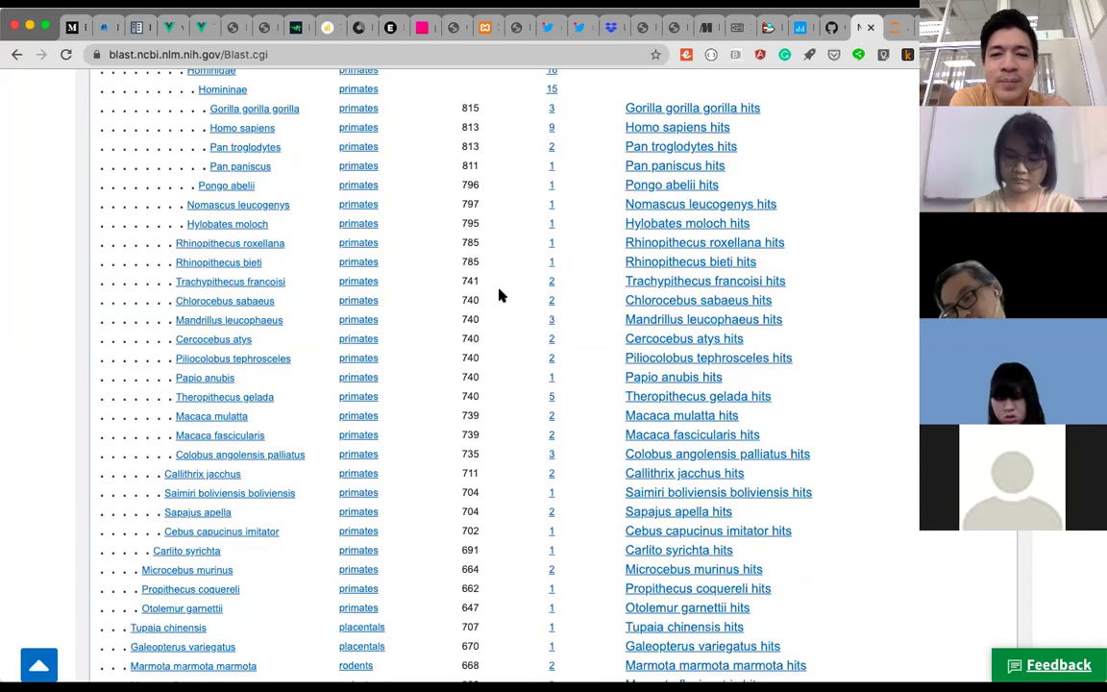
pyautogui.scroll(-1, 499, 295)
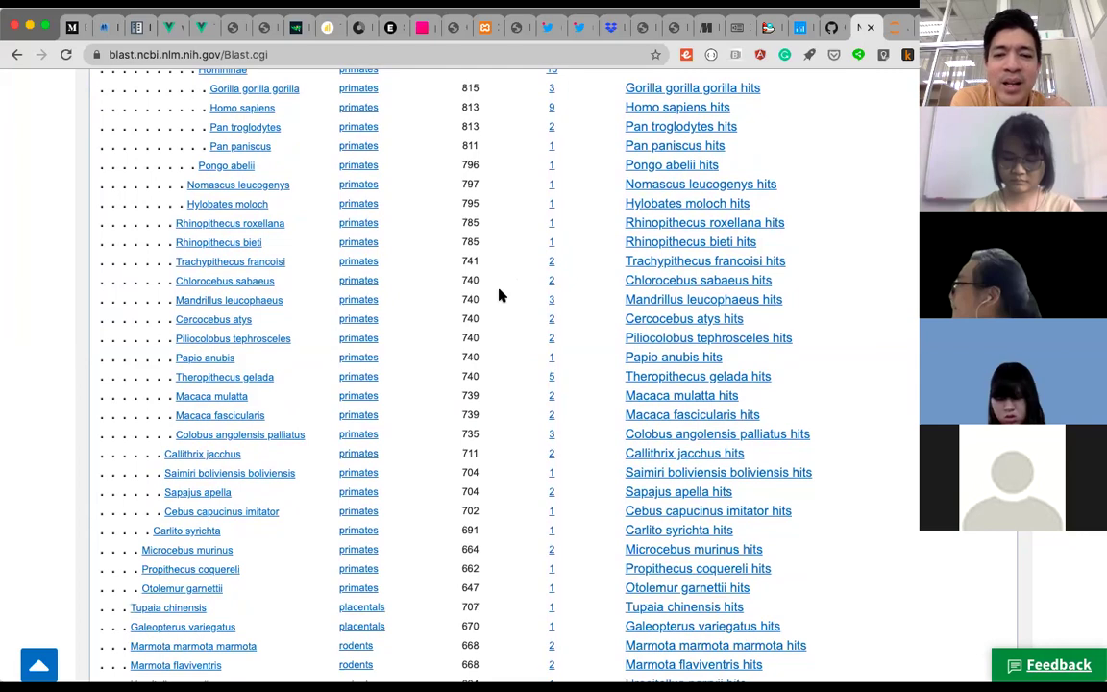
pyautogui.scroll(-3, 500, 295)
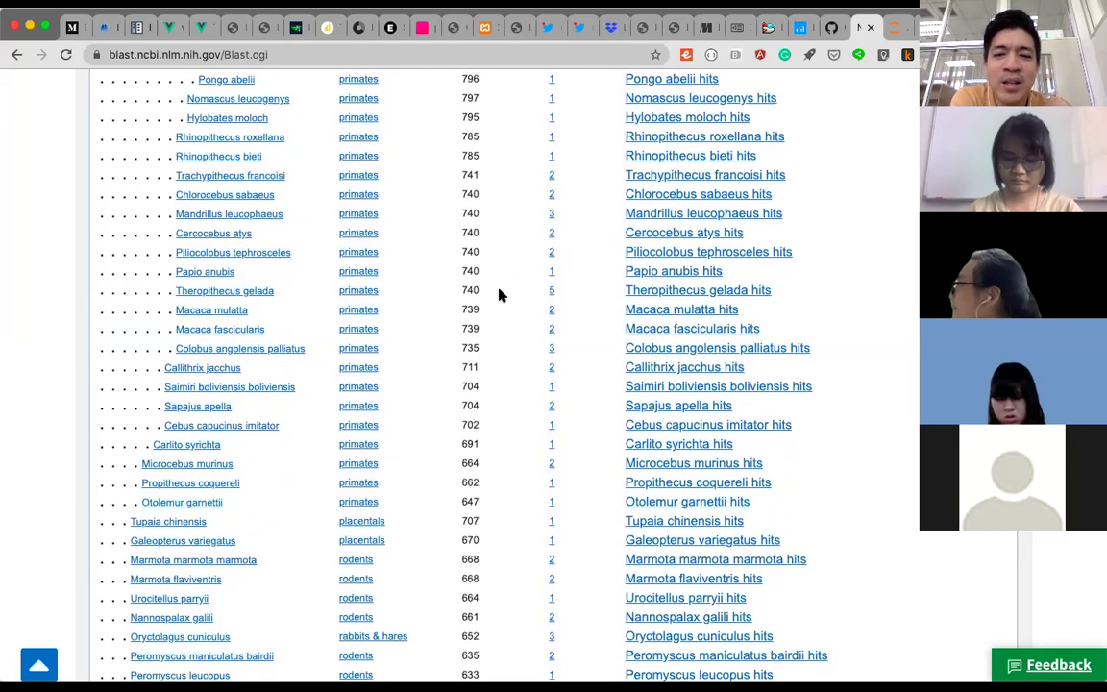
pyautogui.scroll(-5, 507, 354)
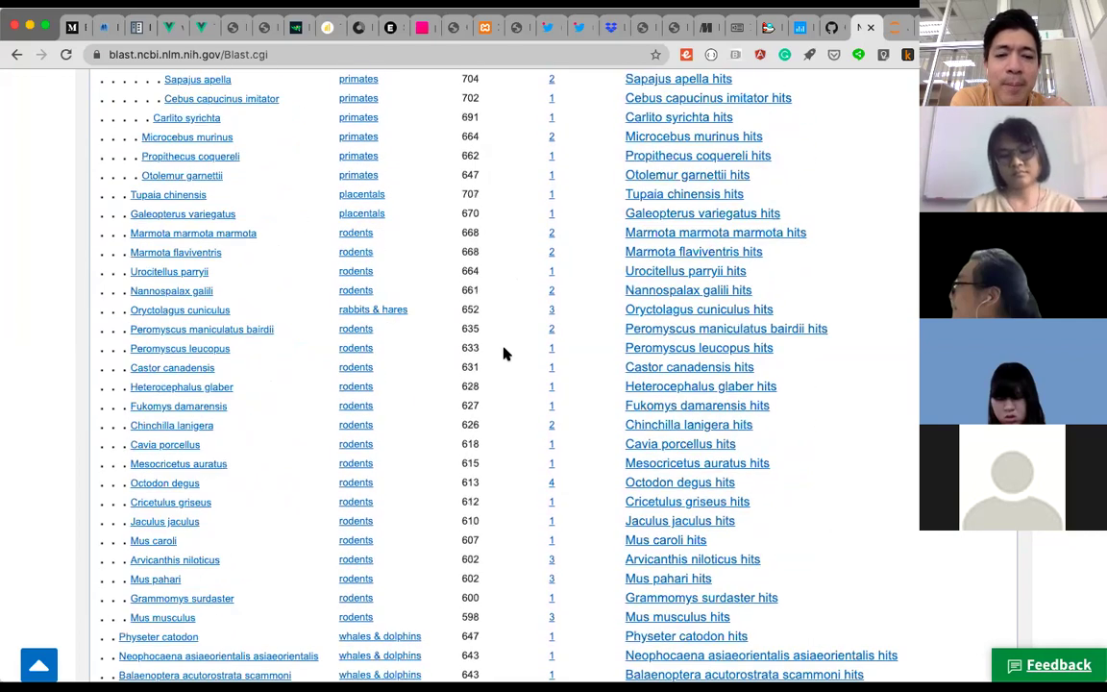
pyautogui.scroll(-4, 507, 354)
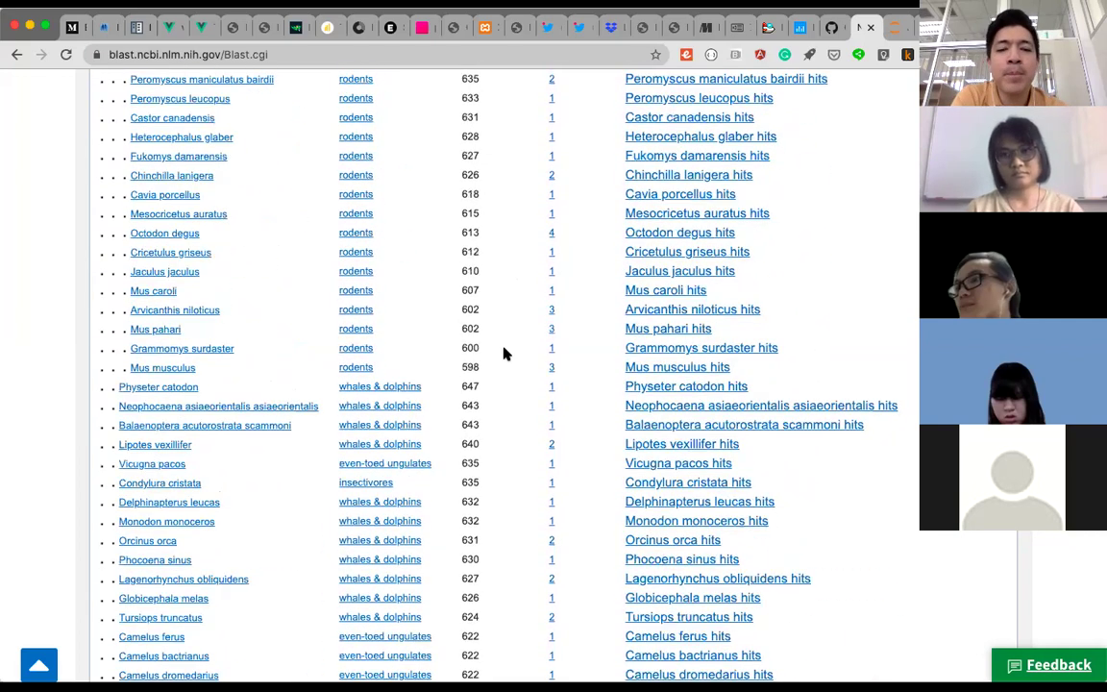
pyautogui.scroll(-1, 506, 354)
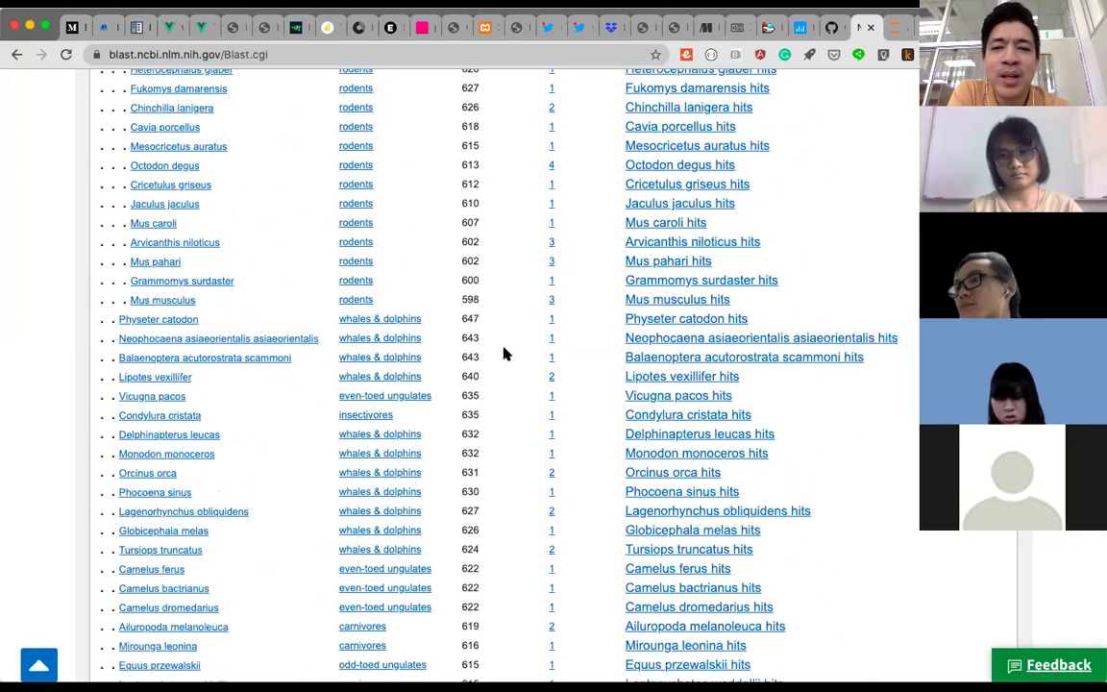
pyautogui.scroll(6, 507, 354)
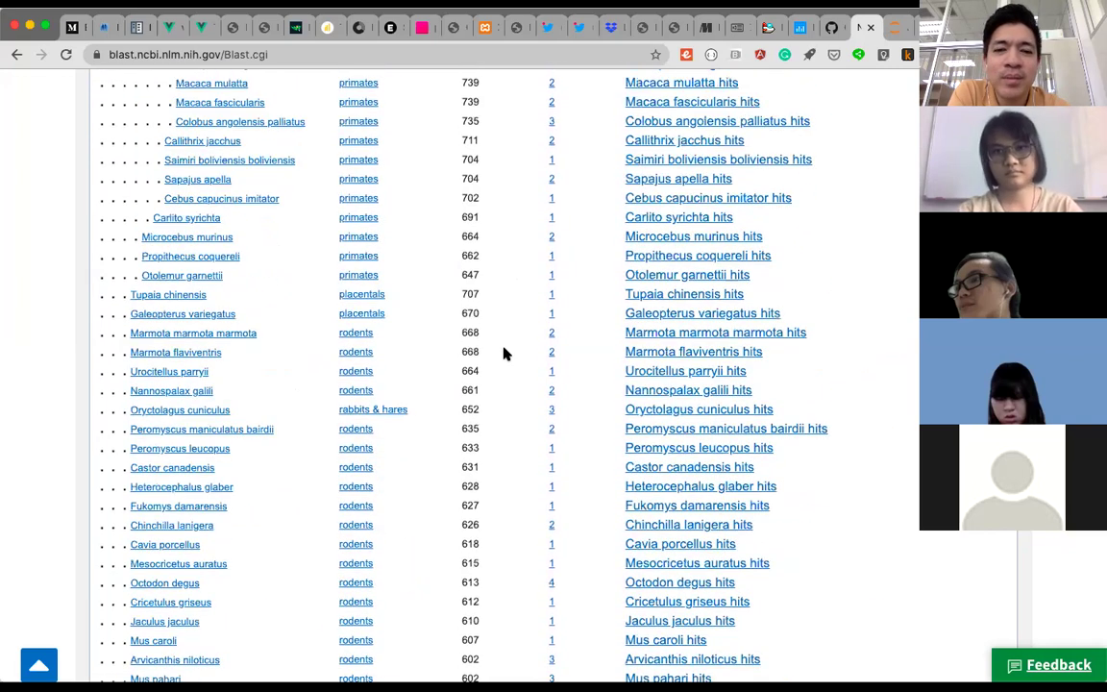
pyautogui.scroll(1, 507, 354)
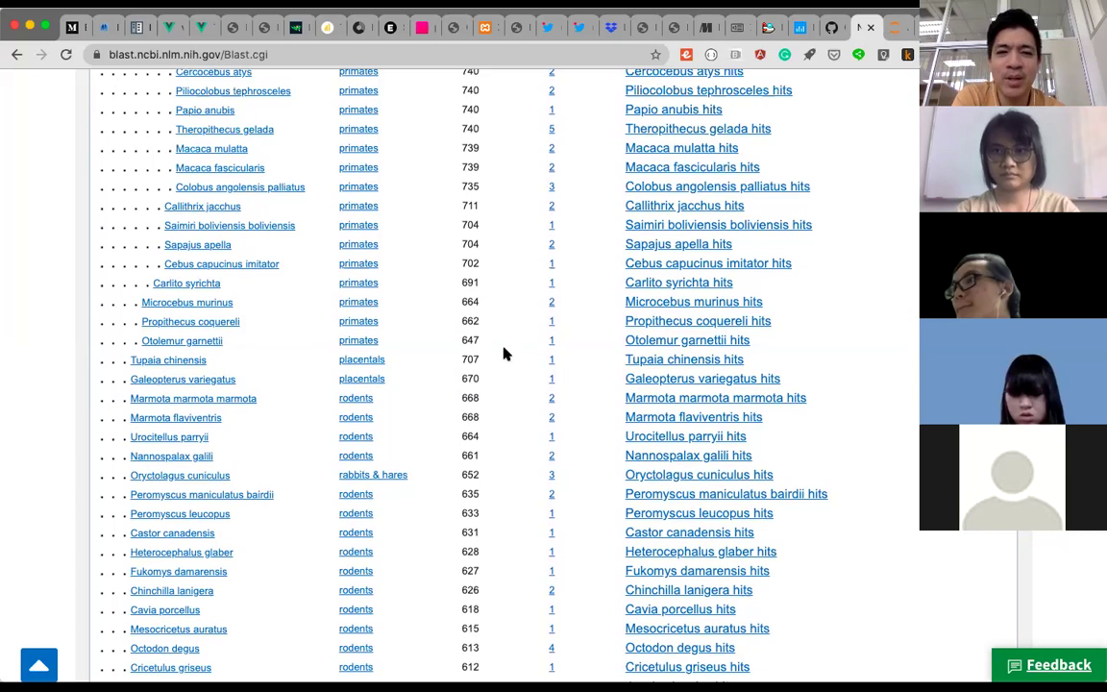
pyautogui.scroll(-10, 503, 354)
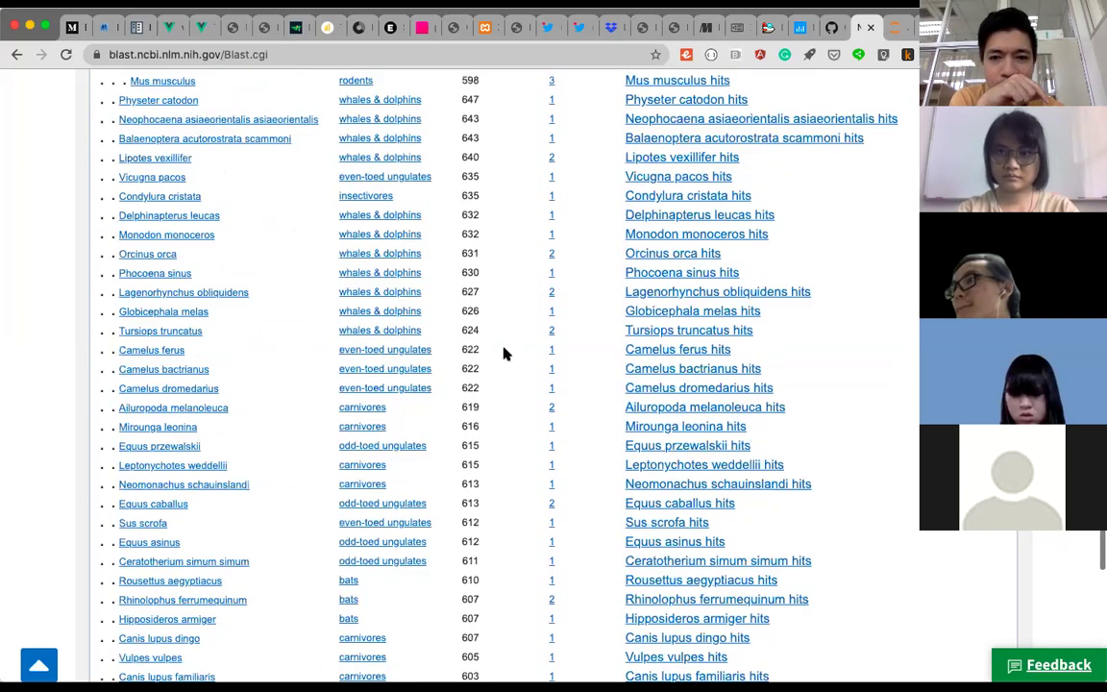
# Read the lineage report again from Eutheria down through primates and rodents to the whales, carnivores and odd-toed ungulates
pyautogui.scroll(10, 503, 353)
pyautogui.scroll(1, 504, 353)
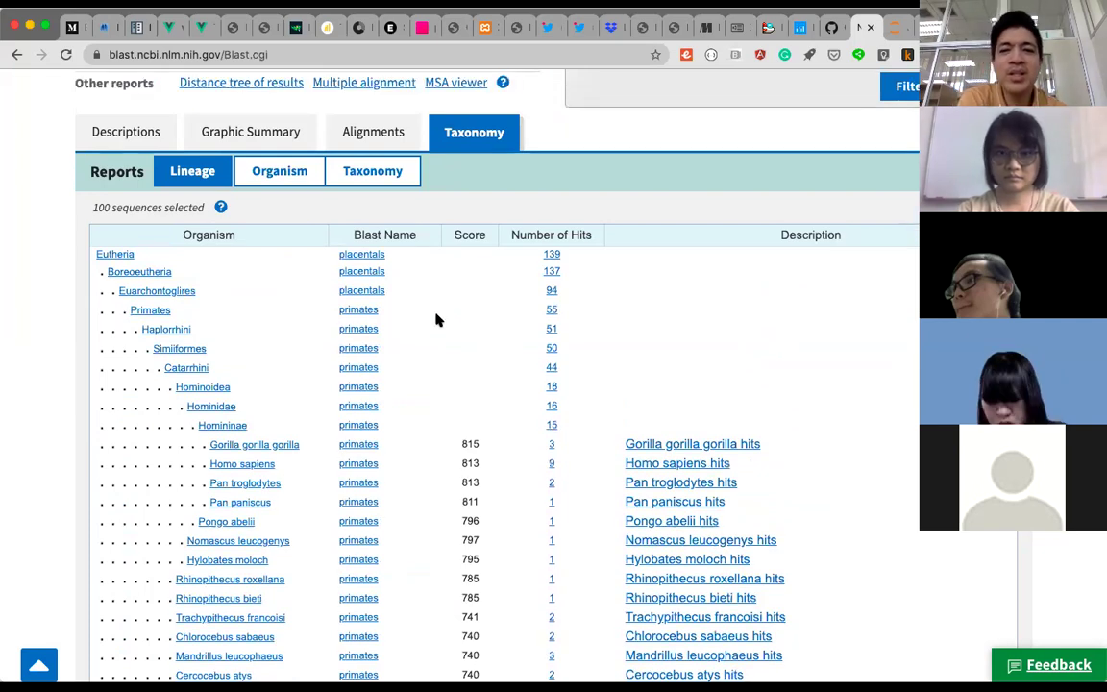
pyautogui.scroll(-2, 437, 319)
pyautogui.scroll(-1, 437, 320)
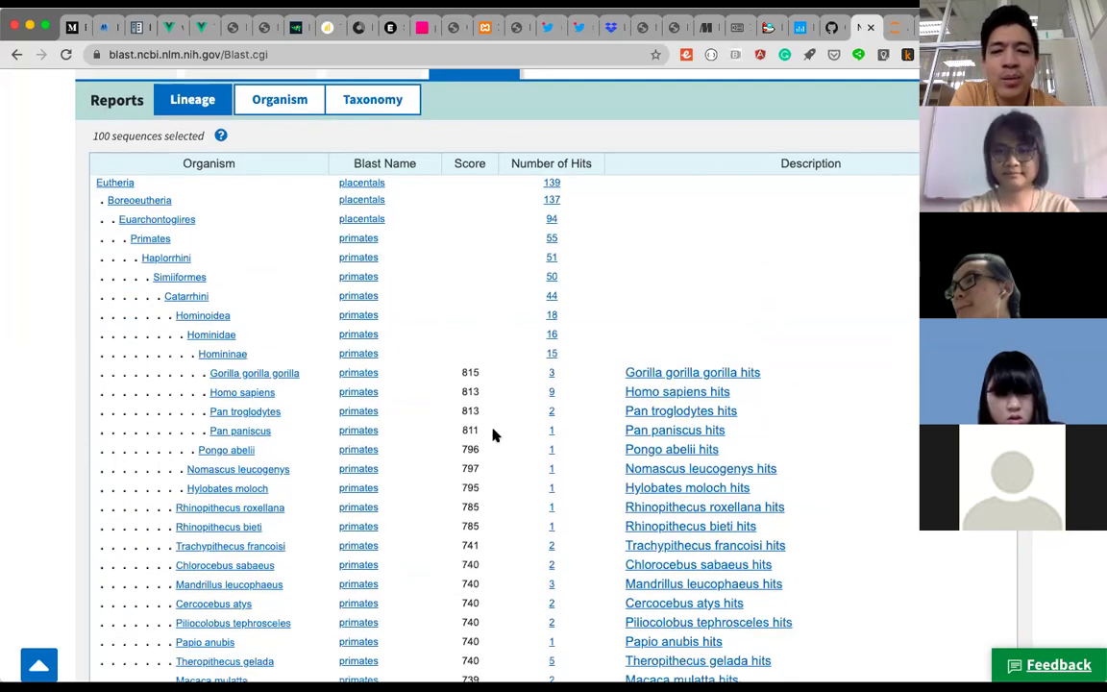
pyautogui.scroll(-3, 493, 435)
pyautogui.scroll(-8, 493, 436)
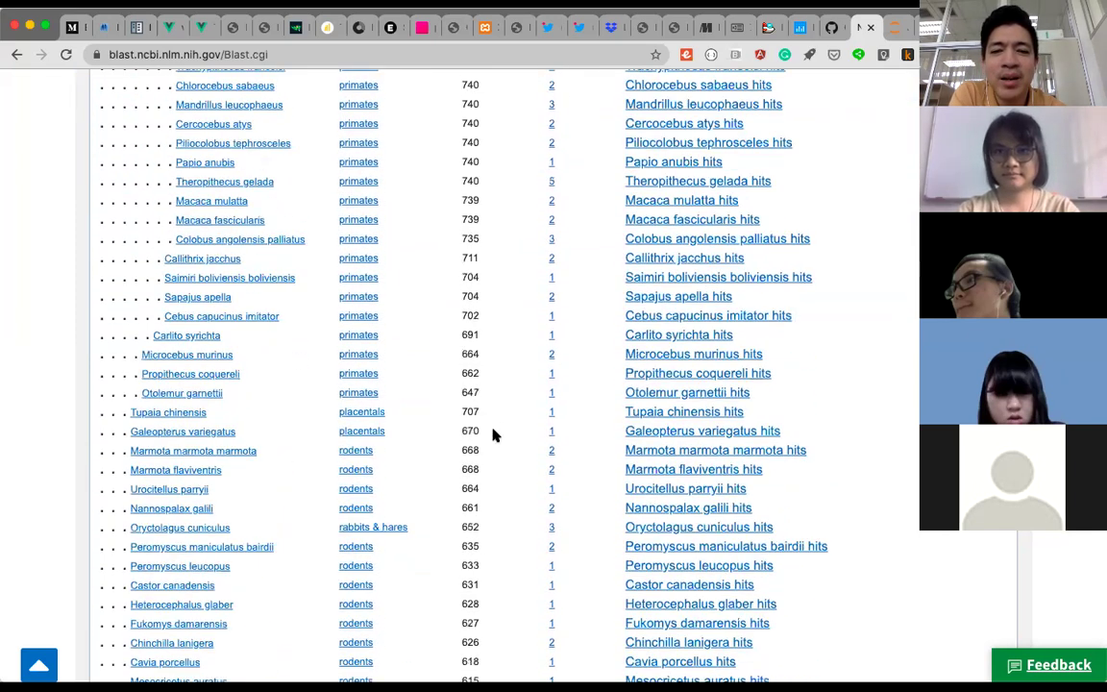
pyautogui.scroll(-2, 492, 435)
pyautogui.scroll(-9, 492, 435)
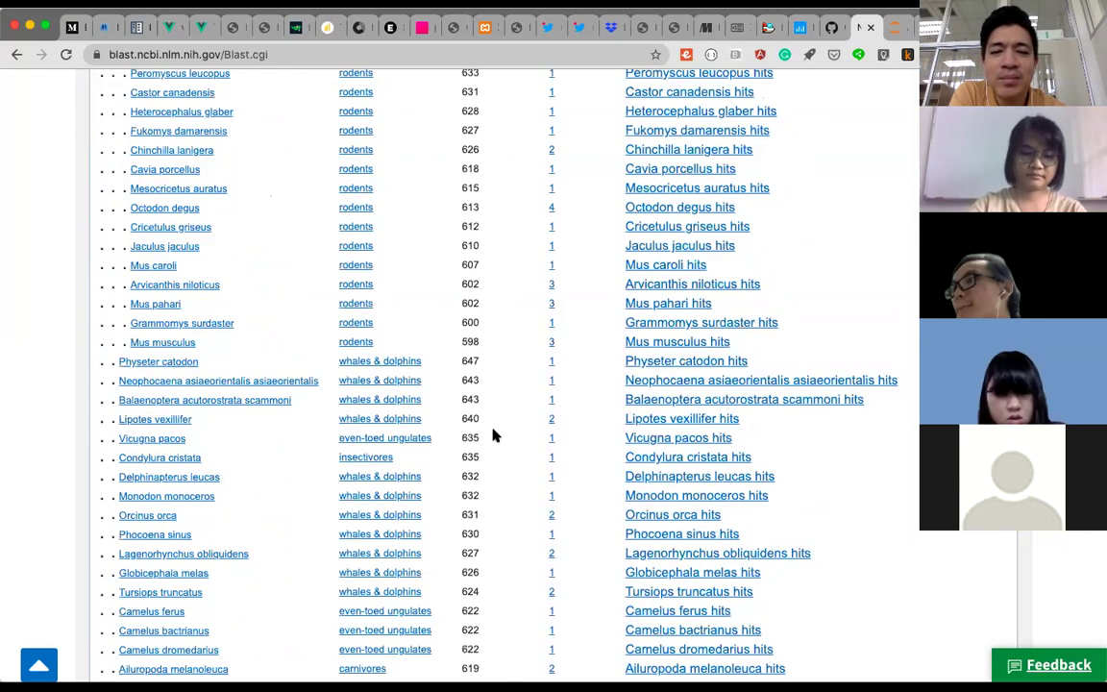
pyautogui.scroll(-2, 493, 436)
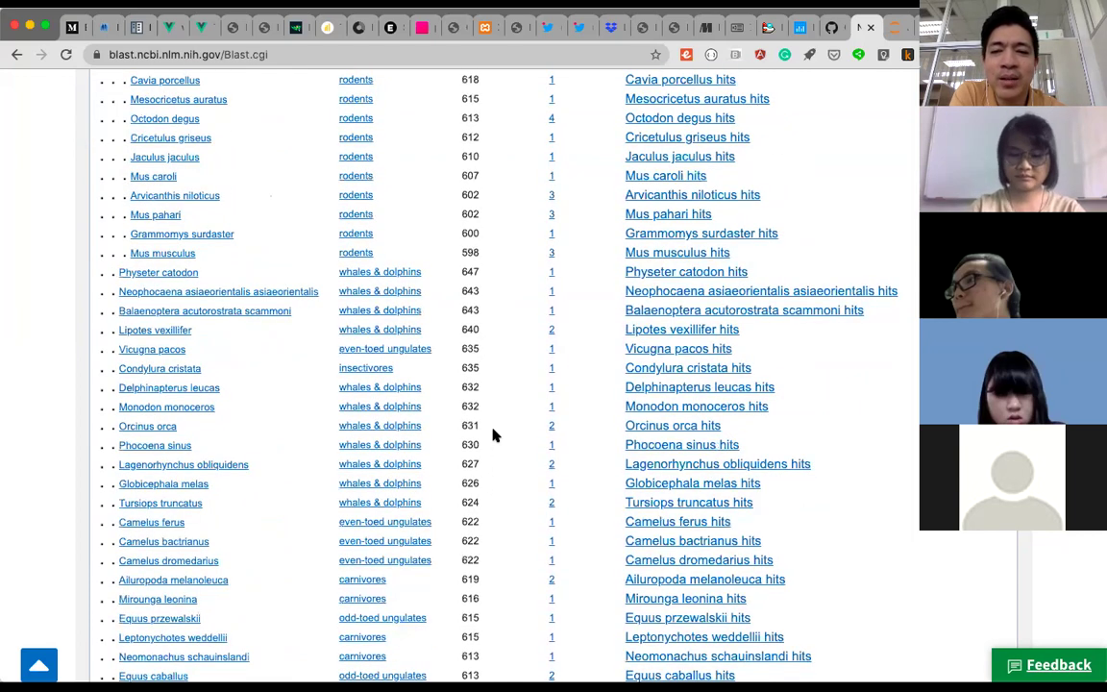
pyautogui.scroll(-6, 493, 435)
# Compare the Hominoidea and Homininae levels of the lineage report with the rodent, whale and ungulate entries and the number of selected sequences
pyautogui.scroll(8, 493, 435)
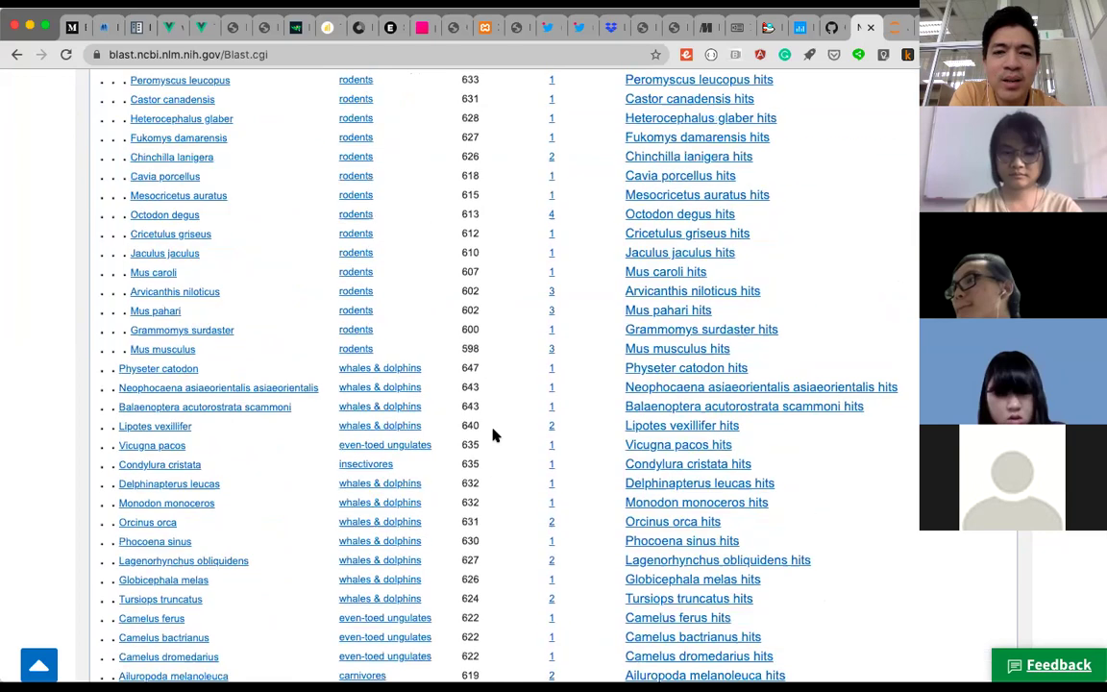
pyautogui.scroll(20, 493, 435)
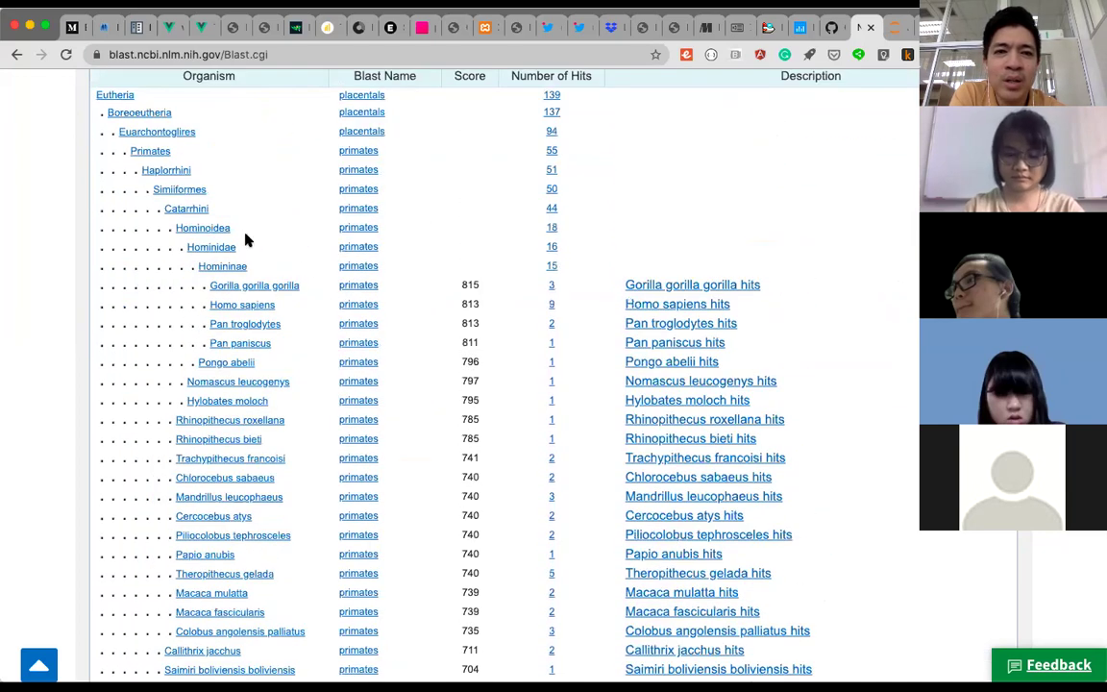
pyautogui.scroll(2, 102, 126)
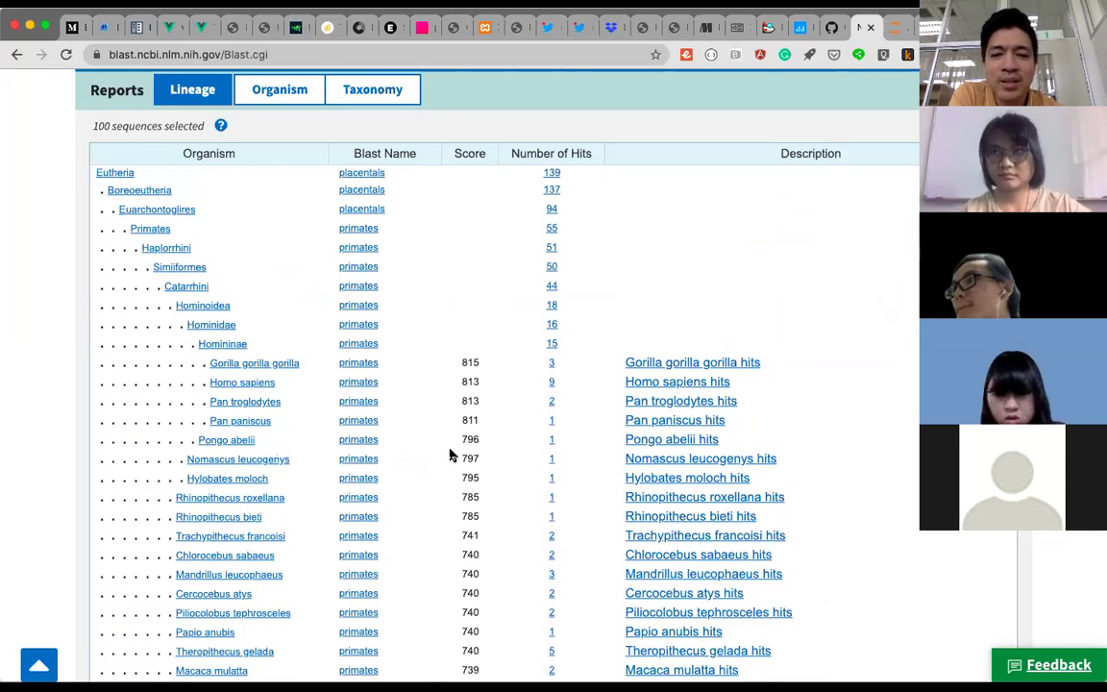
pyautogui.scroll(-20, 451, 456)
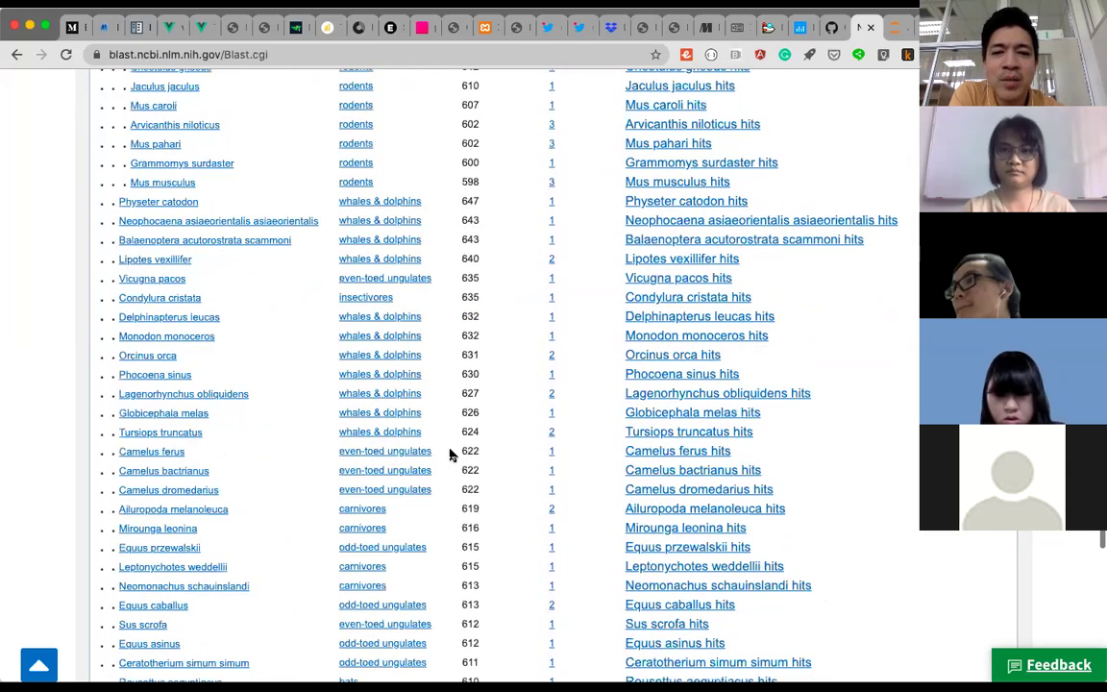
pyautogui.scroll(-2, 451, 455)
pyautogui.scroll(10, 450, 455)
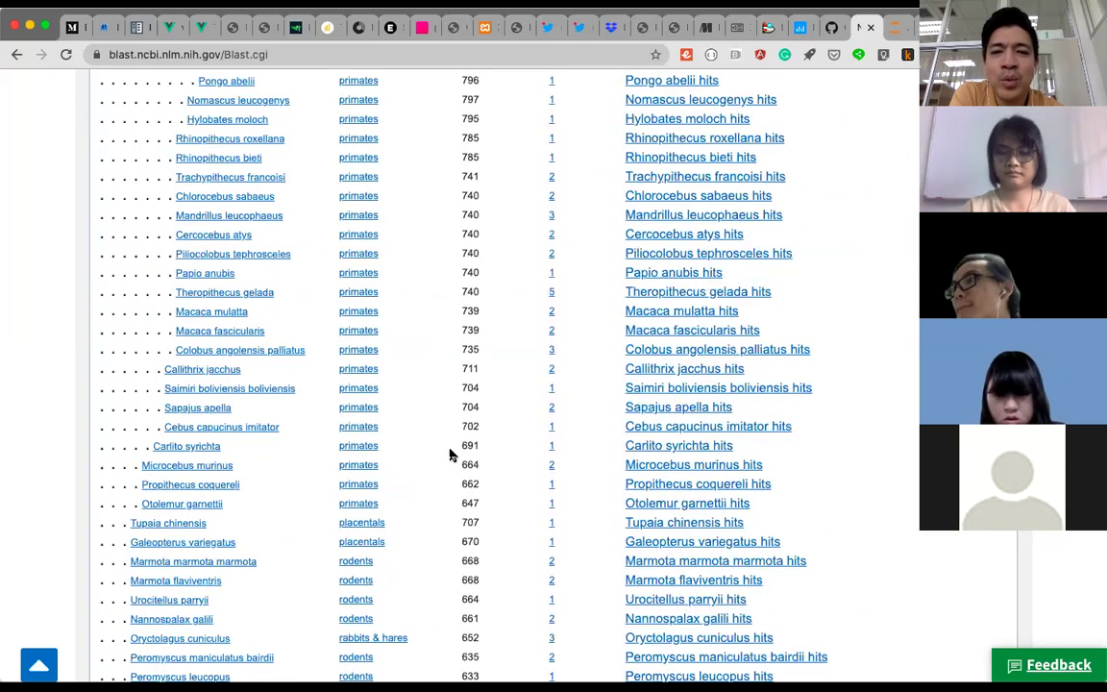
pyautogui.scroll(5, 450, 455)
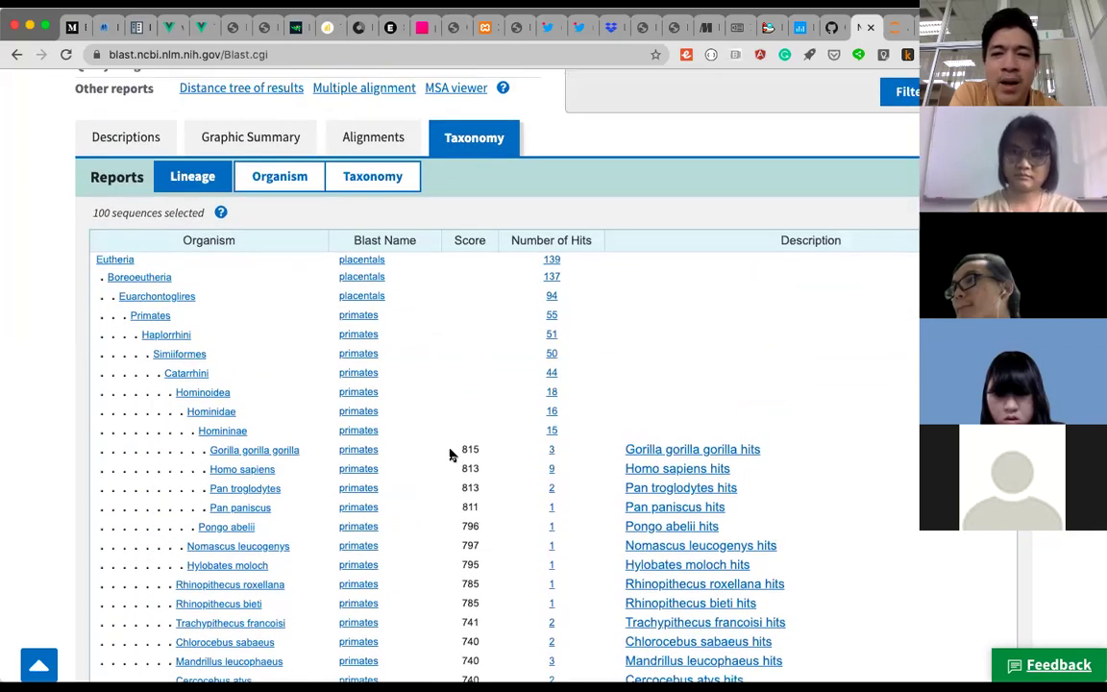
pyautogui.scroll(1, 432, 424)
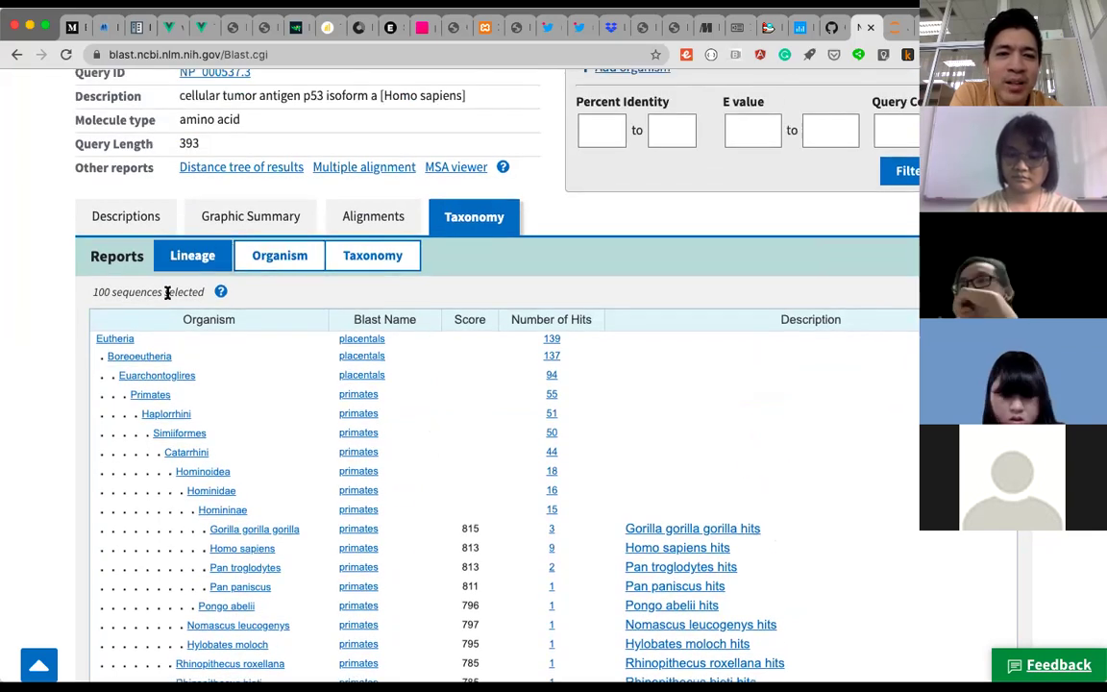
# Show the descriptions of the p53 hits and review the list from Gorilla gorilla gorilla down to Mus caroli
pyautogui.click(139, 219)
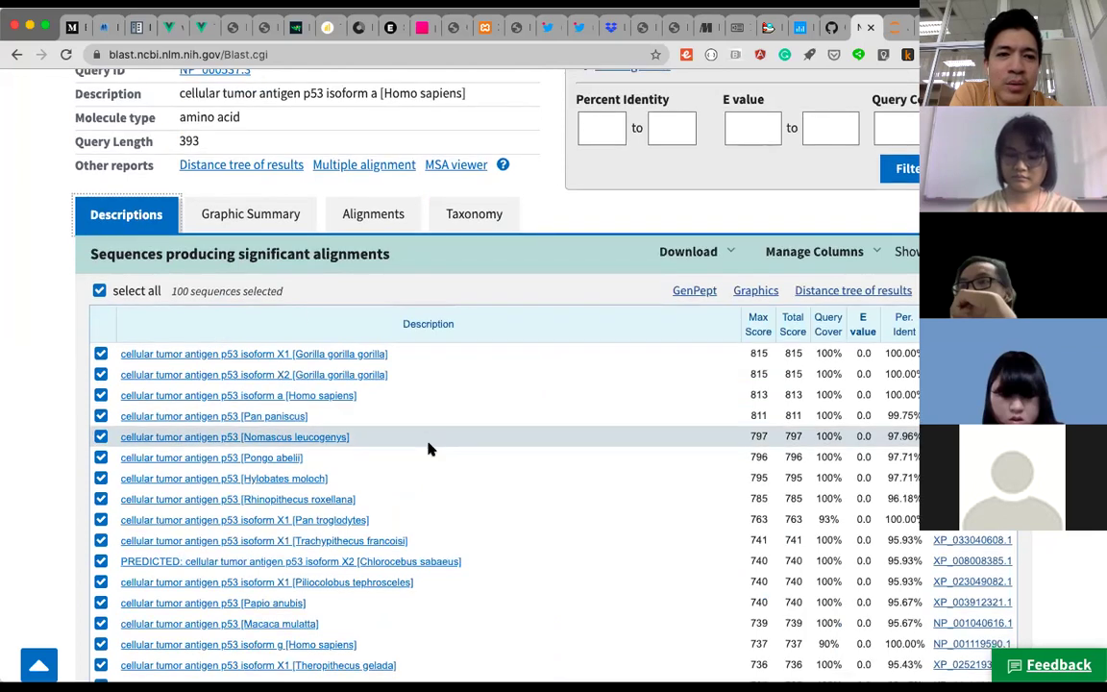
pyautogui.scroll(-2, 430, 449)
pyautogui.scroll(-10, 430, 448)
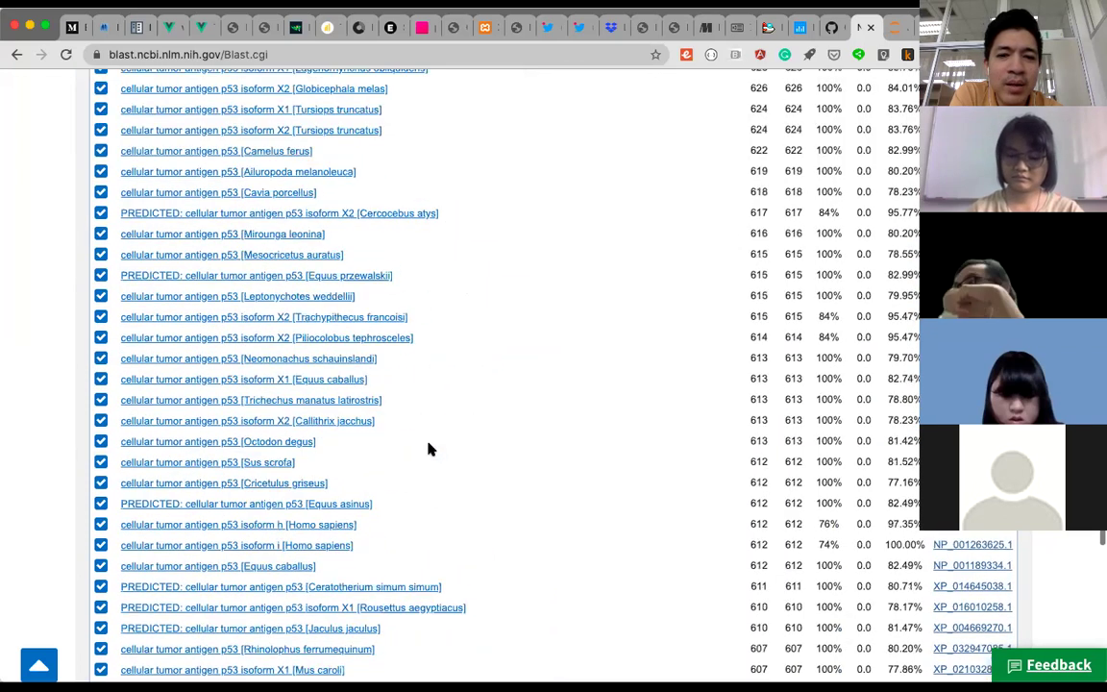
pyautogui.scroll(8, 429, 449)
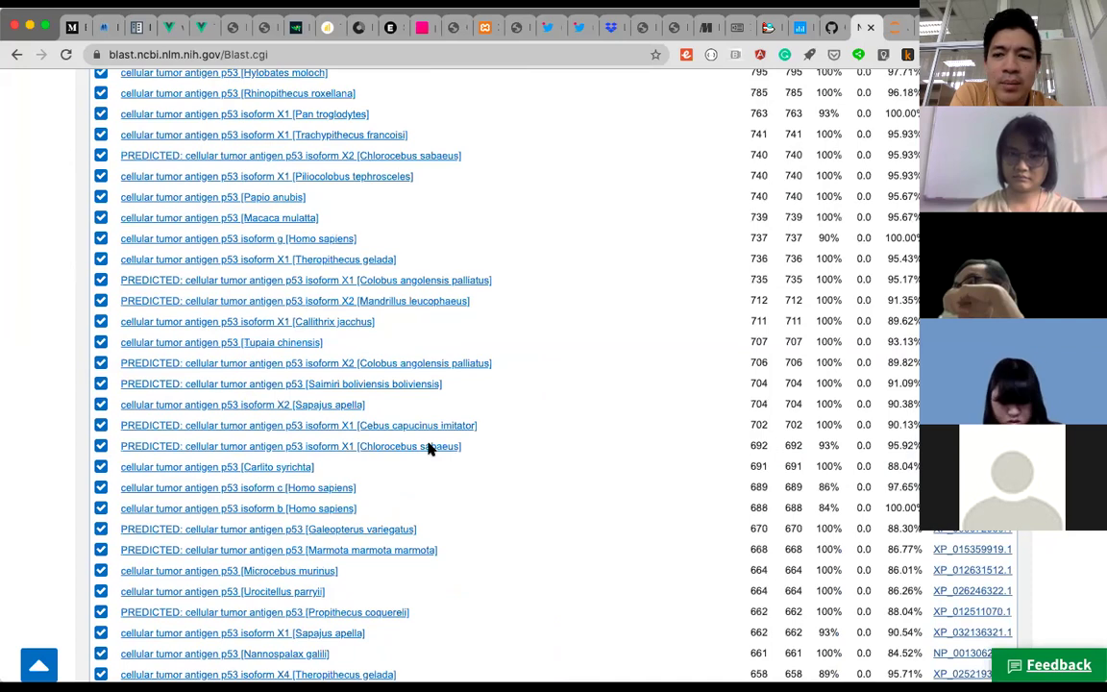
pyautogui.scroll(10, 430, 449)
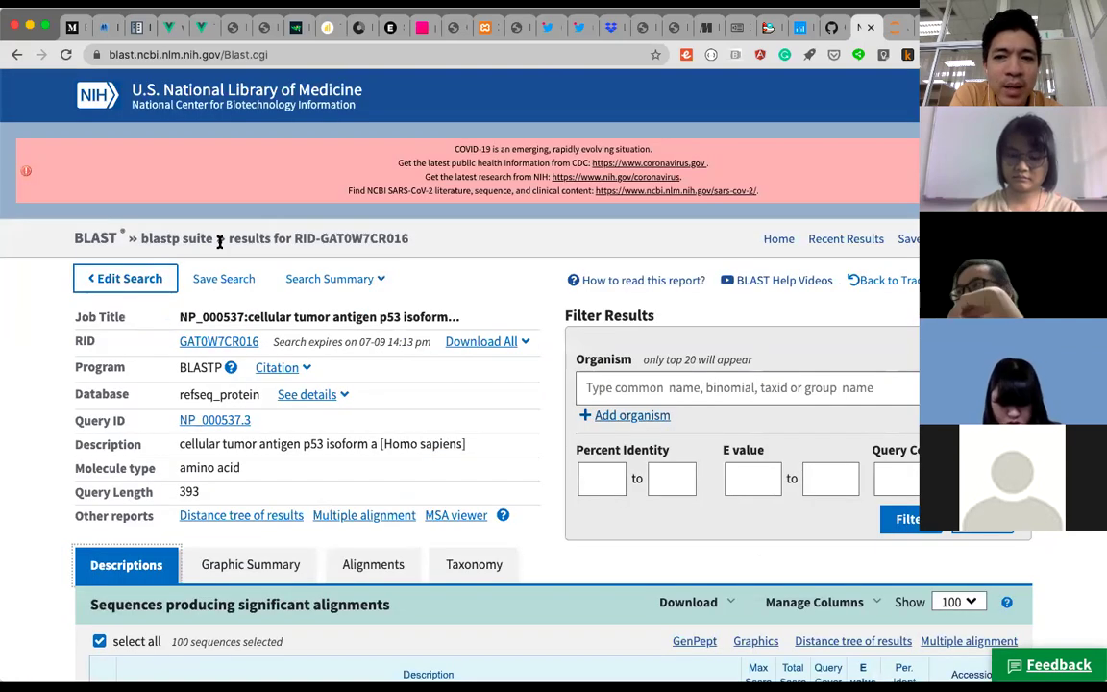
# Reopen the NP_000537.3 blastp search for editing and expand its algorithm parameters
pyautogui.click(152, 280)
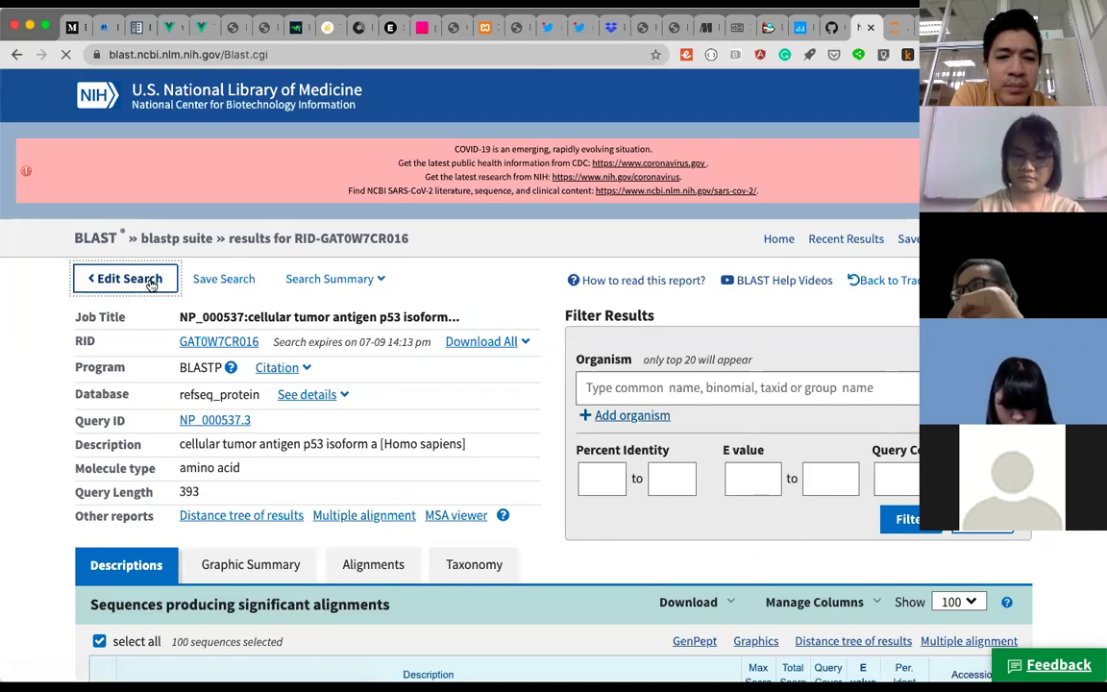
pyautogui.scroll(-2, 419, 475)
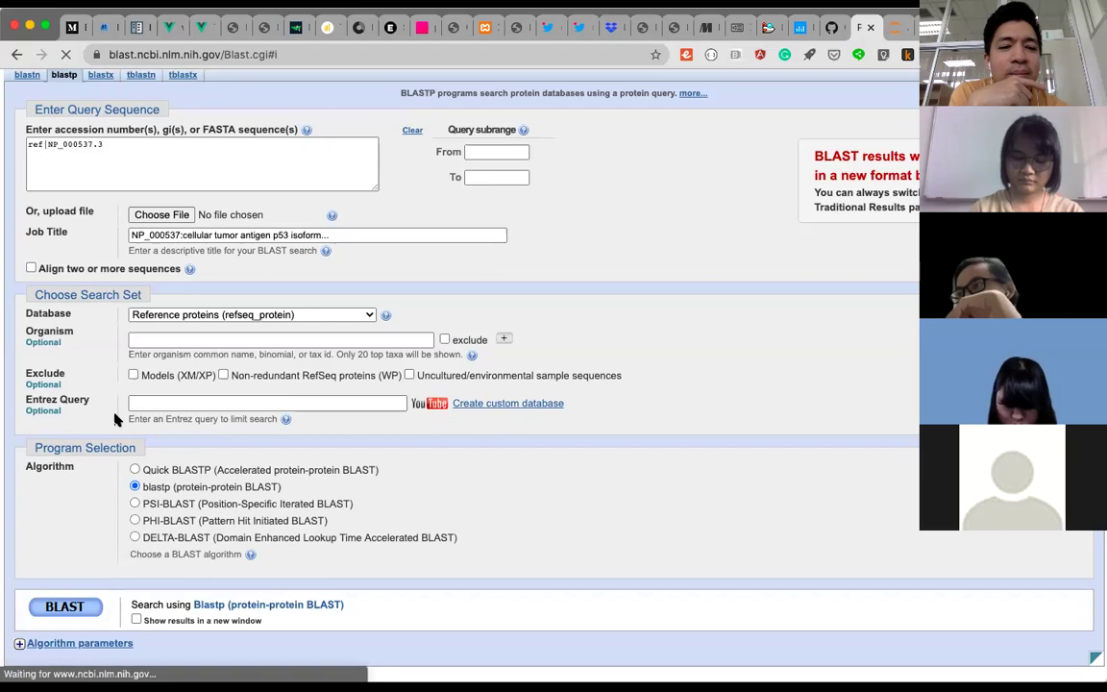
pyautogui.scroll(-3, 113, 432)
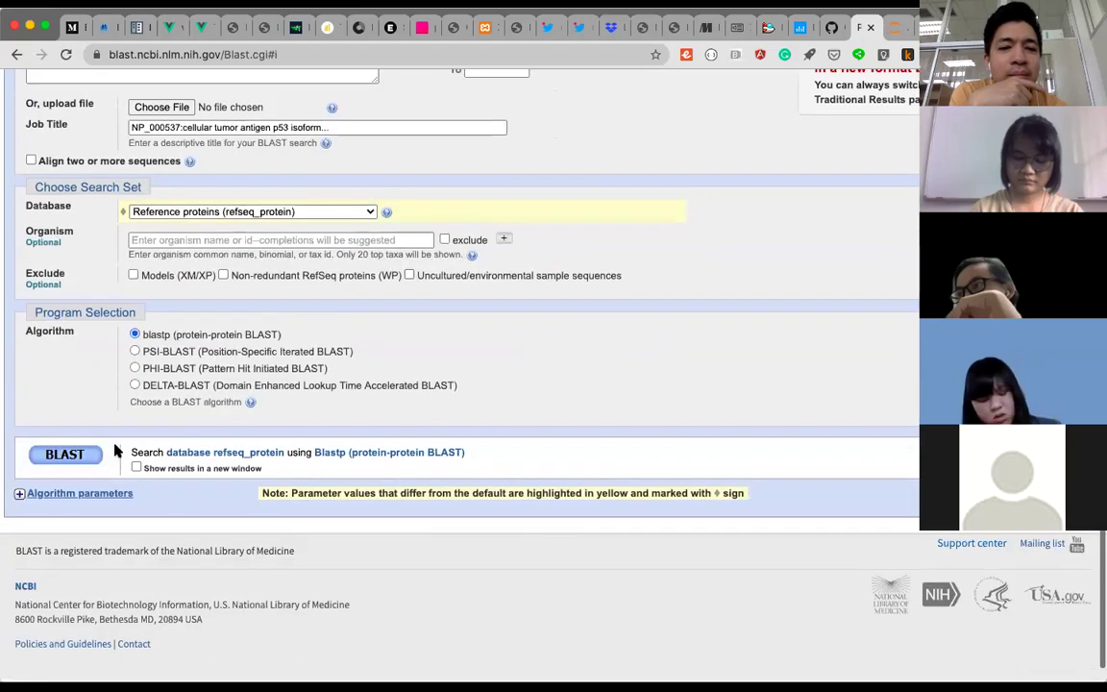
pyautogui.click(85, 493)
pyautogui.scroll(-5, 260, 480)
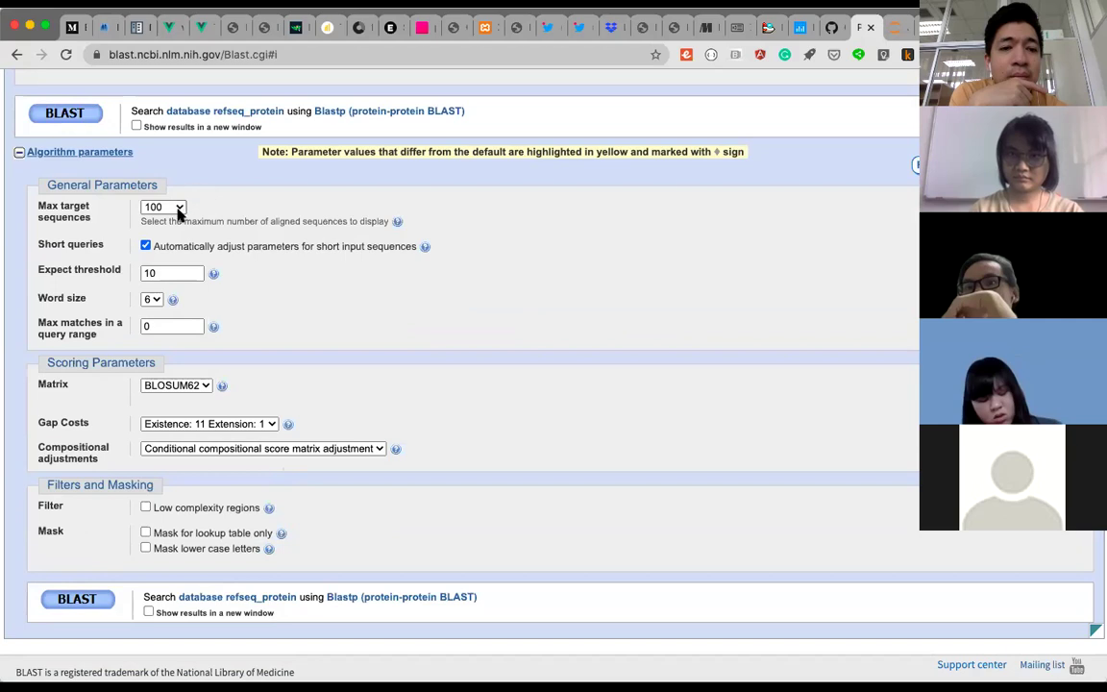
# Set the max target sequences to 5000, rerun the blastp search against refseq_protein and bring up the new hit list
pyautogui.click(178, 214)
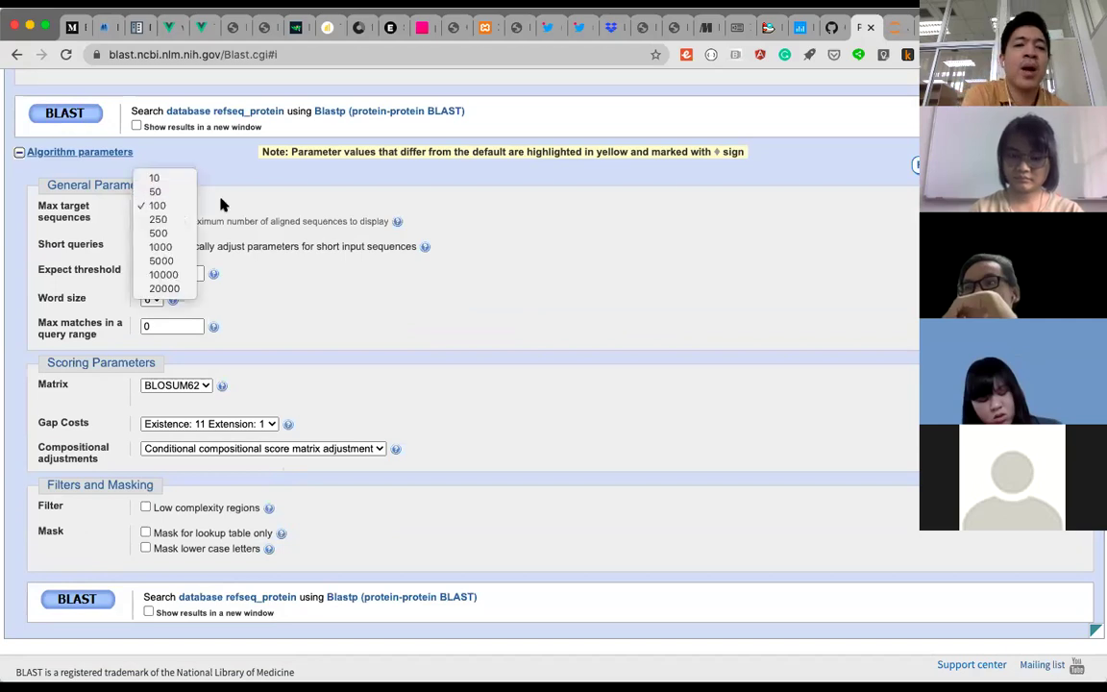
pyautogui.click(211, 203)
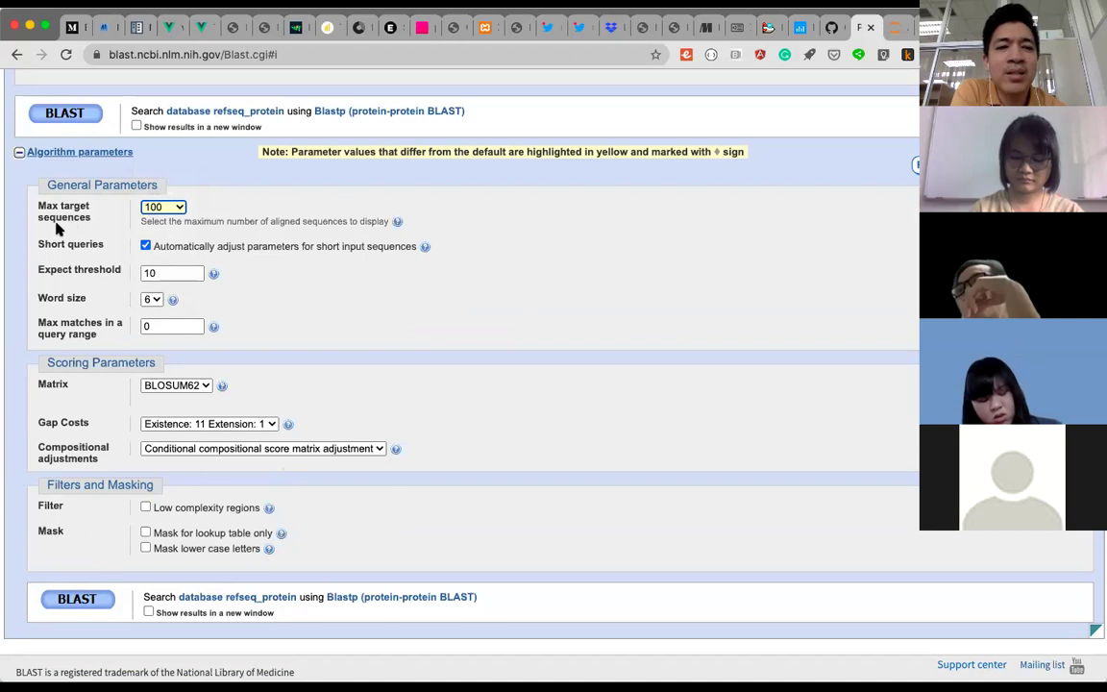
pyautogui.click(177, 210)
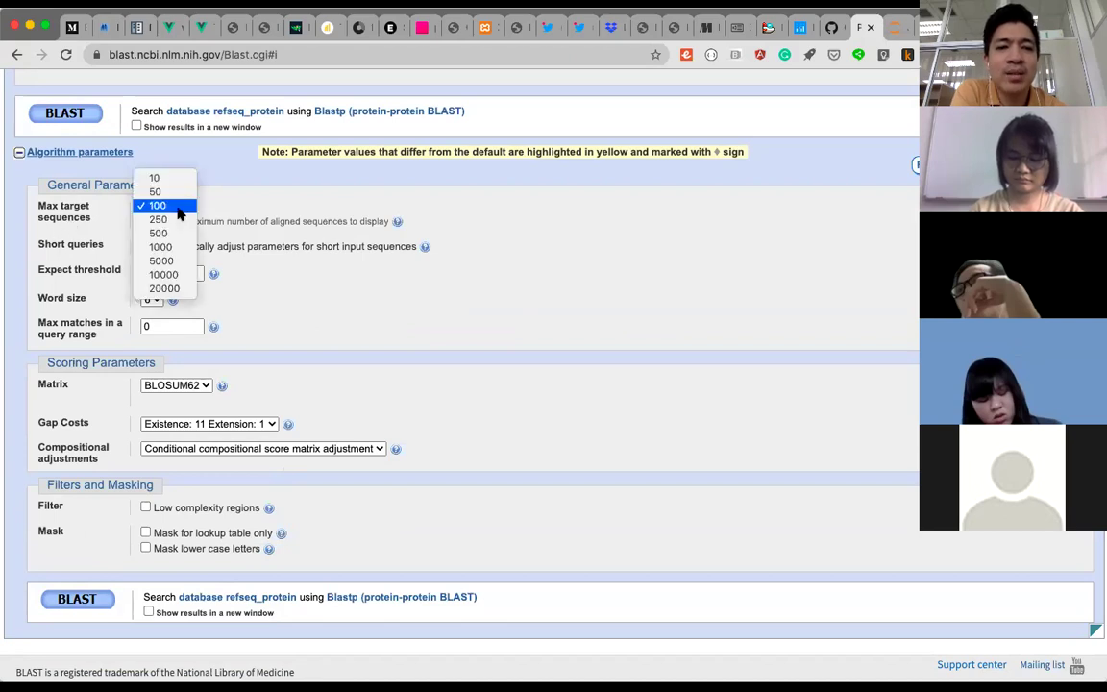
pyautogui.click(161, 260)
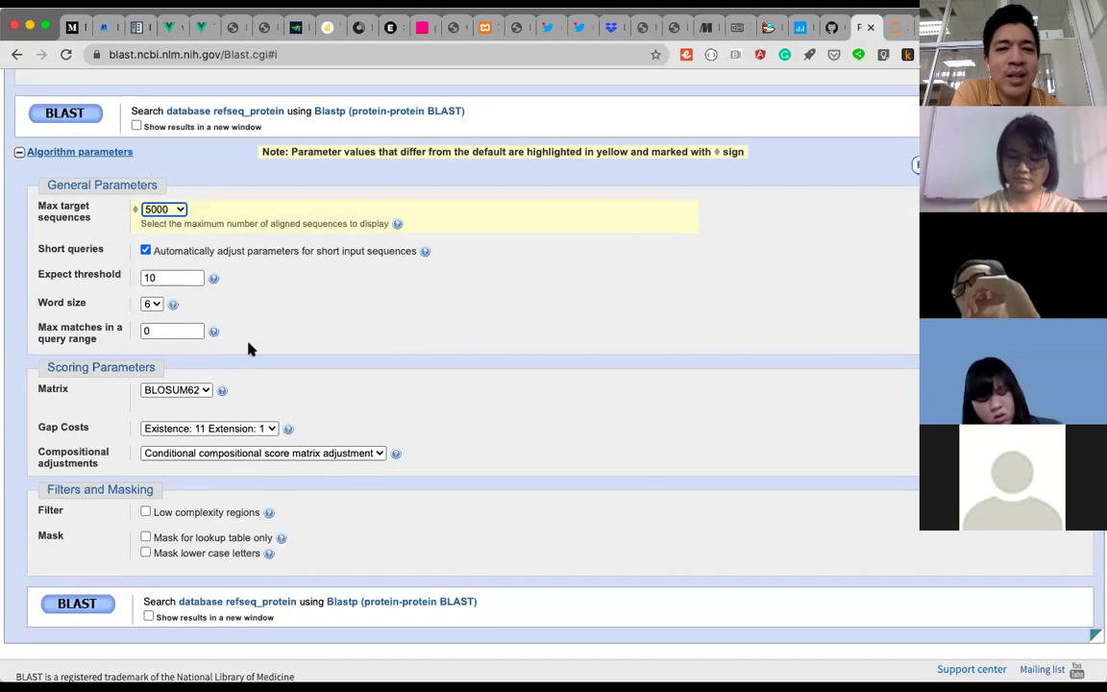
pyautogui.click(88, 603)
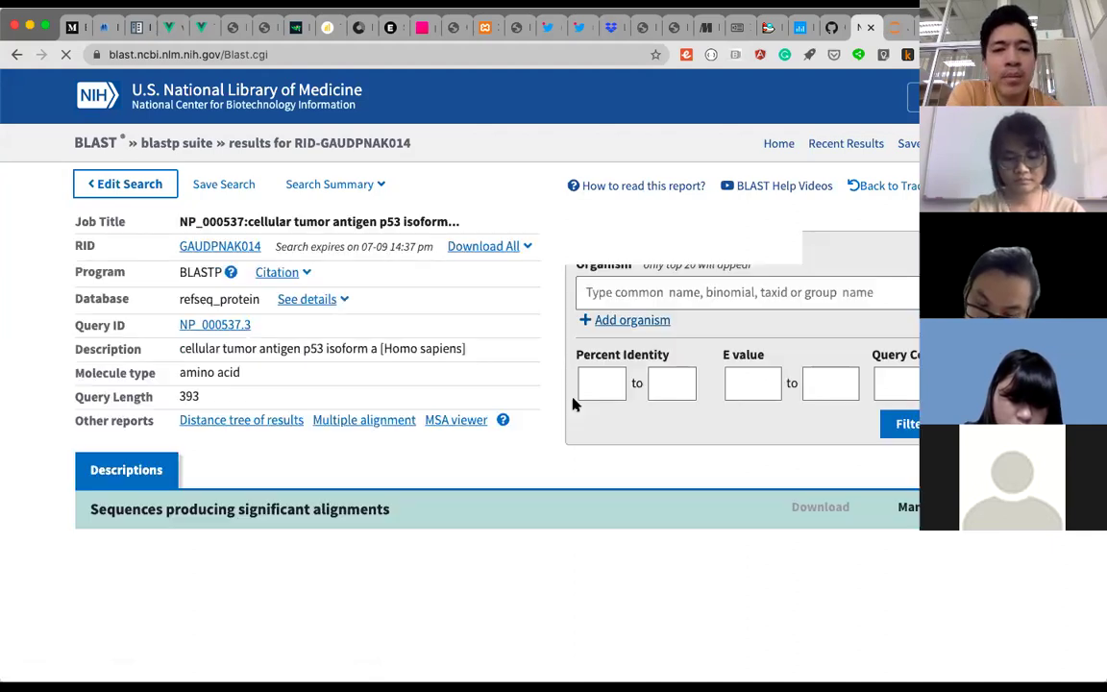
pyautogui.scroll(-5, 576, 466)
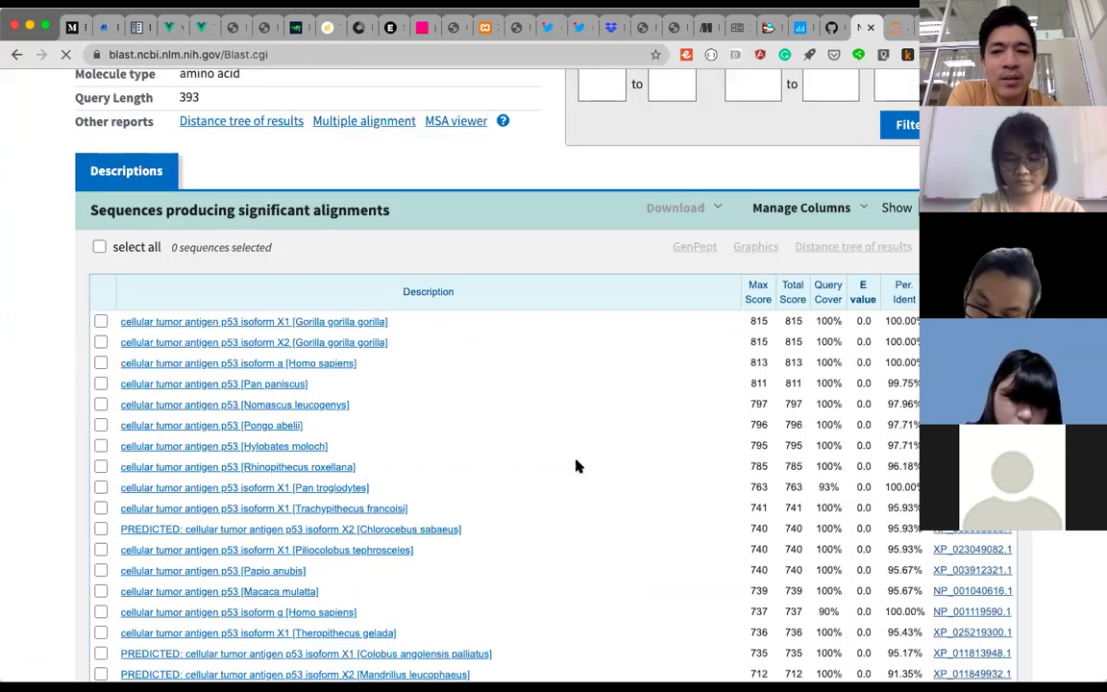
# Review the scores, query cover, E values and percent identities of the p53 hits down to the tumor protein 63 and p73 entries
pyautogui.scroll(-5, 576, 466)
pyautogui.scroll(-8, 576, 466)
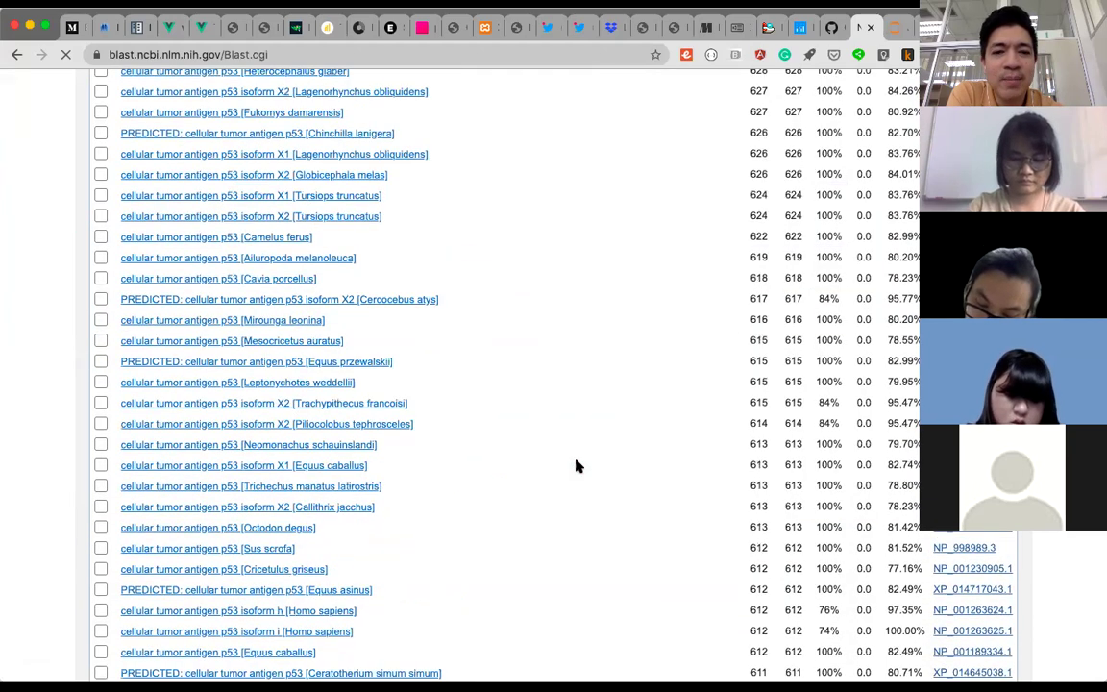
pyautogui.scroll(-10, 577, 466)
pyautogui.scroll(-5, 576, 466)
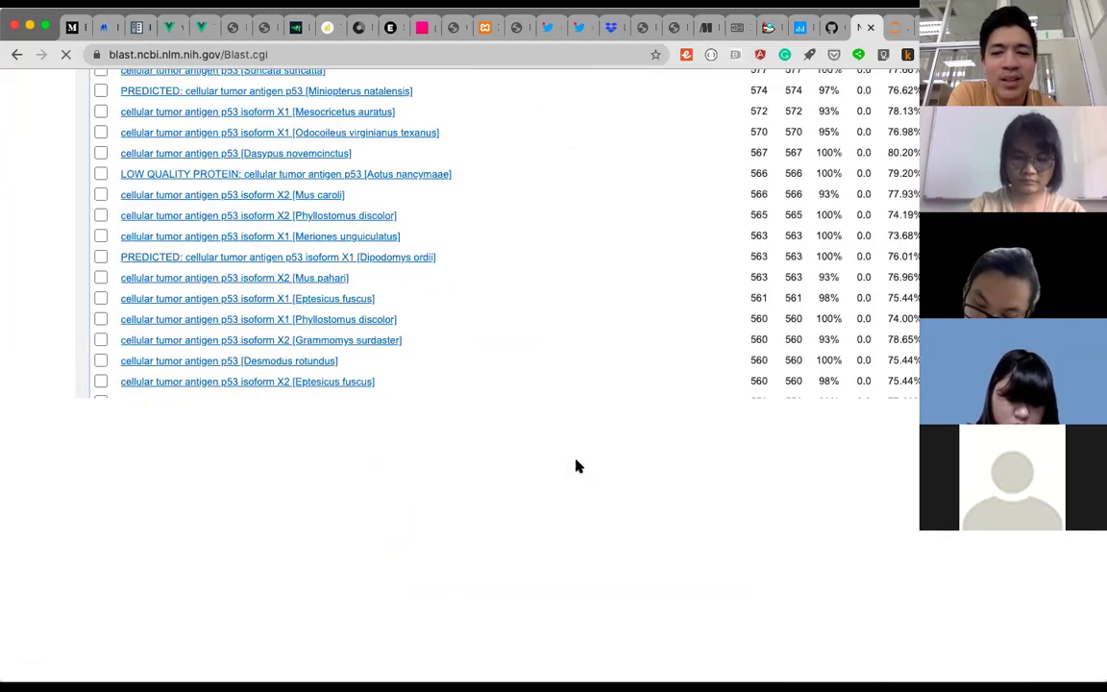
pyautogui.scroll(-10, 576, 466)
pyautogui.scroll(-15, 576, 466)
pyautogui.scroll(-20, 577, 466)
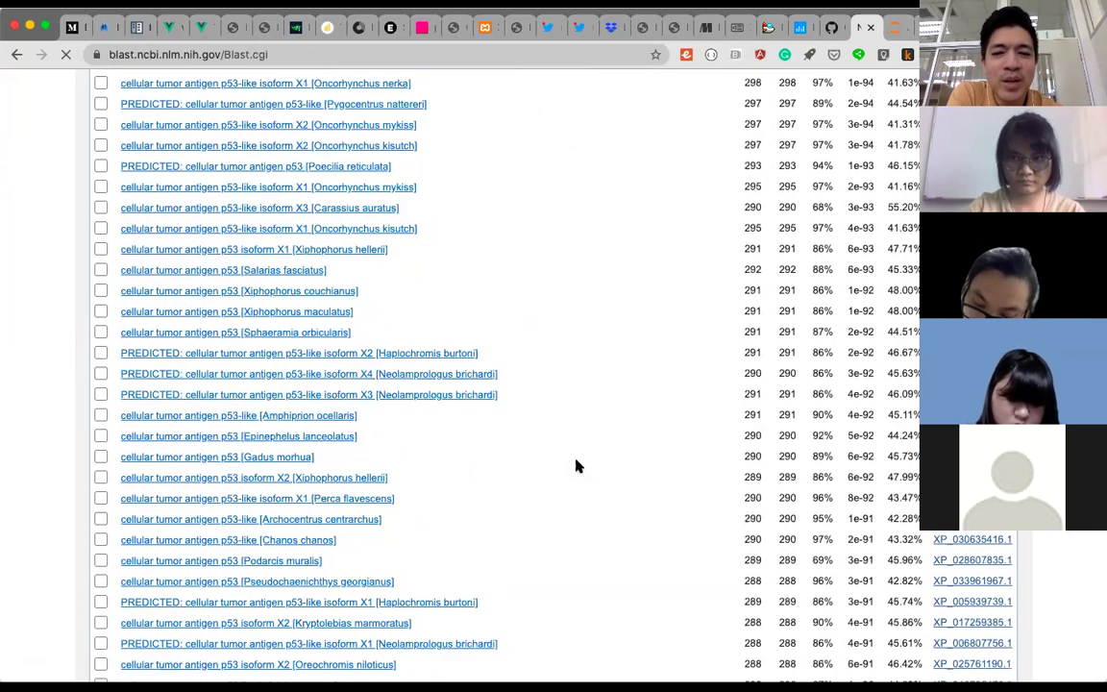
pyautogui.scroll(-3, 576, 466)
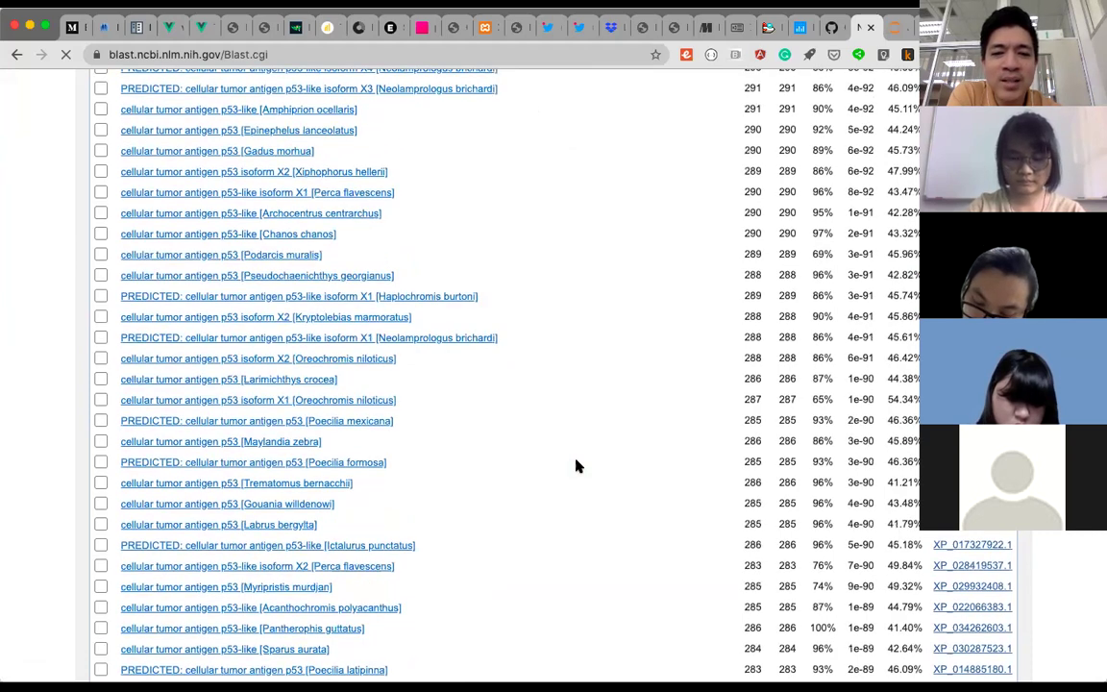
pyautogui.scroll(-7, 576, 466)
pyautogui.scroll(-5, 577, 466)
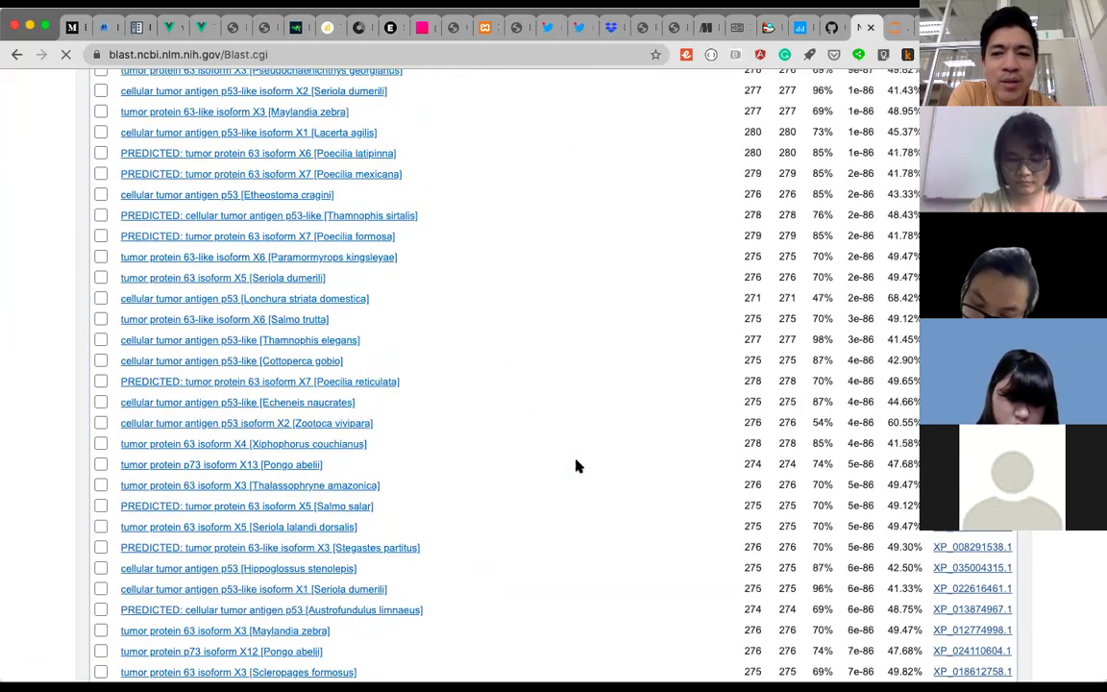
pyautogui.scroll(20, 576, 466)
pyautogui.scroll(20, 577, 466)
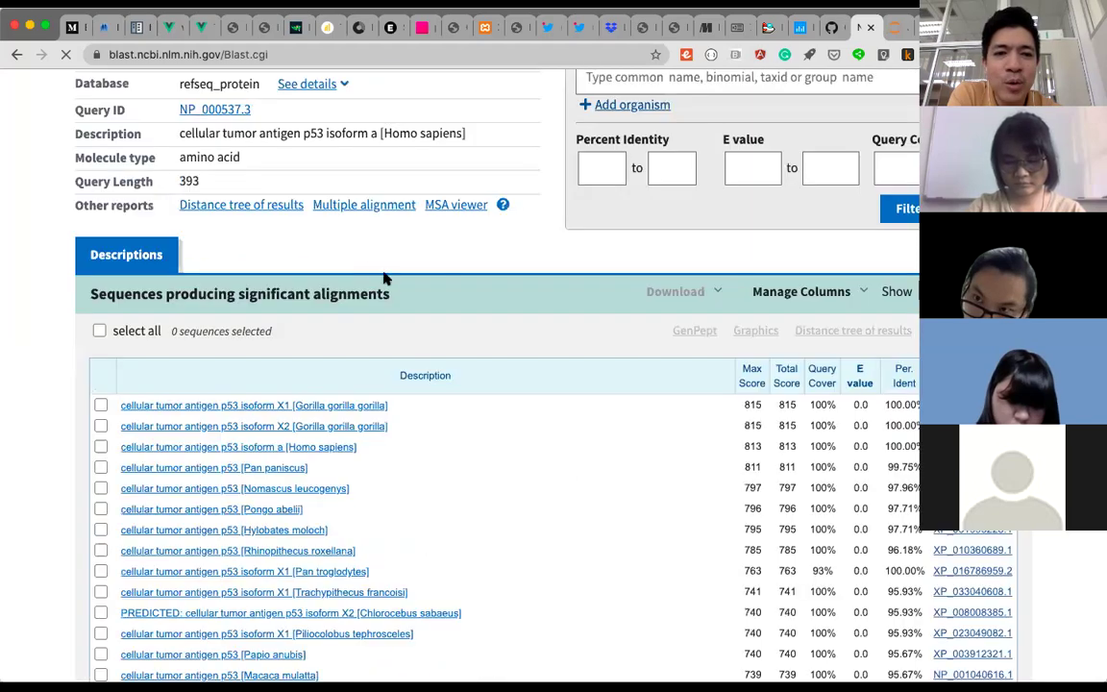
pyautogui.scroll(2, 382, 325)
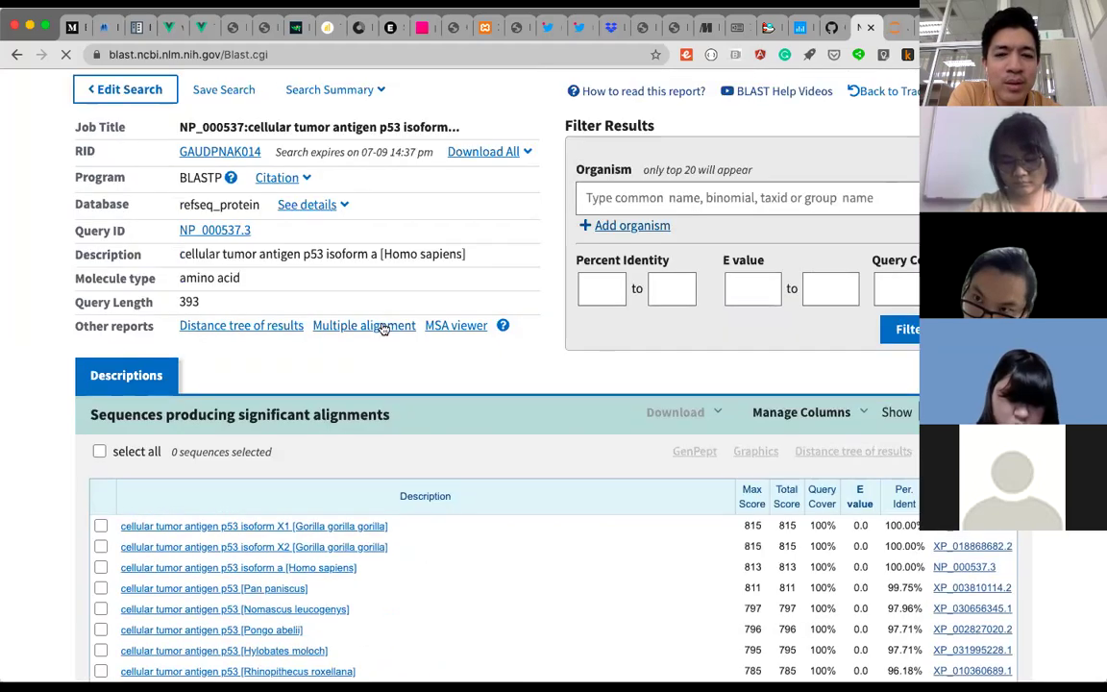
pyautogui.scroll(1, 383, 327)
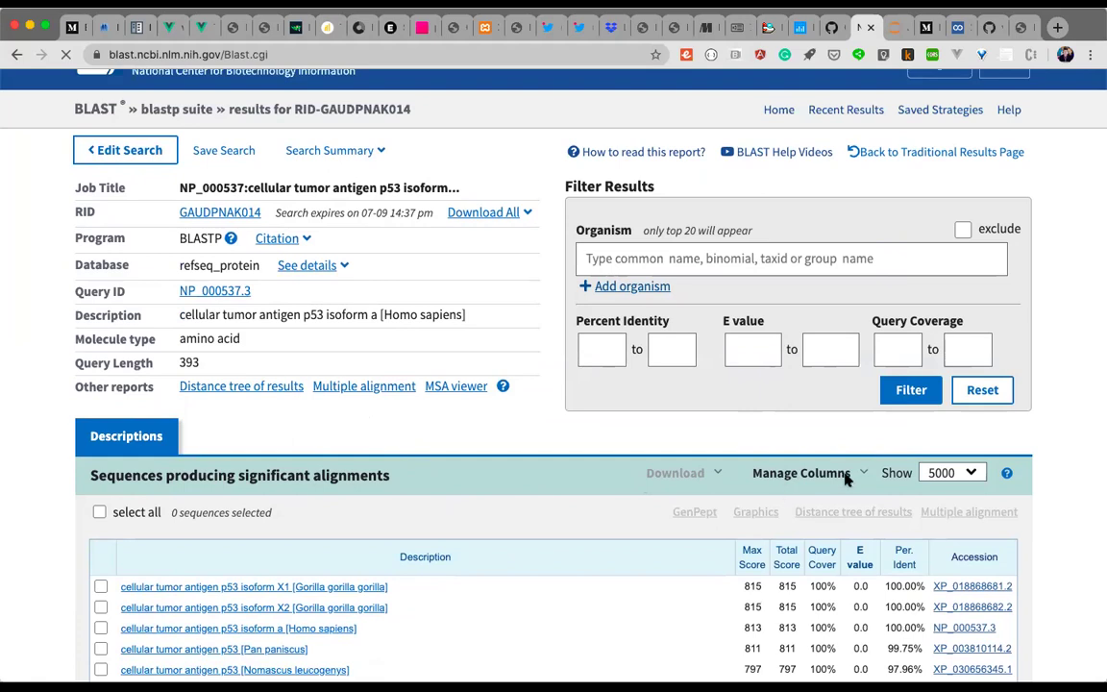
# Limit the displayed alignments to 500 sequences and look through the first part of the hit list
pyautogui.click(974, 474)
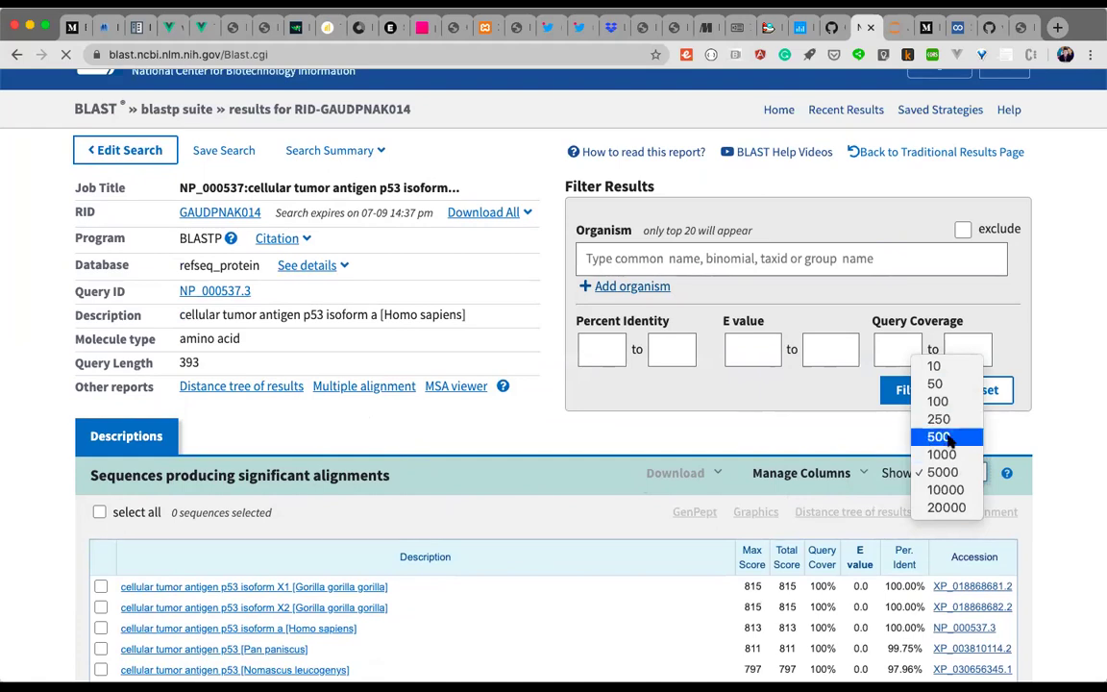
pyautogui.click(857, 493)
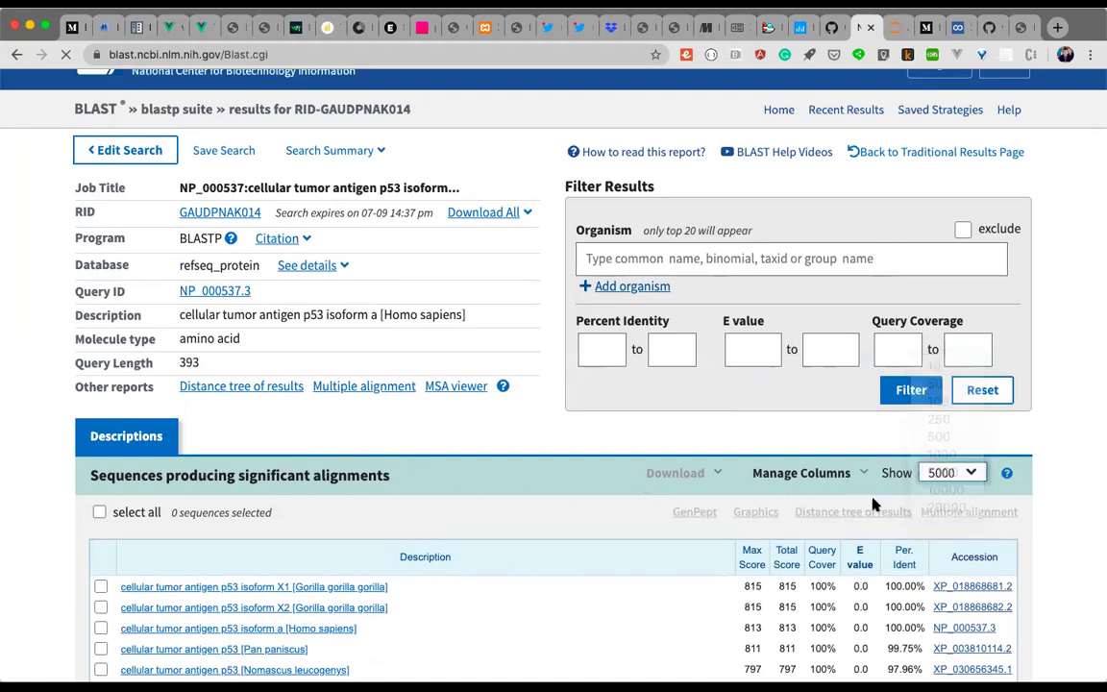
pyautogui.click(969, 475)
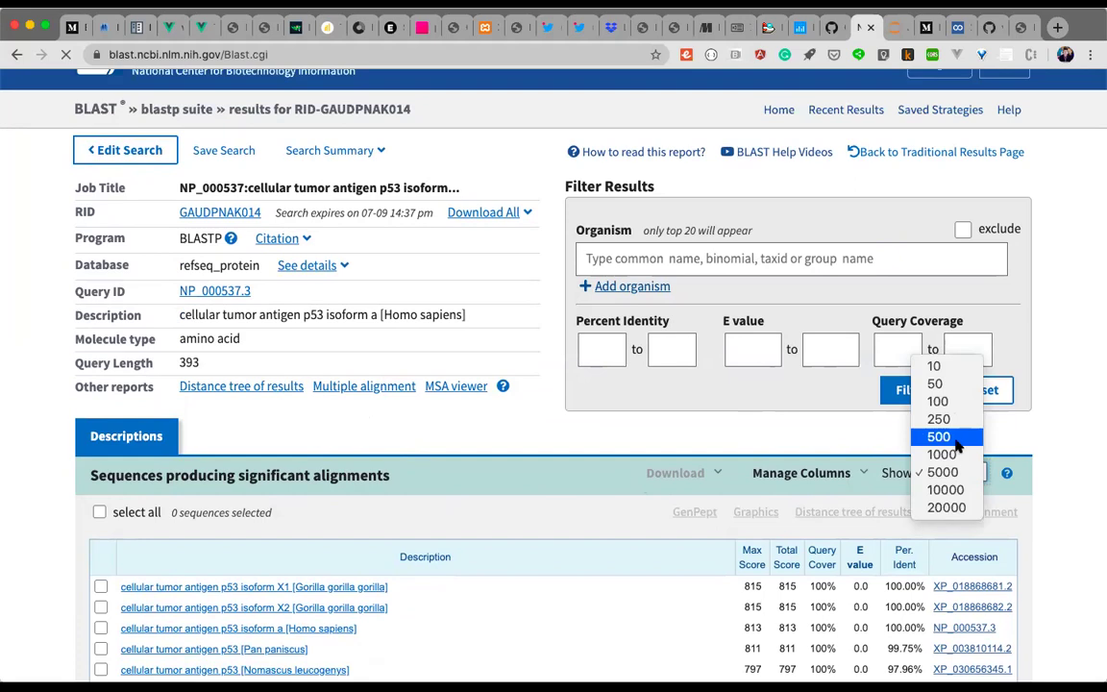
pyautogui.click(953, 438)
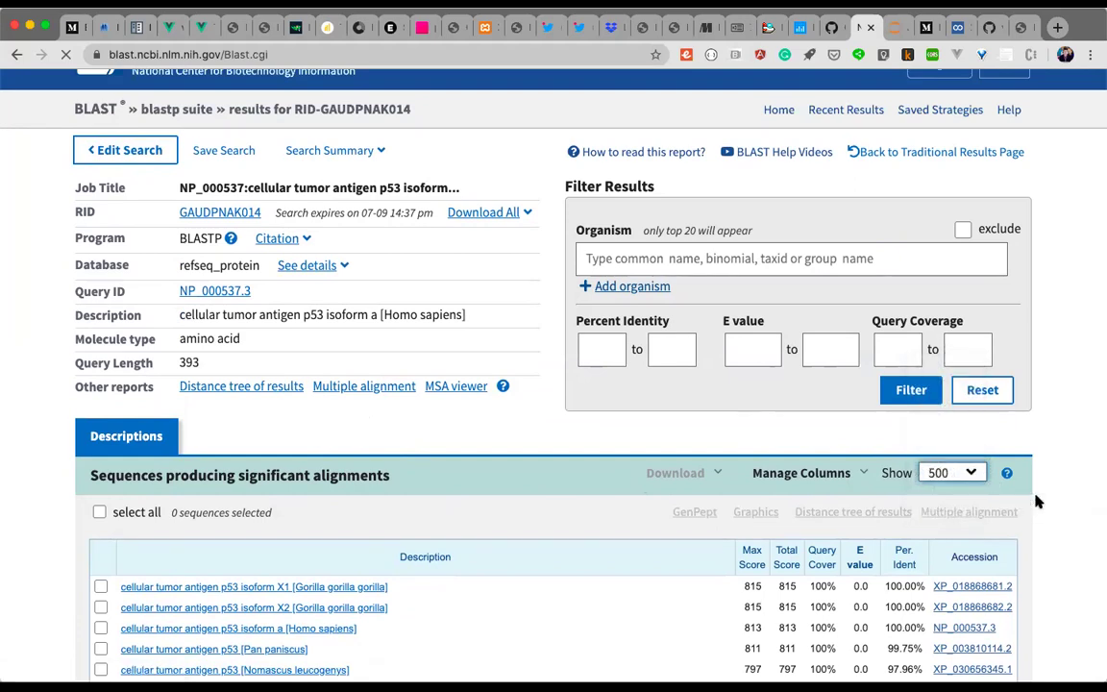
pyautogui.scroll(-1, 1036, 500)
pyautogui.scroll(-7, 1036, 500)
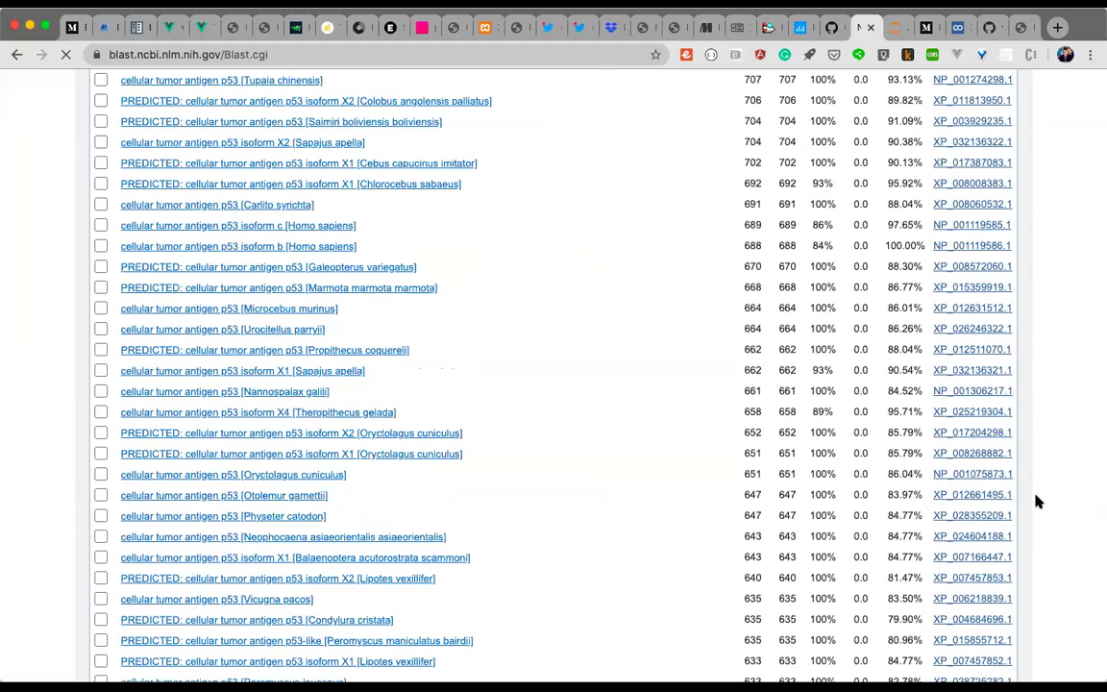
# Reduce the number of displayed sequences to 100 in the descriptions table
pyautogui.scroll(8, 946, 338)
pyautogui.click(940, 333)
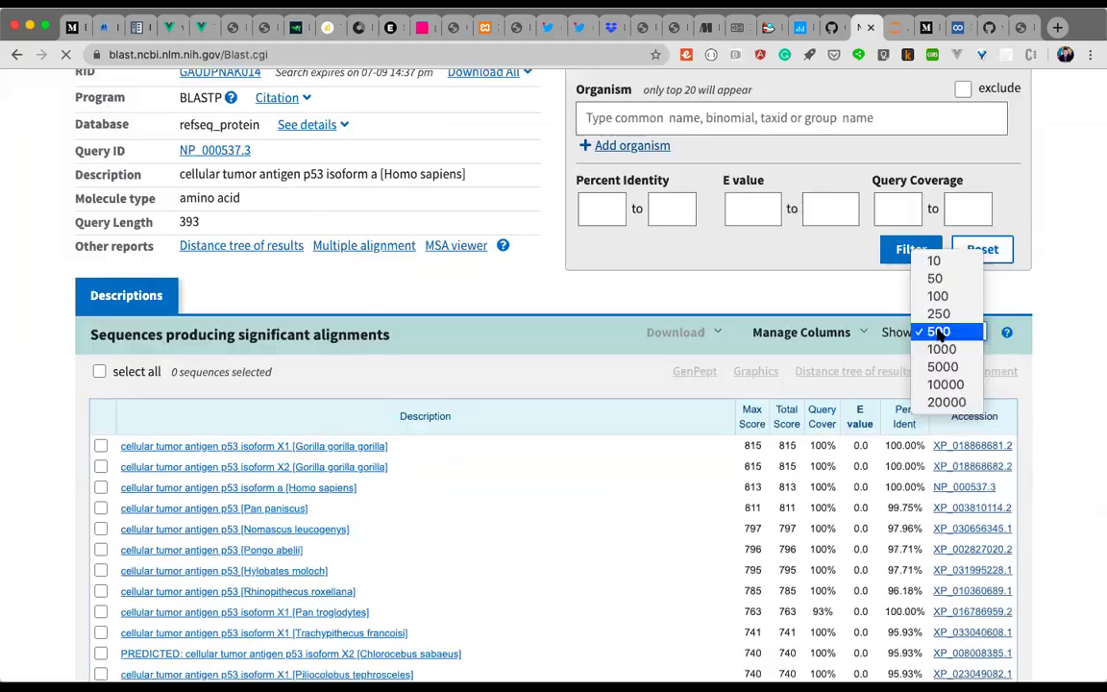
pyautogui.click(937, 296)
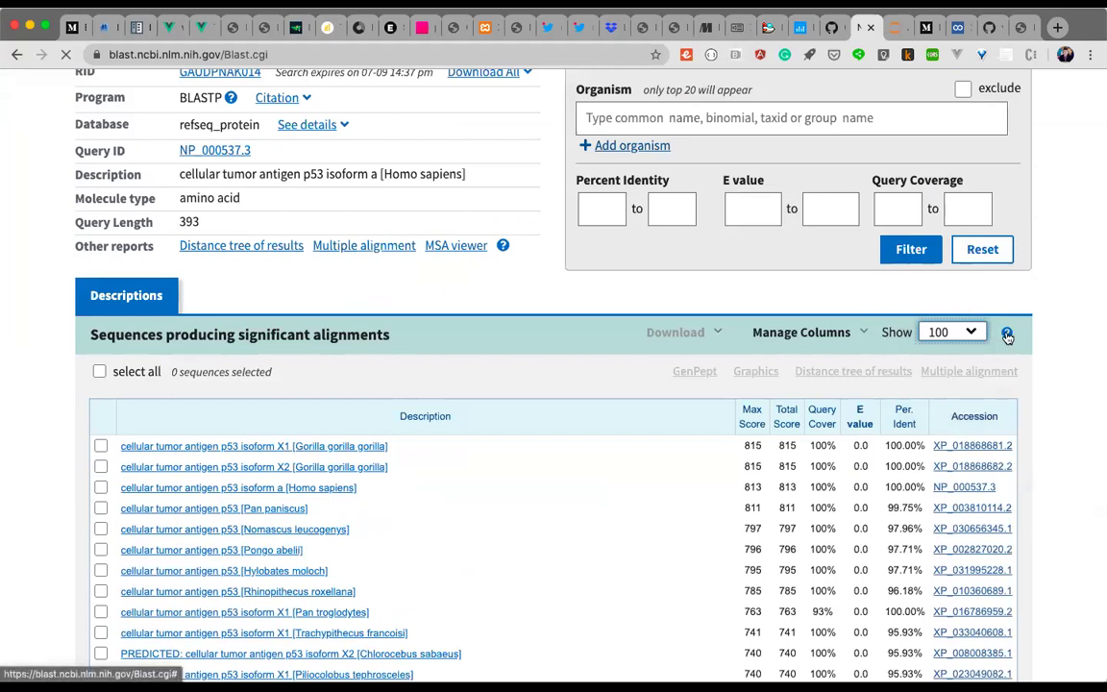
pyautogui.scroll(-15, 1020, 434)
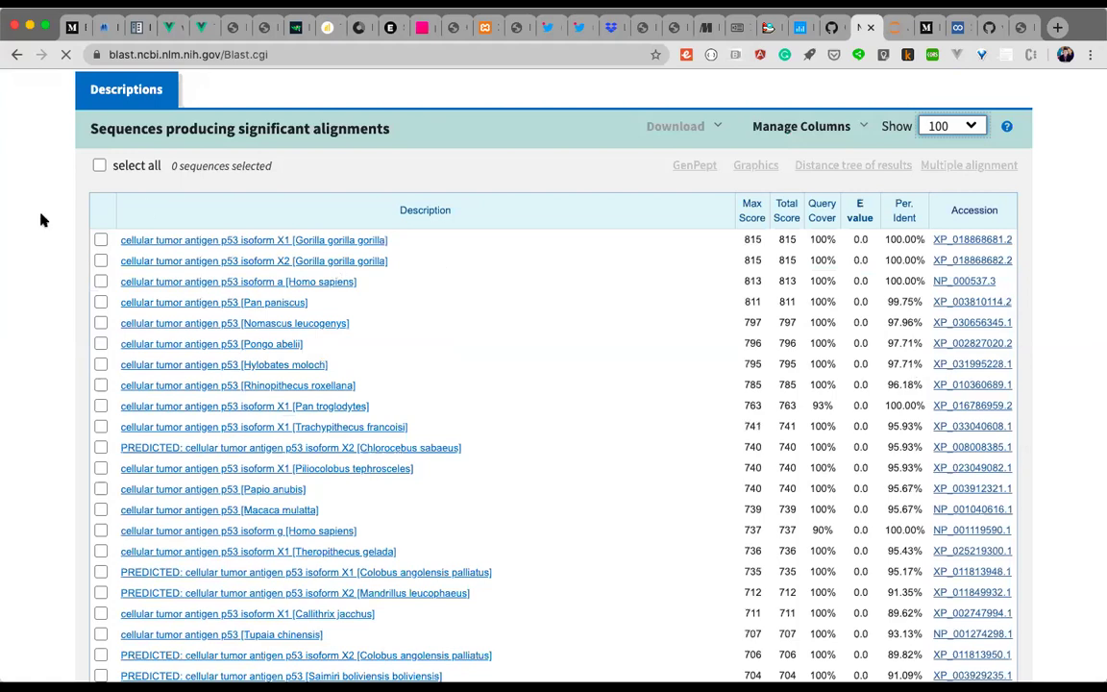
# Turn on the selection of all hits and set the number of displayed sequences to 5000
pyautogui.scroll(1, 57, 211)
pyautogui.click(99, 230)
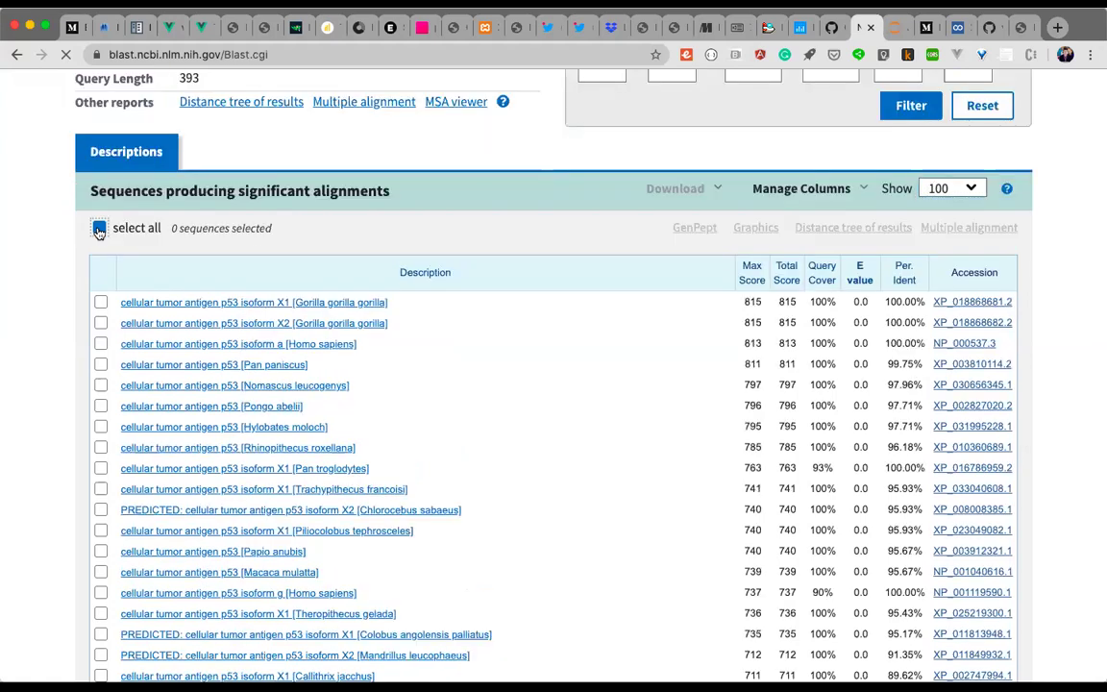
pyautogui.click(970, 187)
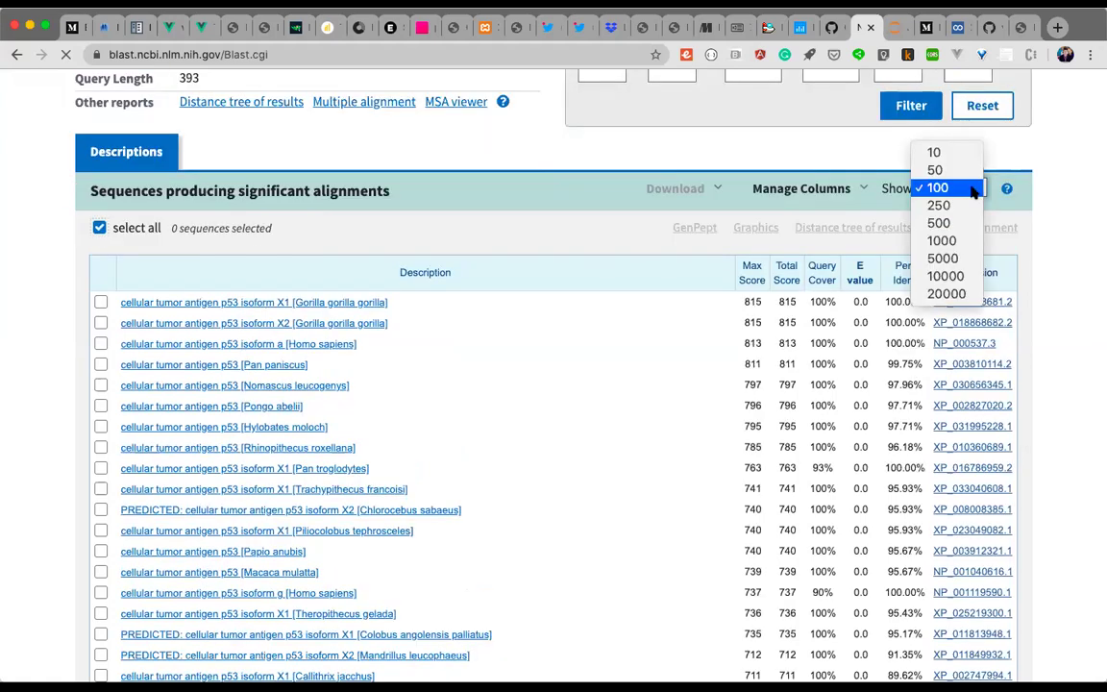
pyautogui.click(945, 258)
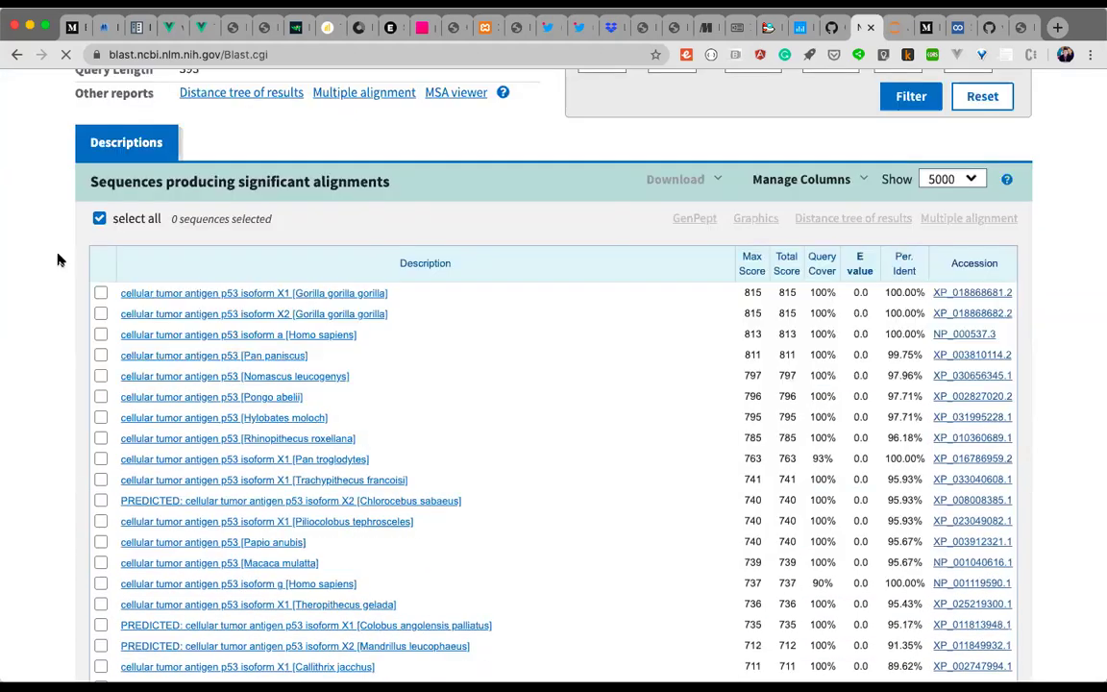
# Try to toggle the selection of all hits and of the first two Gorilla gorilla gorilla sequences
pyautogui.click(100, 219)
pyautogui.click(100, 220)
pyautogui.click(101, 292)
pyautogui.click(101, 314)
pyautogui.click(100, 294)
pyautogui.click(99, 220)
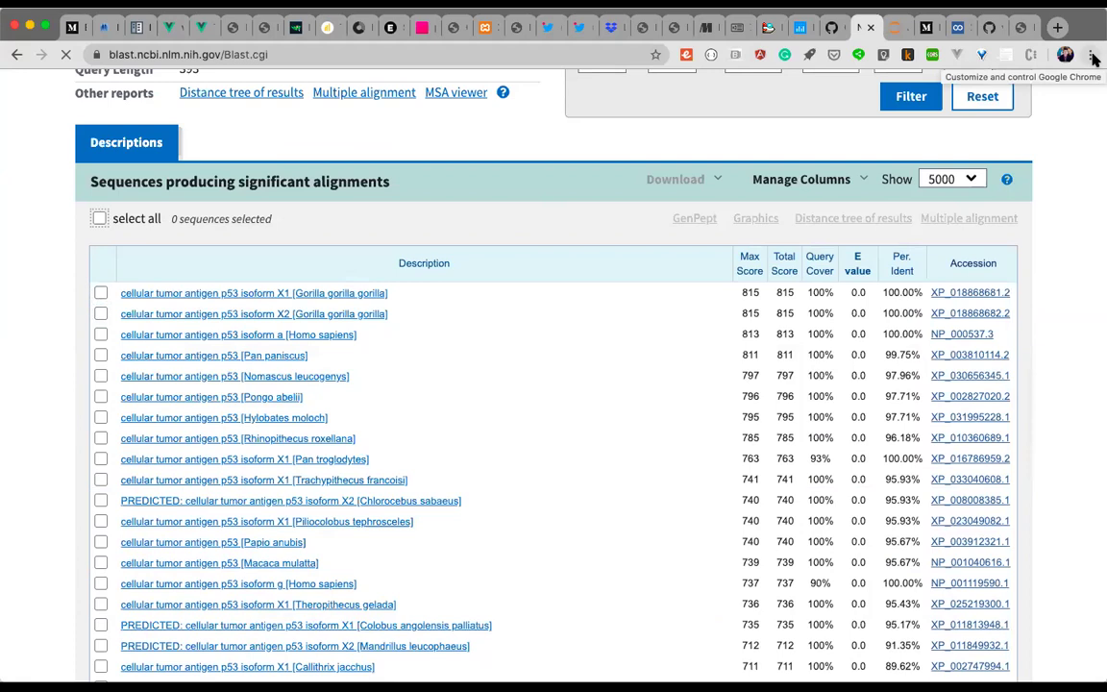
# Check the results page's console in the browser's developer tools and close them again
pyautogui.click(1091, 55)
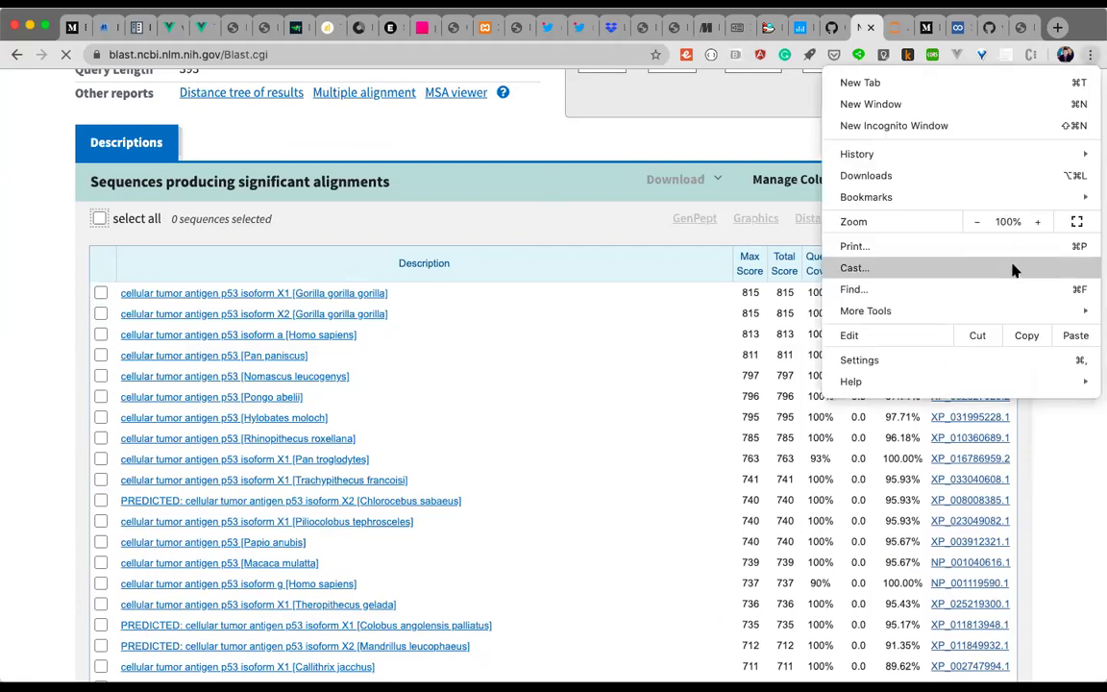
pyautogui.moveTo(1013, 311)
pyautogui.click(660, 433)
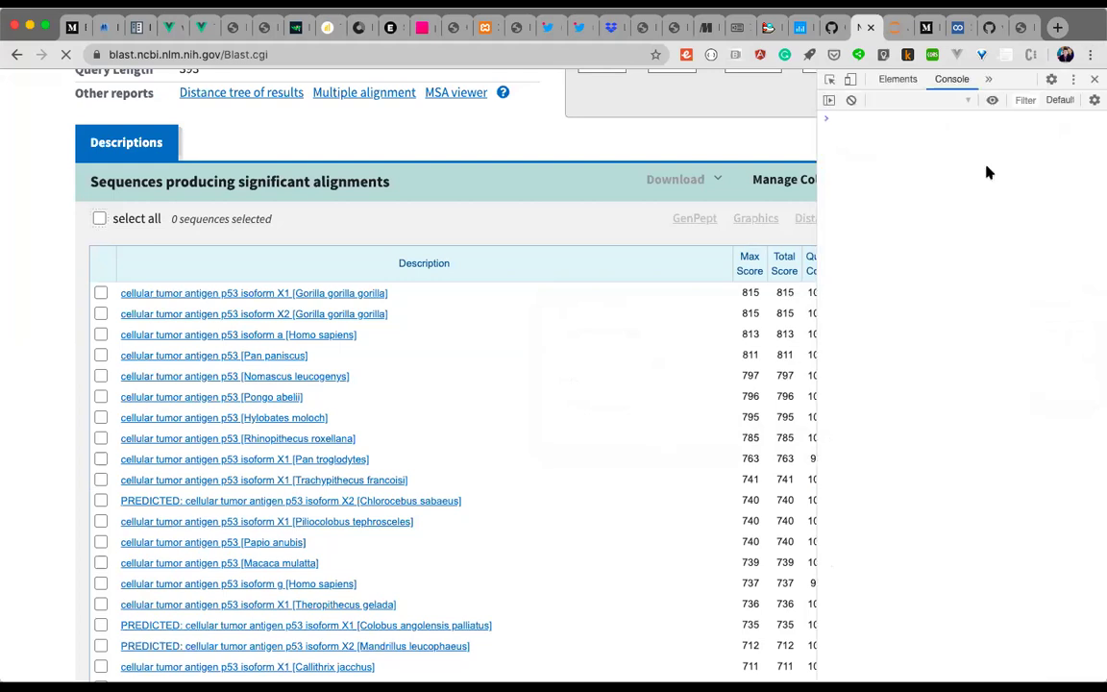
pyautogui.click(1093, 79)
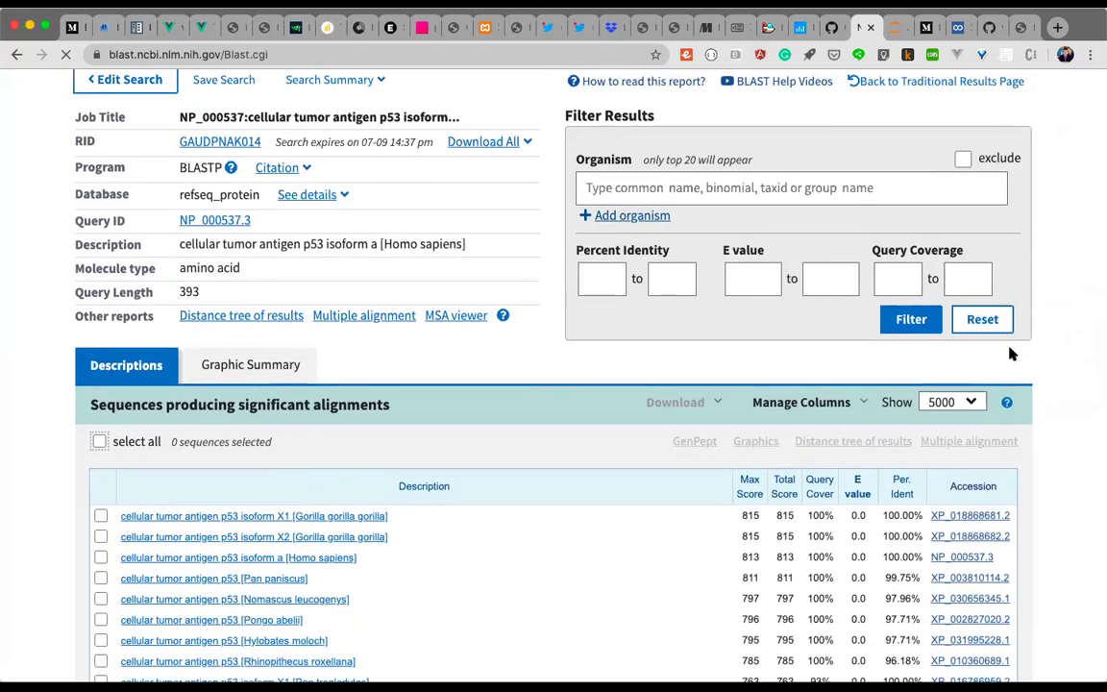
# Look through the loaded hit list past the rabbit, whale and rodent entries and return to its beginning
pyautogui.scroll(-2, 1006, 353)
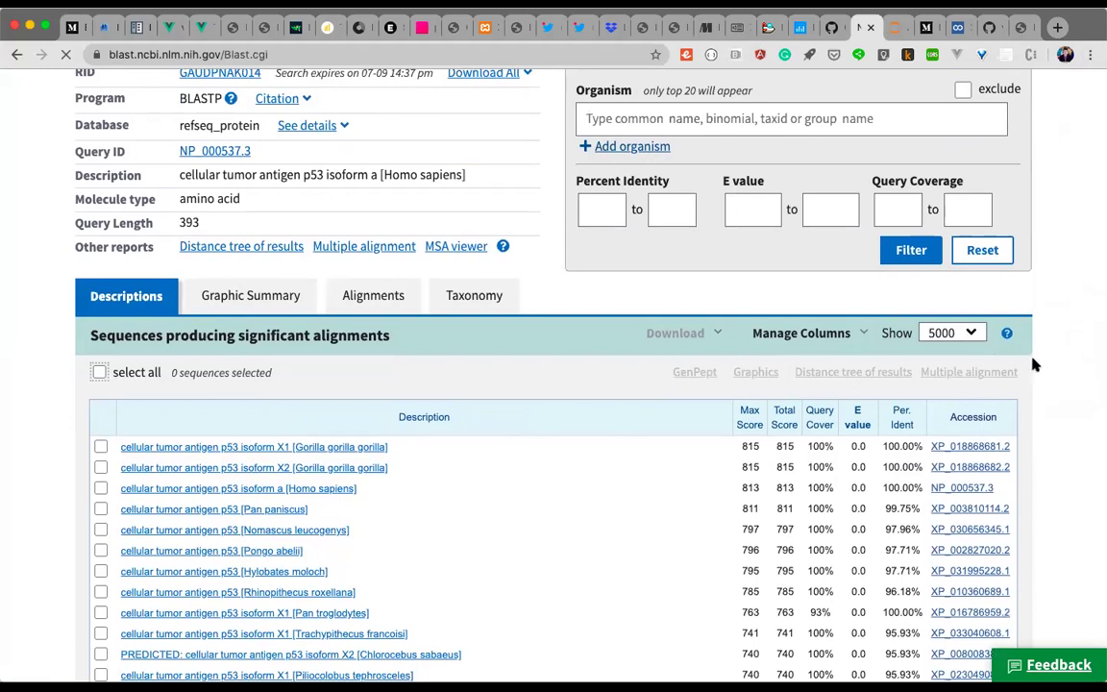
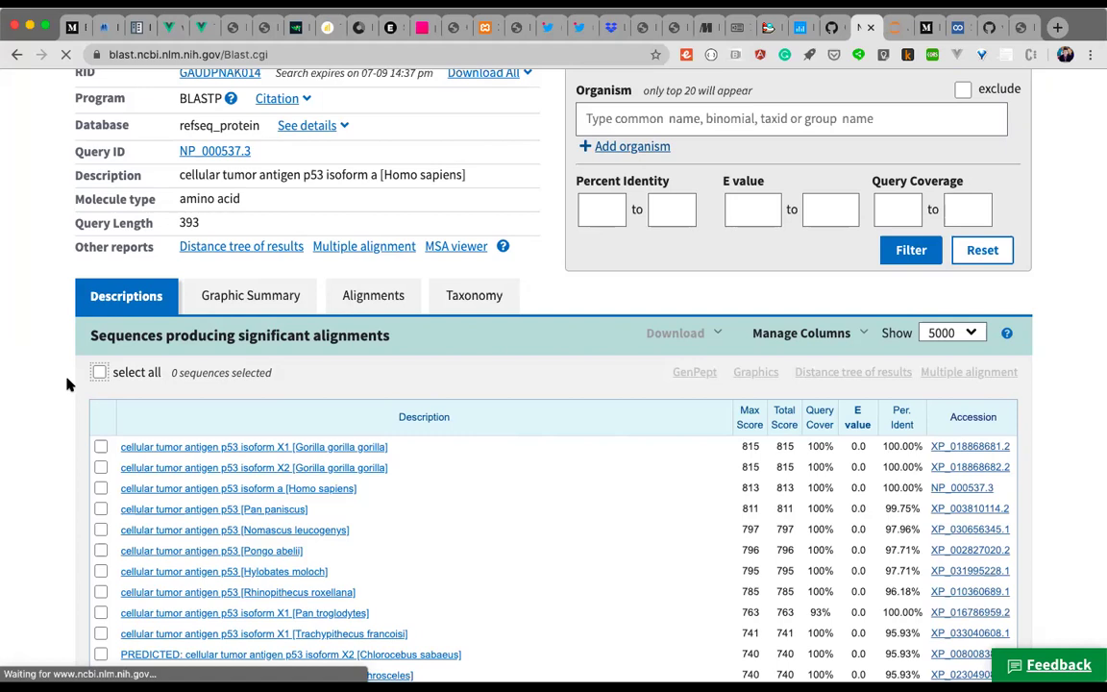
pyautogui.scroll(-4, 67, 482)
pyautogui.scroll(-8, 67, 482)
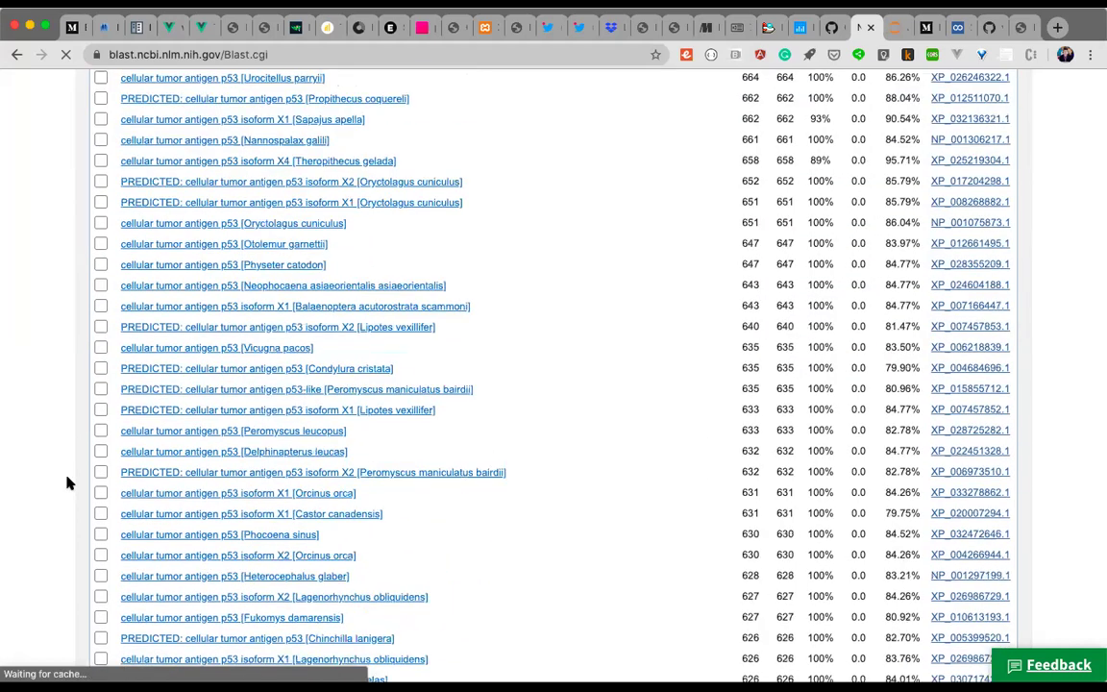
pyautogui.scroll(-4, 67, 483)
pyautogui.scroll(8, 67, 482)
pyautogui.scroll(7, 68, 482)
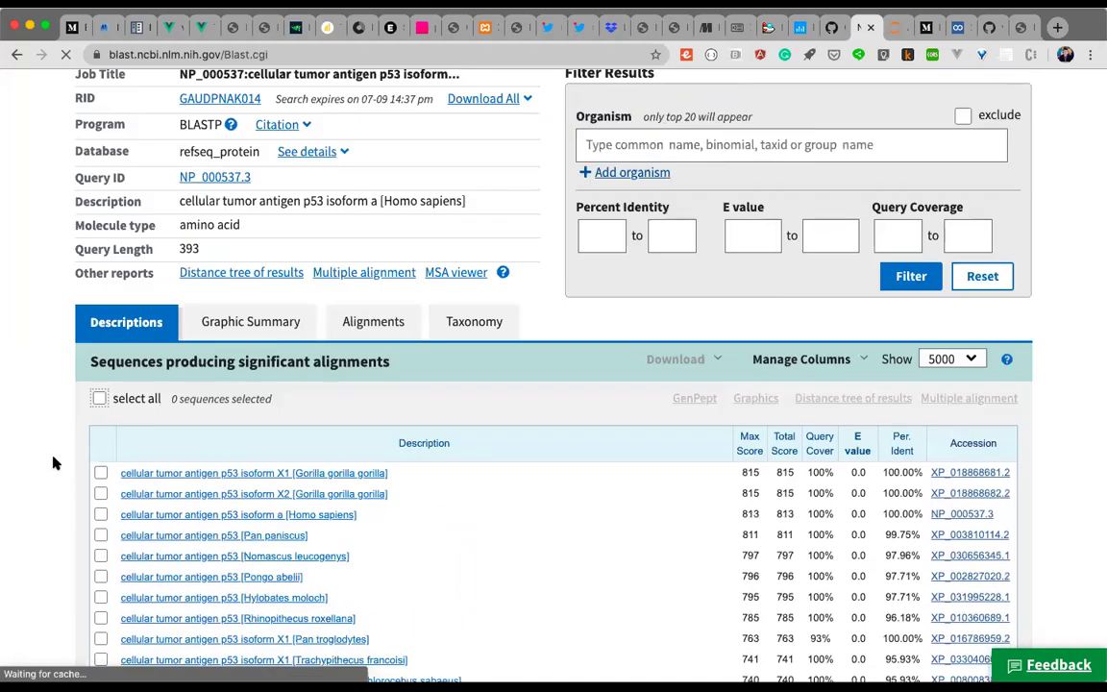
# Select all sequences producing significant alignments in the descriptions table
pyautogui.click(98, 398)
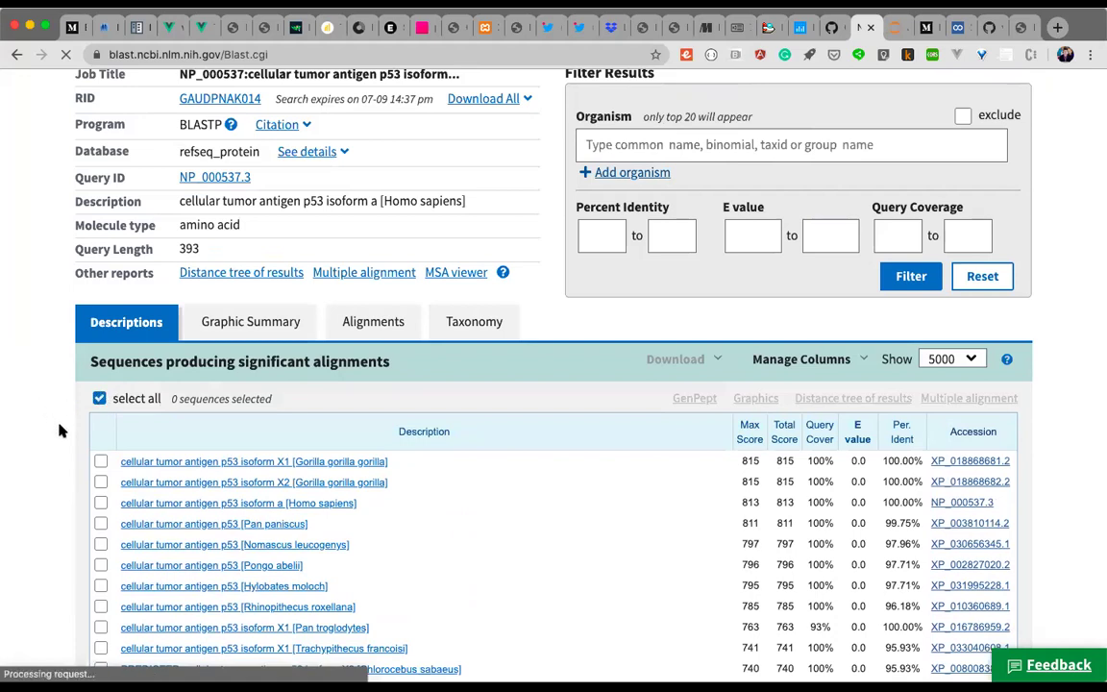
pyautogui.scroll(-1, 59, 431)
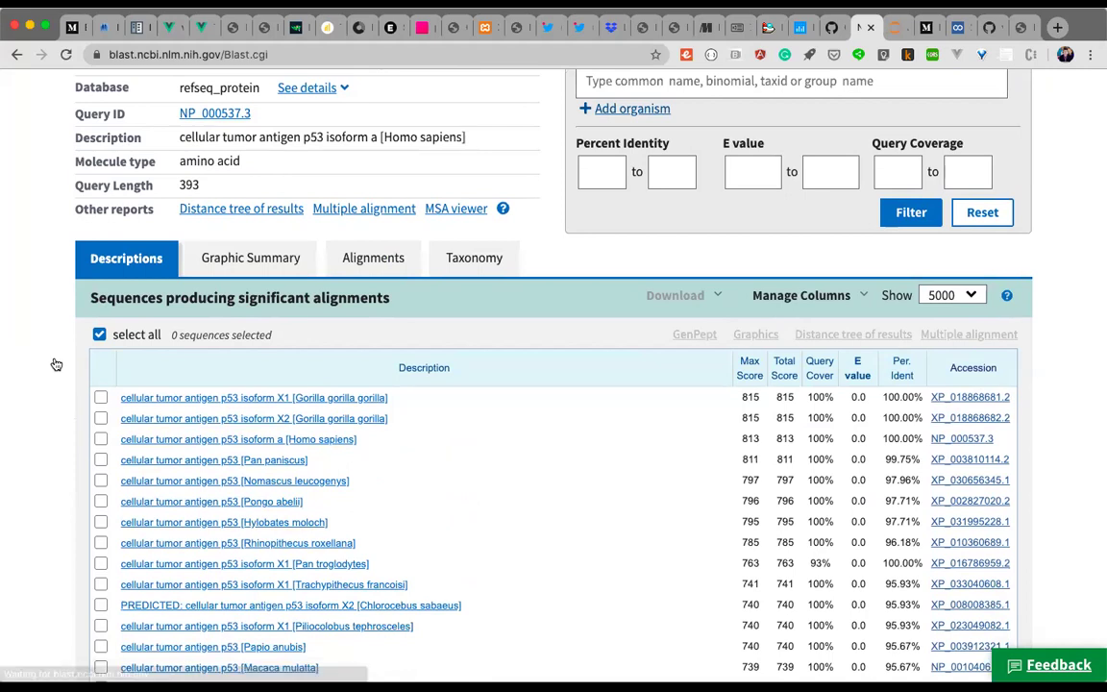
pyautogui.click(98, 334)
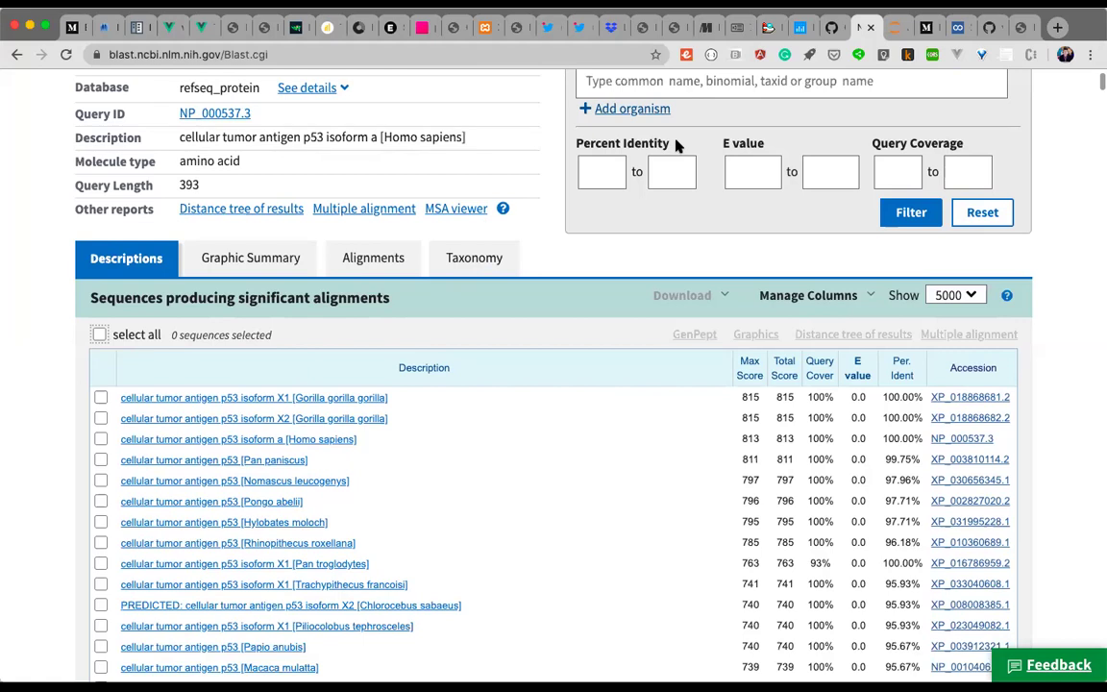
pyautogui.click(100, 336)
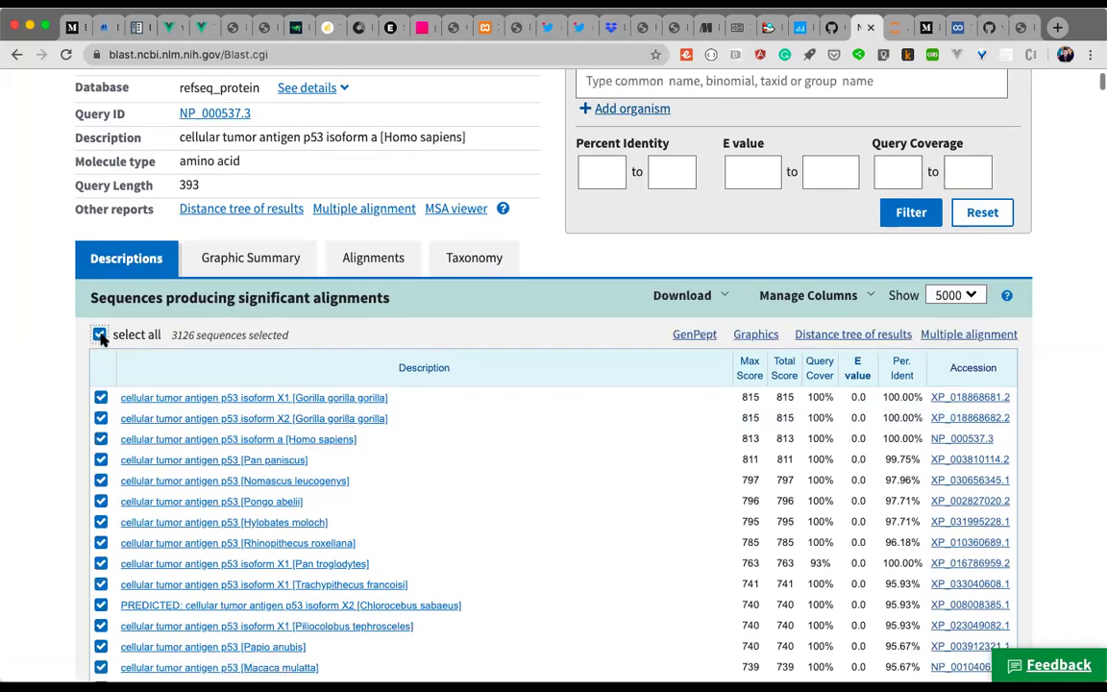
pyautogui.scroll(-2, 573, 462)
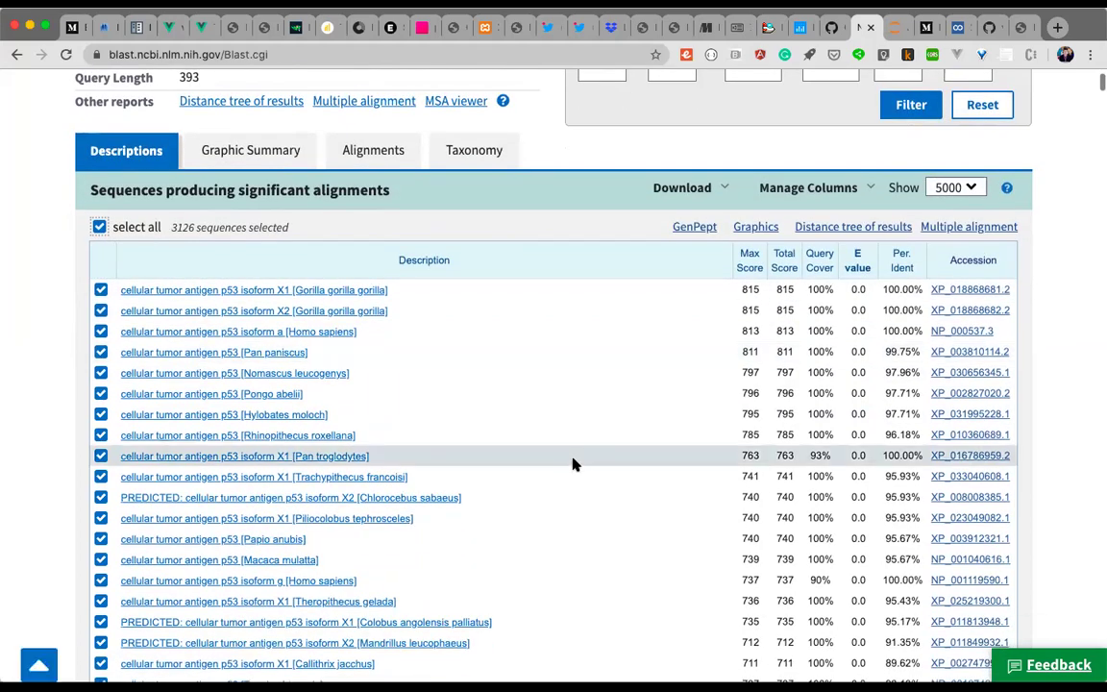
# Show the taxonomy lineage report for the selected hits and examine the hit numbers from cellular organisms down to Homininae
pyautogui.click(470, 158)
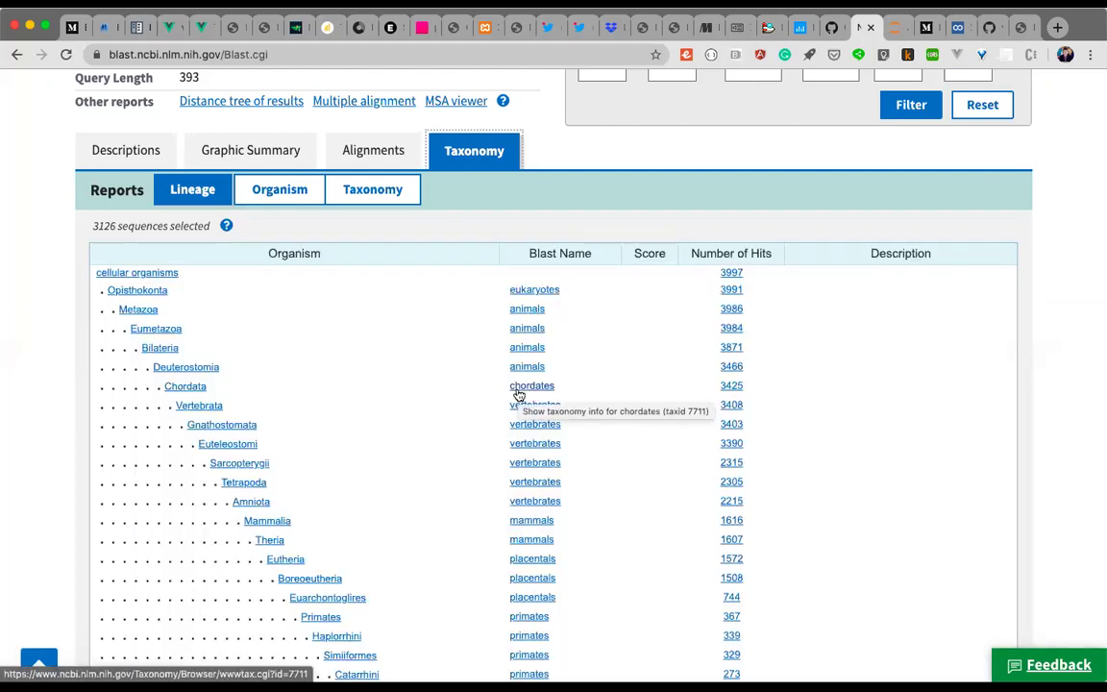
pyautogui.scroll(-3, 1034, 388)
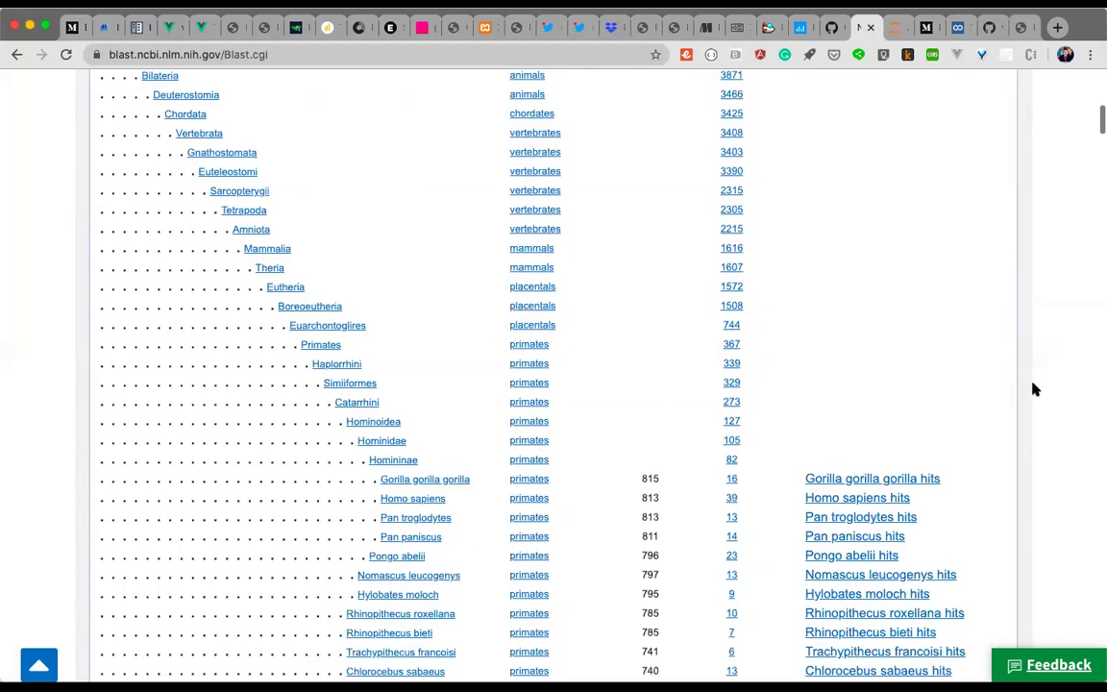
pyautogui.scroll(2, 1033, 388)
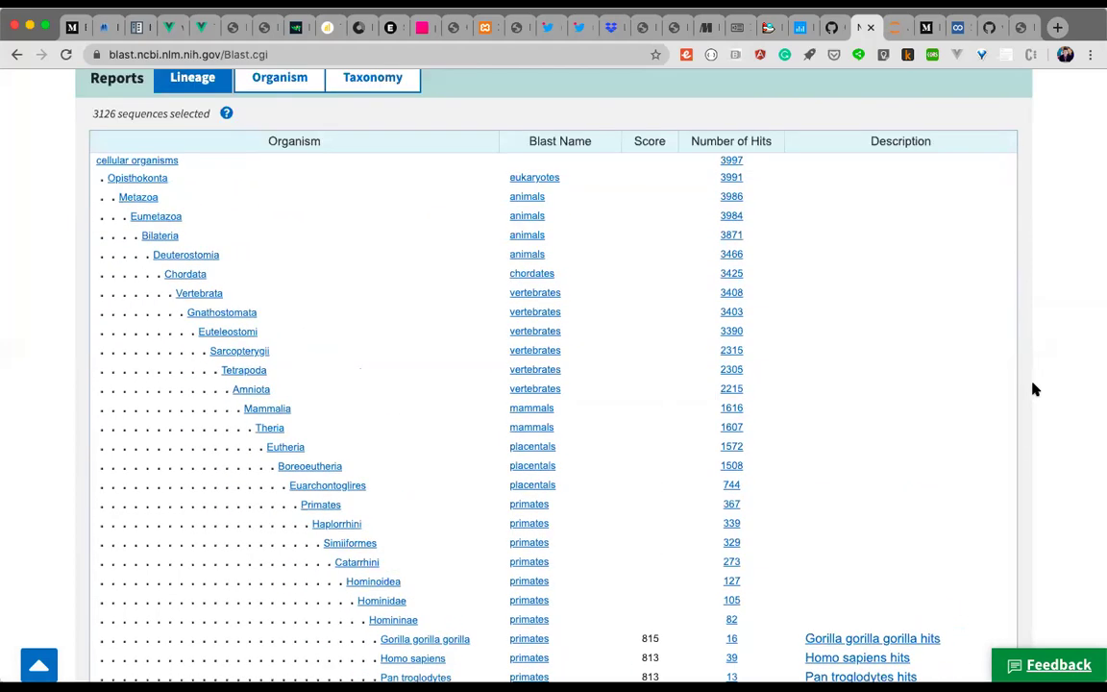
# Look through the lineage report from the primate entries past rodents, whales, ungulates, carnivores and marsupials to the reptiles and birds
pyautogui.scroll(-3, 1033, 389)
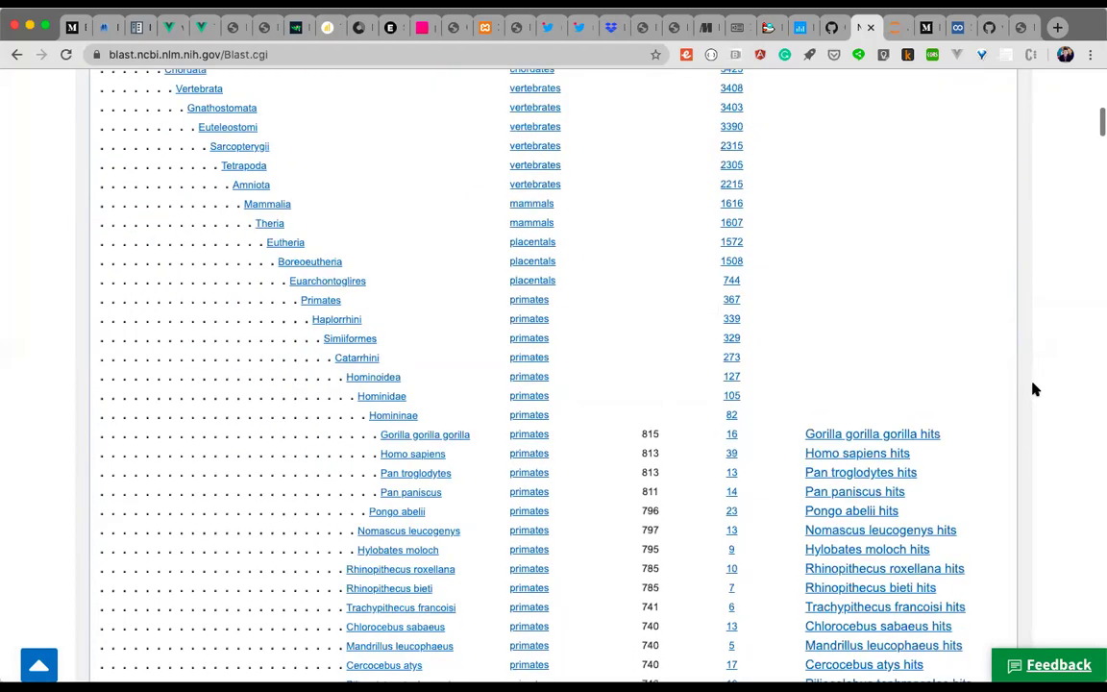
pyautogui.scroll(-2, 1067, 388)
pyautogui.scroll(-3, 1066, 390)
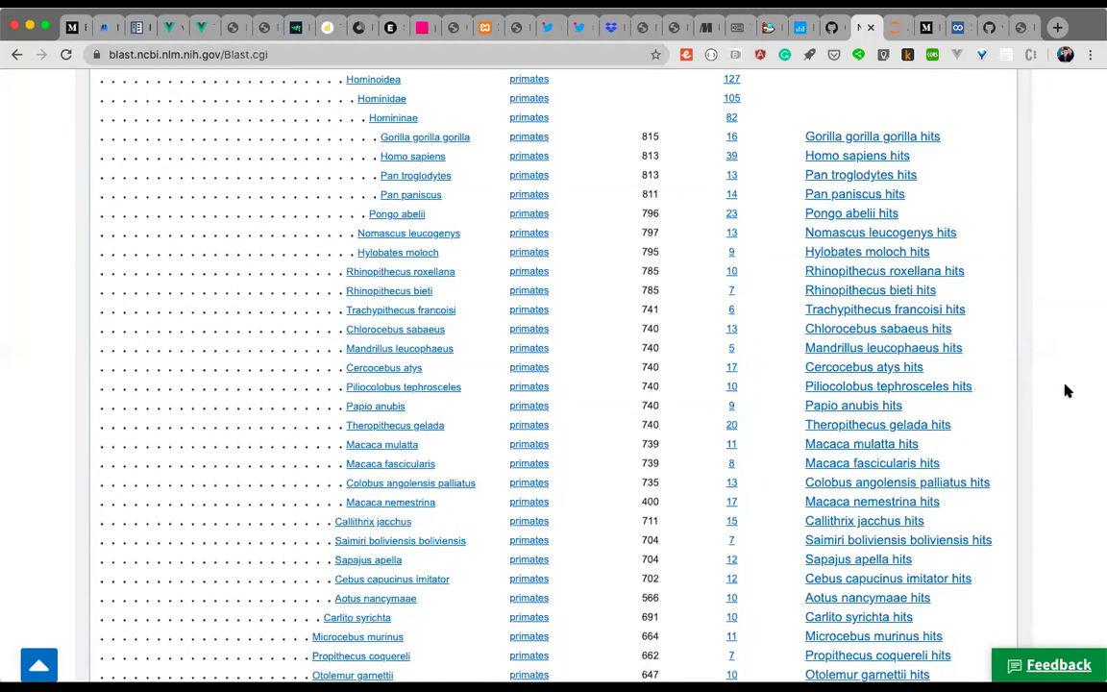
pyautogui.scroll(-10, 1056, 418)
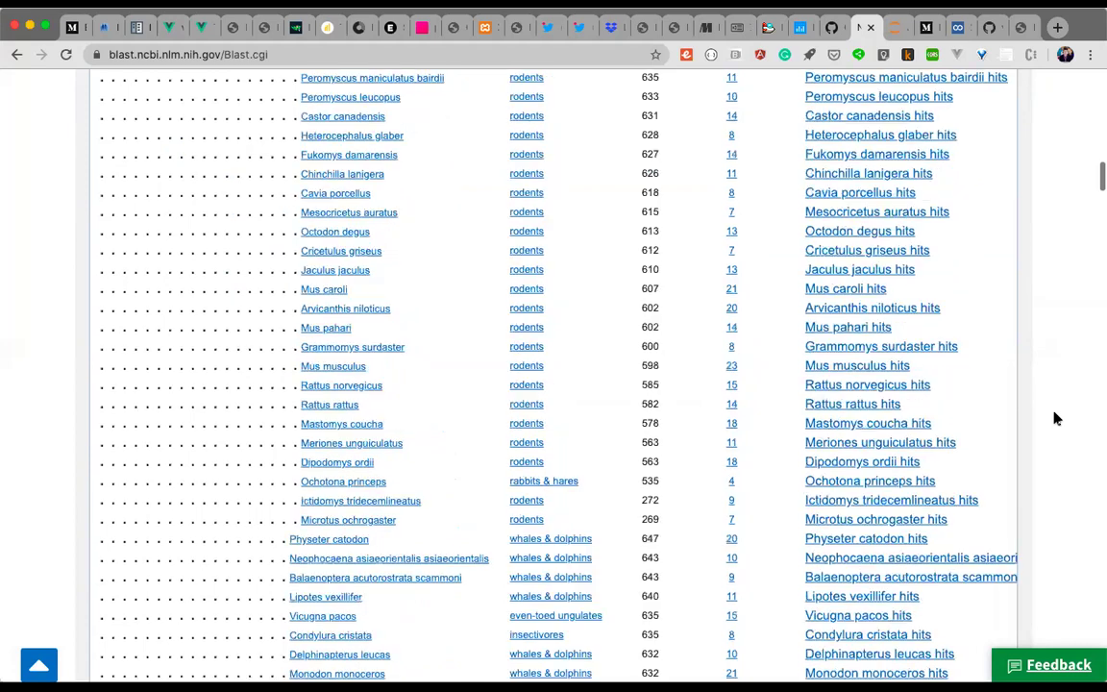
pyautogui.scroll(-8, 1056, 418)
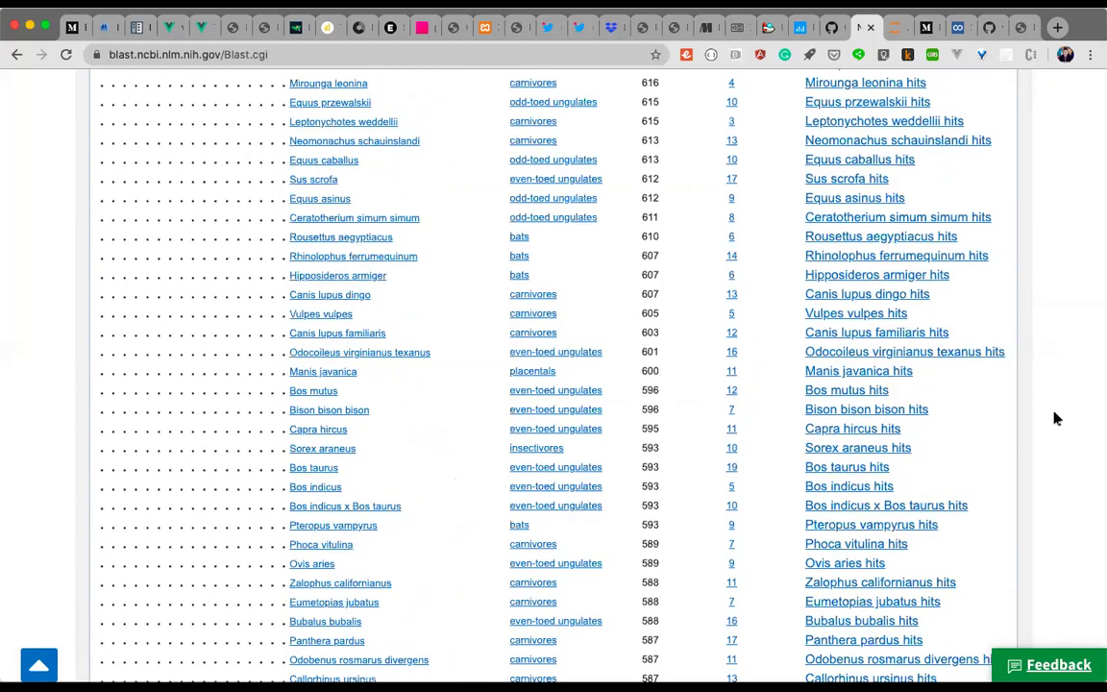
pyautogui.scroll(-6, 1056, 417)
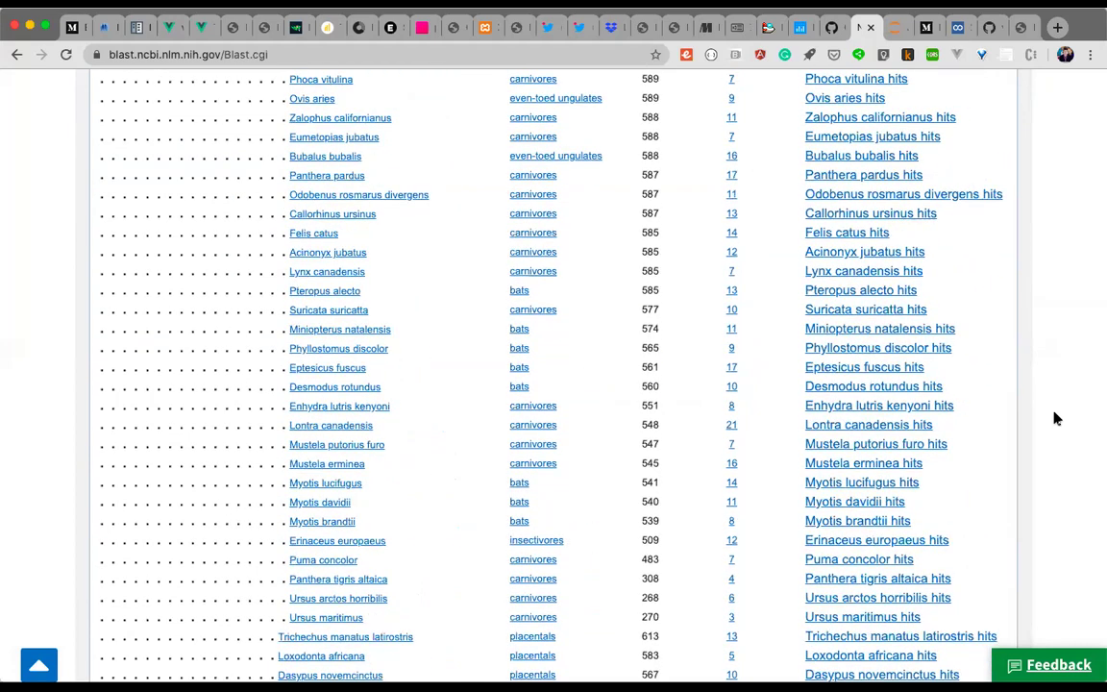
pyautogui.scroll(-9, 1056, 417)
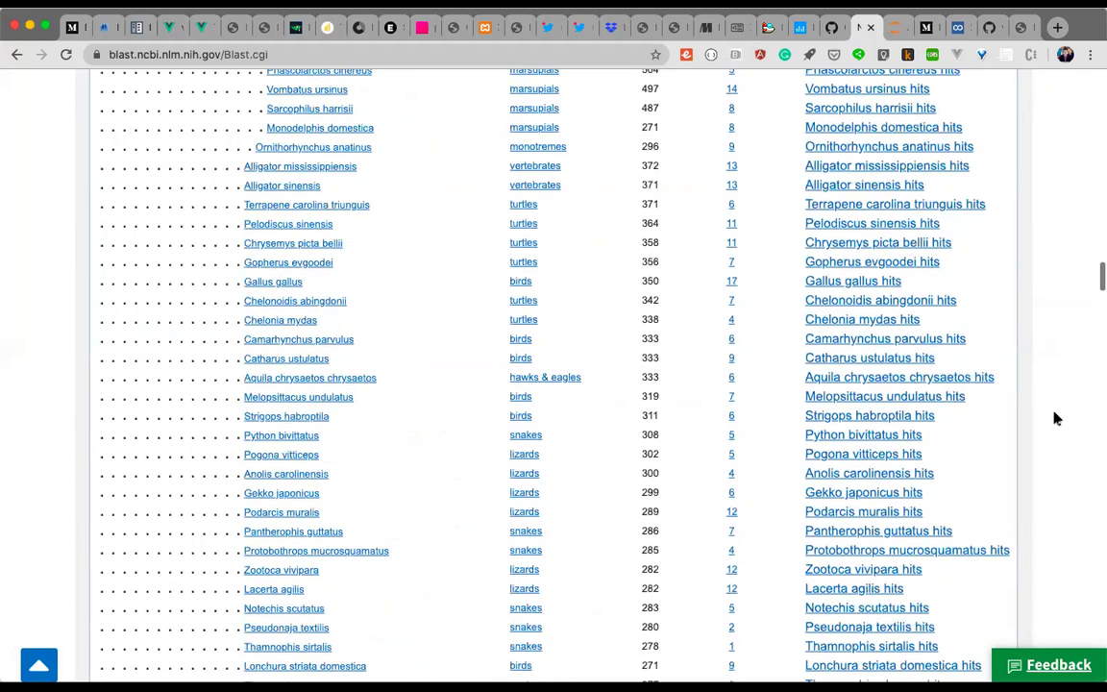
pyautogui.scroll(-6, 1055, 418)
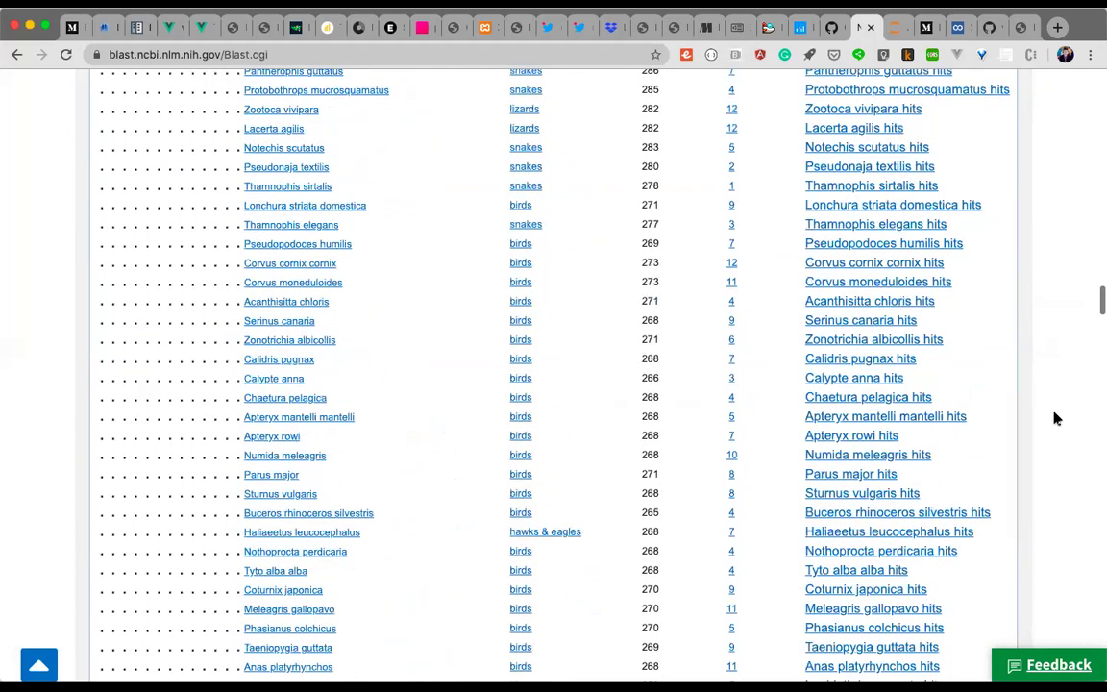
pyautogui.scroll(-1, 1055, 418)
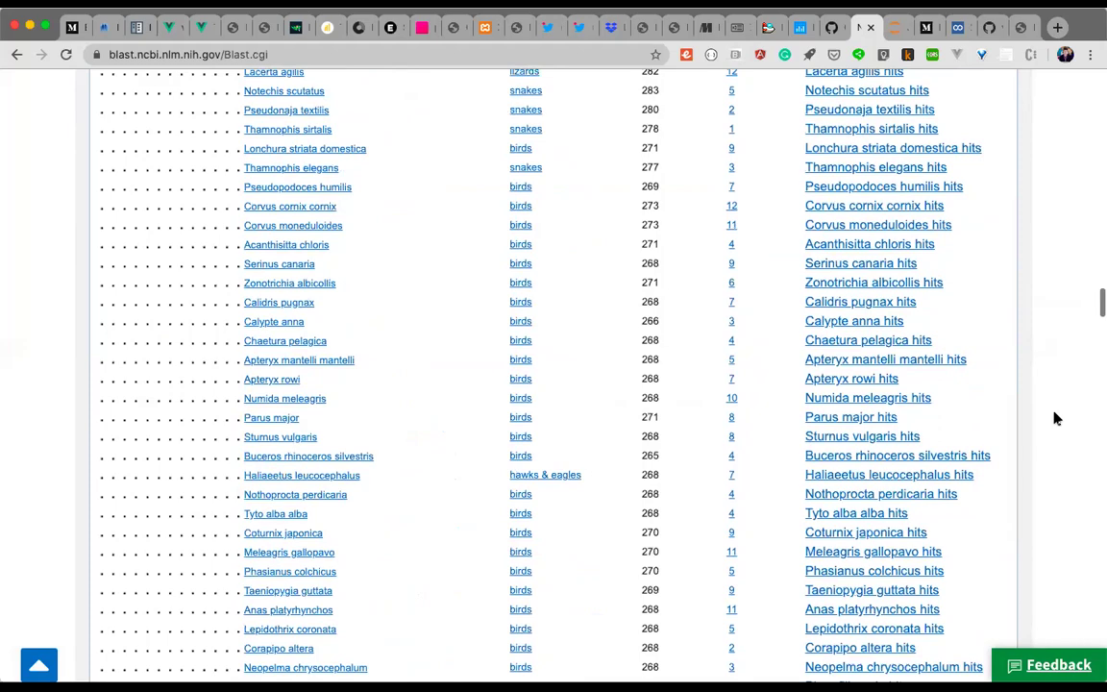
# Return to the whale and ungulate entries of the lineage report and examine the carnivore, bat, other placental and marsupial groups
pyautogui.scroll(1, 1056, 418)
pyautogui.scroll(9, 1056, 418)
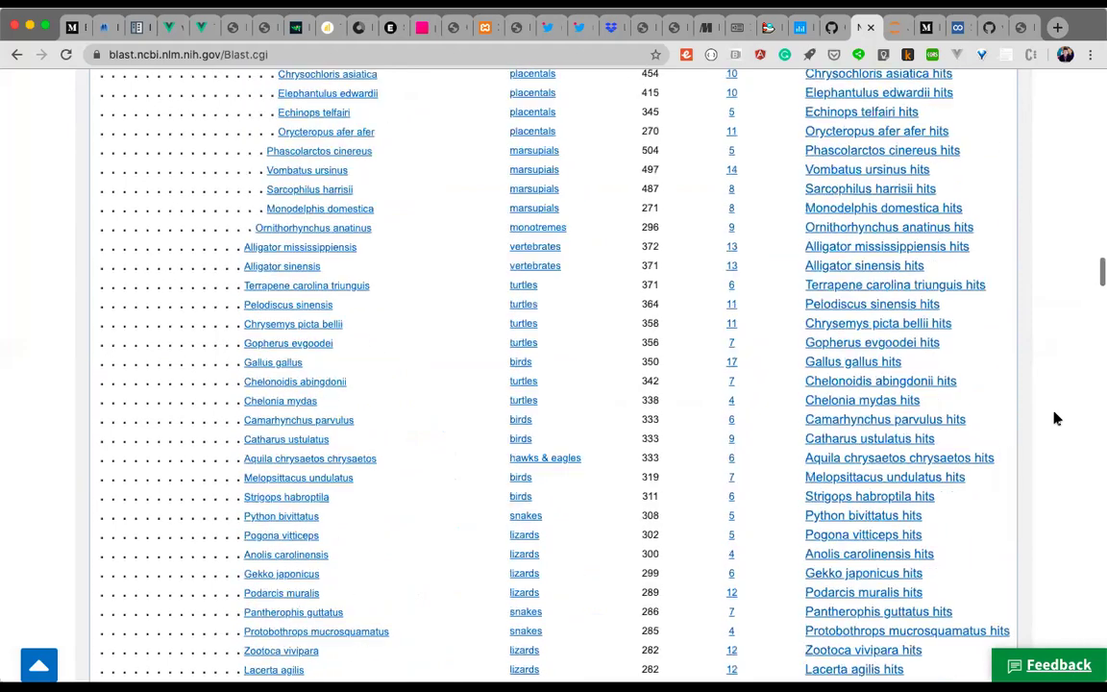
pyautogui.scroll(3, 1056, 418)
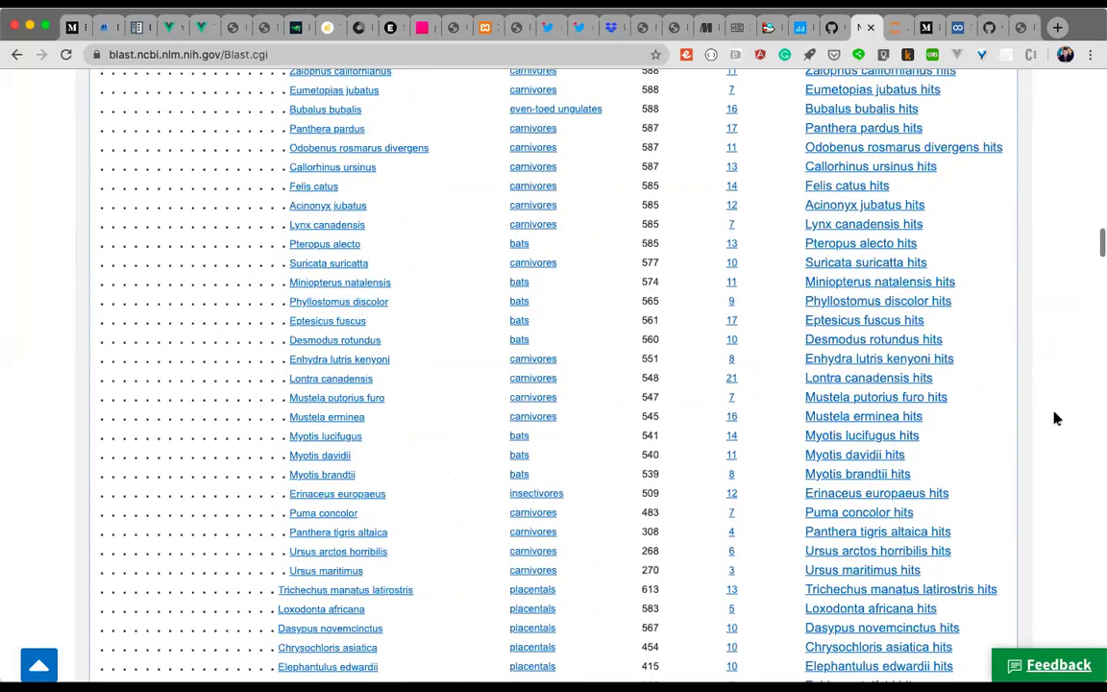
pyautogui.scroll(5, 1056, 418)
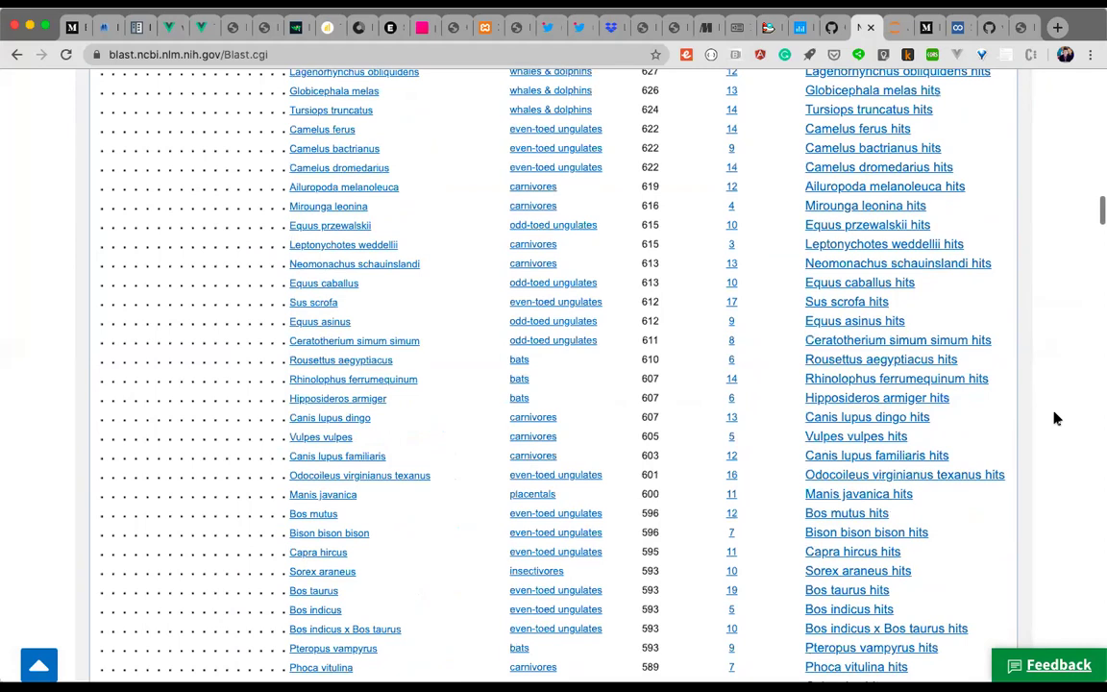
pyautogui.scroll(2, 1055, 418)
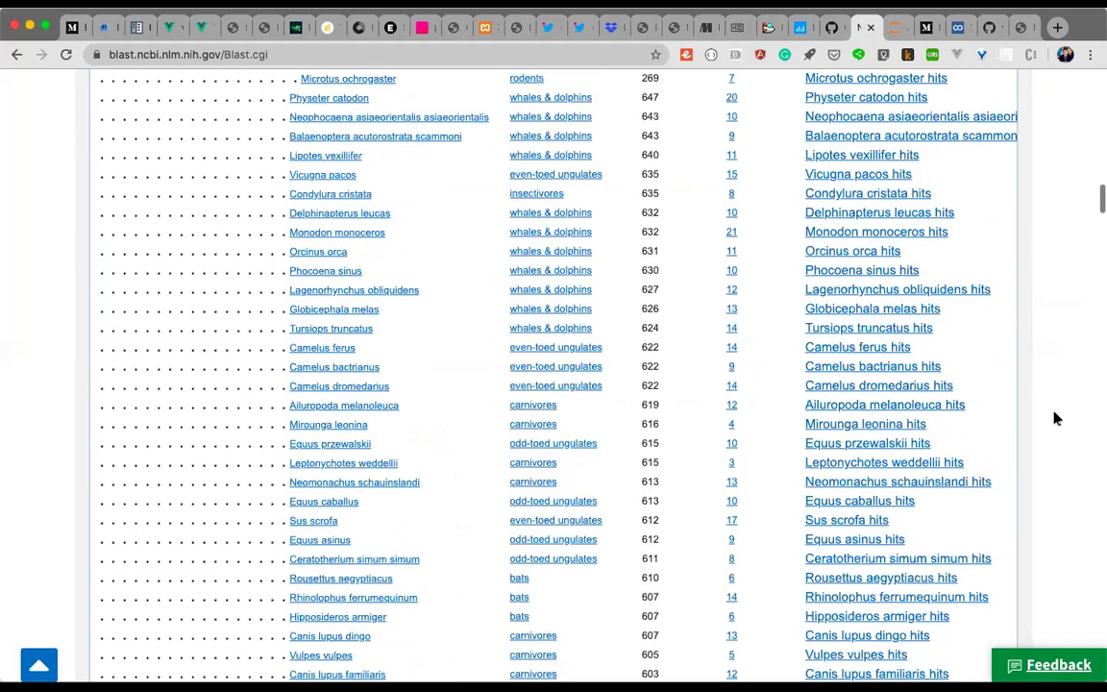
pyautogui.scroll(-7, 1056, 418)
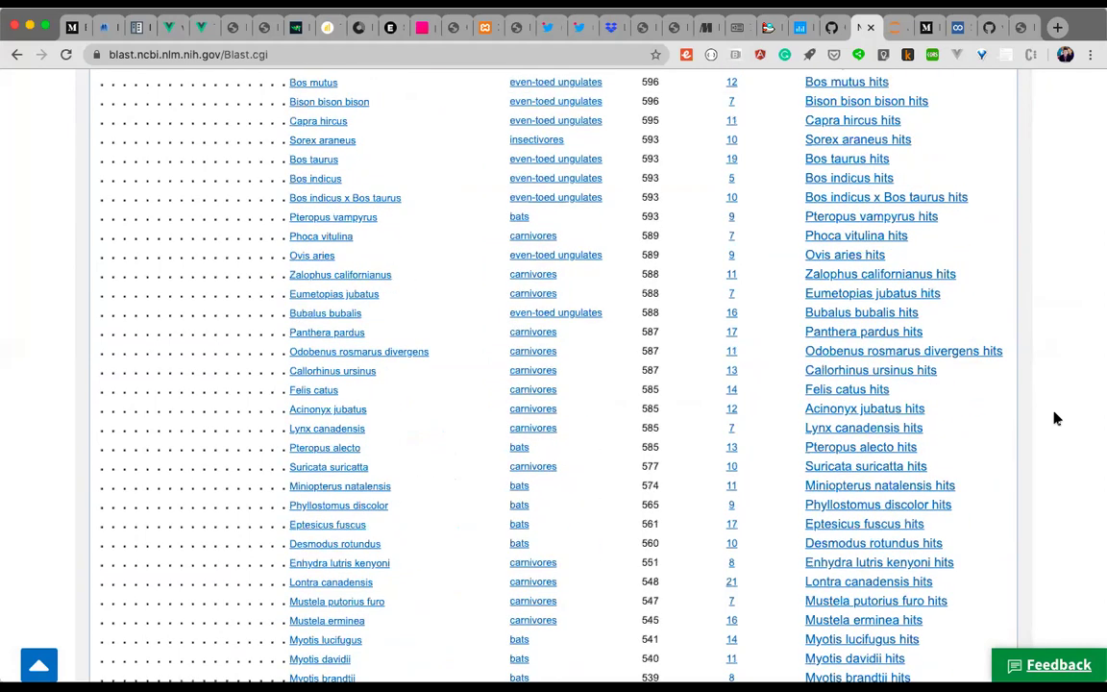
pyautogui.scroll(-5, 1056, 418)
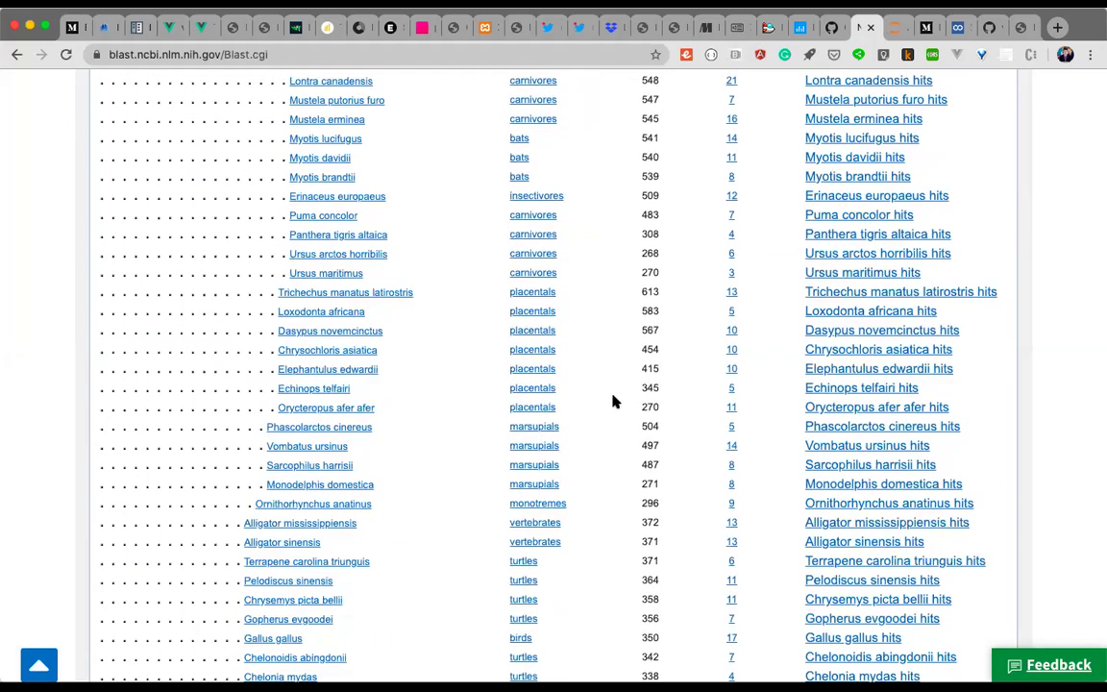
pyautogui.scroll(-1, 577, 269)
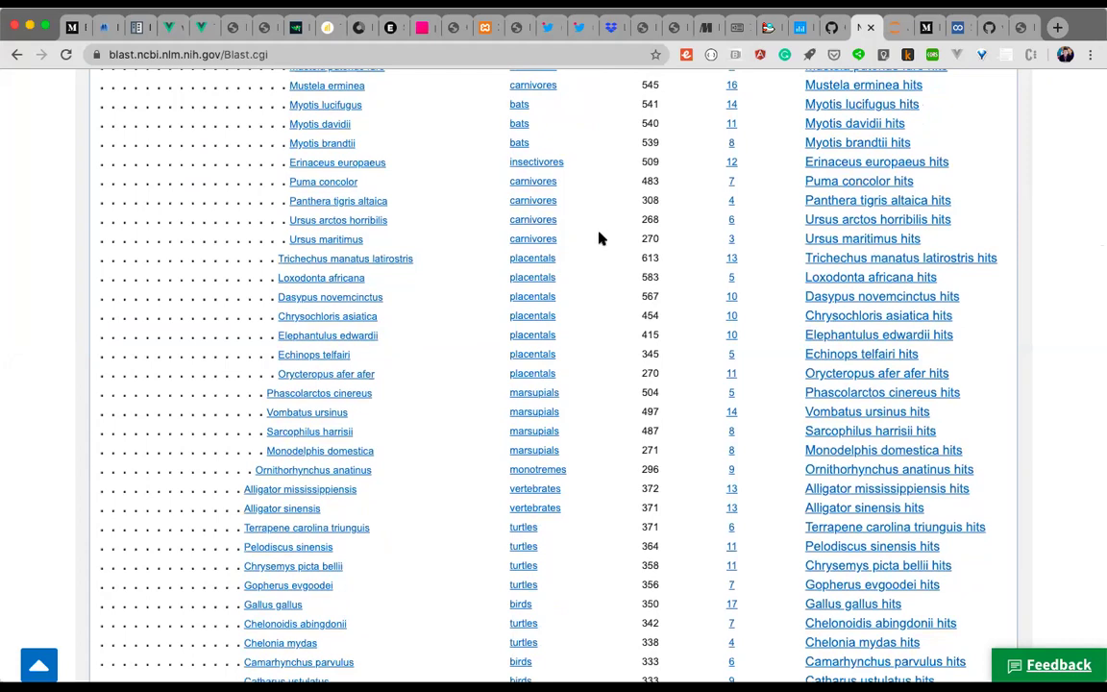
pyautogui.scroll(-1, 597, 285)
pyautogui.scroll(1, 597, 285)
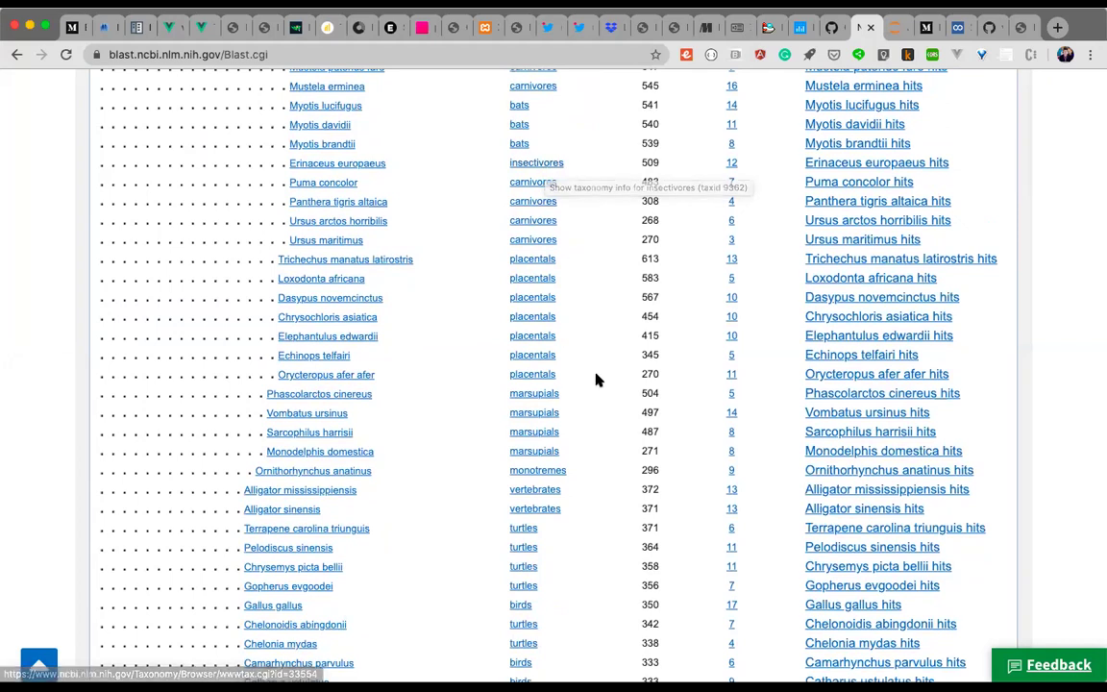
pyautogui.scroll(-1, 586, 375)
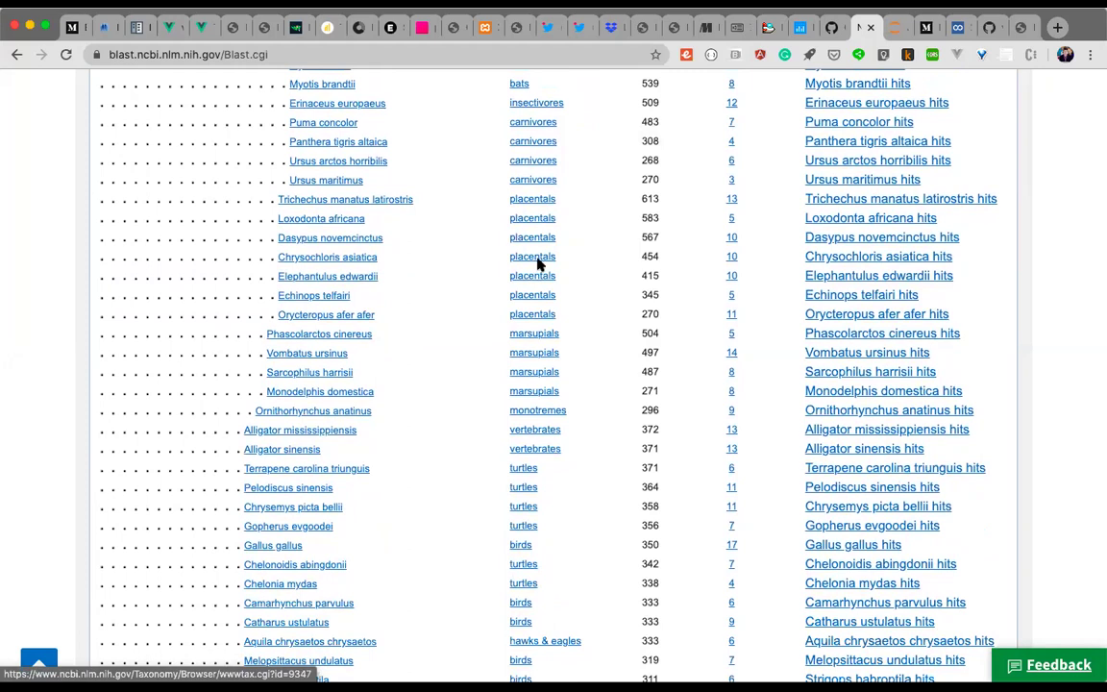
pyautogui.scroll(-1, 598, 425)
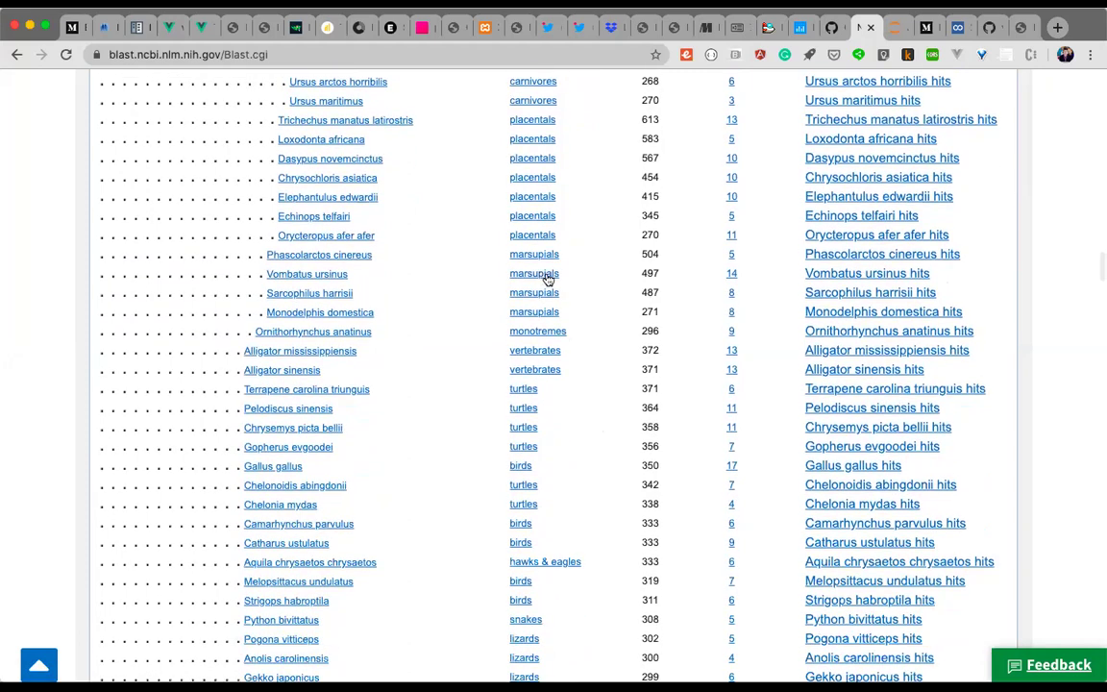
# Examine the blast names and scores of the turtle, lizard, snake, bird and crocodile entries in the lineage report
pyautogui.scroll(-3, 583, 400)
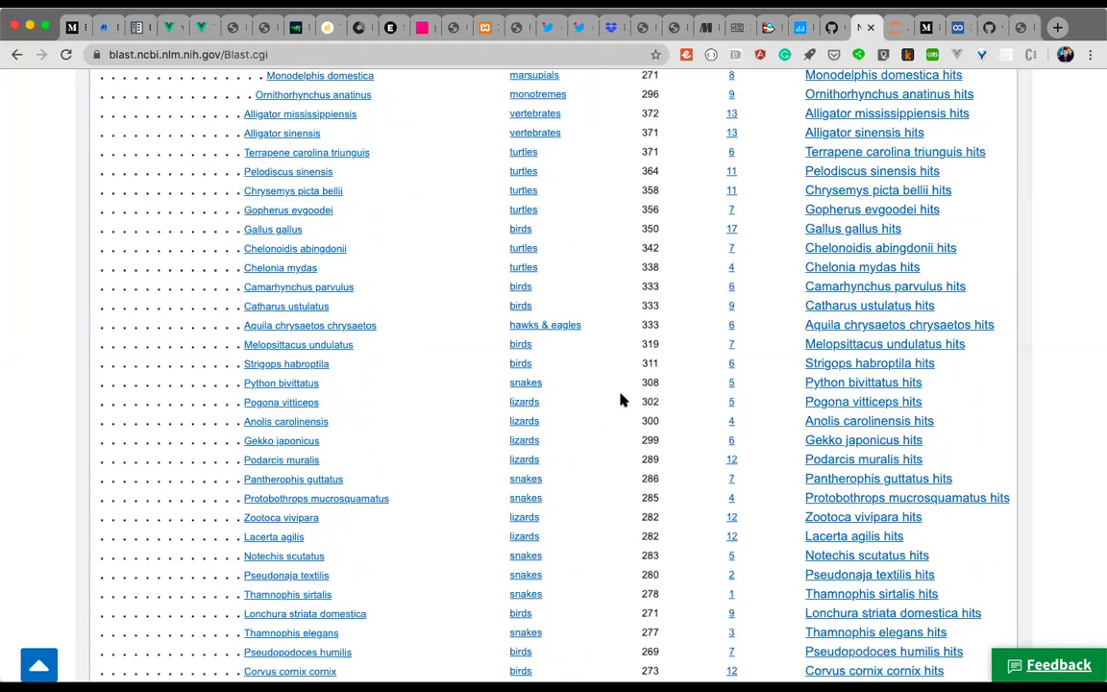
pyautogui.scroll(-2, 620, 399)
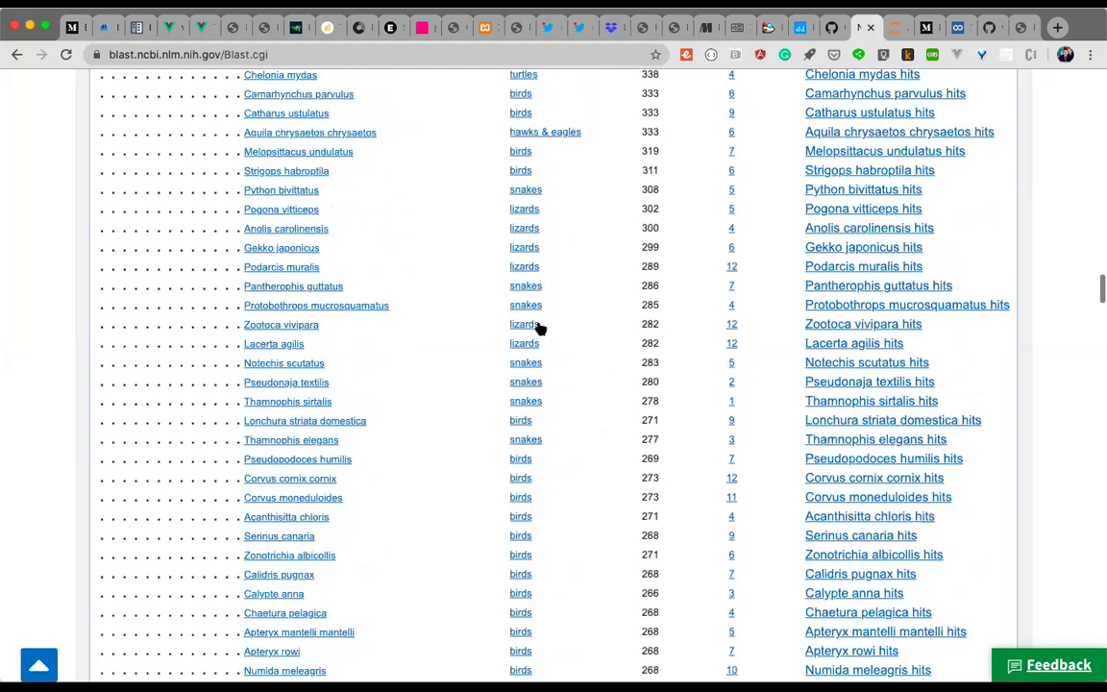
pyautogui.scroll(-4, 575, 400)
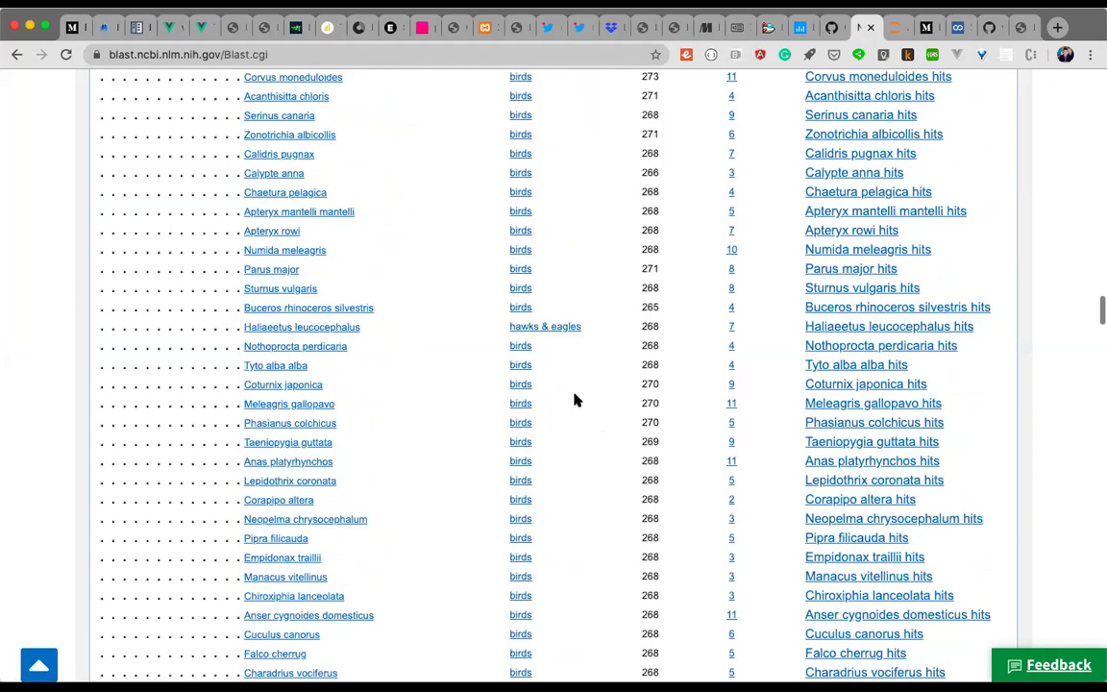
pyautogui.scroll(-7, 575, 399)
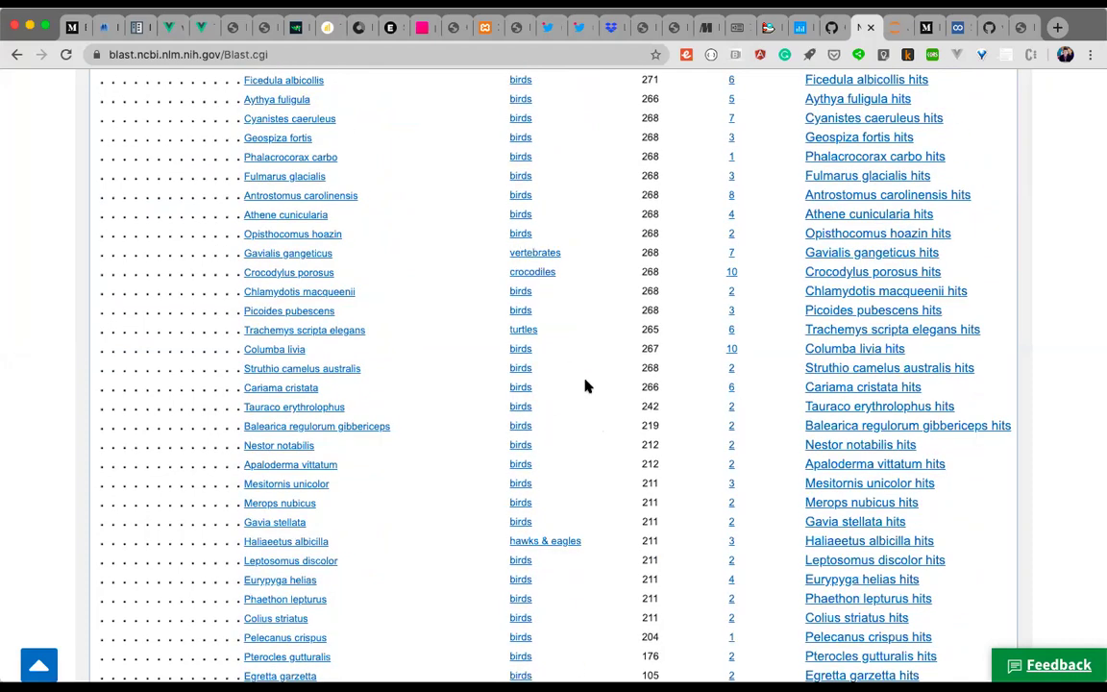
pyautogui.scroll(-3, 586, 386)
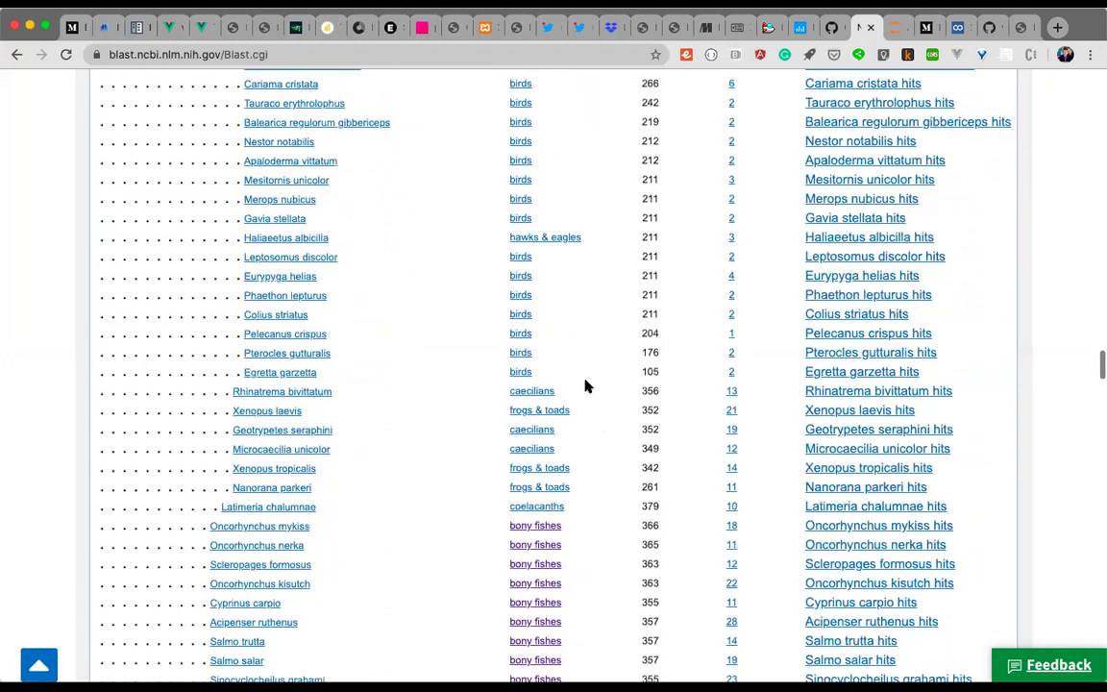
pyautogui.scroll(5, 586, 386)
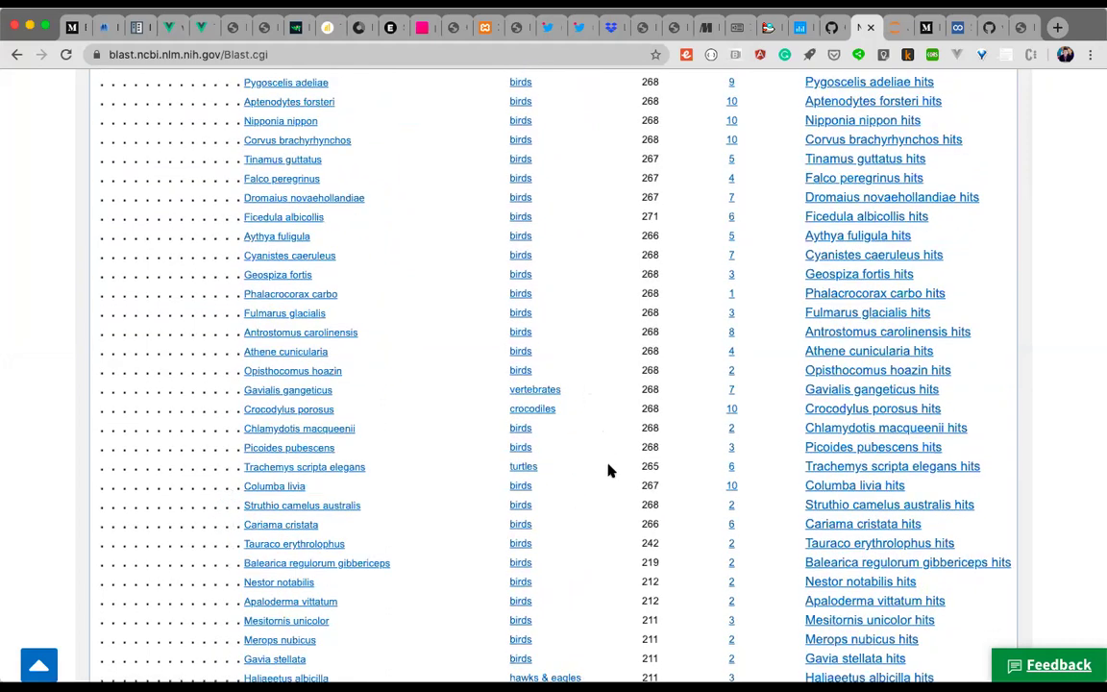
pyautogui.scroll(-2, 609, 470)
pyautogui.scroll(-2, 609, 469)
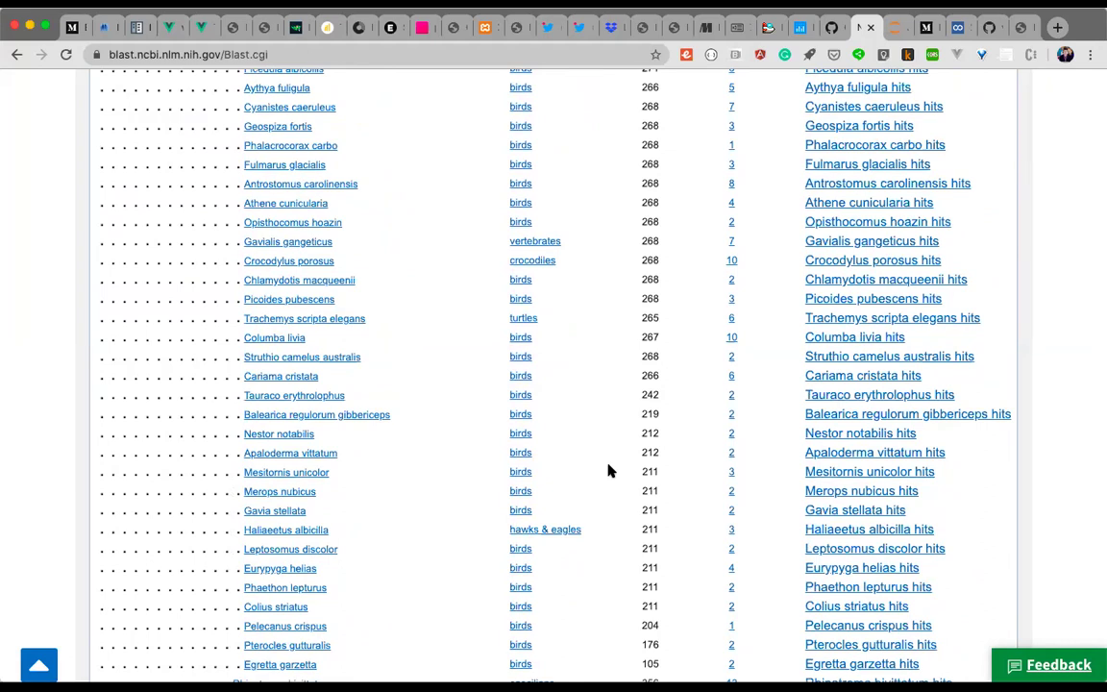
# Examine the blast names and scores of the amphibian, coelacanth and bony fish entries in the lineage report
pyautogui.scroll(-15, 609, 470)
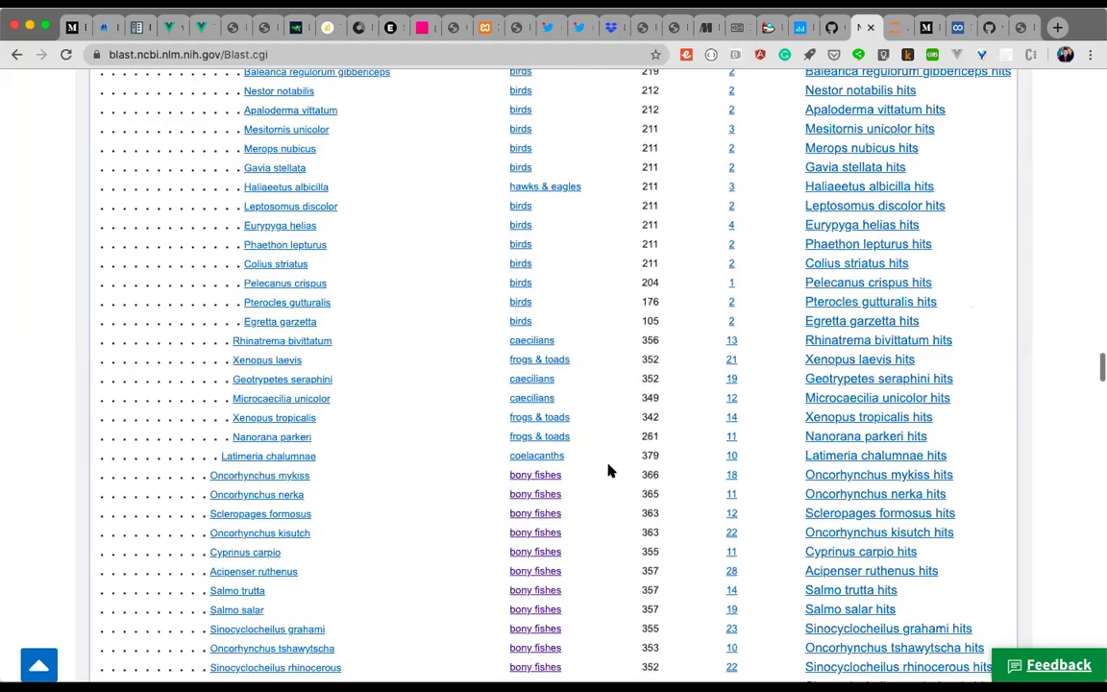
pyautogui.scroll(-2, 609, 470)
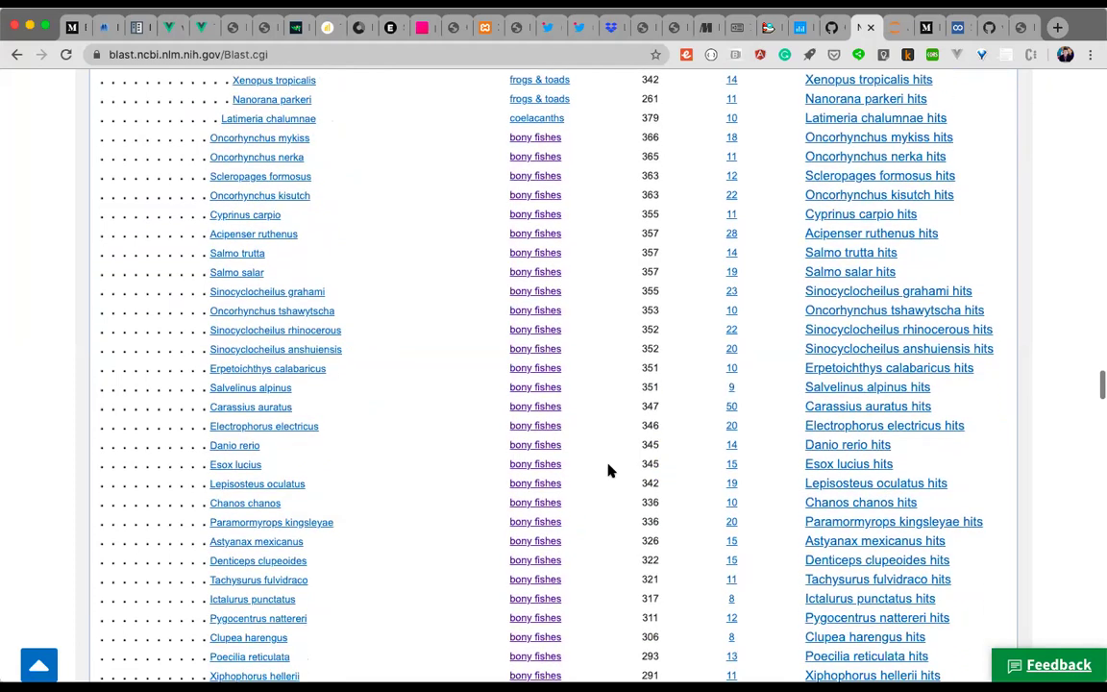
pyautogui.scroll(-2, 609, 470)
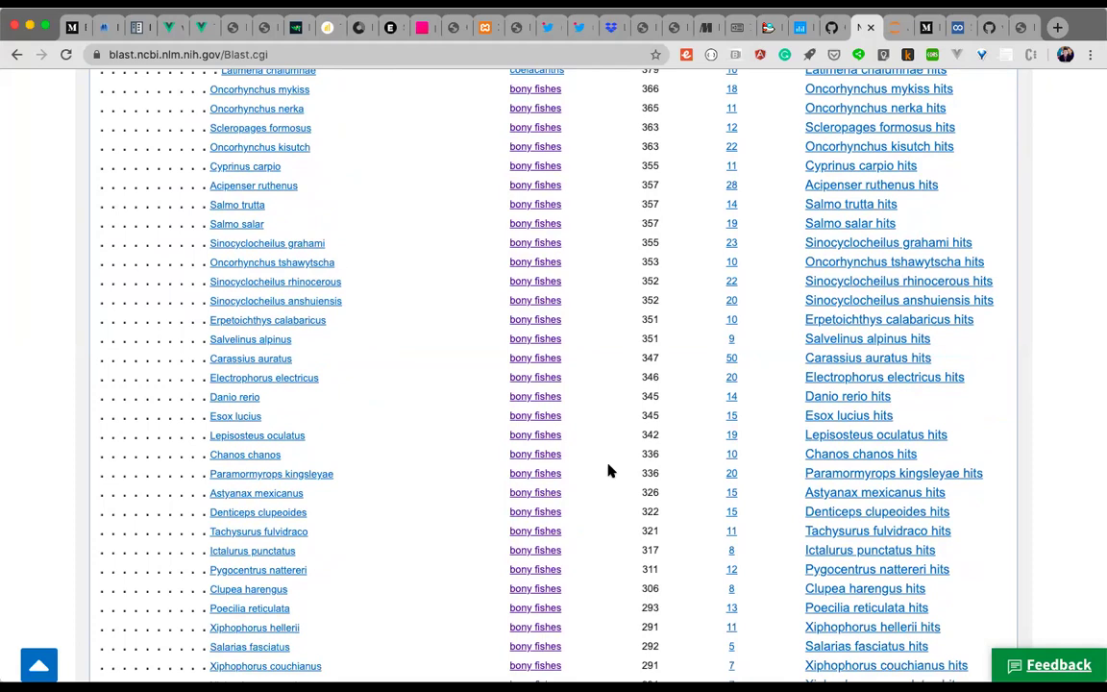
pyautogui.scroll(-1, 607, 471)
pyautogui.scroll(2, 577, 385)
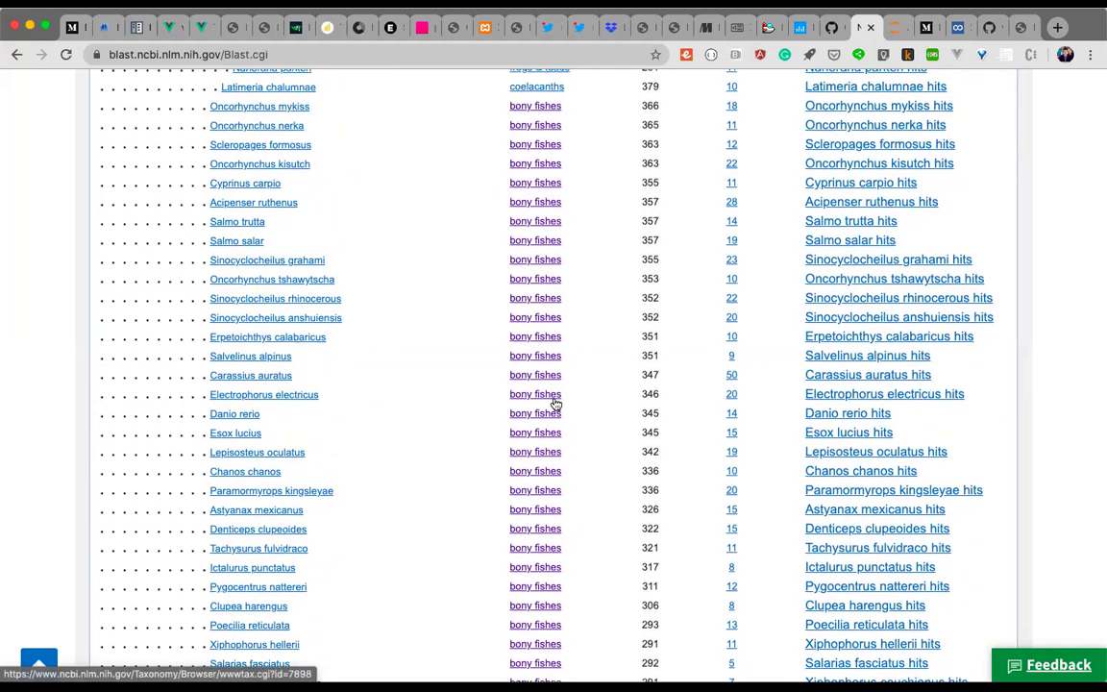
pyautogui.scroll(-5, 583, 464)
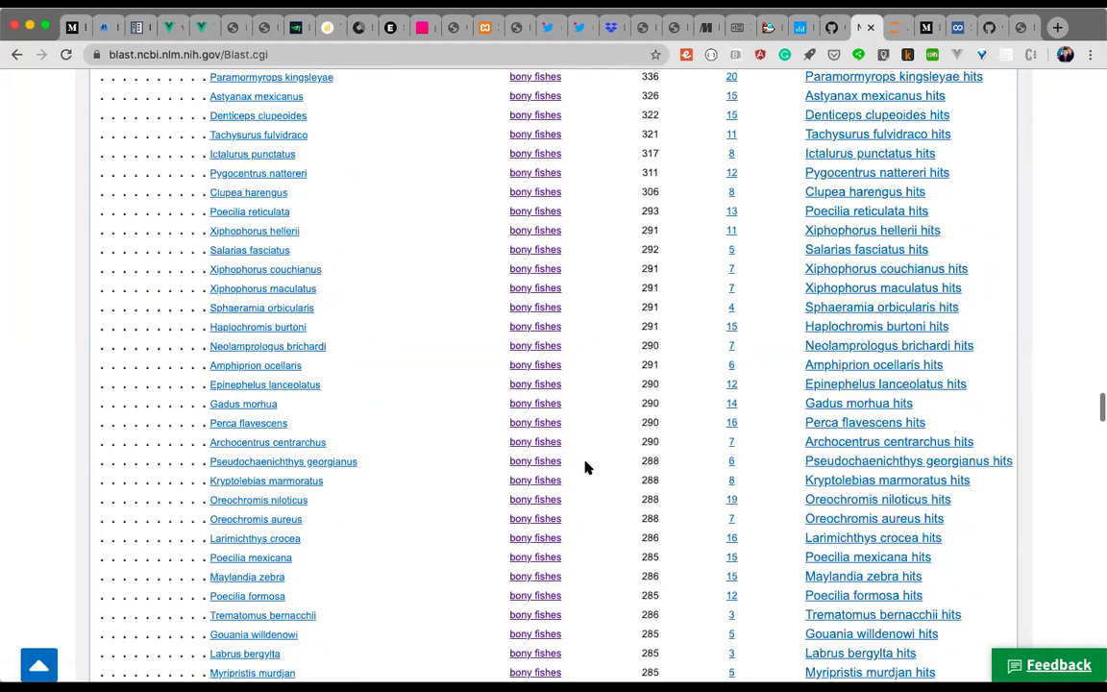
pyautogui.scroll(-13, 586, 467)
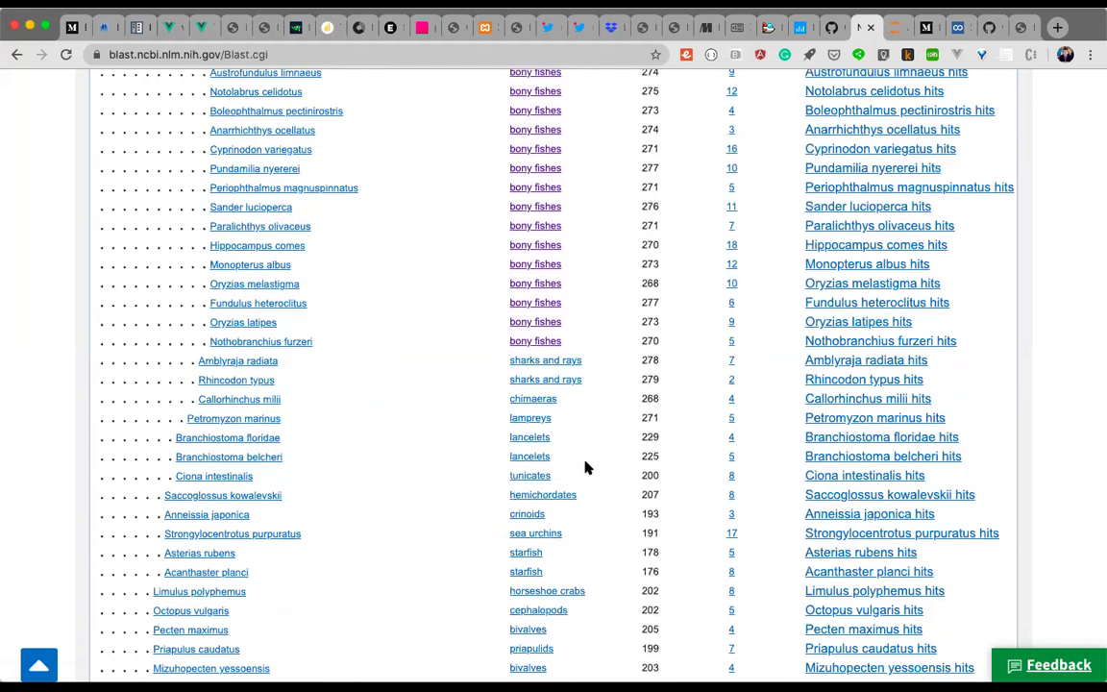
# Look through the lineage report from sharks and lancelets past the mollusc, mite and insect entries to the corals, sponges and proteobacteria
pyautogui.scroll(-3, 601, 430)
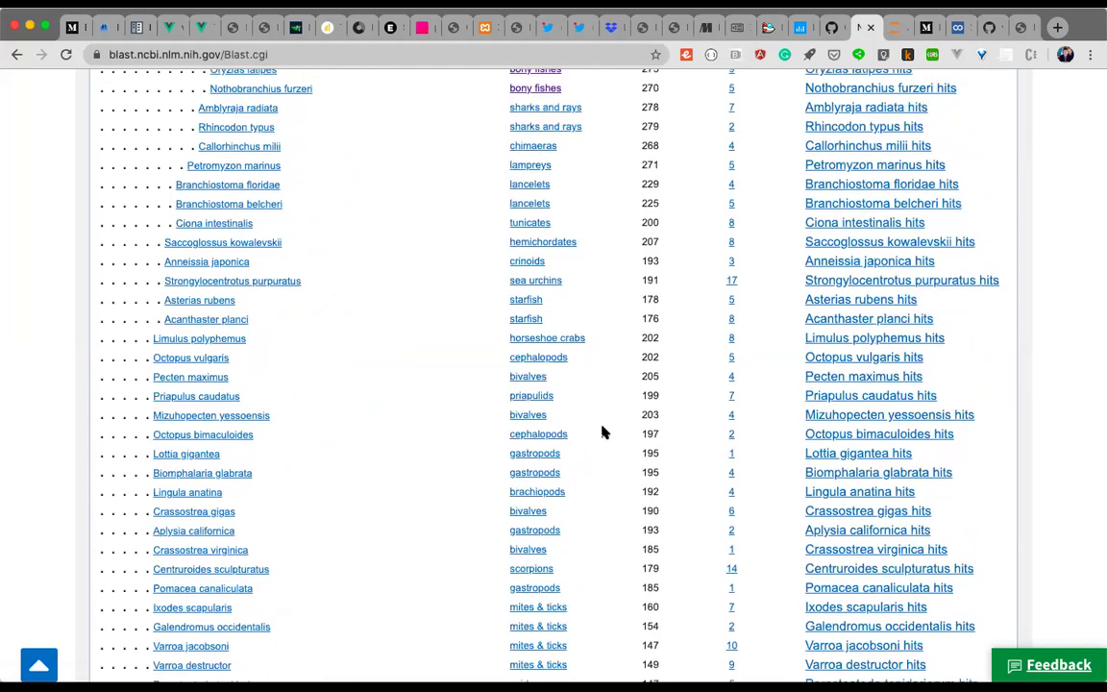
pyautogui.scroll(-4, 603, 433)
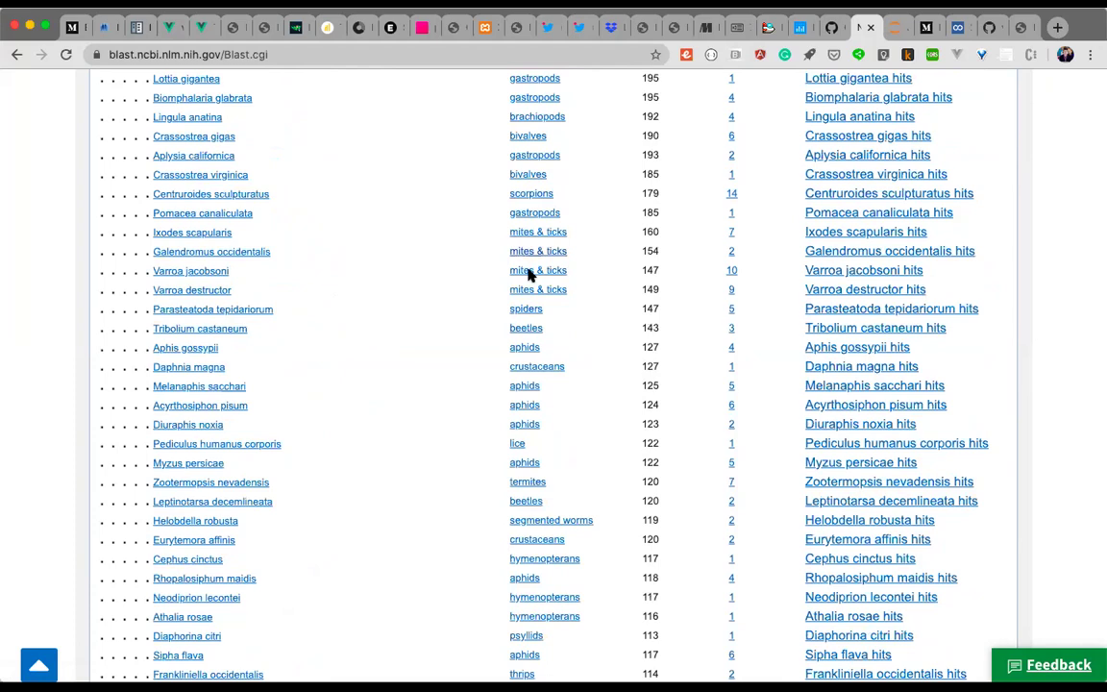
pyautogui.scroll(-4, 627, 512)
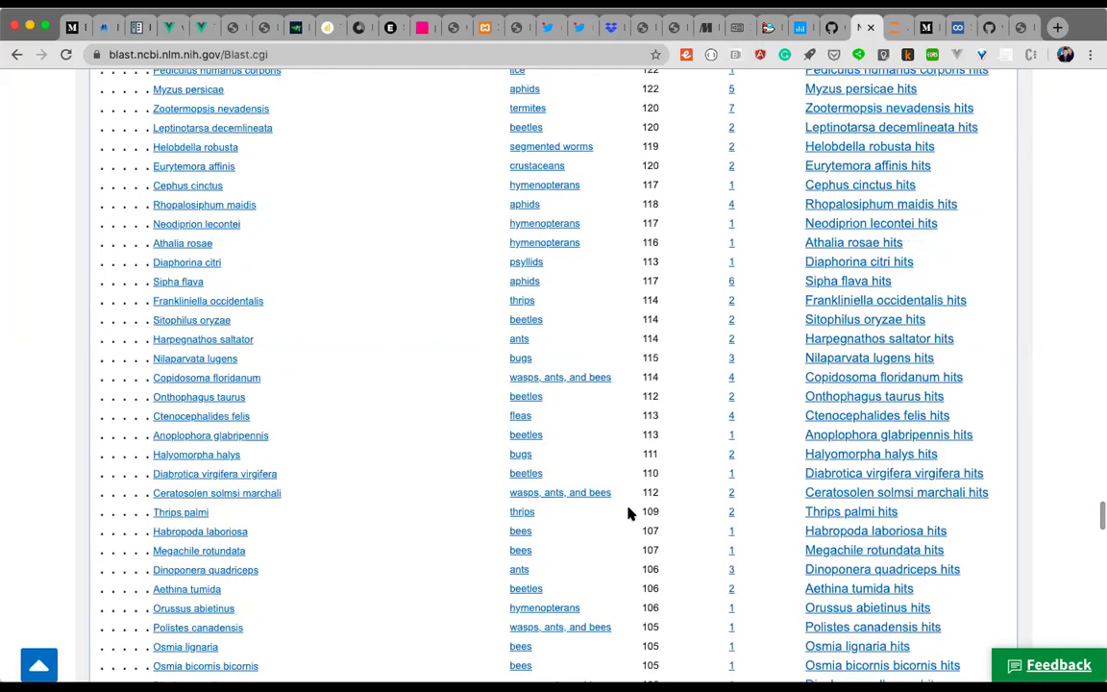
pyautogui.scroll(-4, 628, 512)
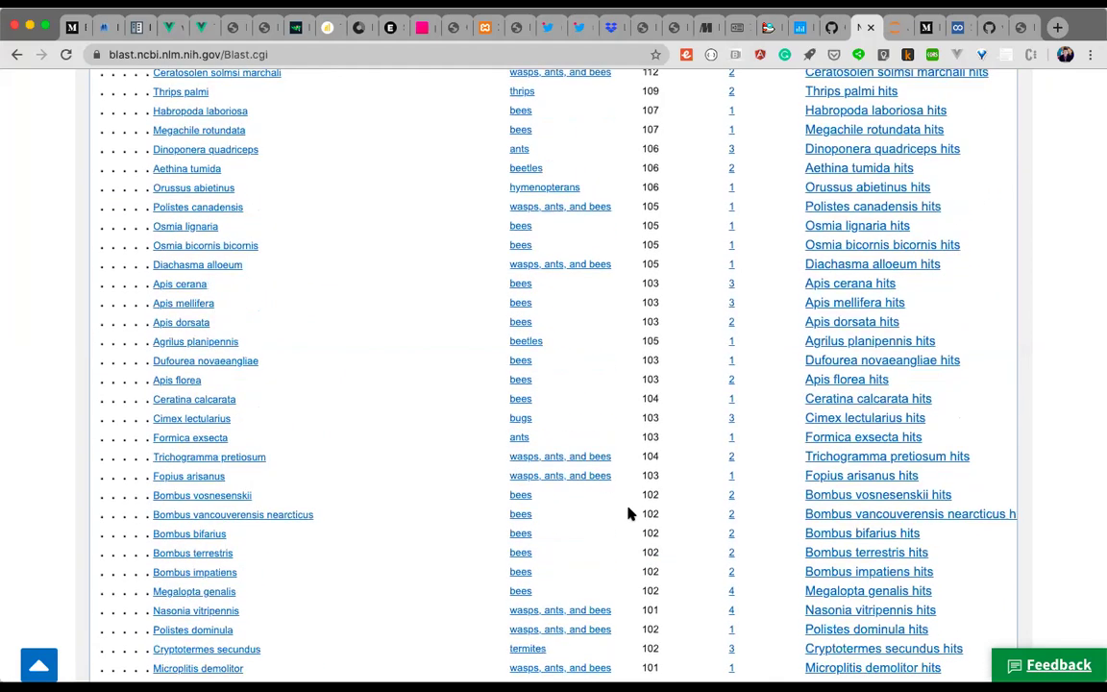
pyautogui.scroll(-4, 628, 512)
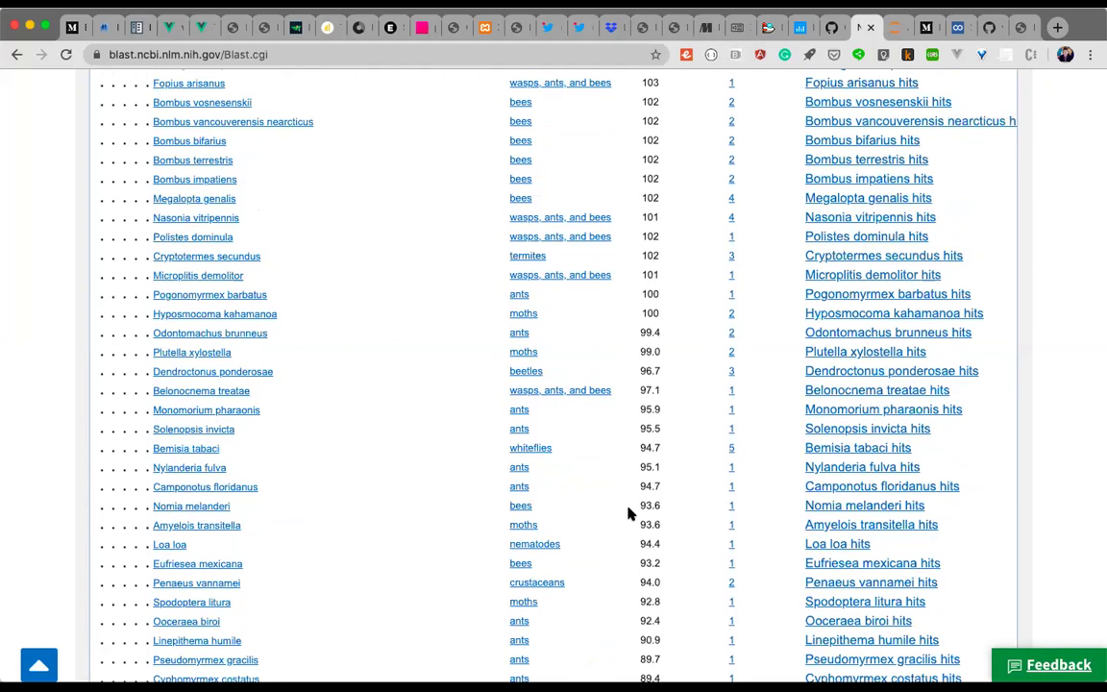
pyautogui.scroll(-3, 630, 512)
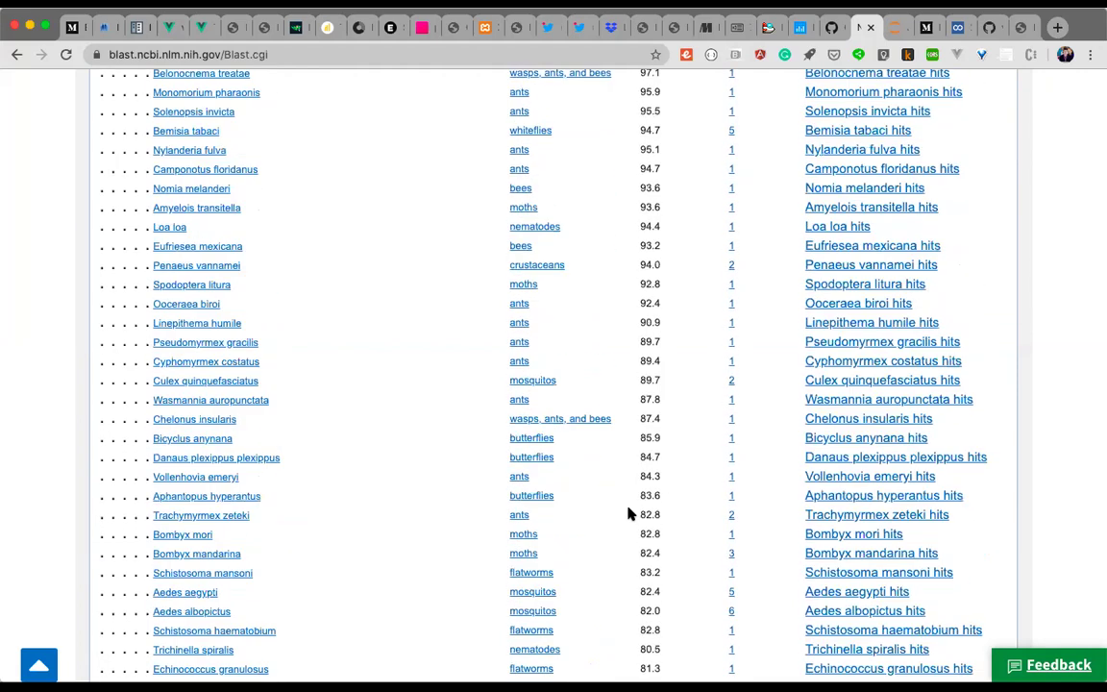
pyautogui.scroll(-3, 630, 513)
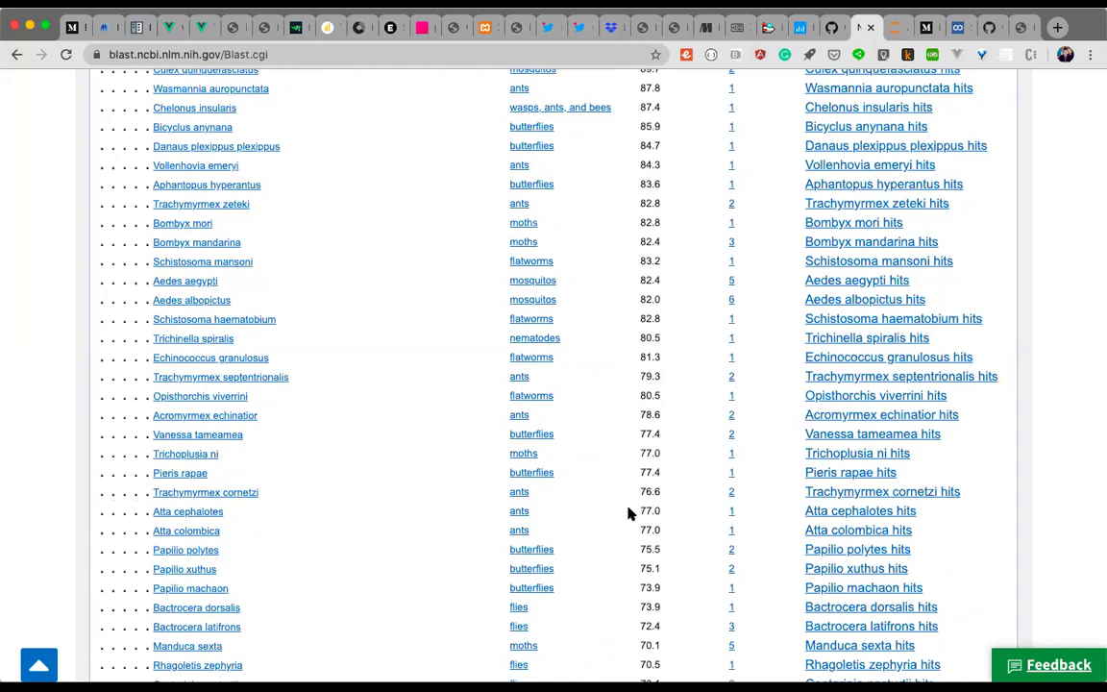
pyautogui.scroll(-5, 629, 512)
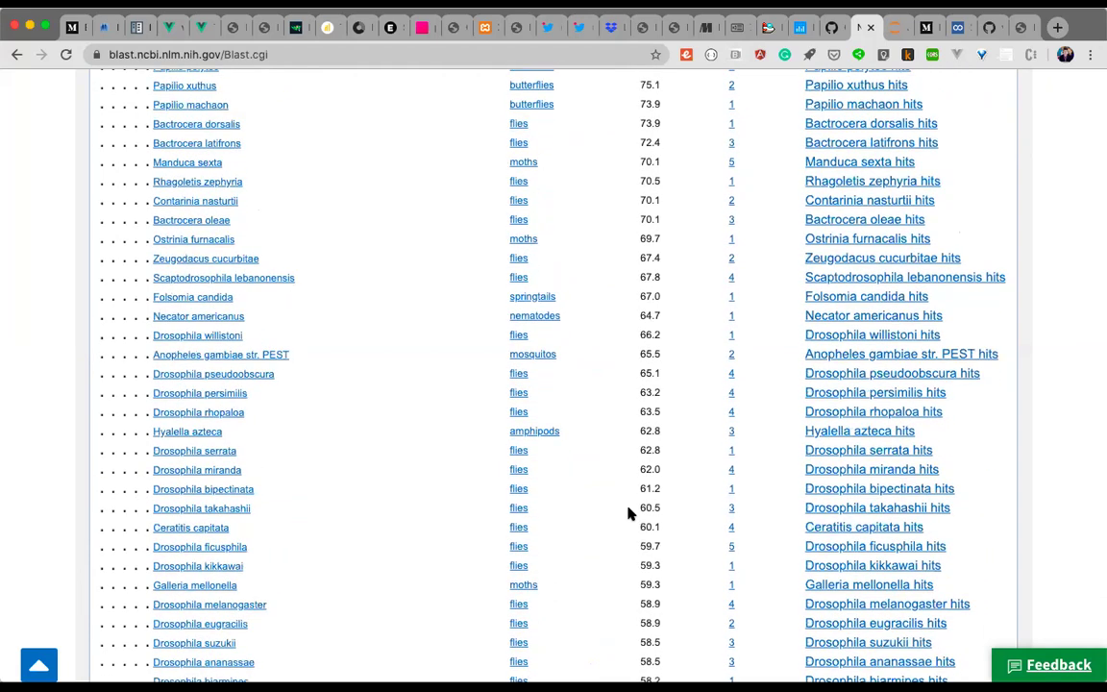
pyautogui.scroll(-6, 629, 514)
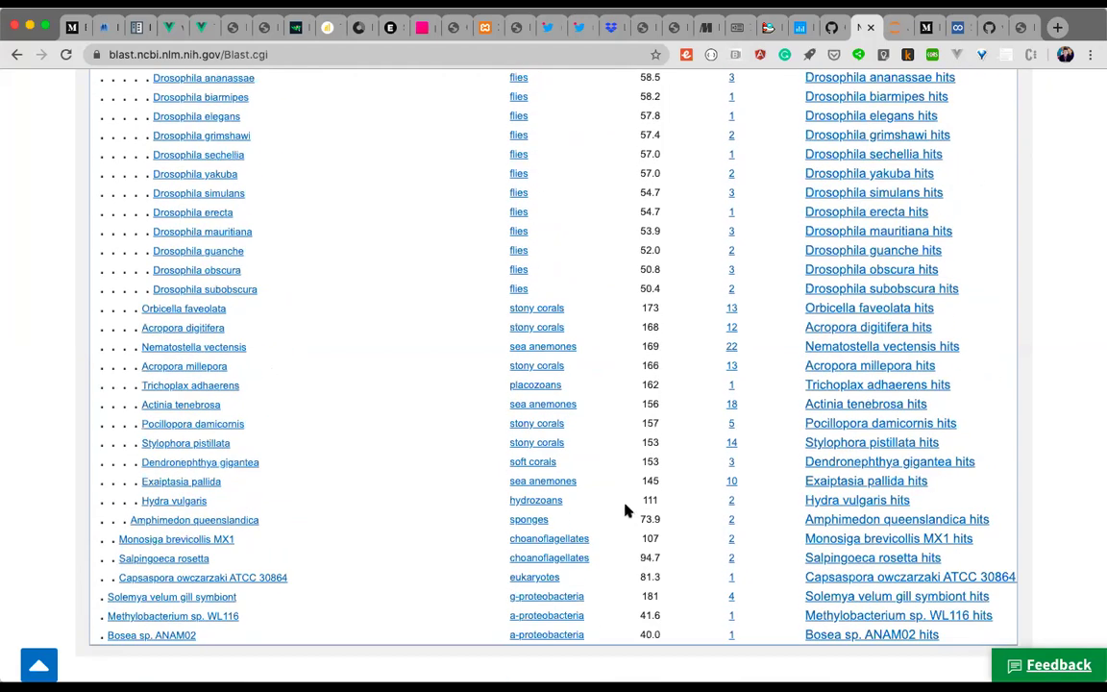
# Compare the scores of the Drosophila and moth entries with those of the corals, sea anemones and choanoflagellates ending the report
pyautogui.scroll(4, 618, 492)
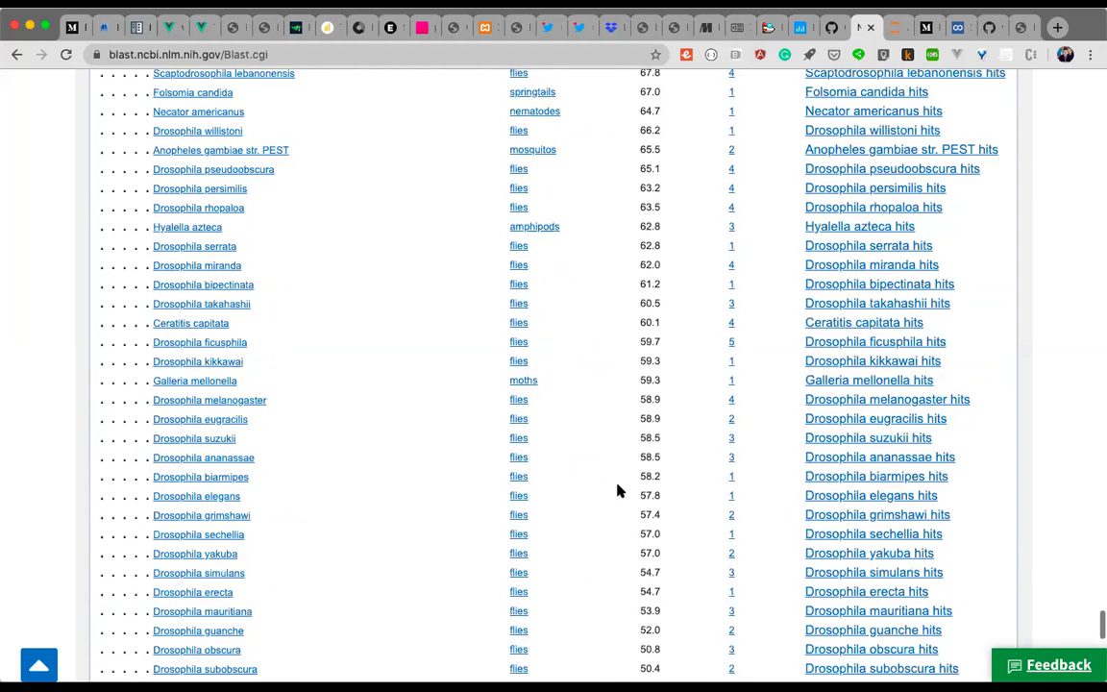
pyautogui.scroll(-2, 617, 491)
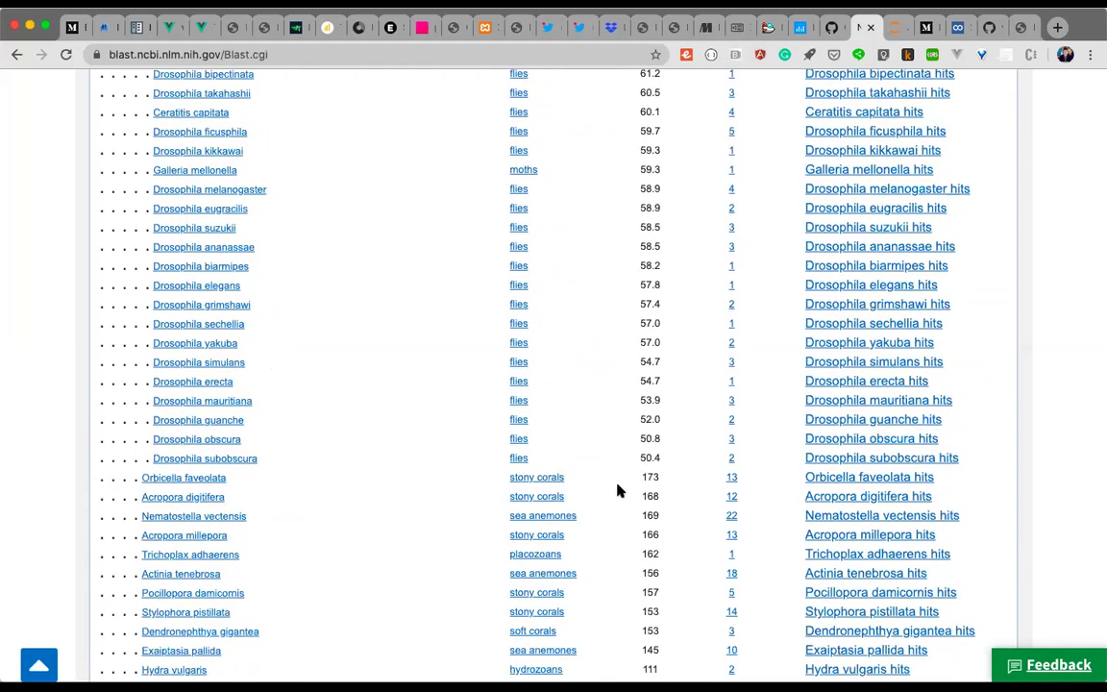
pyautogui.scroll(1, 576, 451)
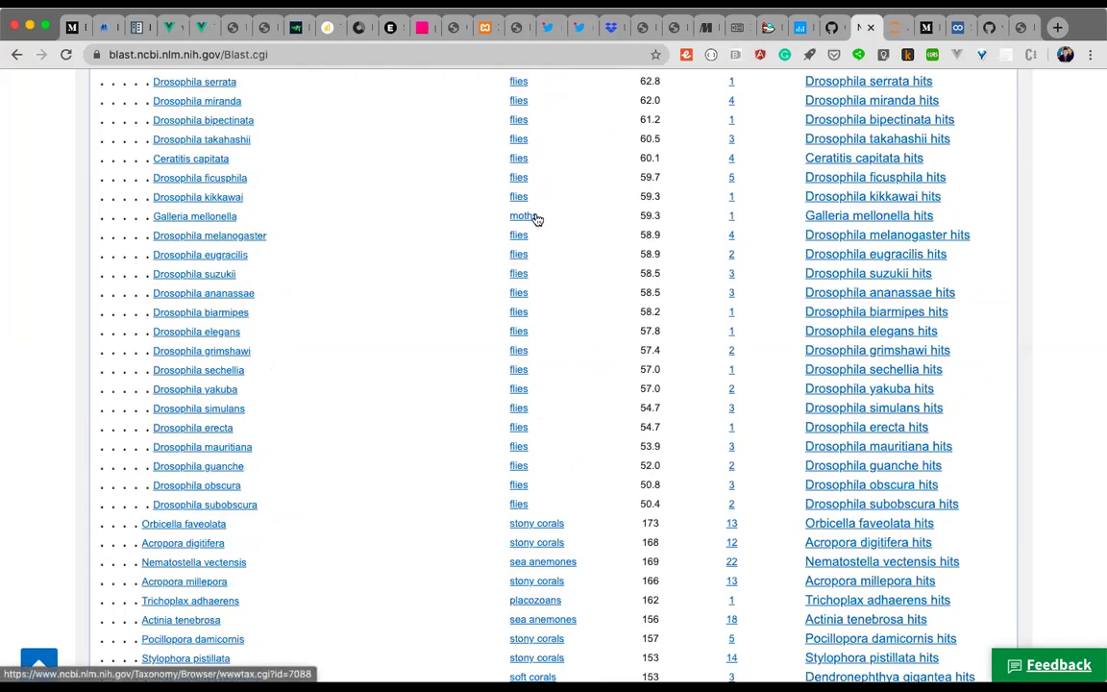
pyautogui.scroll(-3, 543, 442)
pyautogui.scroll(-2, 544, 442)
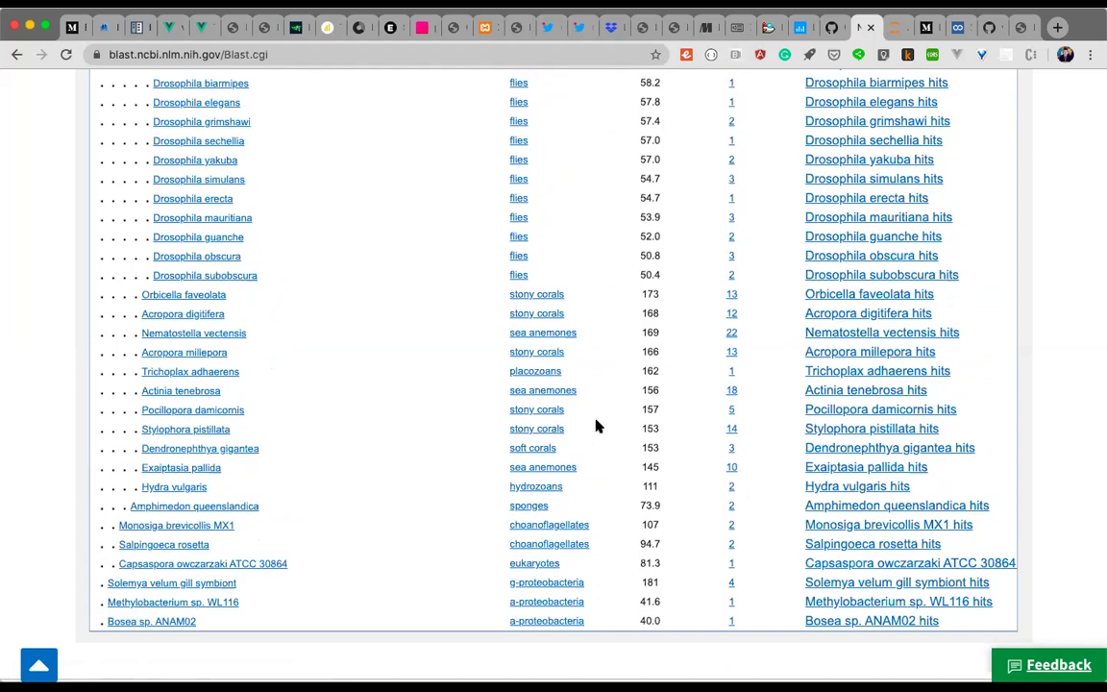
# Return through the bird, mammal and primate entries to the cellular organisms row that begins the lineage report
pyautogui.scroll(20, 596, 425)
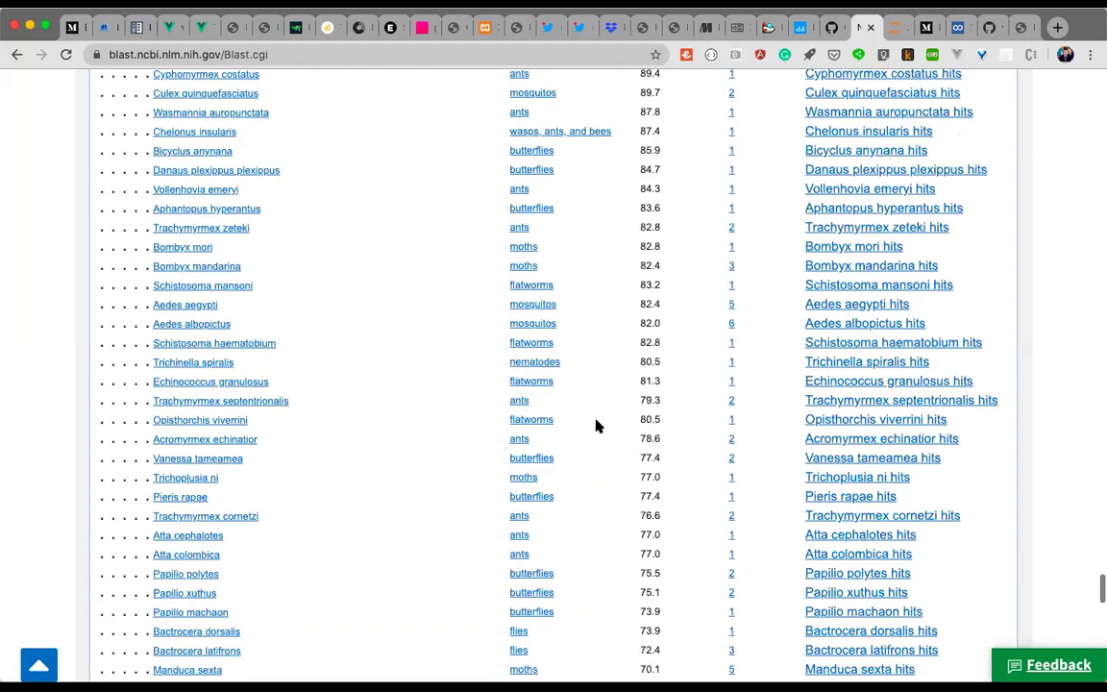
pyautogui.scroll(15, 595, 426)
pyautogui.scroll(15, 595, 425)
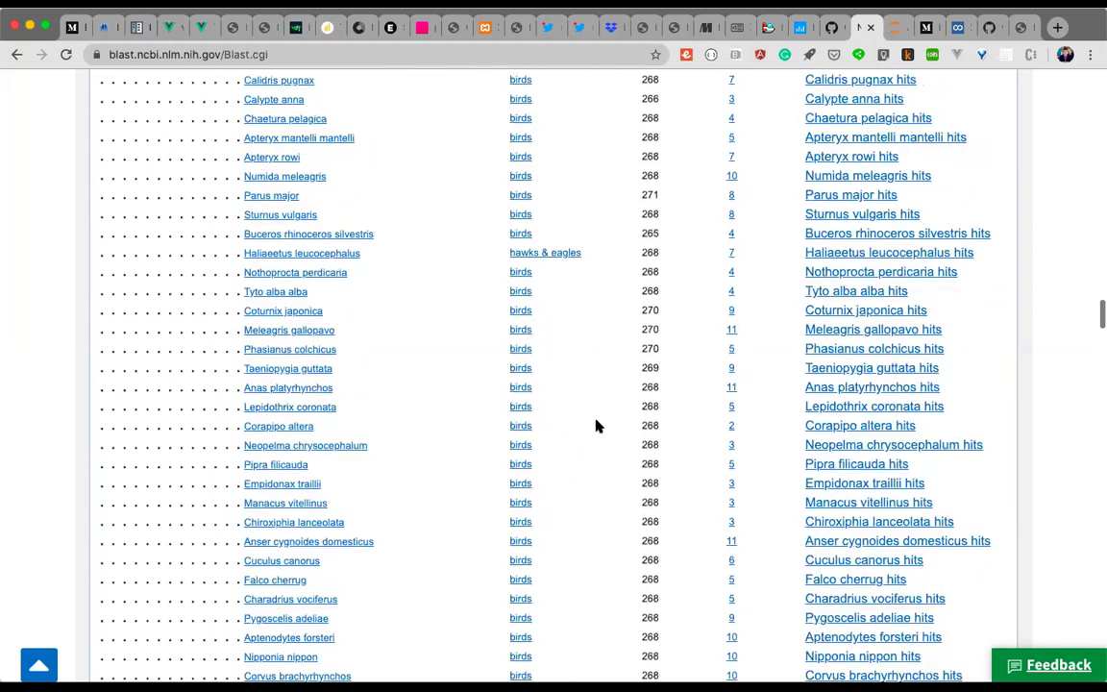
pyautogui.scroll(3, 596, 425)
pyautogui.scroll(6, 596, 425)
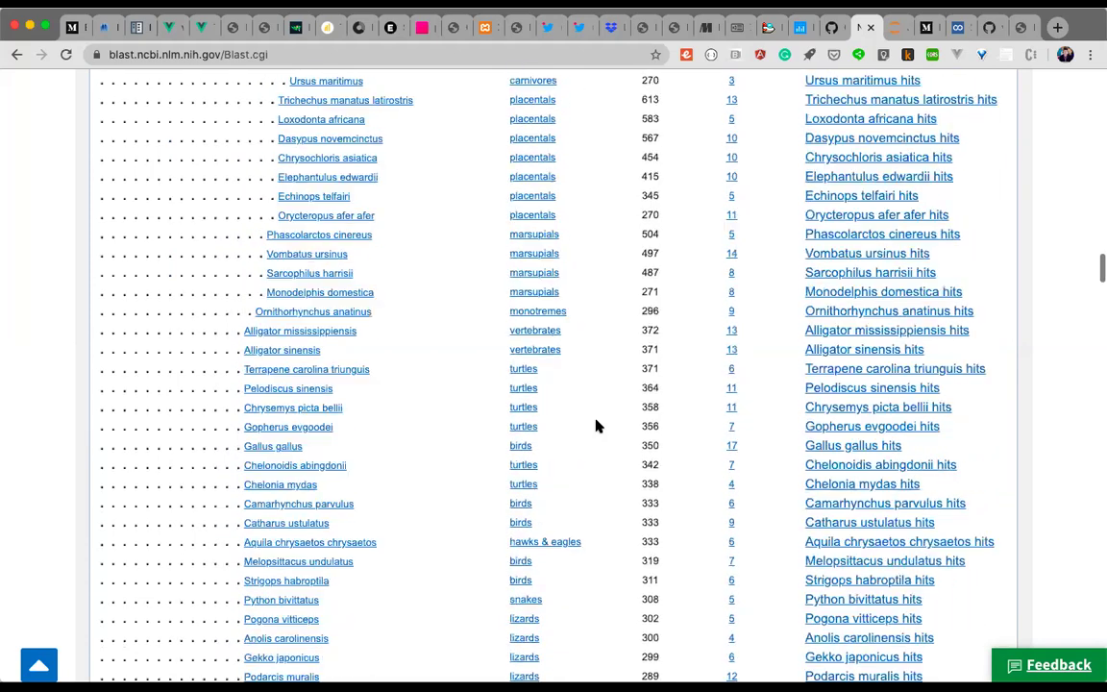
pyautogui.scroll(20, 596, 426)
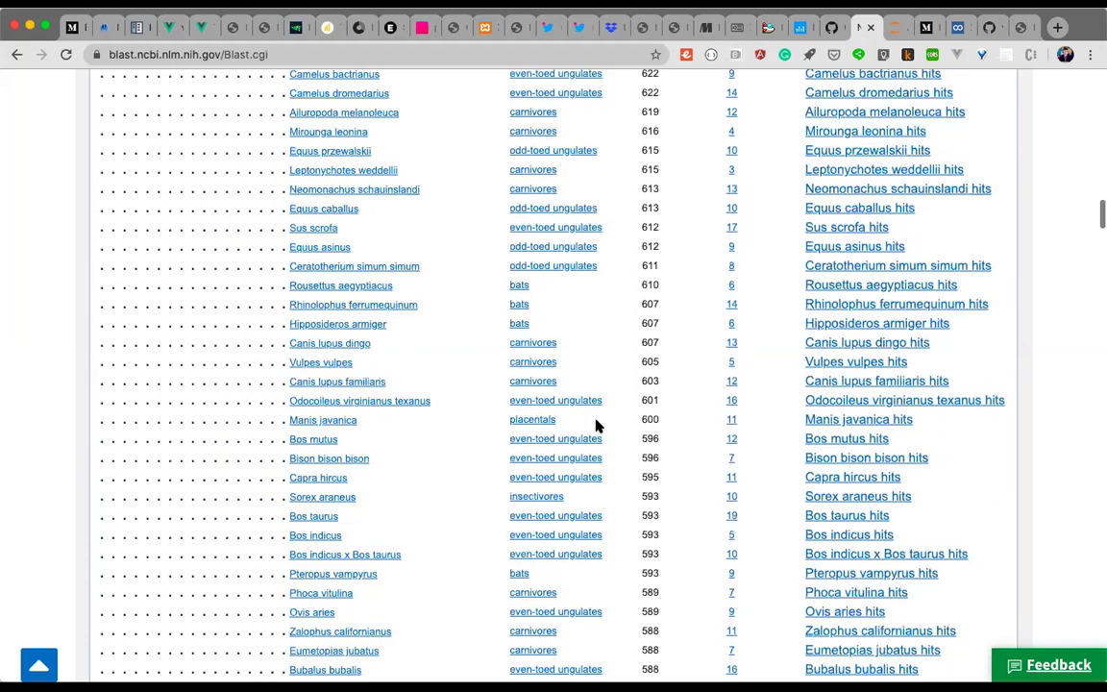
pyautogui.scroll(10, 595, 426)
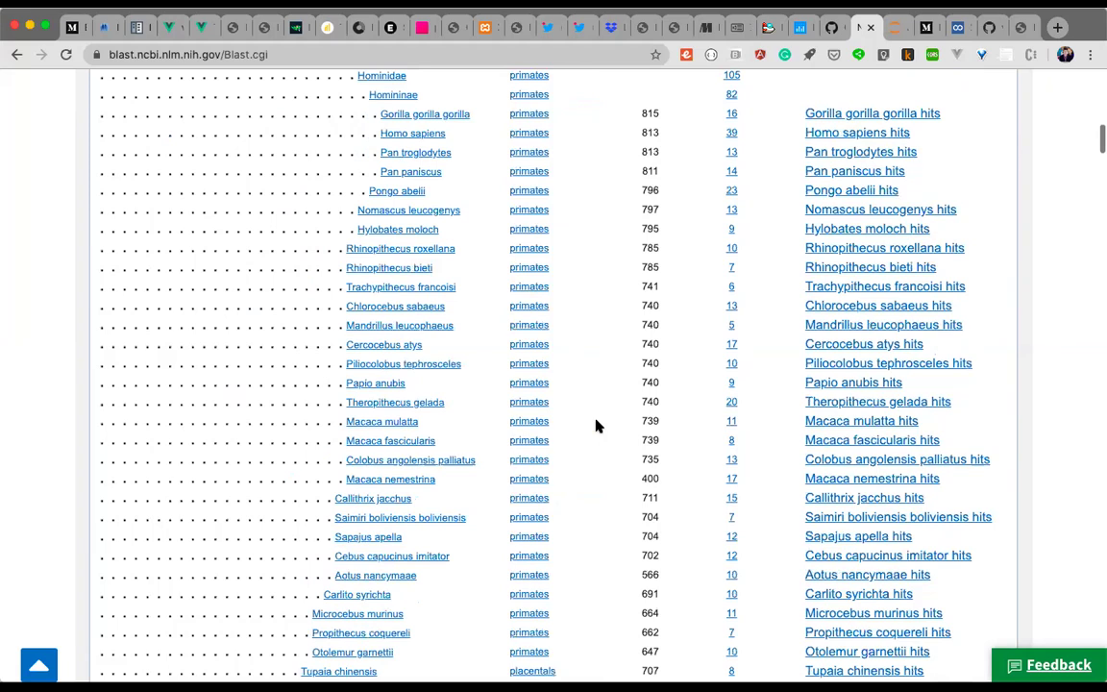
pyautogui.scroll(3, 596, 426)
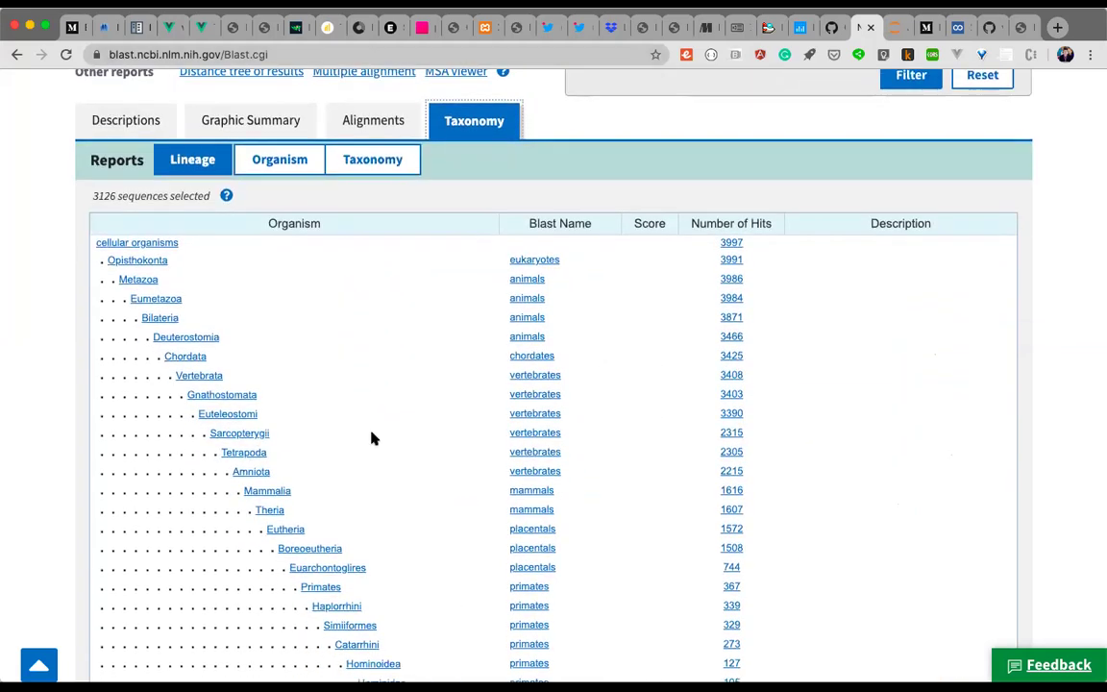
pyautogui.scroll(-3, 371, 437)
pyautogui.scroll(3, 375, 439)
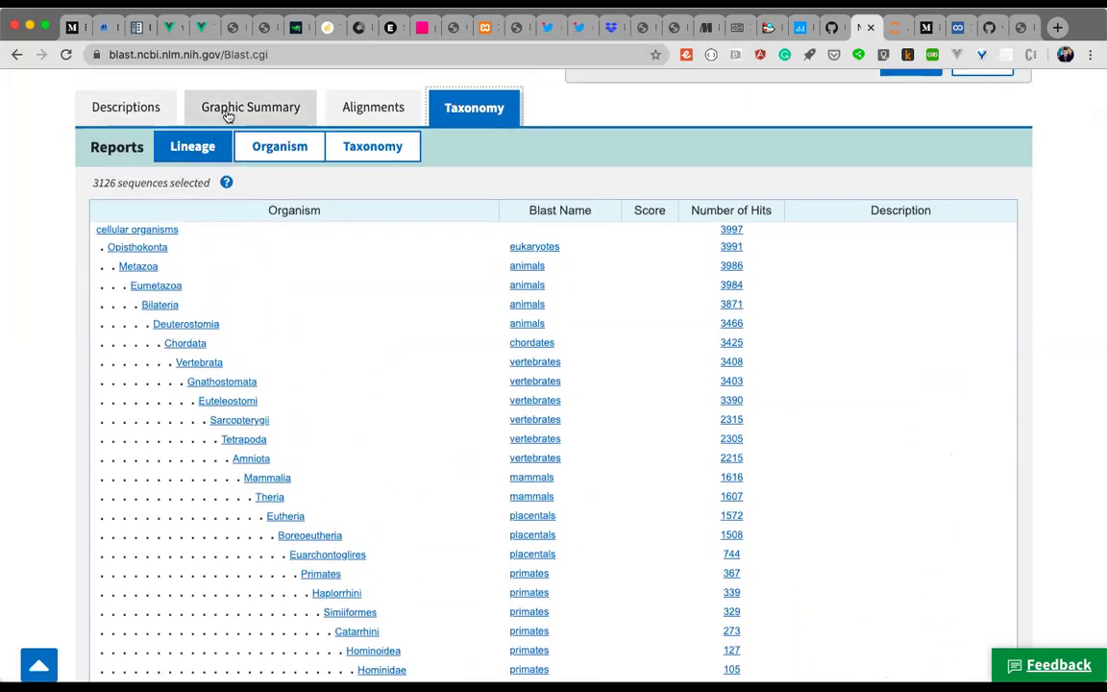
# Show the pairwise alignments of the selected hits and look through the loaded sequences starting from the gorilla p53 isoform X1
pyautogui.click(347, 114)
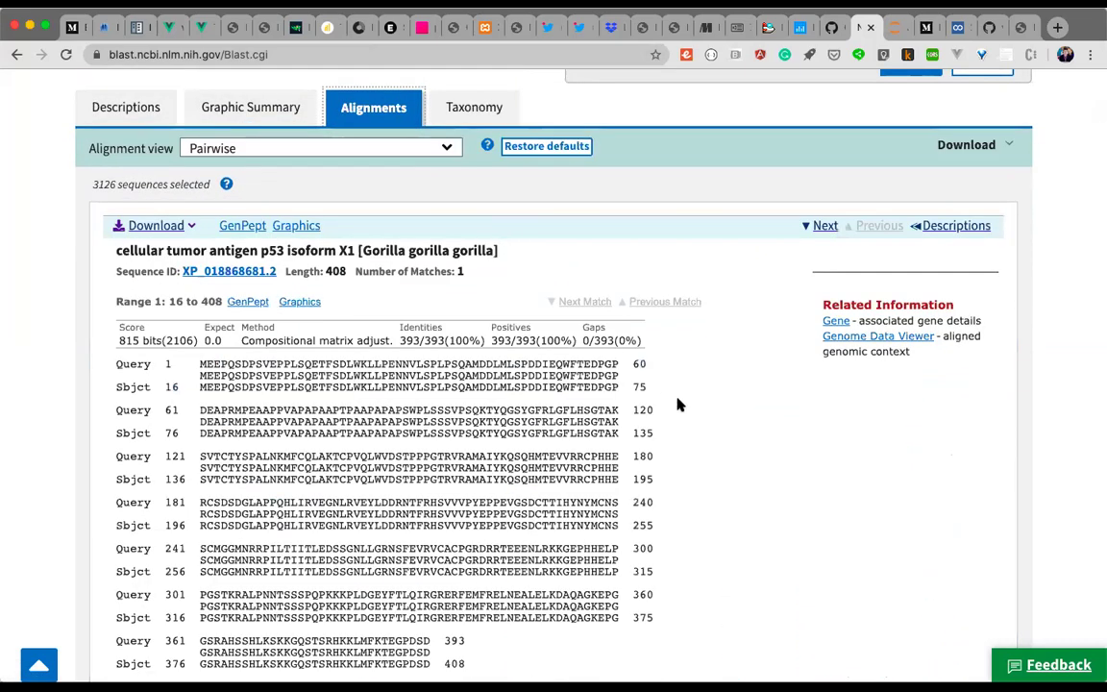
pyautogui.scroll(-5, 677, 402)
pyautogui.scroll(-15, 677, 404)
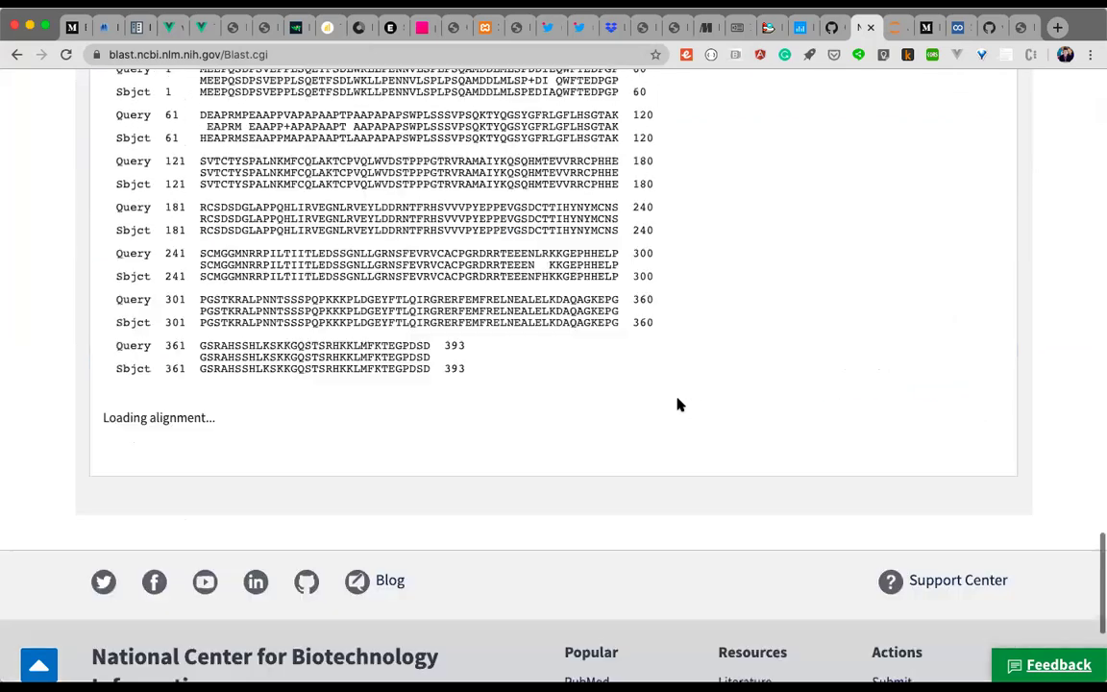
pyautogui.scroll(5, 678, 405)
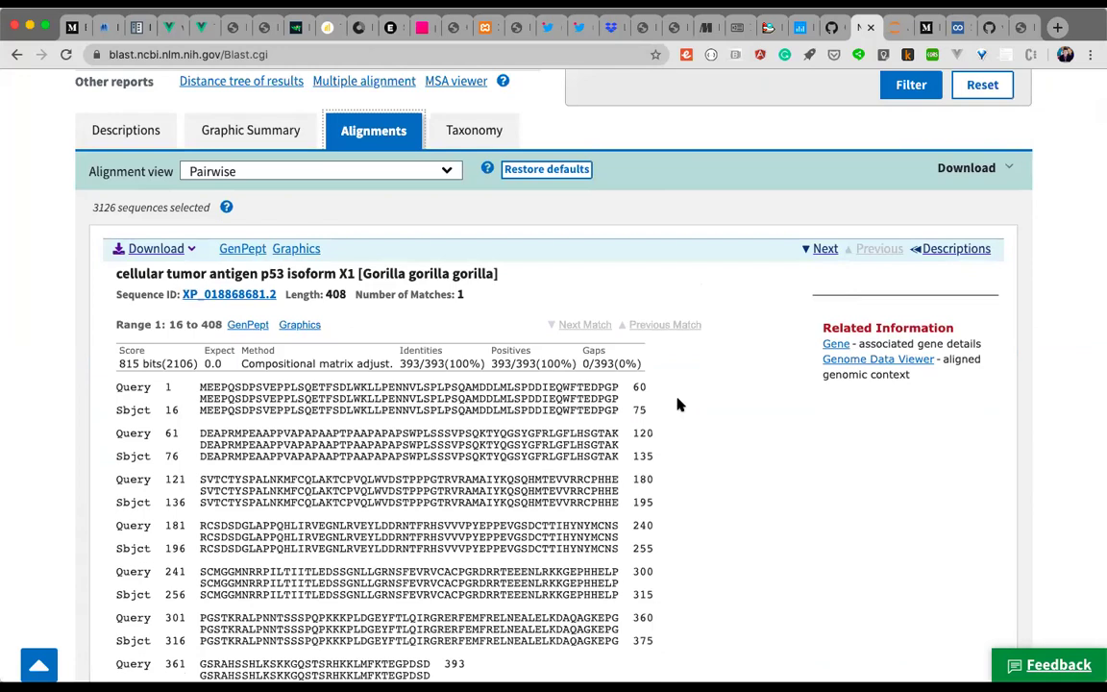
# Set the alignment view to Pairwise with dots for identities
pyautogui.click(446, 172)
pyautogui.click(412, 188)
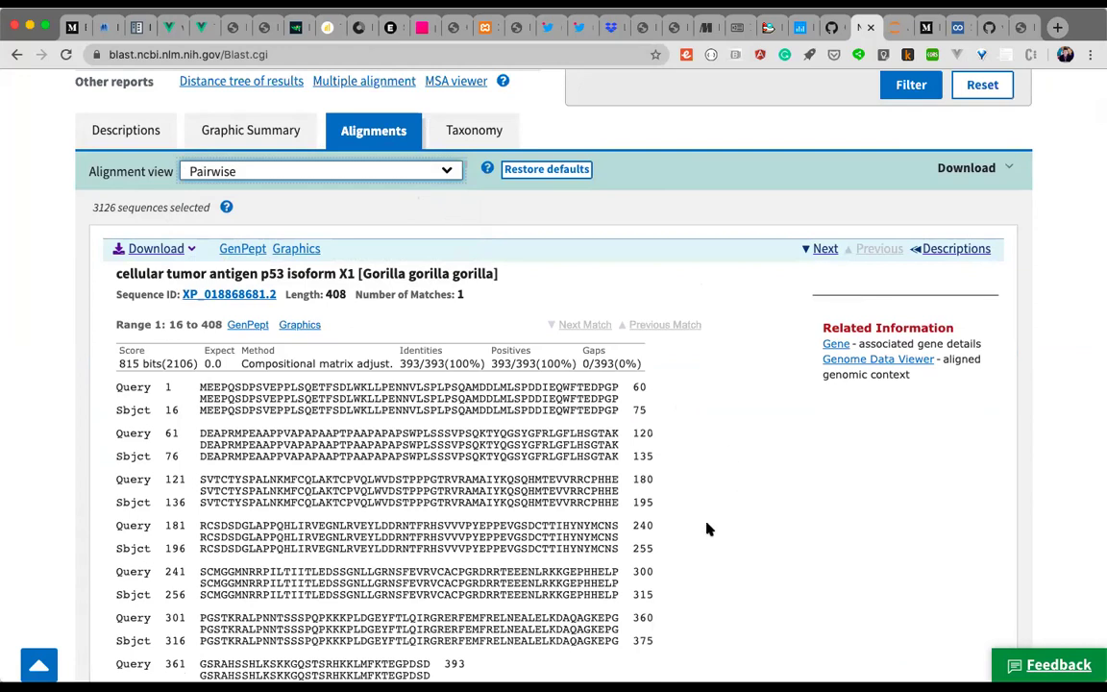
pyautogui.press('Down')
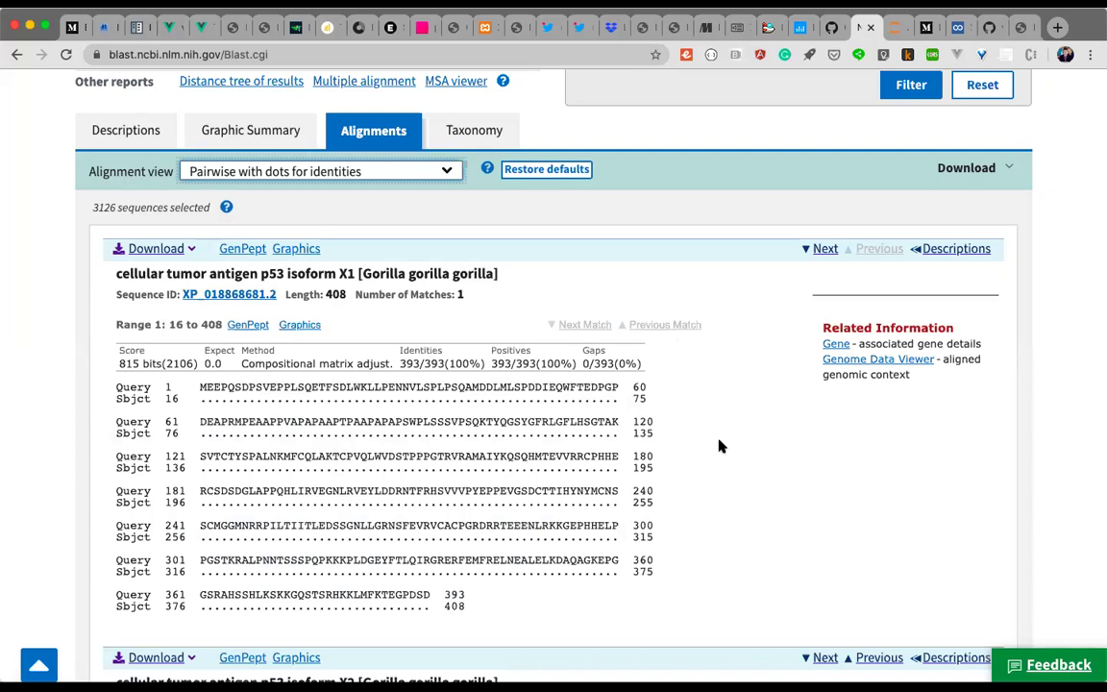
# Go to the next alignment, gorilla p53 isoform X2, and examine the following ones down to Nomascus leucogenys for substituted residues
pyautogui.scroll(-1, 721, 446)
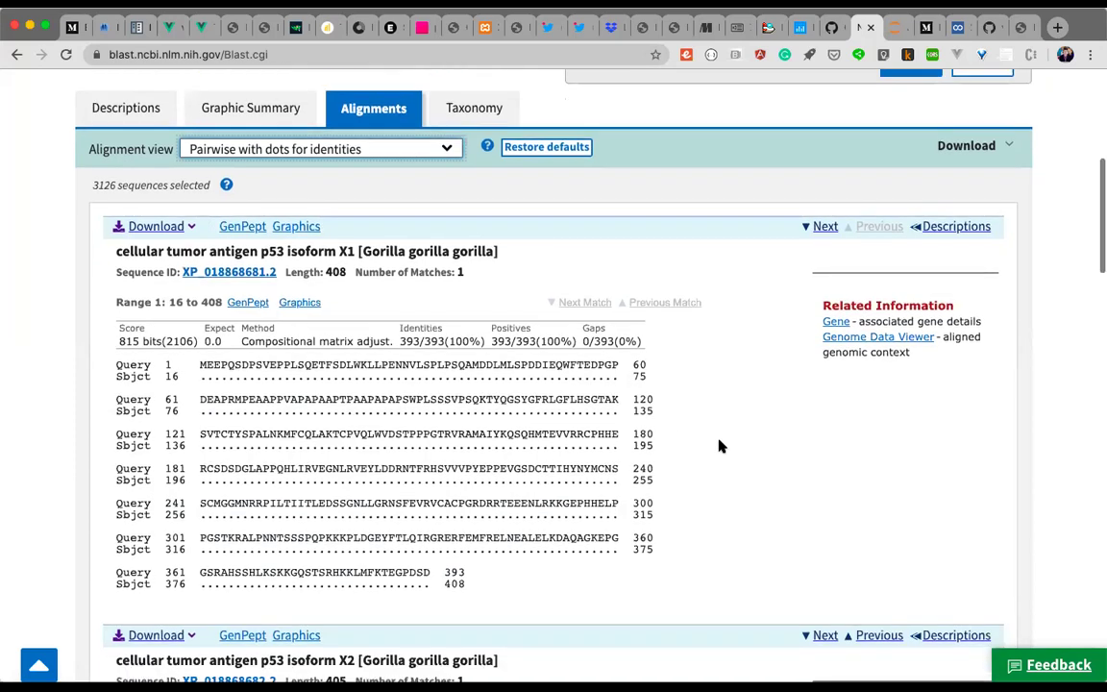
pyautogui.click(824, 226)
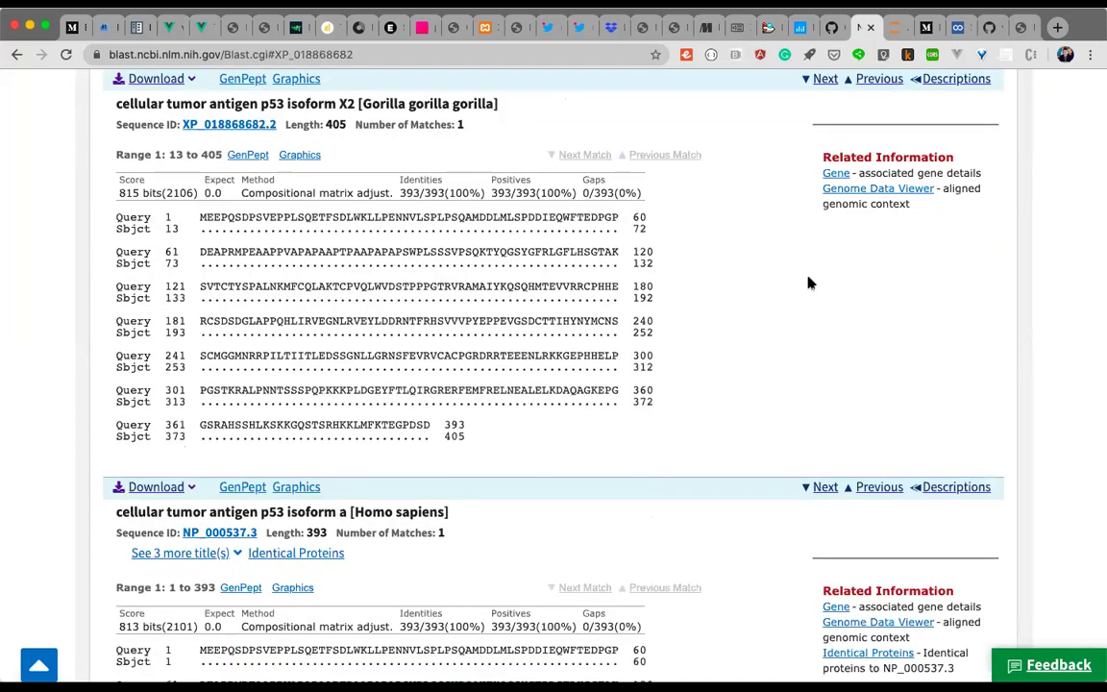
pyautogui.scroll(-10, 744, 410)
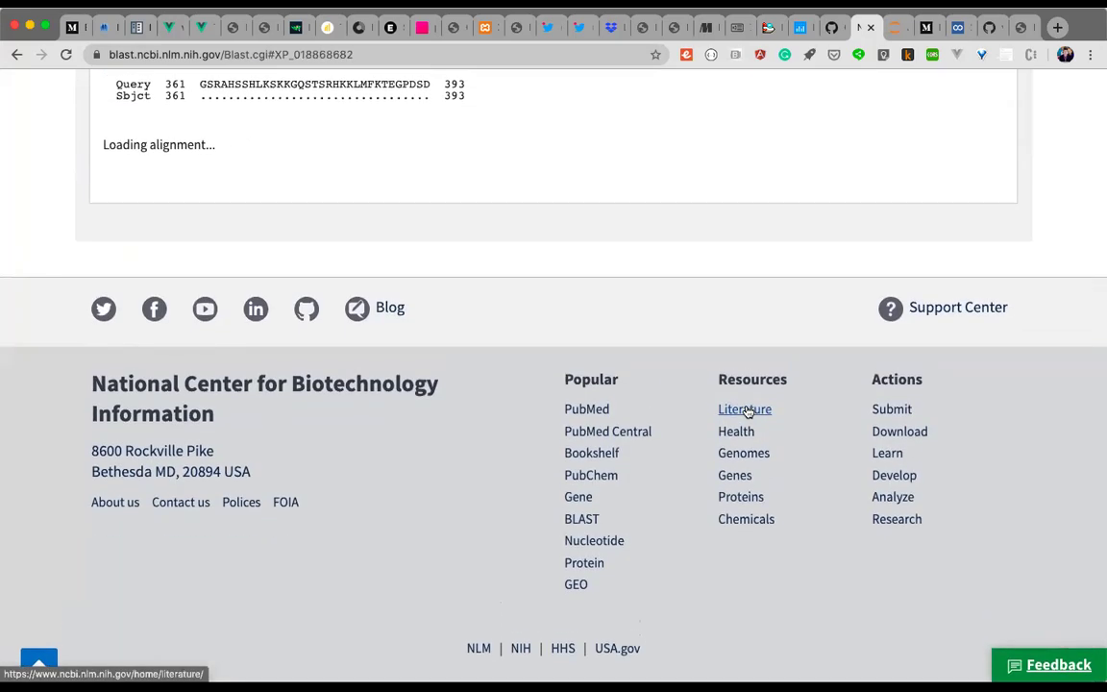
pyautogui.scroll(5, 748, 411)
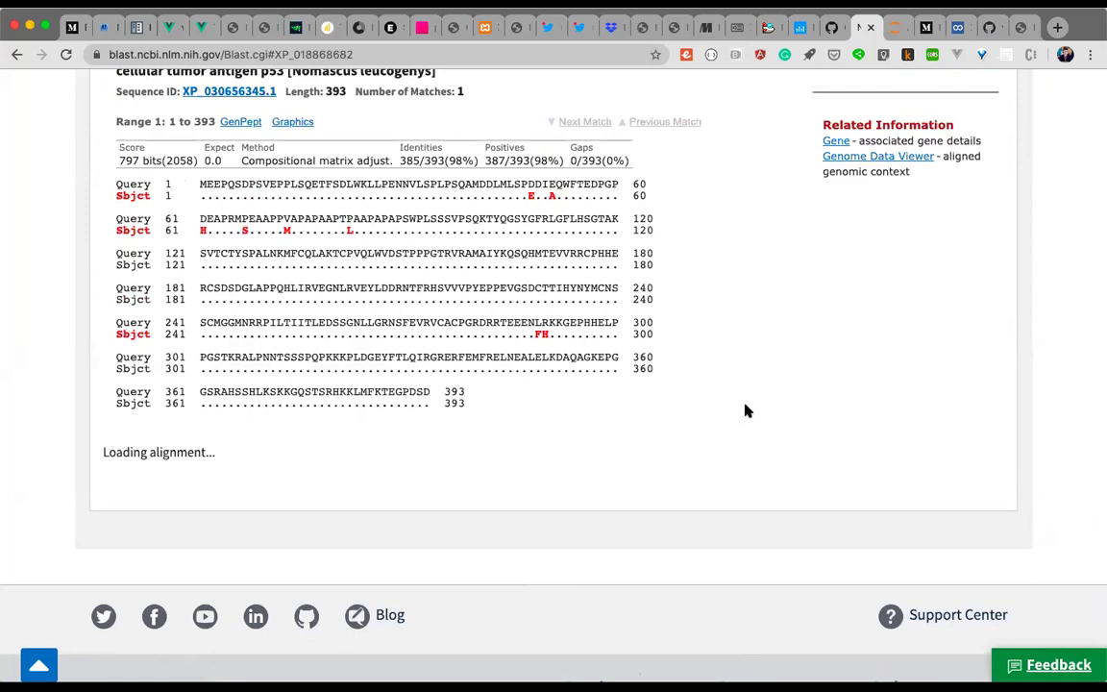
# Examine the alignments from Nomascus leucogenys through Trachypithecus francoisi and Chlorocebus sabaeus isoform X2 to NP_001119590.1 for substituted residues
pyautogui.scroll(1, 747, 412)
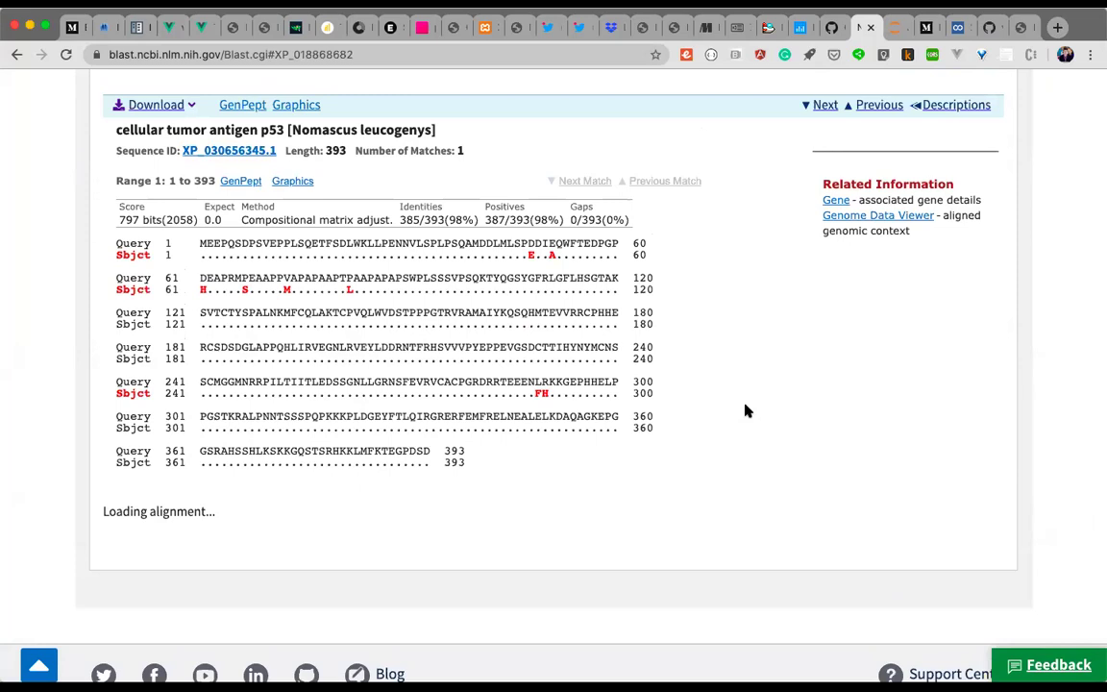
pyautogui.scroll(-10, 747, 412)
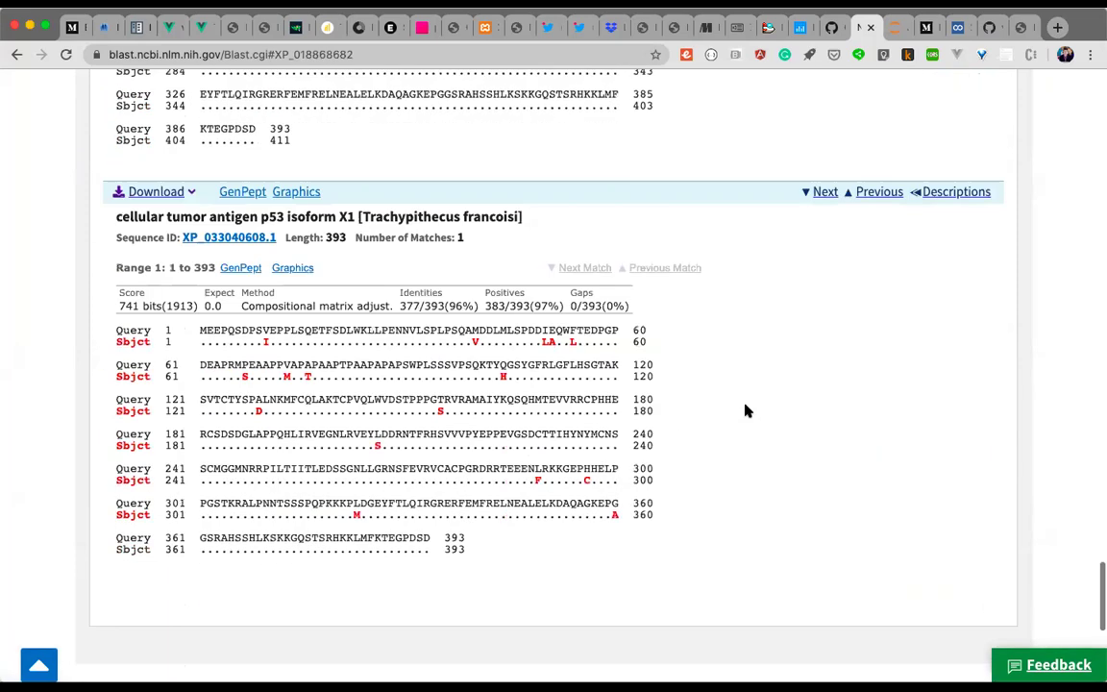
pyautogui.scroll(-5, 748, 411)
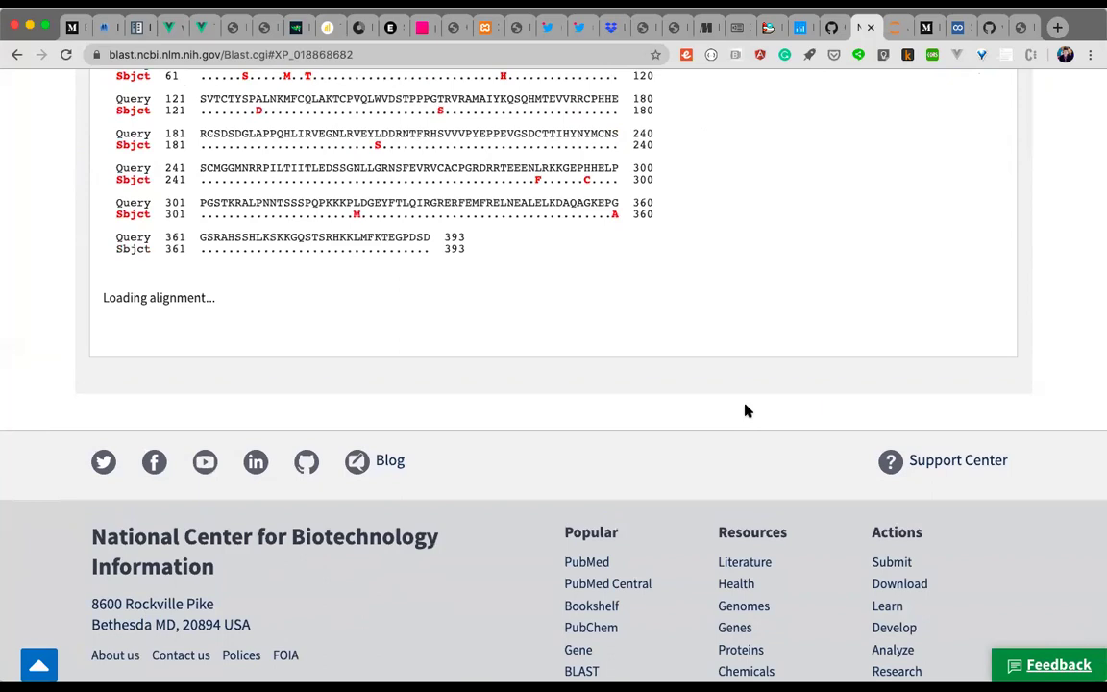
pyautogui.scroll(2, 747, 411)
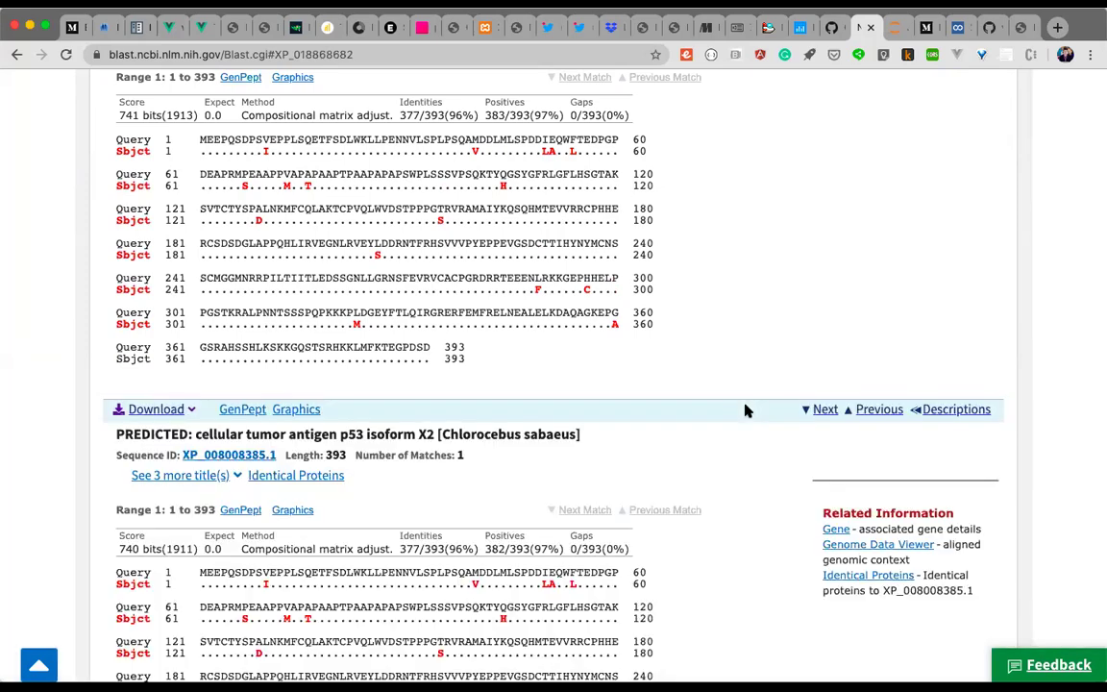
pyautogui.scroll(-15, 748, 411)
pyautogui.scroll(-6, 747, 409)
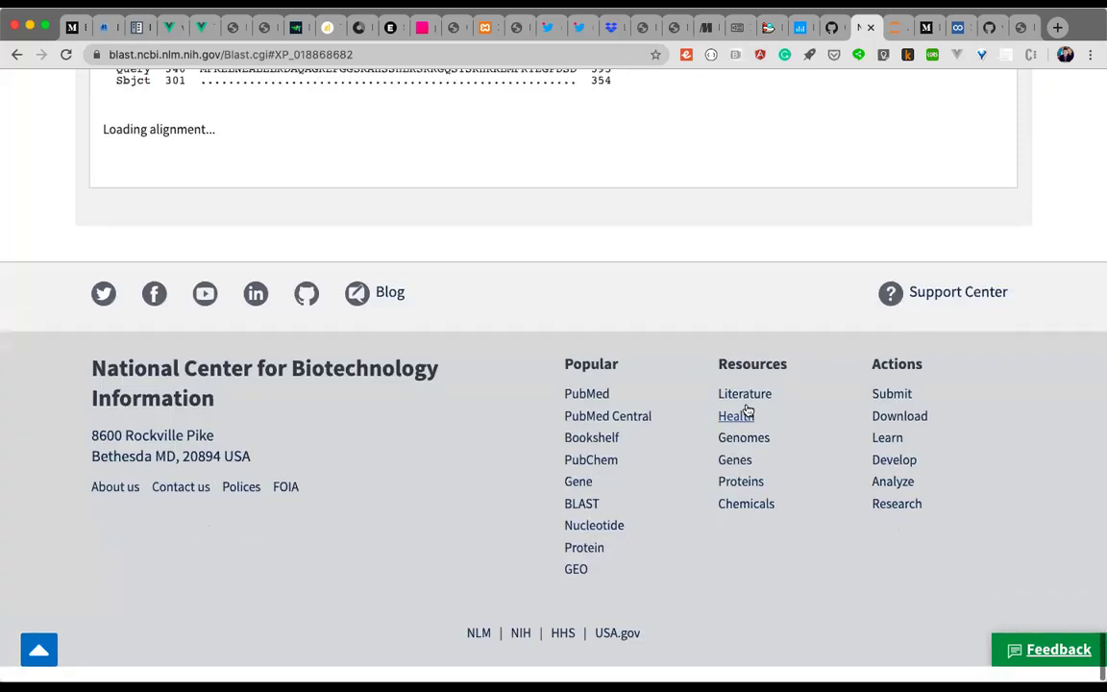
pyautogui.scroll(3, 747, 410)
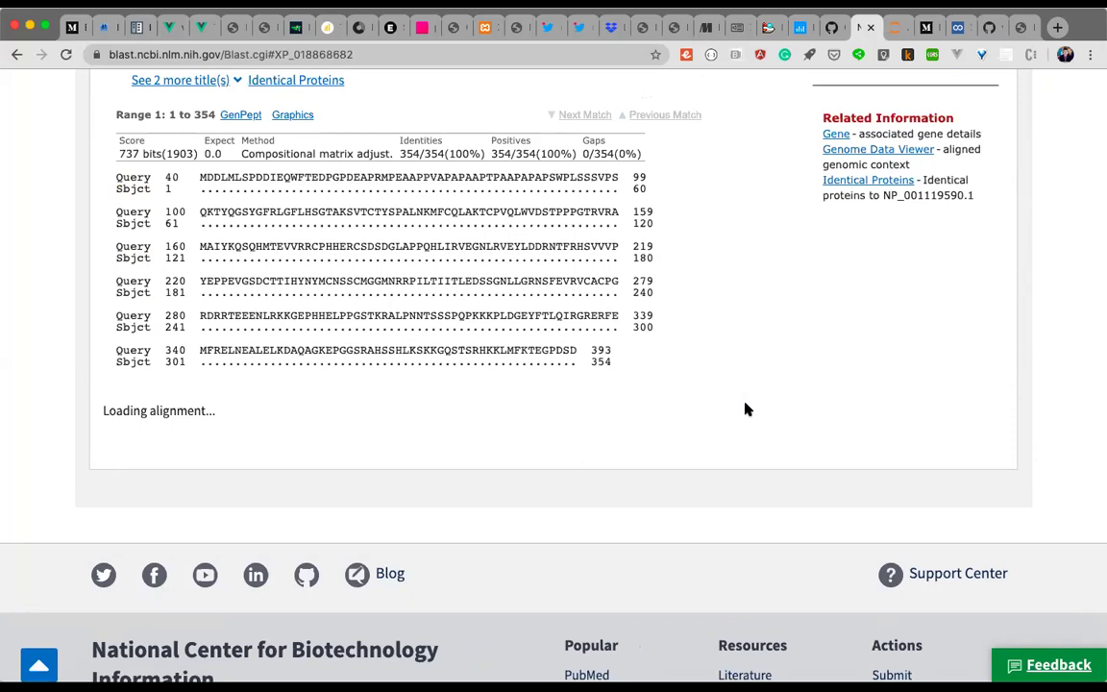
# Compare the substitutions in the alignments from Theropithecus gelada isoform X1 through Callithrix jacchus and Tupaia chinensis to Colobus angolensis palliatus isoform X2
pyautogui.scroll(-5, 748, 409)
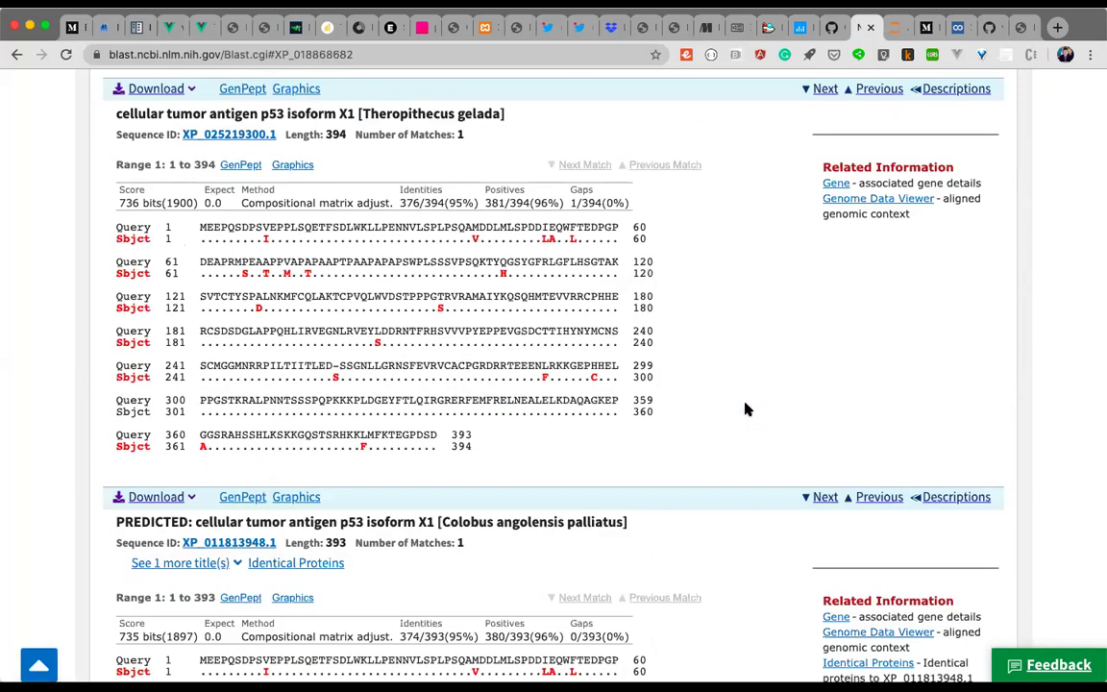
pyautogui.scroll(-5, 745, 408)
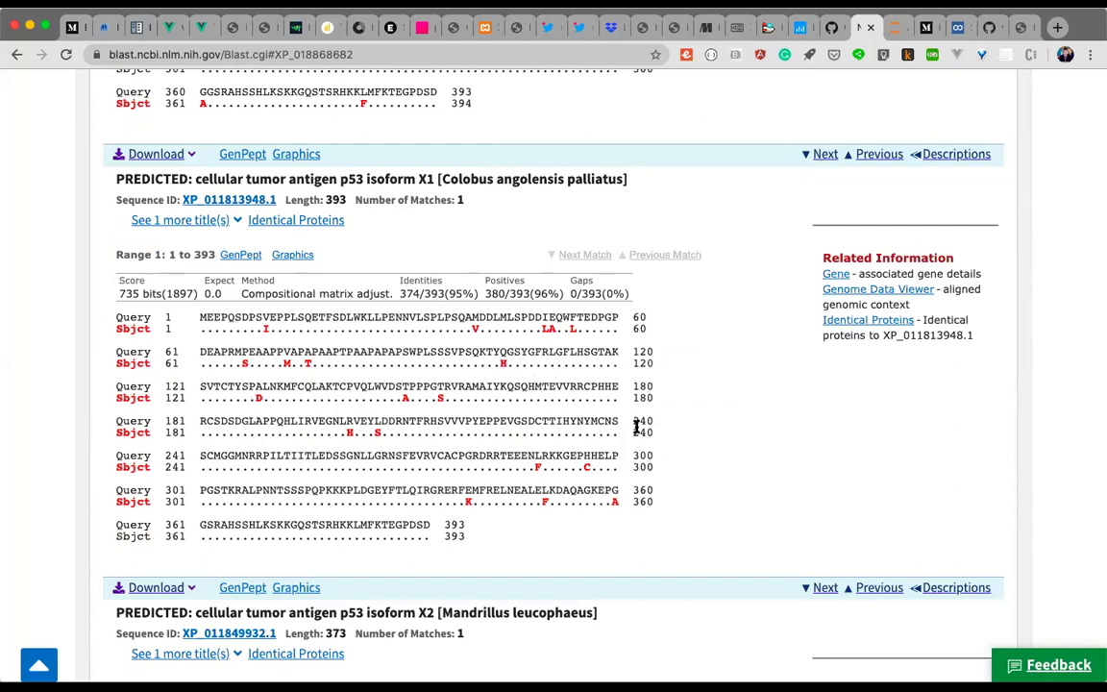
pyautogui.scroll(-5, 705, 484)
pyautogui.scroll(-5, 701, 485)
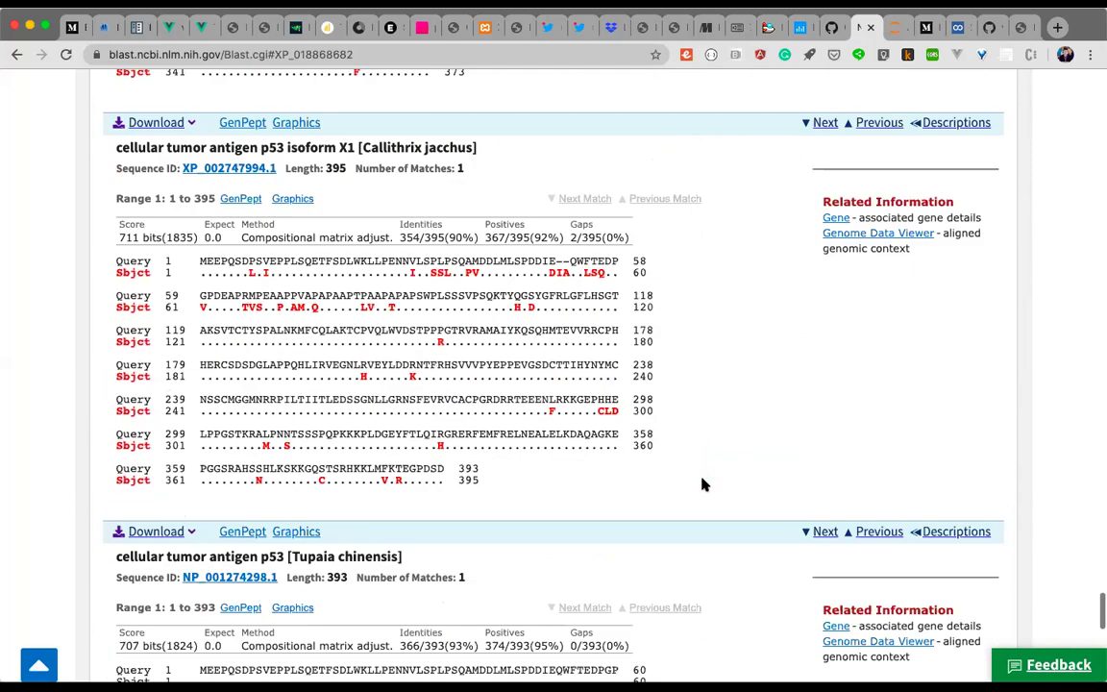
pyautogui.scroll(-6, 701, 485)
pyautogui.scroll(-2, 701, 484)
pyautogui.scroll(2, 701, 485)
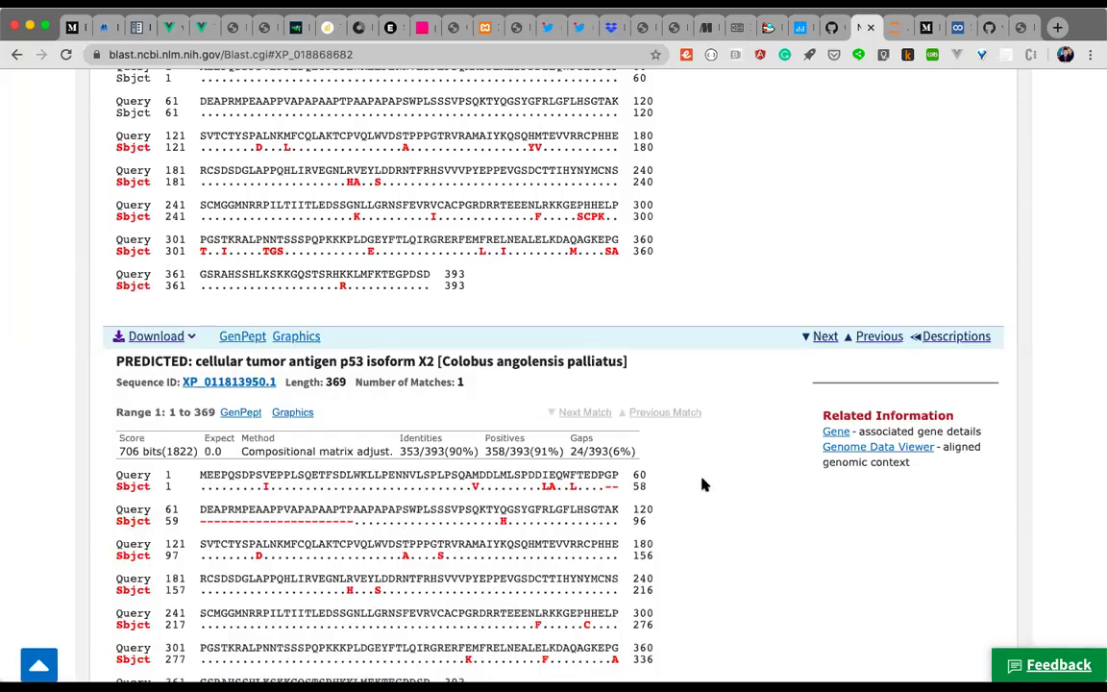
# Examine the Saimiri boliviensis, Sapajus apella, Cebus capucinus and Chlorocebus sabaeus isoform X1 alignments for differences from the human query
pyautogui.scroll(-4, 701, 484)
pyautogui.scroll(-3, 701, 485)
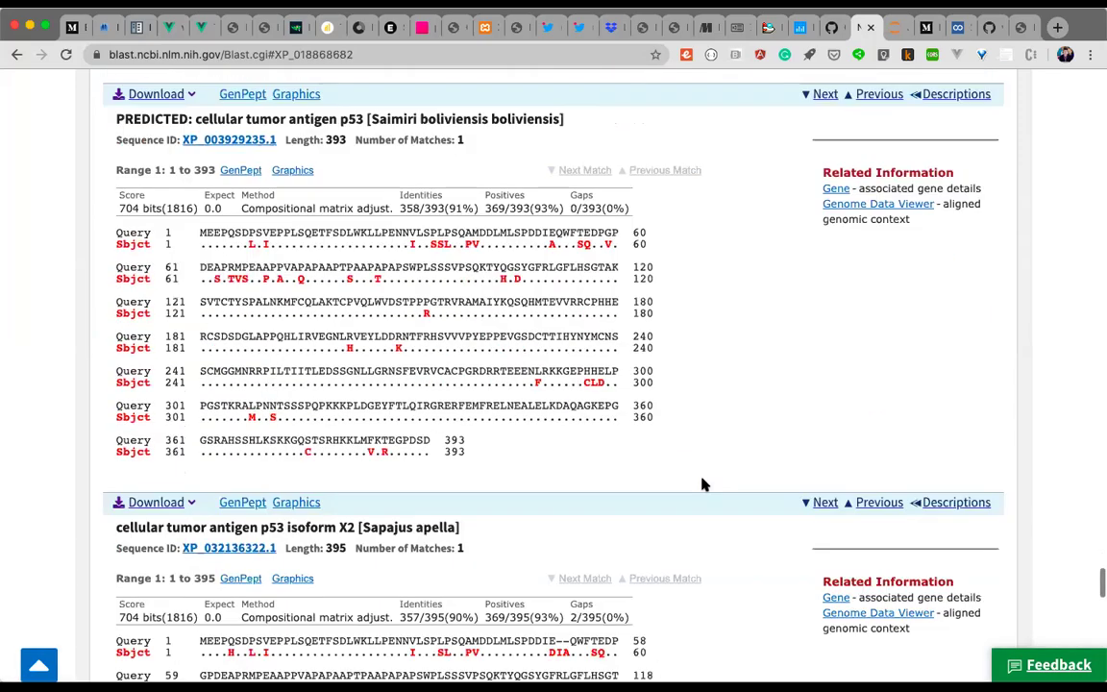
pyautogui.scroll(-3, 701, 484)
pyautogui.scroll(-3, 701, 484)
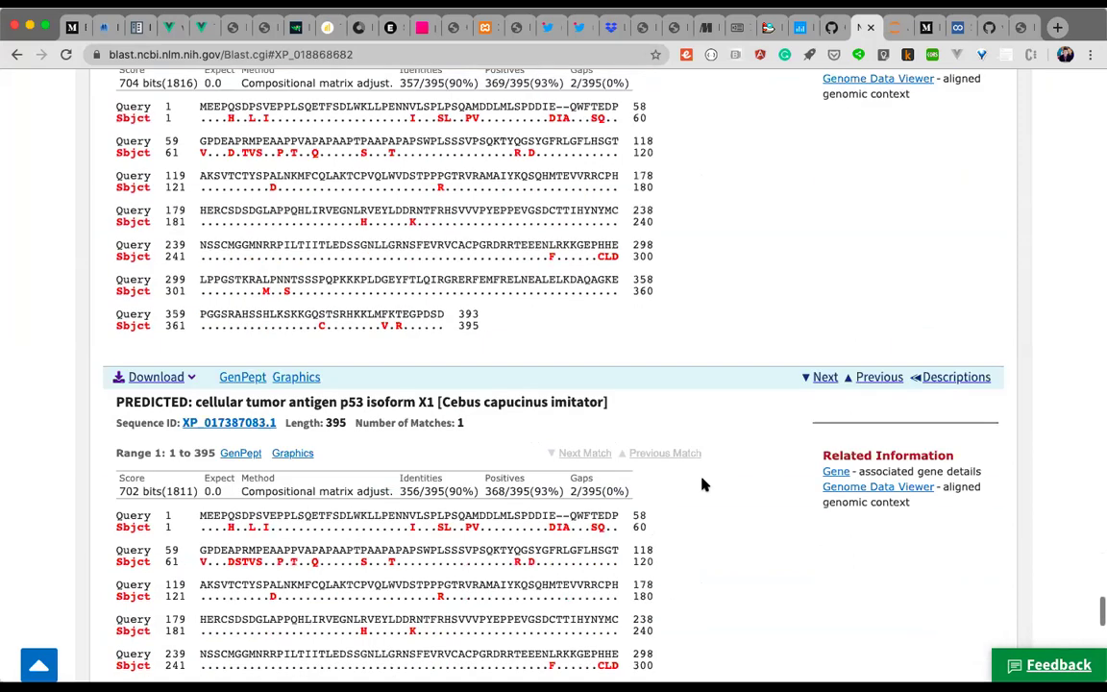
pyautogui.scroll(-2, 701, 484)
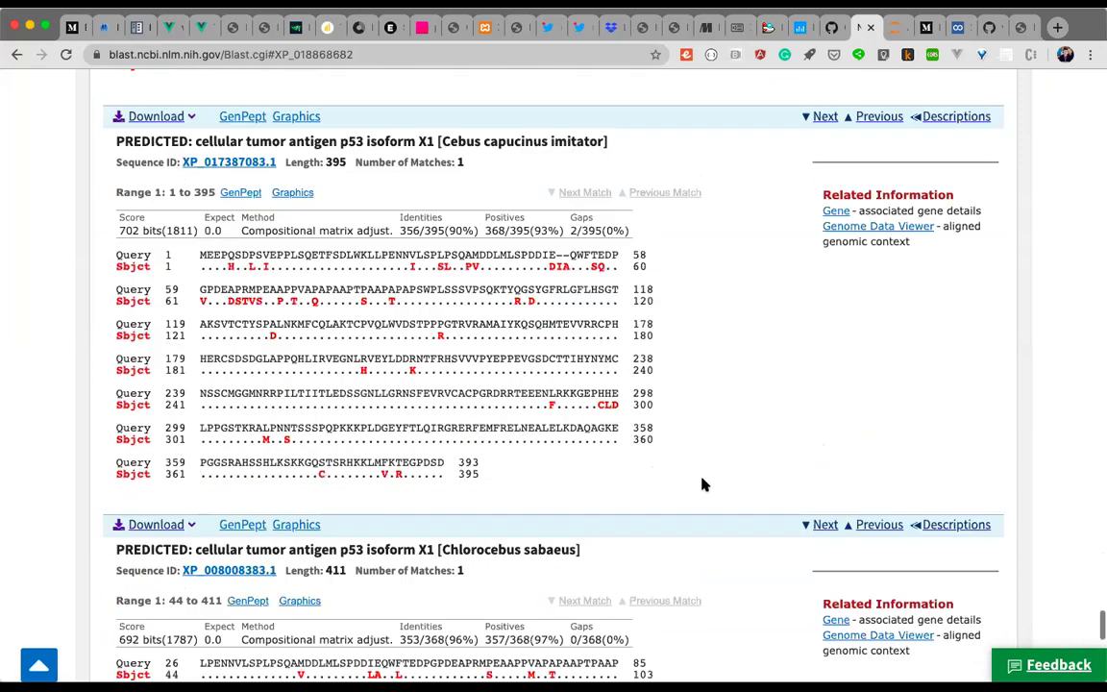
pyautogui.scroll(-4, 702, 484)
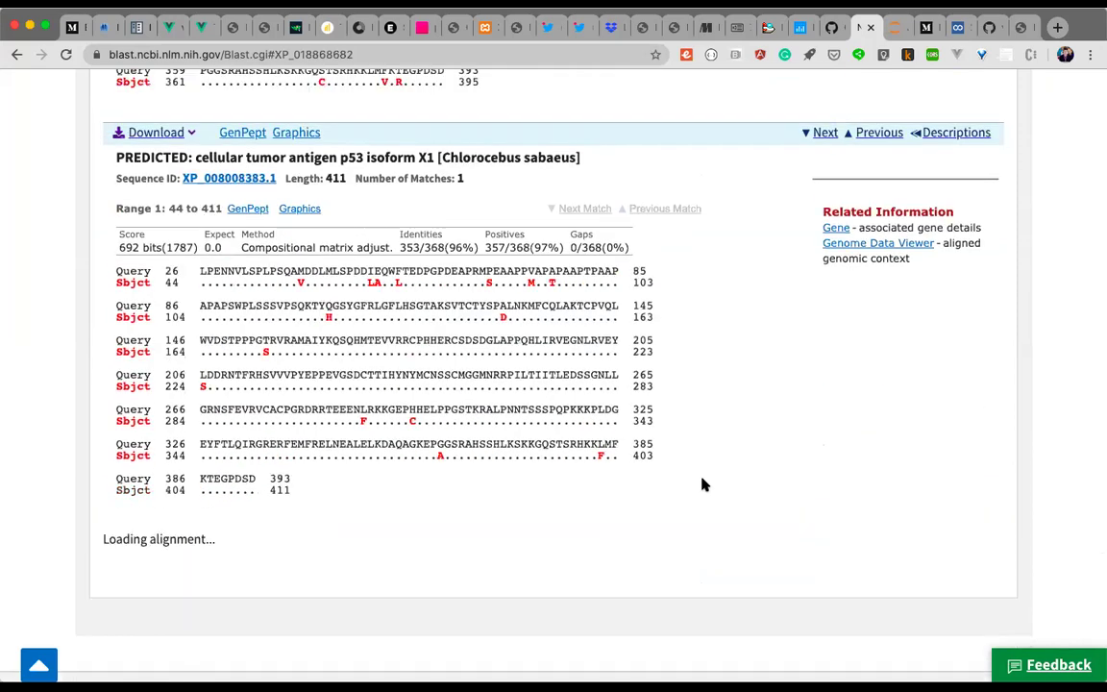
pyautogui.scroll(-2, 701, 485)
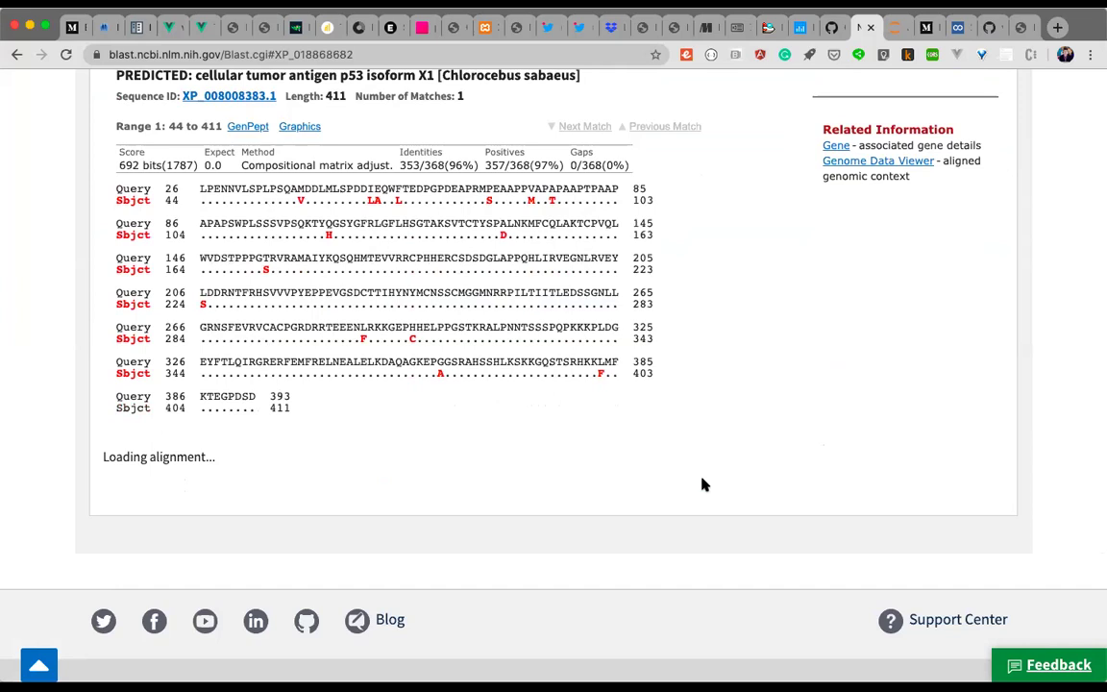
pyautogui.scroll(-1, 706, 461)
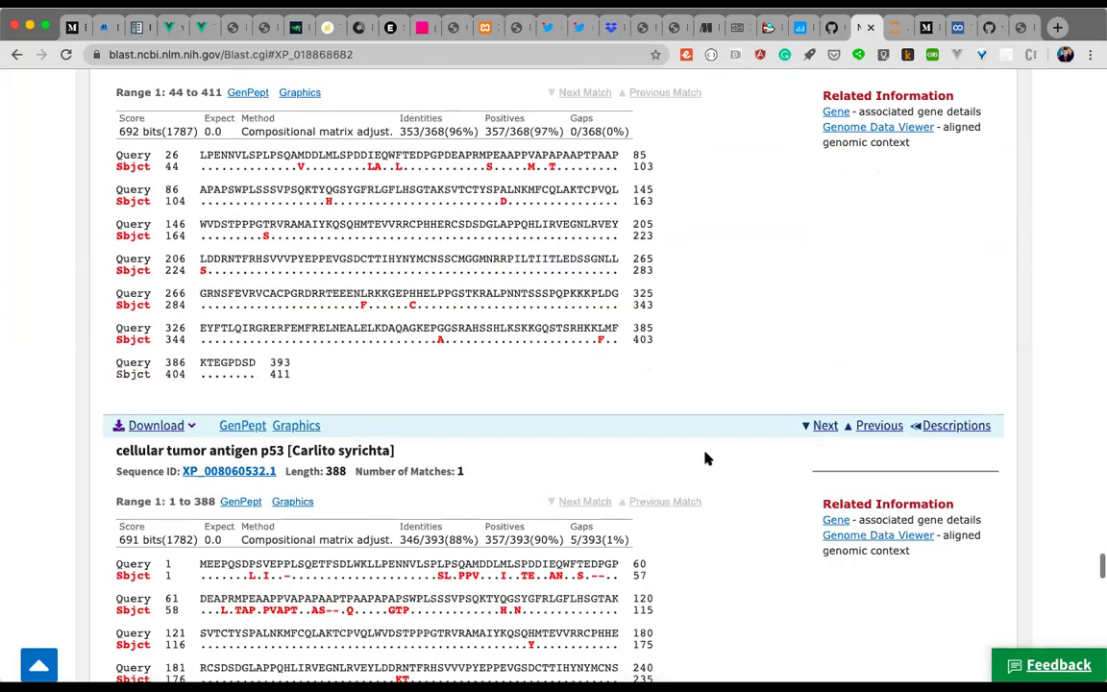
# Continue from the Carlito syrichta alignment past human isoform c to Marmota marmota marmota and examine where its substitutions cluster
pyautogui.scroll(-6, 706, 458)
pyautogui.scroll(-2, 706, 459)
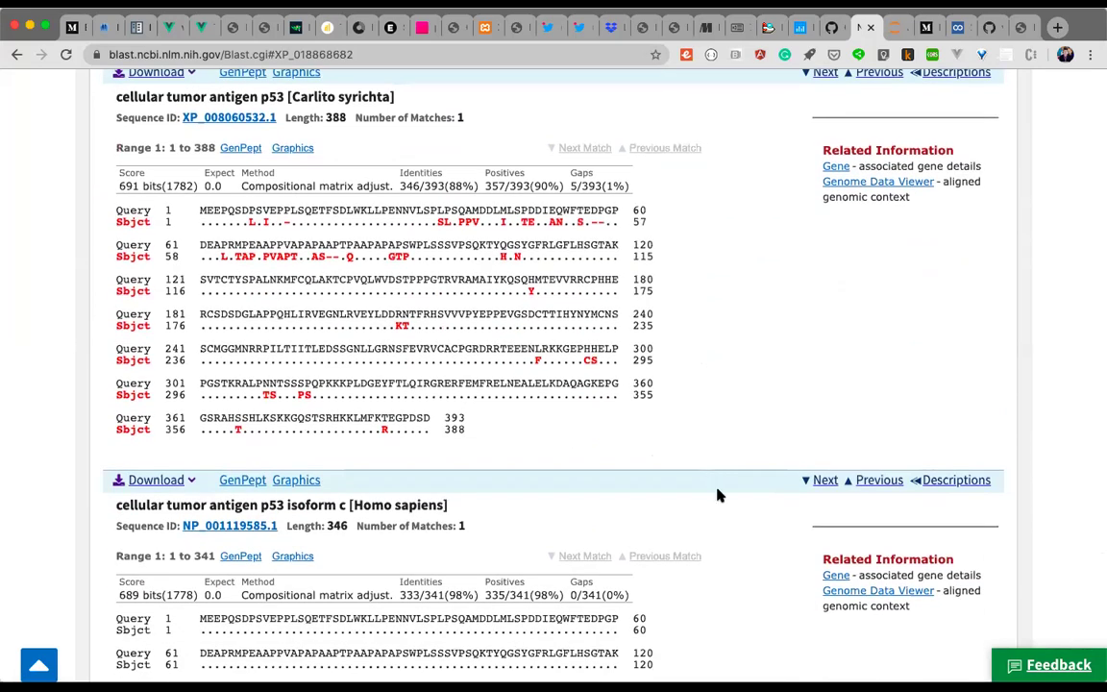
pyautogui.scroll(-1, 720, 495)
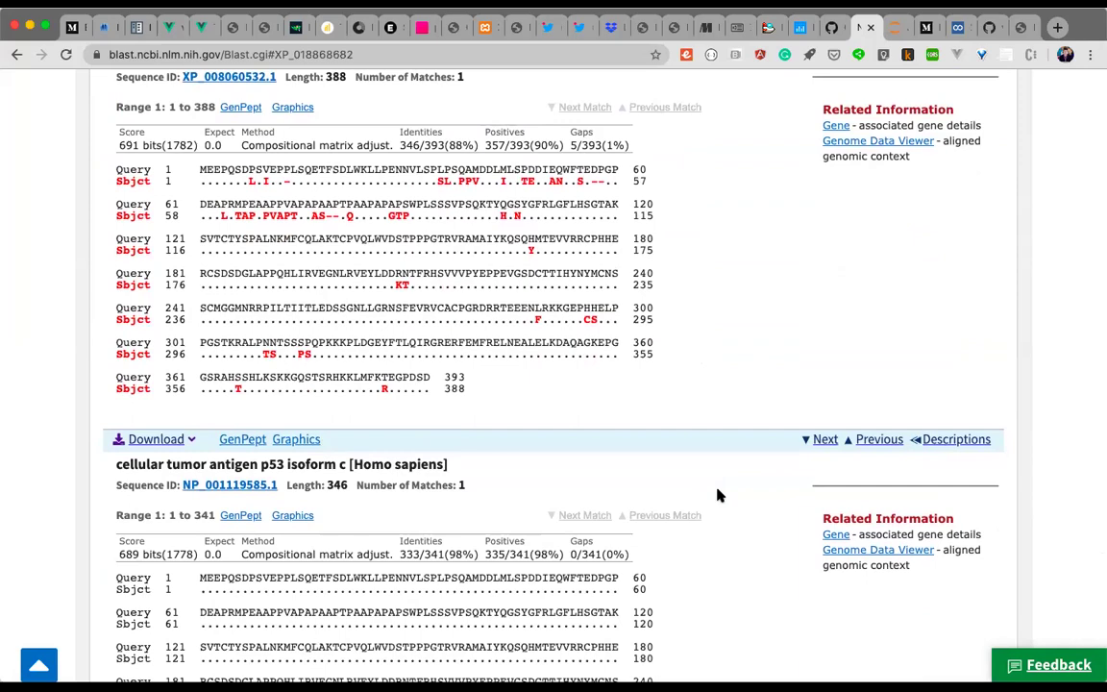
pyautogui.scroll(1, 719, 495)
pyautogui.scroll(-15, 720, 495)
pyautogui.scroll(-20, 720, 494)
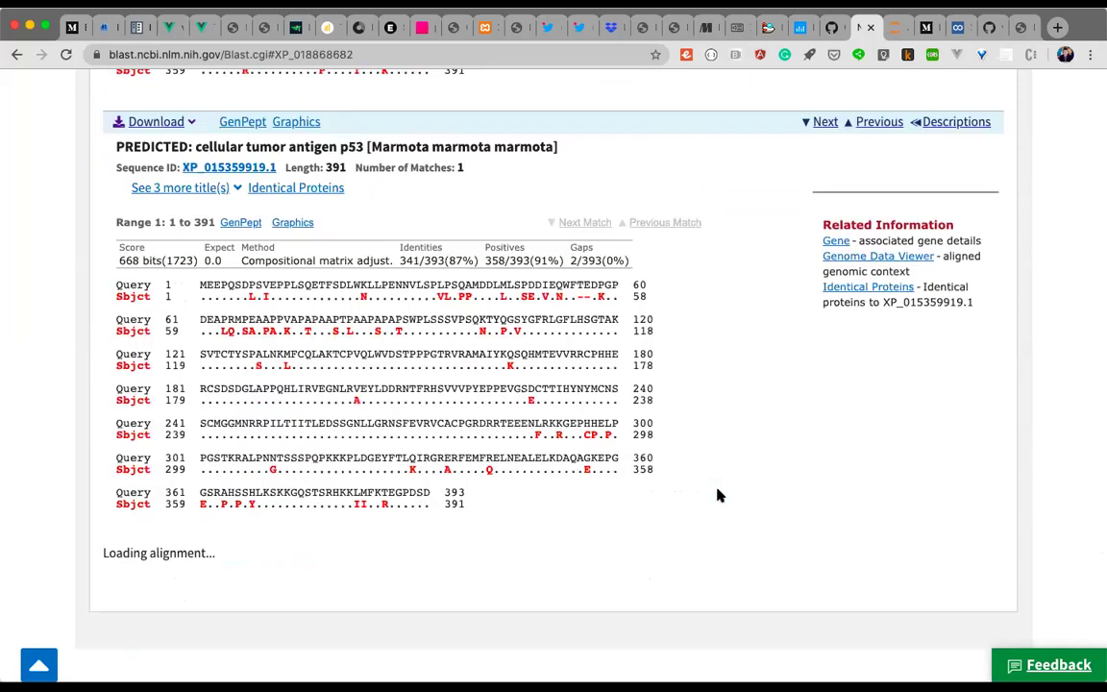
pyautogui.scroll(-2, 720, 495)
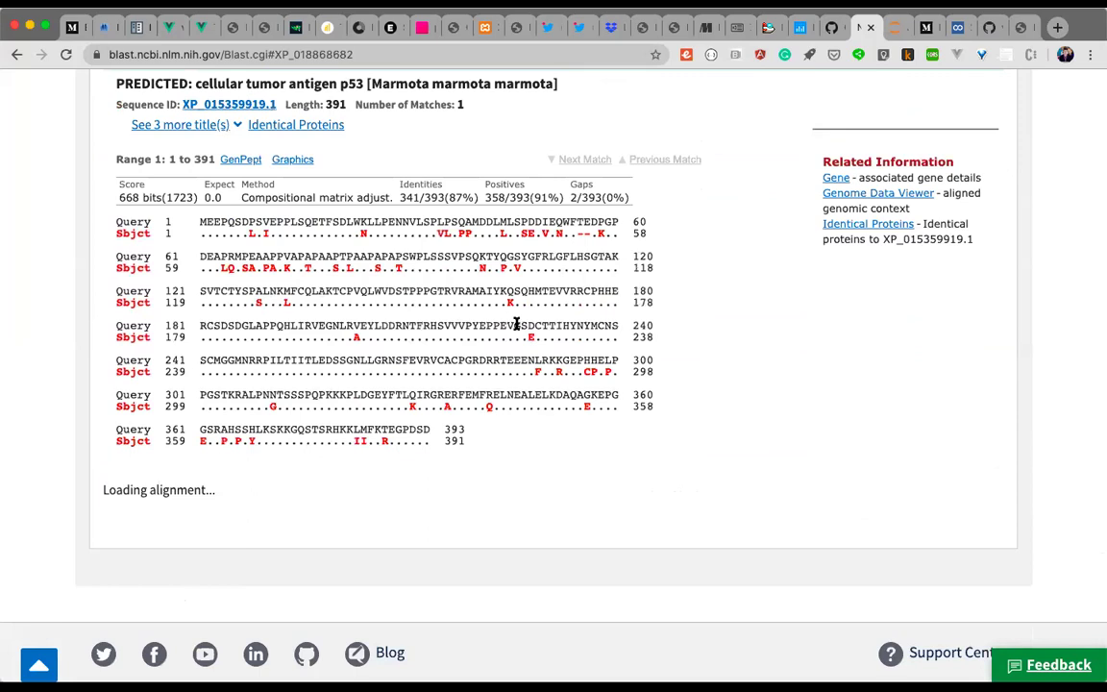
pyautogui.scroll(-1, 699, 390)
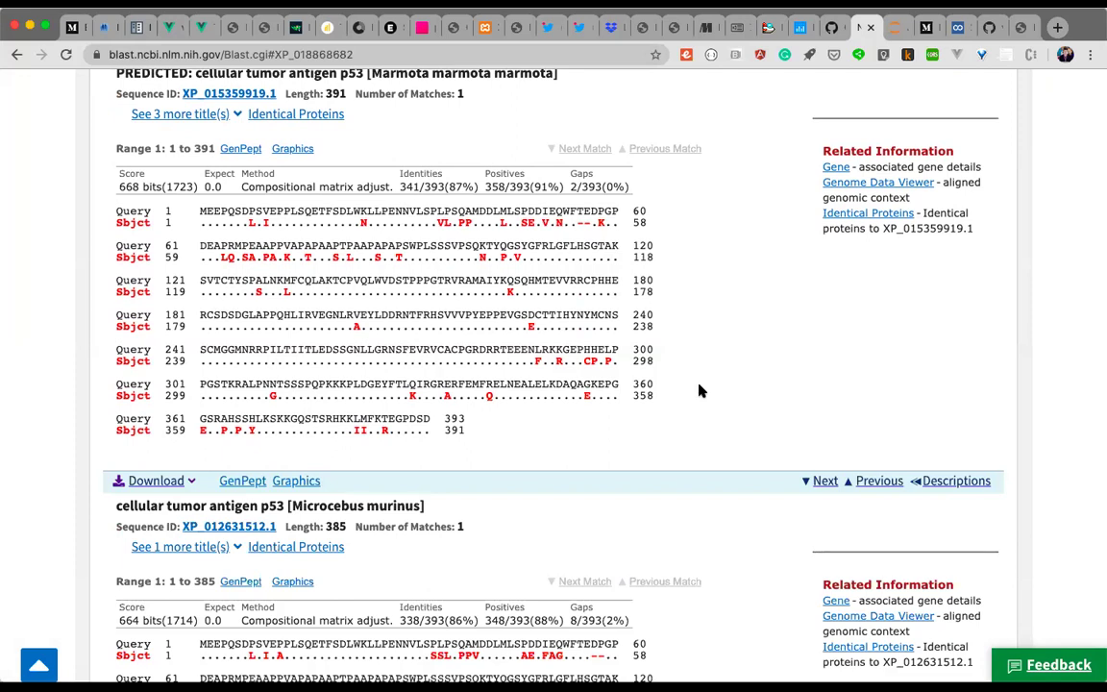
pyautogui.scroll(-1, 735, 366)
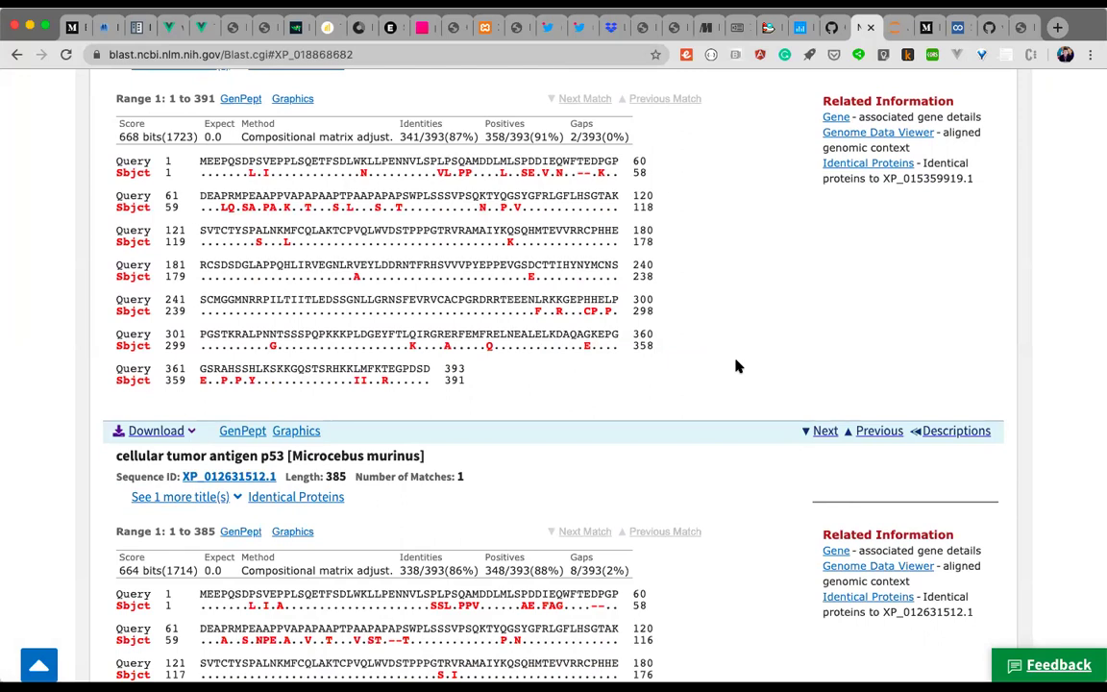
pyautogui.scroll(1, 736, 366)
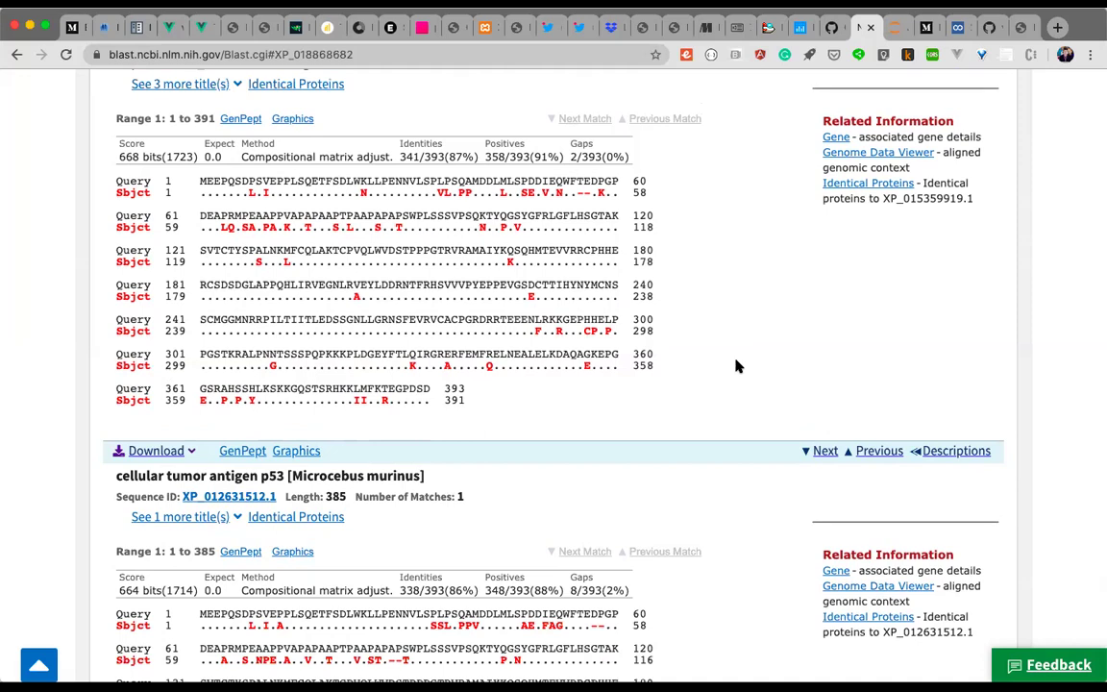
pyautogui.scroll(1, 736, 366)
# Look through the alignments from Microcebus murinus to Nannospalax galili and briefly highlight the Nannospalax galili title
pyautogui.scroll(-3, 749, 423)
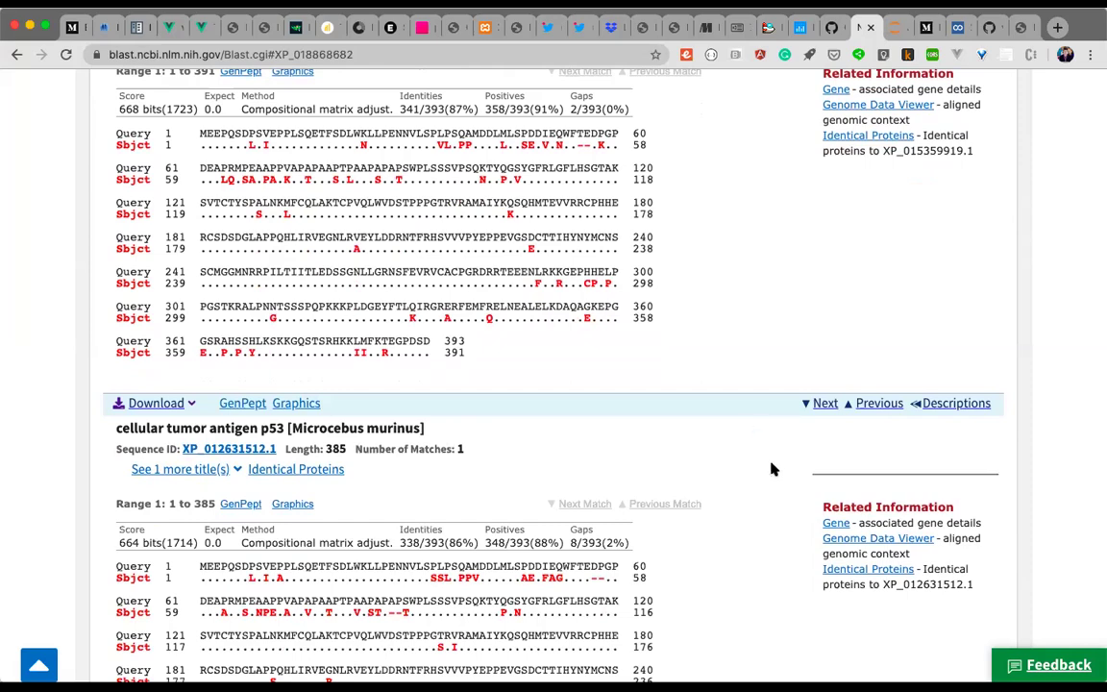
pyautogui.scroll(-5, 771, 469)
pyautogui.scroll(-10, 771, 469)
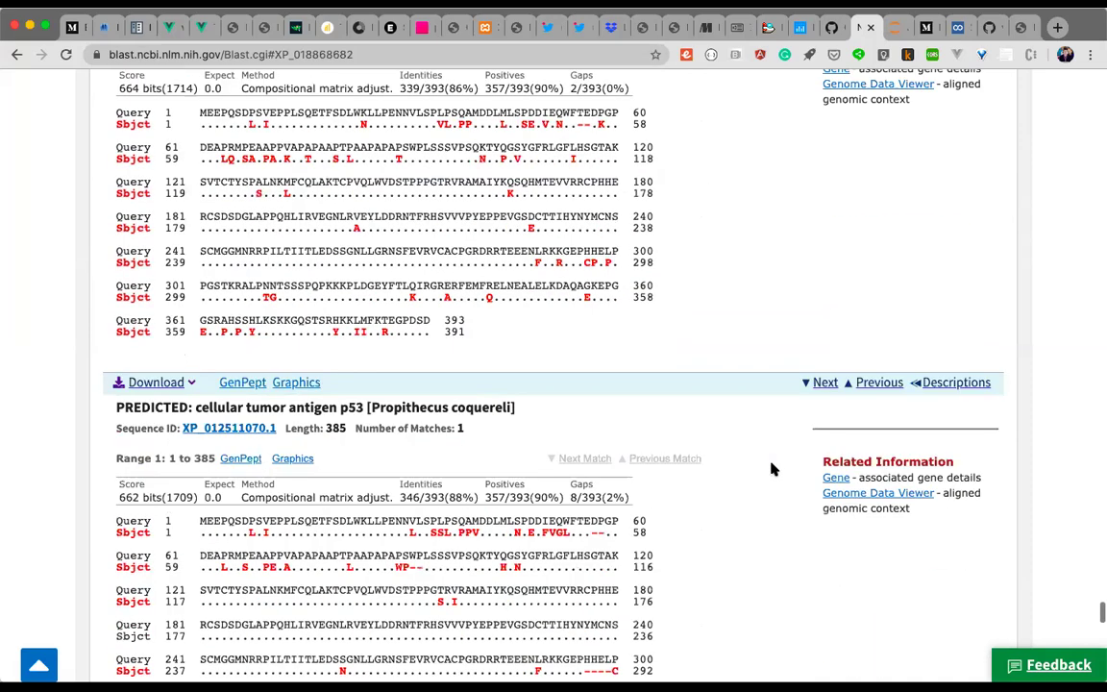
pyautogui.scroll(-7, 770, 469)
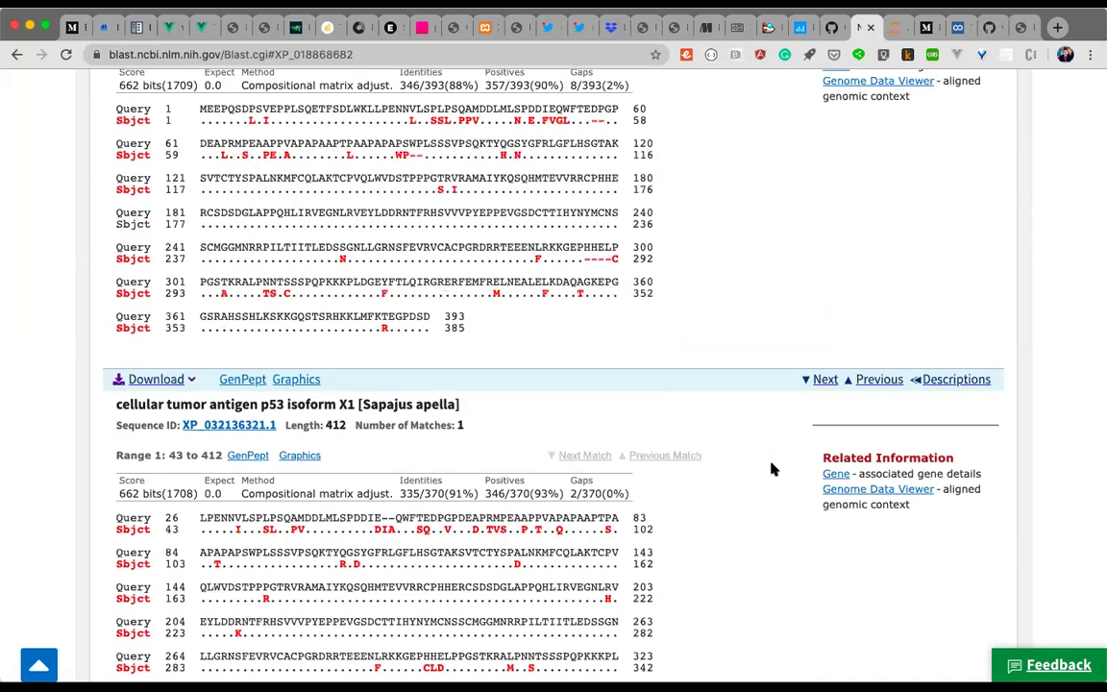
pyautogui.scroll(-6, 773, 469)
pyautogui.scroll(-7, 773, 469)
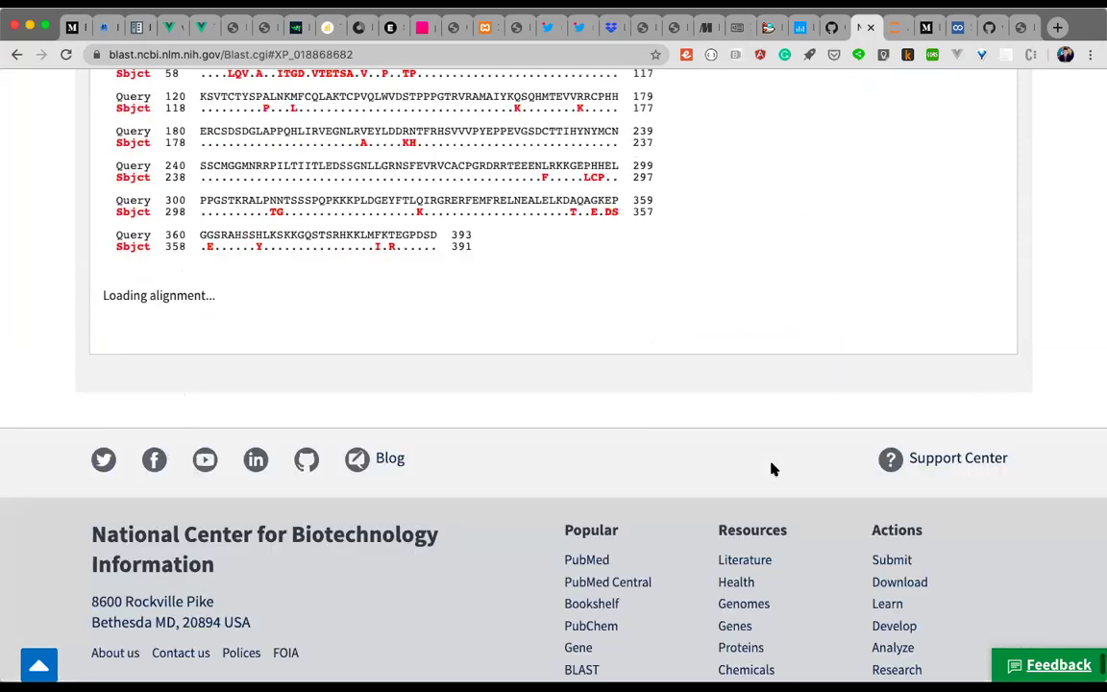
pyautogui.scroll(1, 774, 472)
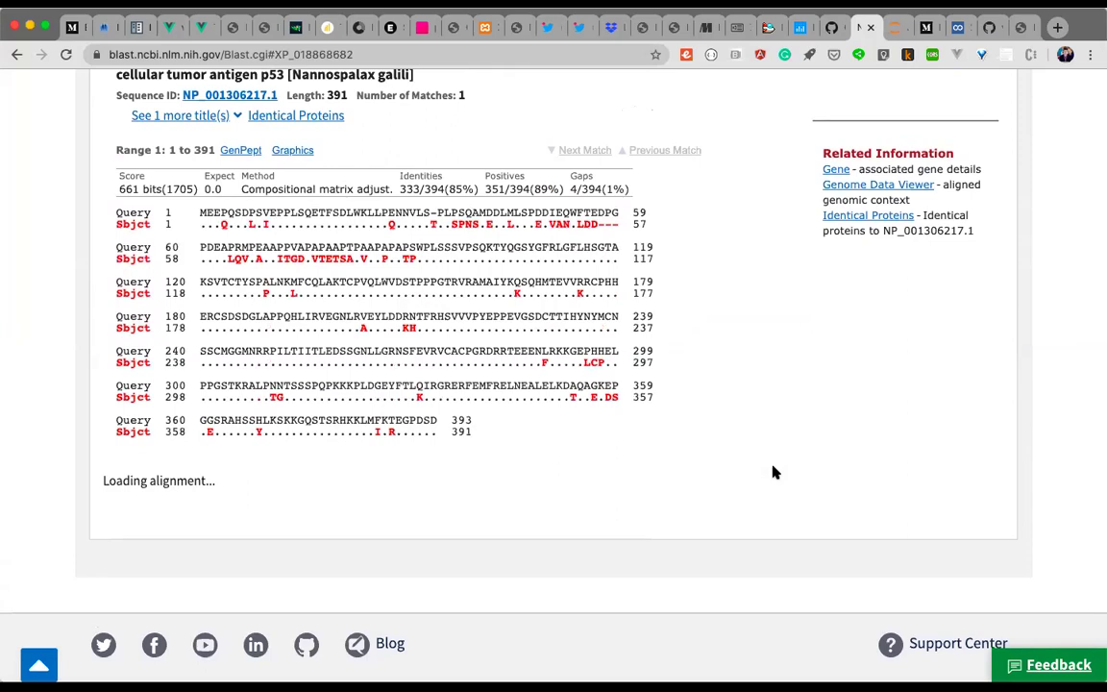
pyautogui.scroll(1, 775, 471)
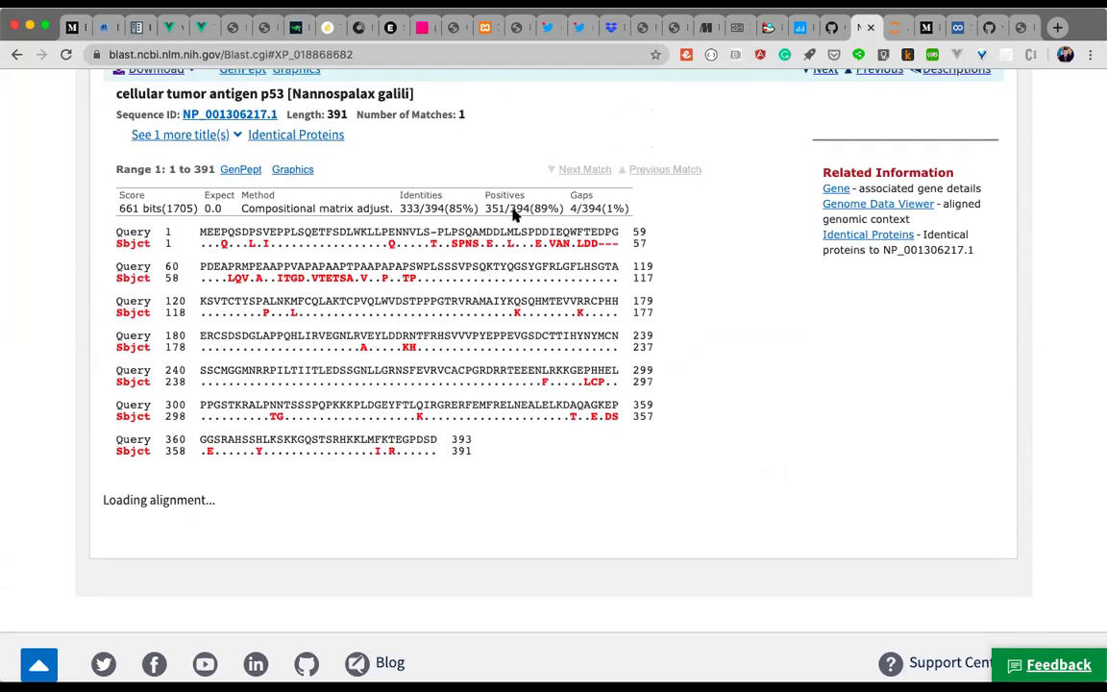
pyautogui.tripleClick(330, 94)
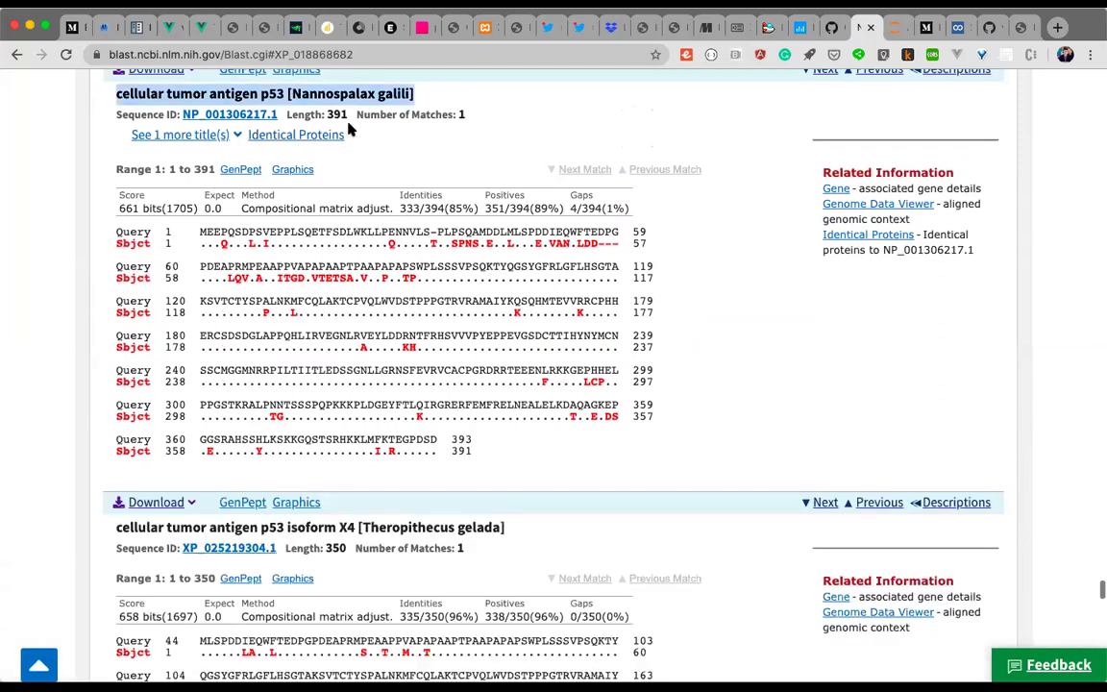
pyautogui.click(301, 93)
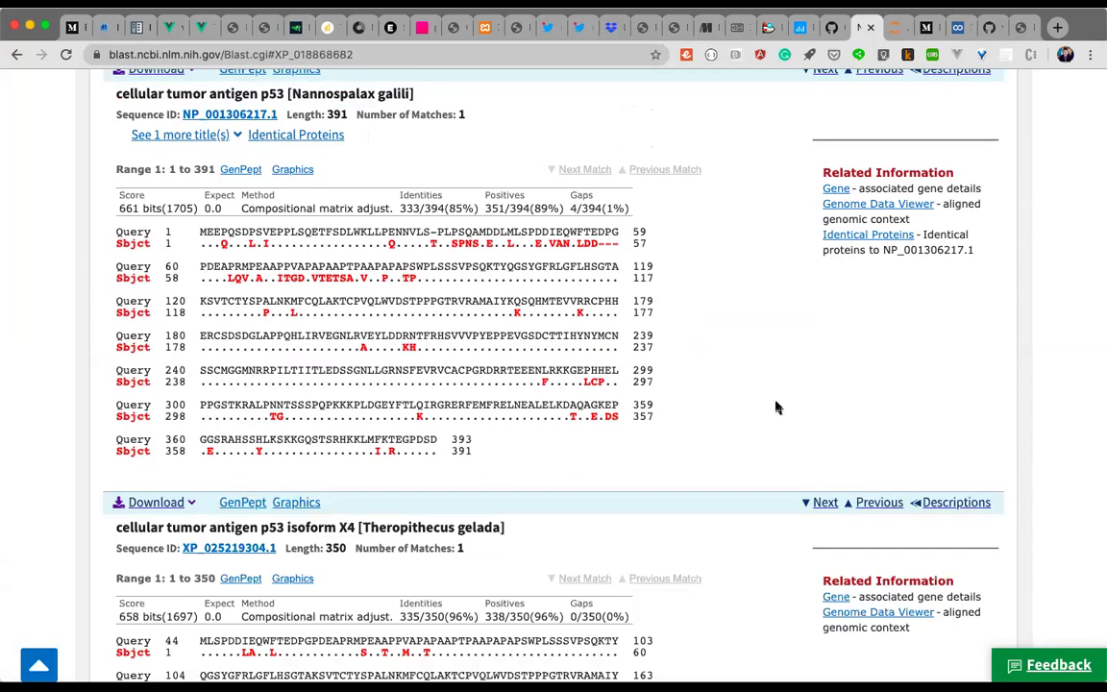
# Examine the Theropithecus gelada isoform X4, Oryctolagus cuniculus, Otolemur garnettii and Physeter catodon alignments for substitutions and gaps
pyautogui.scroll(-4, 775, 407)
pyautogui.scroll(-3, 775, 408)
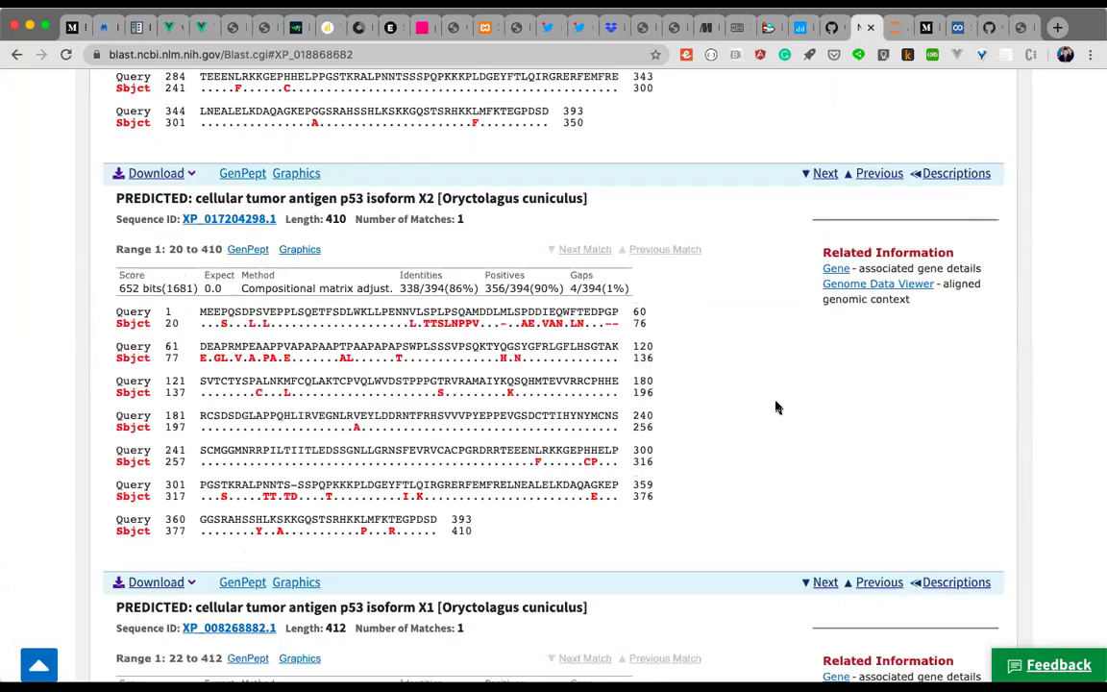
pyautogui.scroll(-3, 775, 407)
pyautogui.scroll(-5, 775, 408)
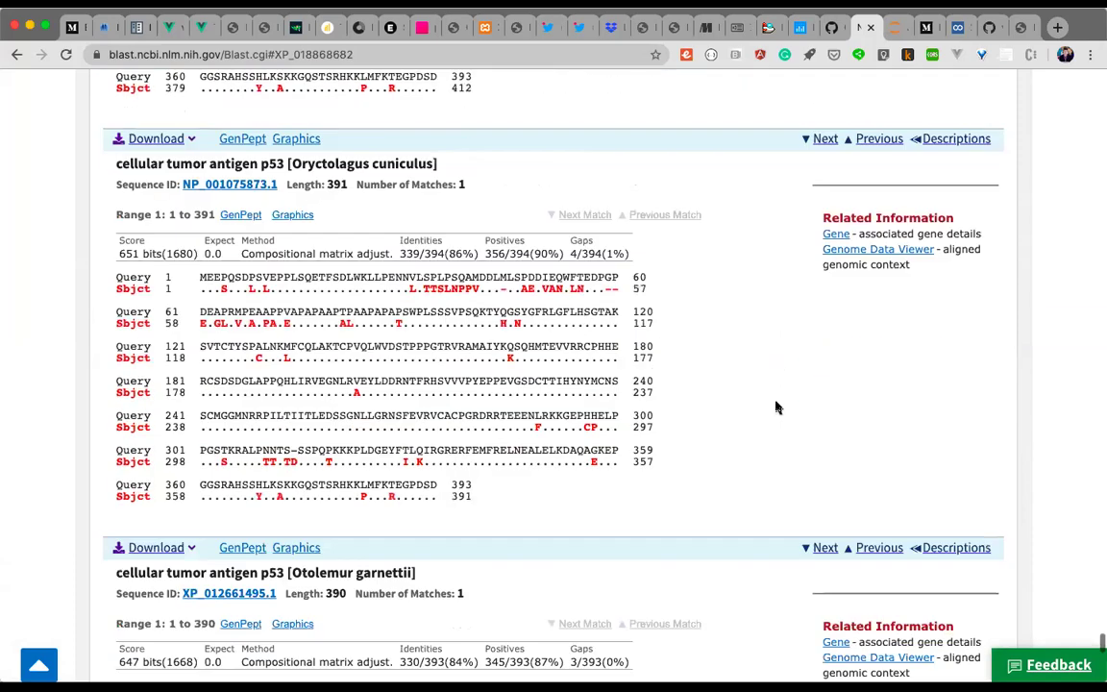
pyautogui.scroll(-1, 739, 376)
pyautogui.scroll(-5, 739, 375)
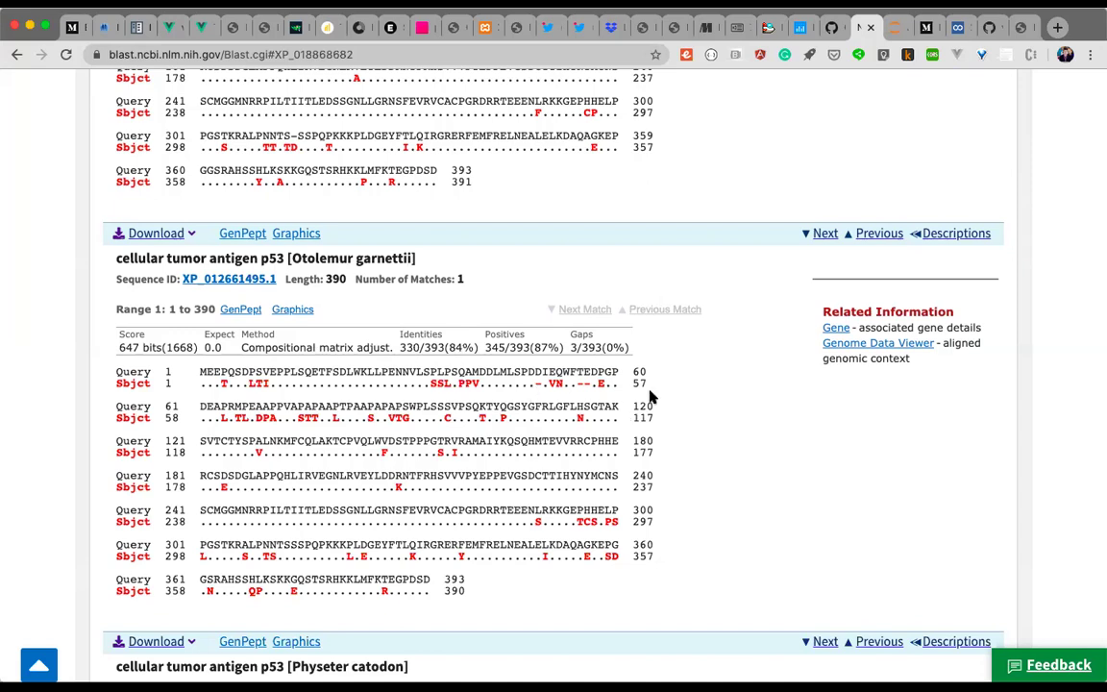
pyautogui.scroll(-5, 649, 396)
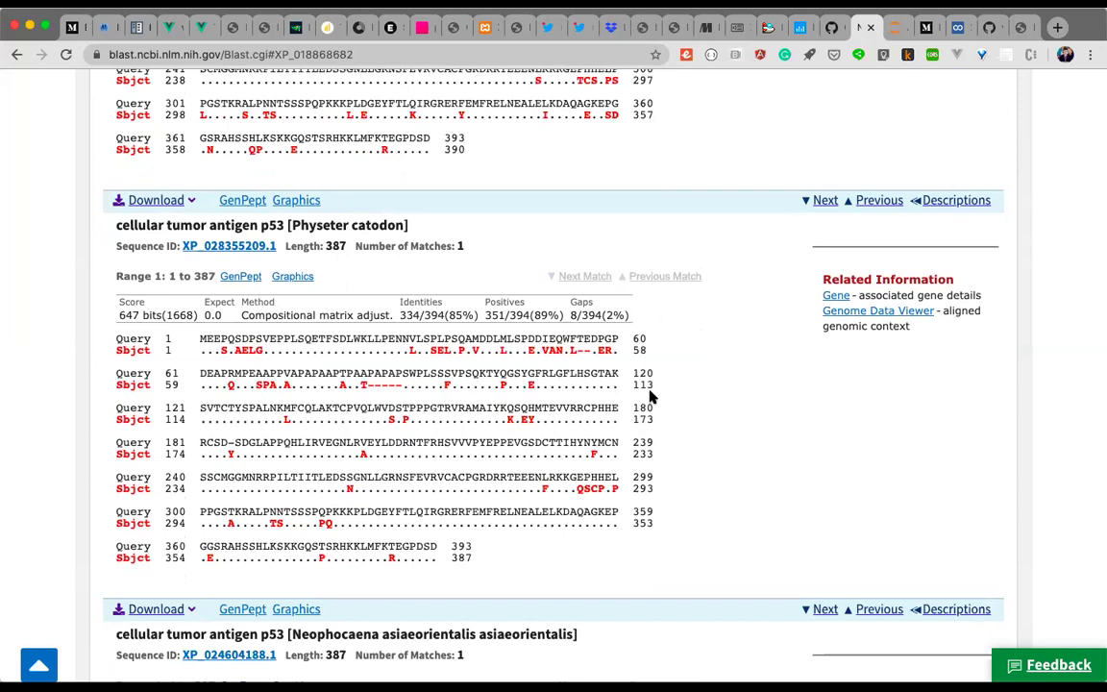
# Return from the pairwise alignments to the start of the results and examine the graphic summary's conserved domains and hit distribution
pyautogui.scroll(-2, 650, 396)
pyautogui.scroll(-18, 650, 396)
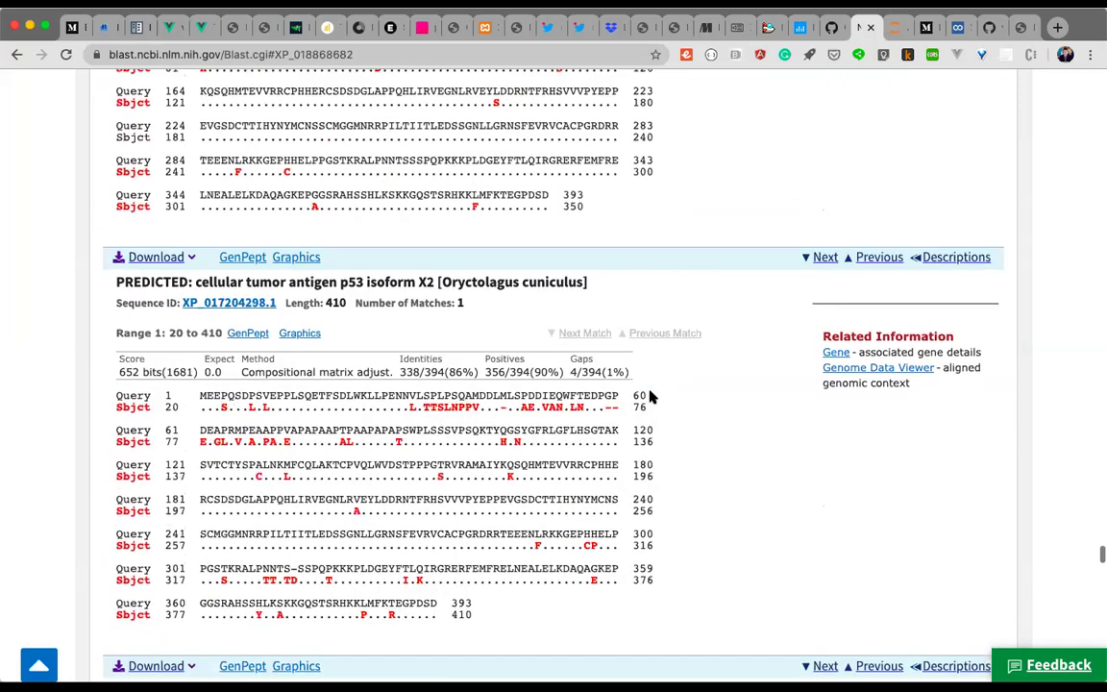
pyautogui.scroll(12, 649, 395)
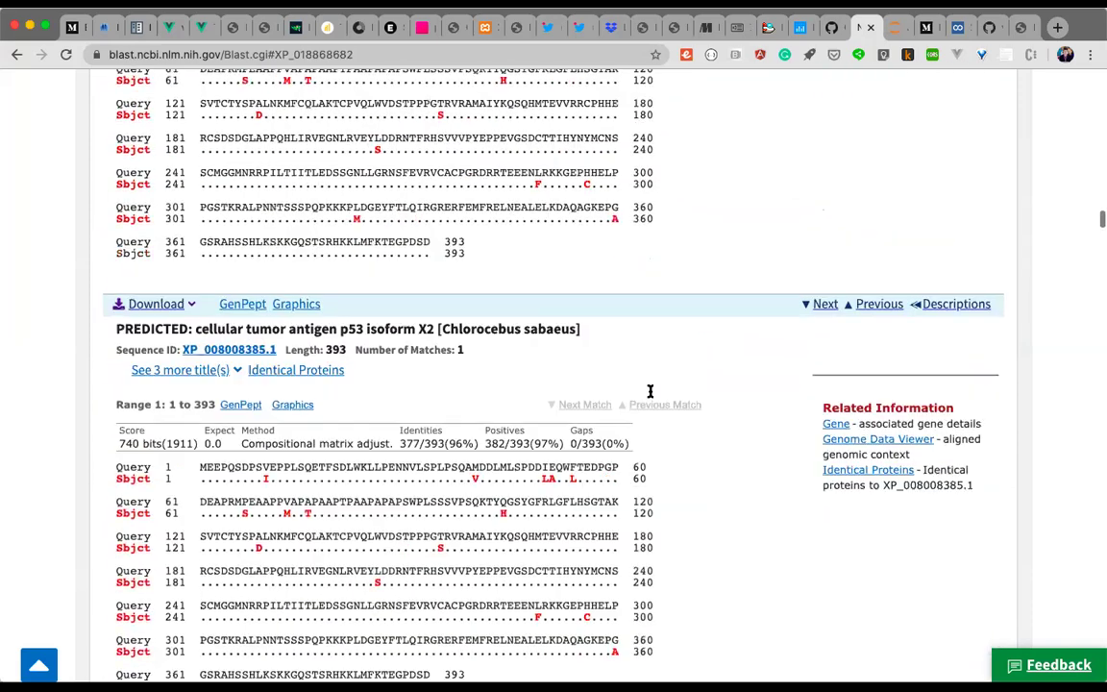
pyautogui.press('Home')
pyautogui.scroll(-7, 649, 392)
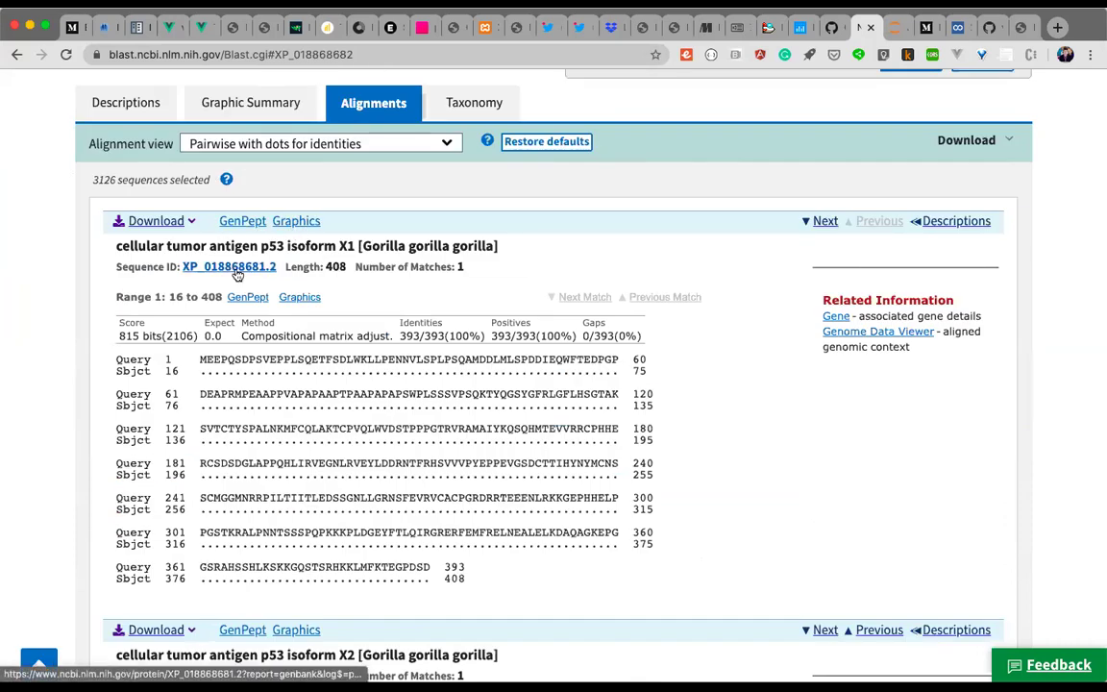
pyautogui.scroll(1, 196, 168)
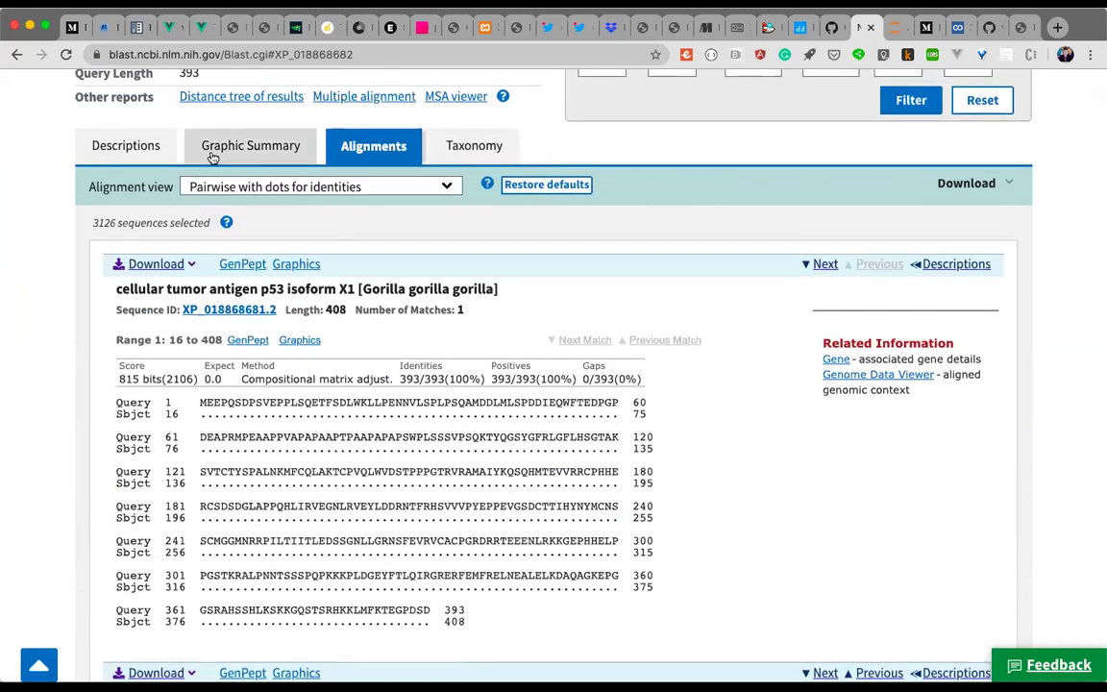
pyautogui.click(225, 156)
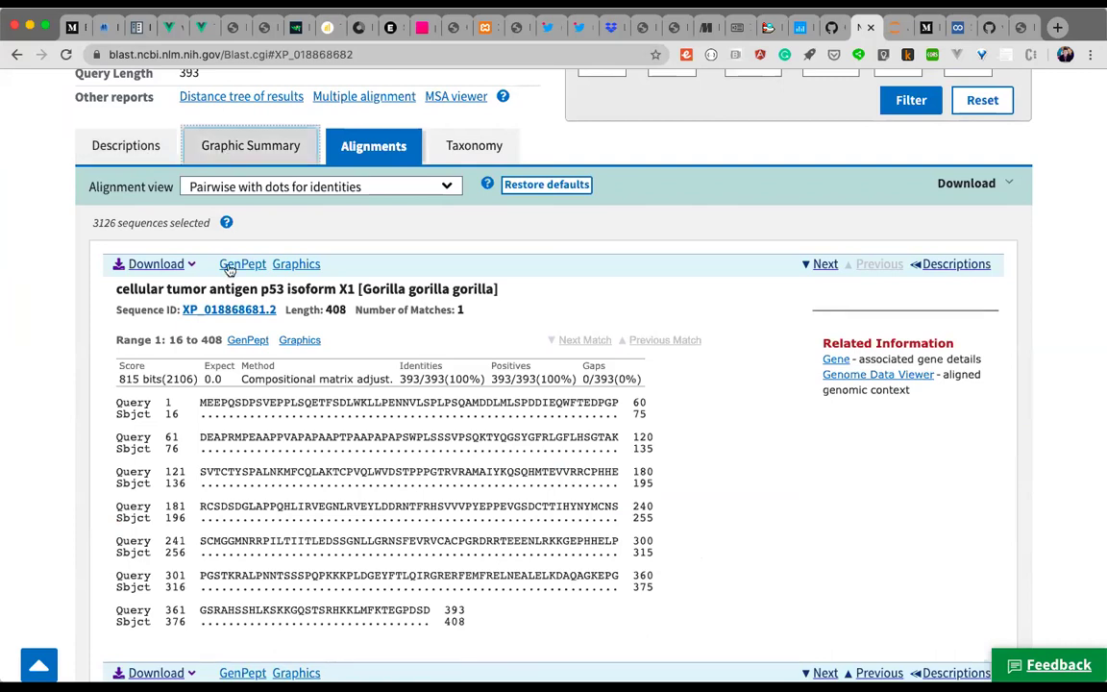
pyautogui.scroll(2, 229, 270)
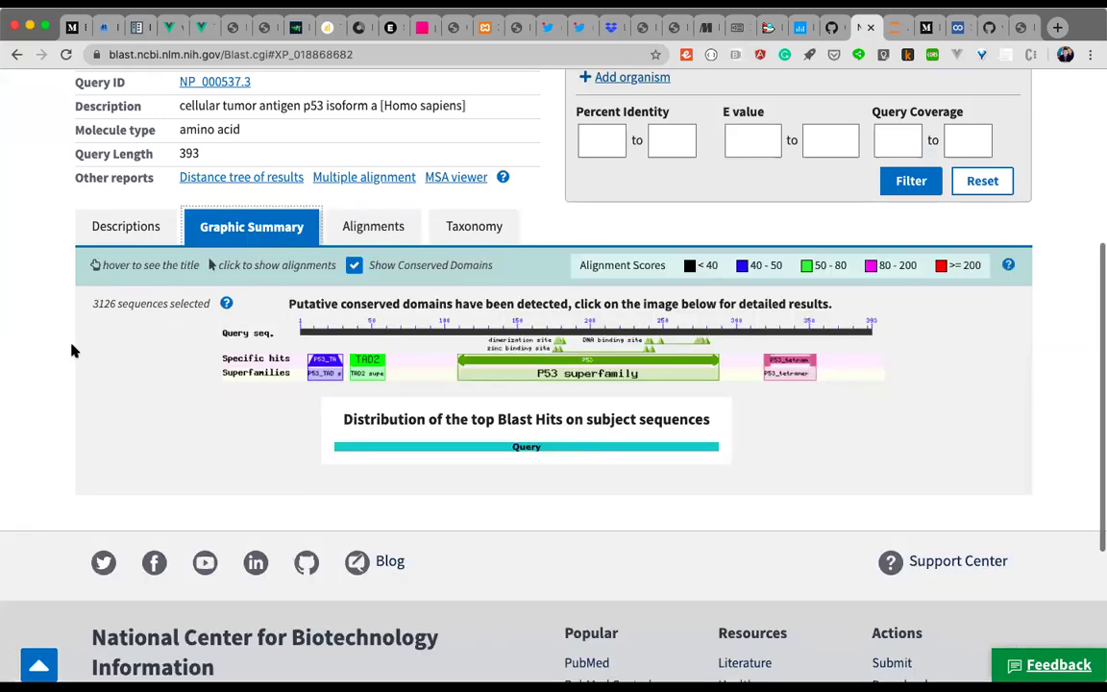
pyautogui.scroll(-5, 42, 324)
pyautogui.scroll(5, 43, 327)
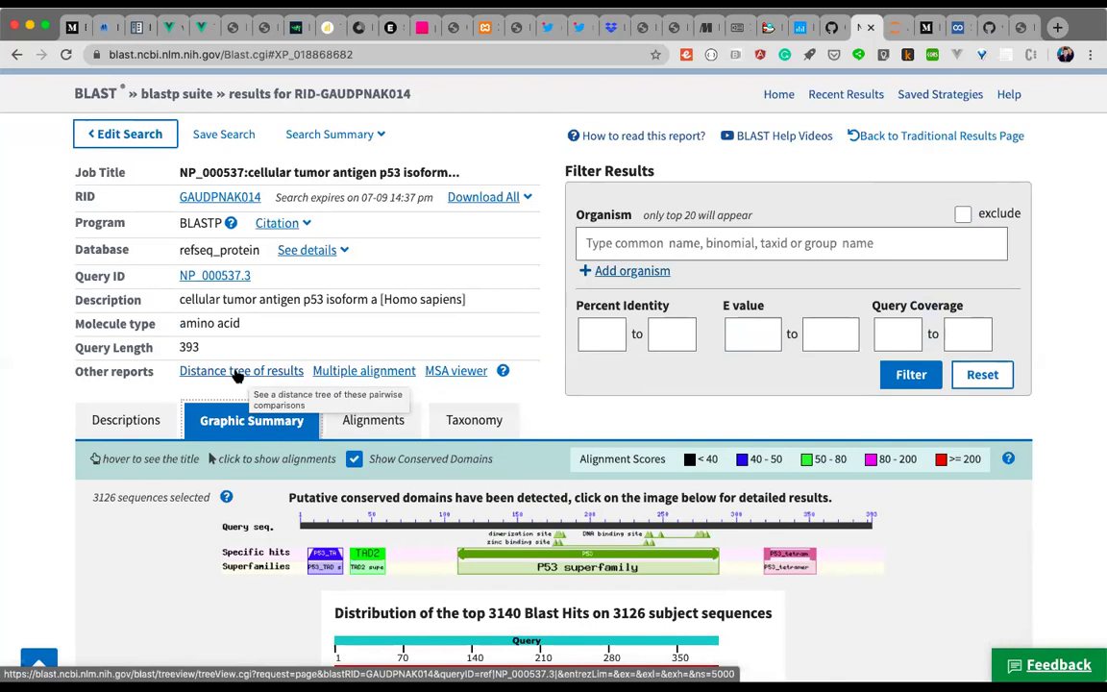
# Try to open the distance tree for the full hit list, close it, and look over the graphic summary again
pyautogui.click(238, 371)
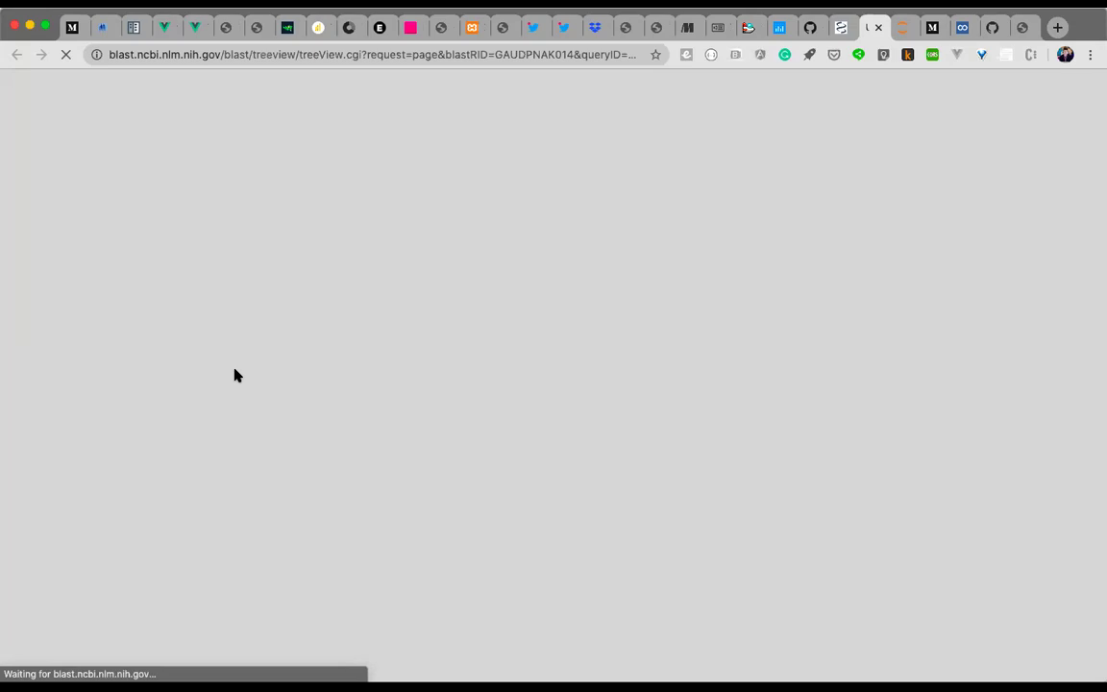
pyautogui.click(877, 28)
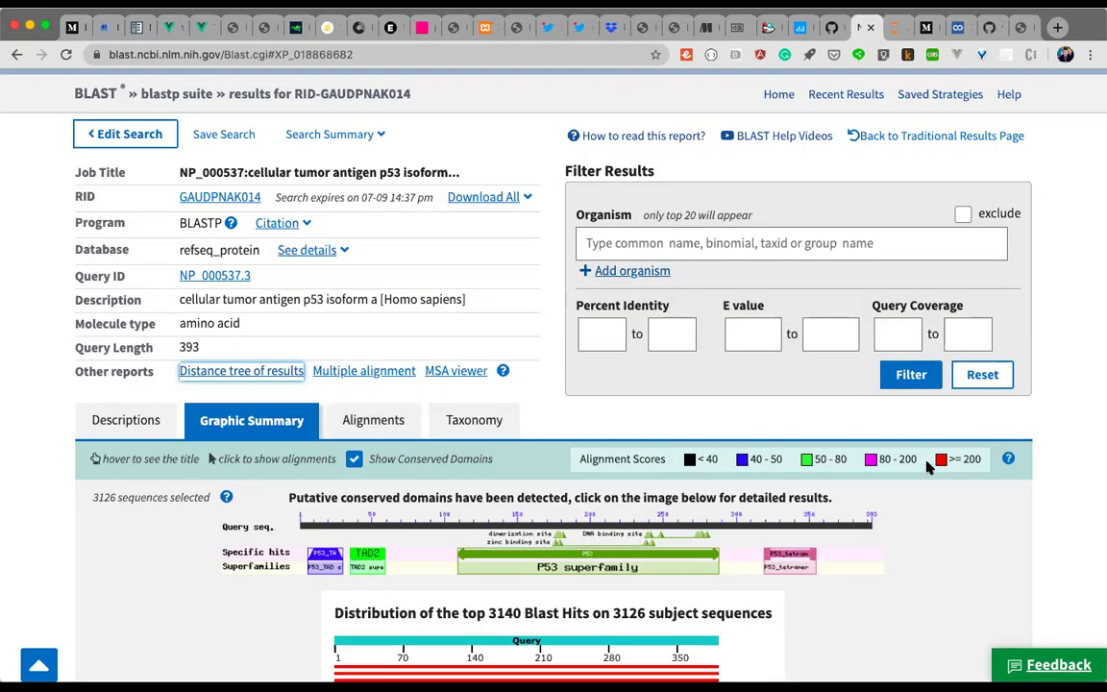
pyautogui.scroll(-5, 904, 426)
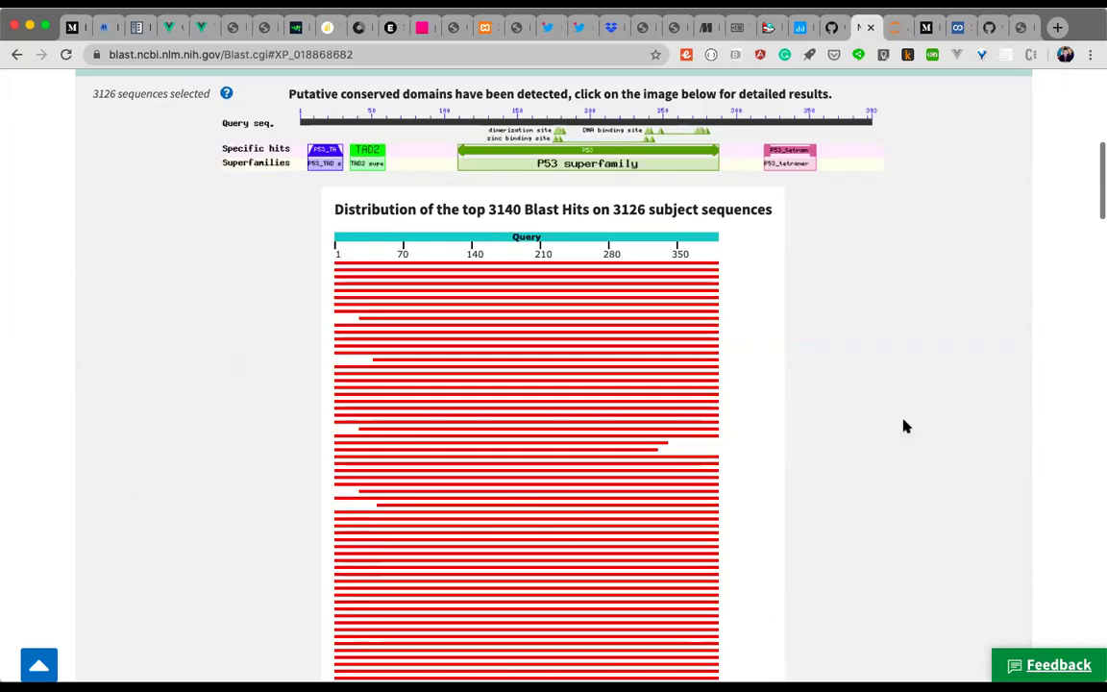
pyautogui.scroll(3, 904, 426)
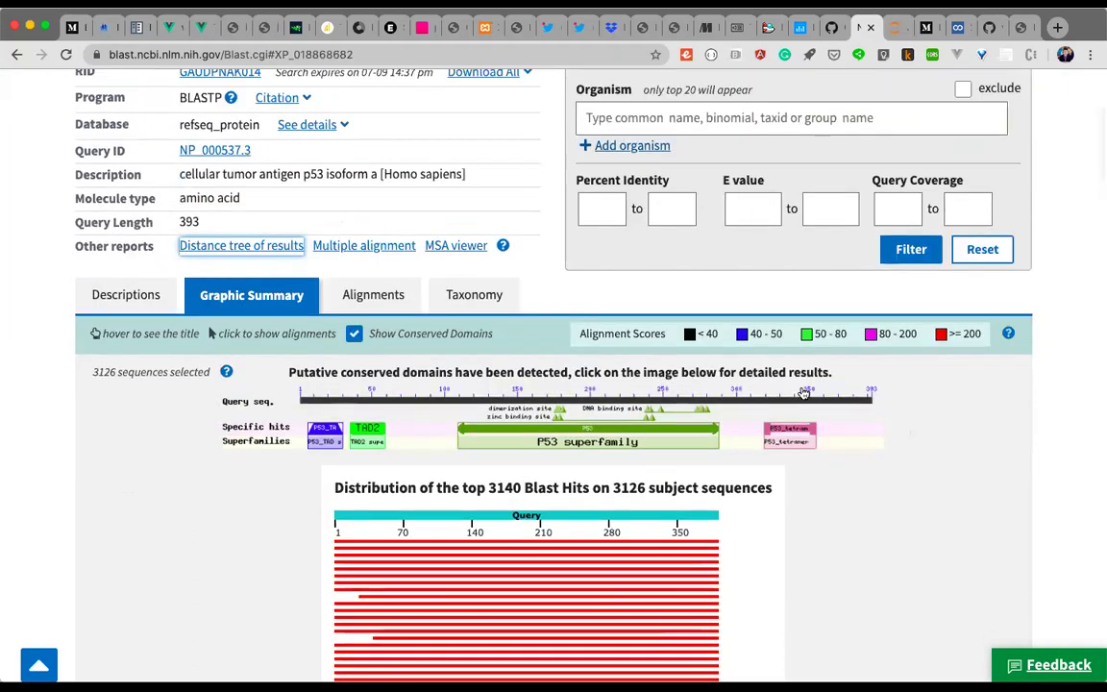
pyautogui.scroll(1, 803, 394)
# Switch to the descriptions of significant alignments and limit the list to 500 sequences
pyautogui.click(161, 351)
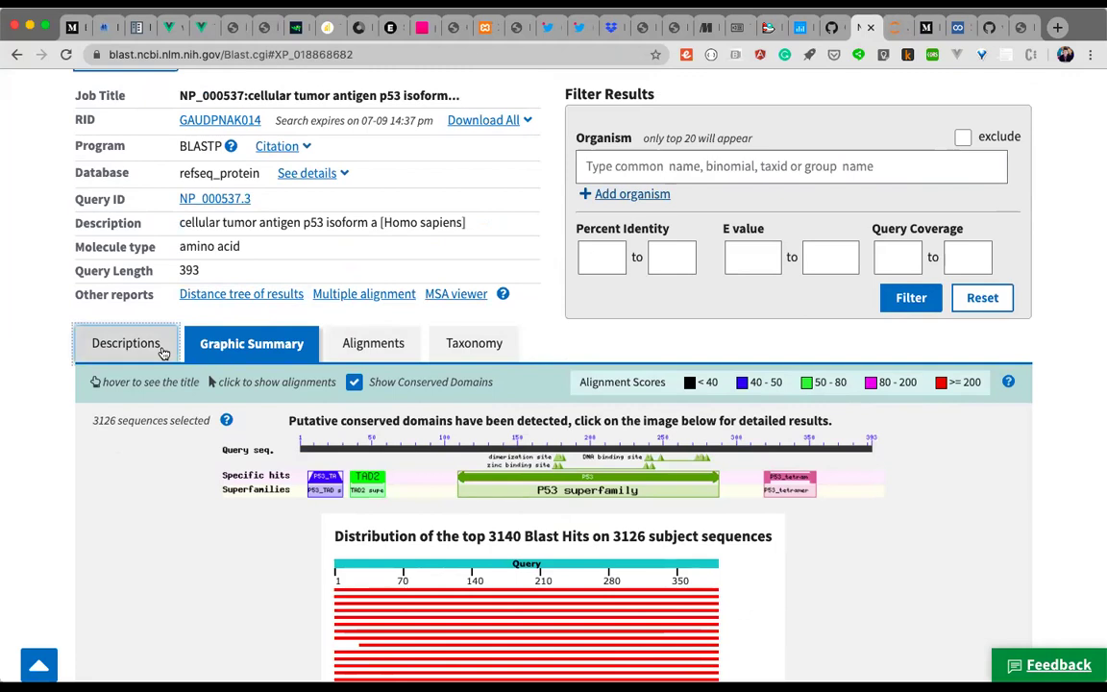
pyautogui.click(163, 351)
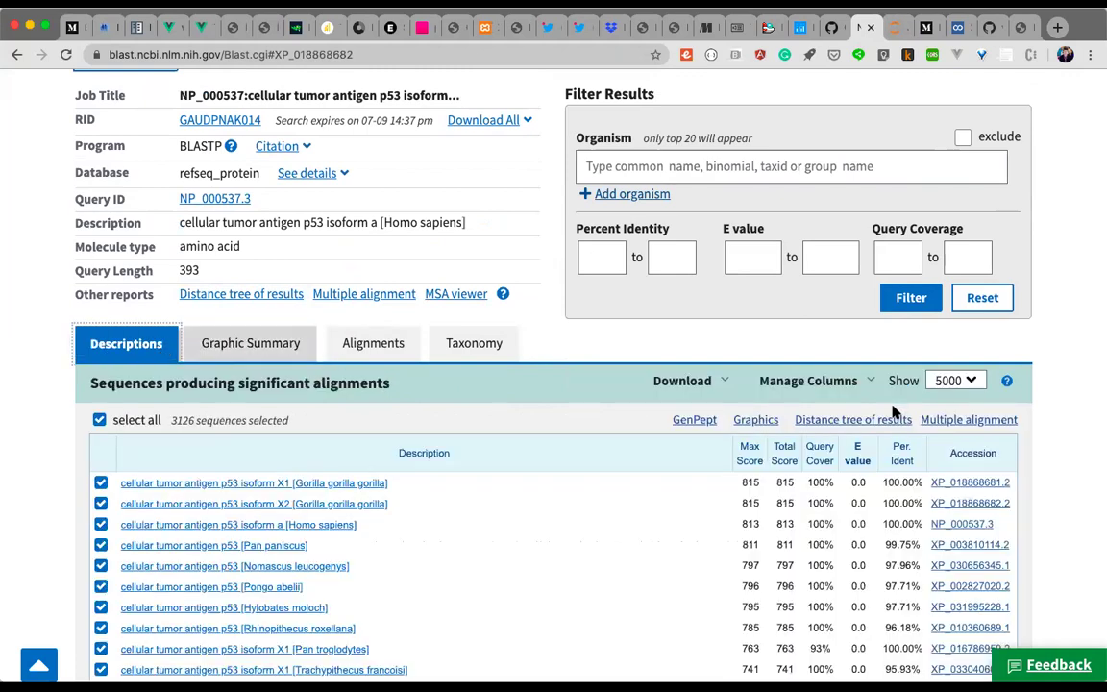
pyautogui.click(973, 381)
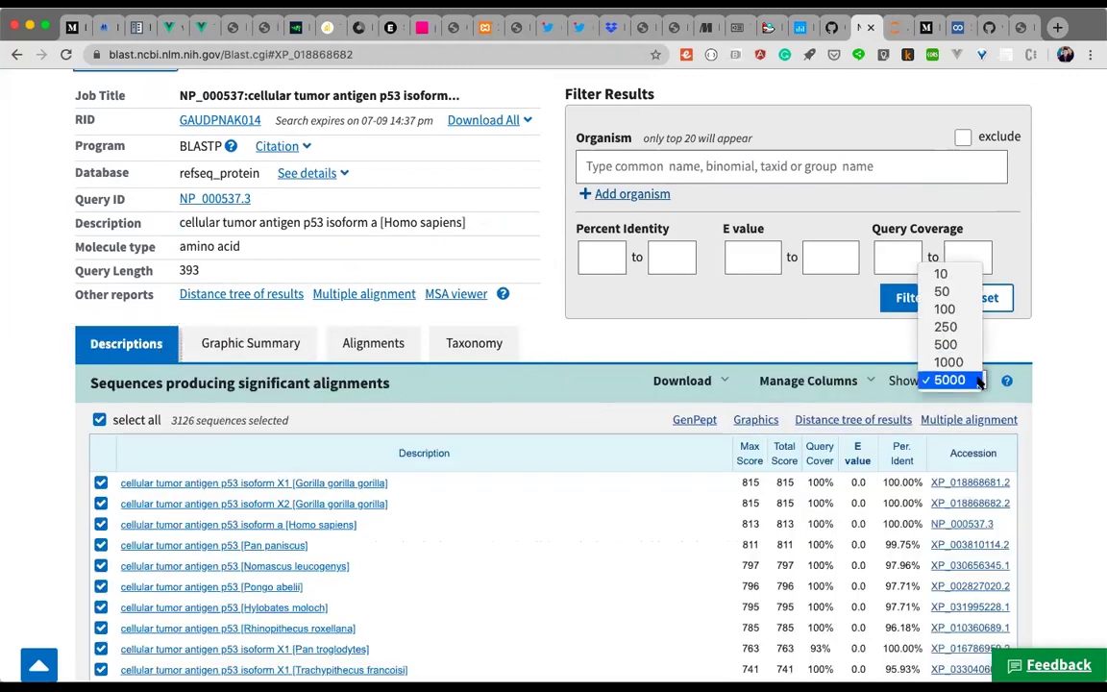
pyautogui.click(964, 344)
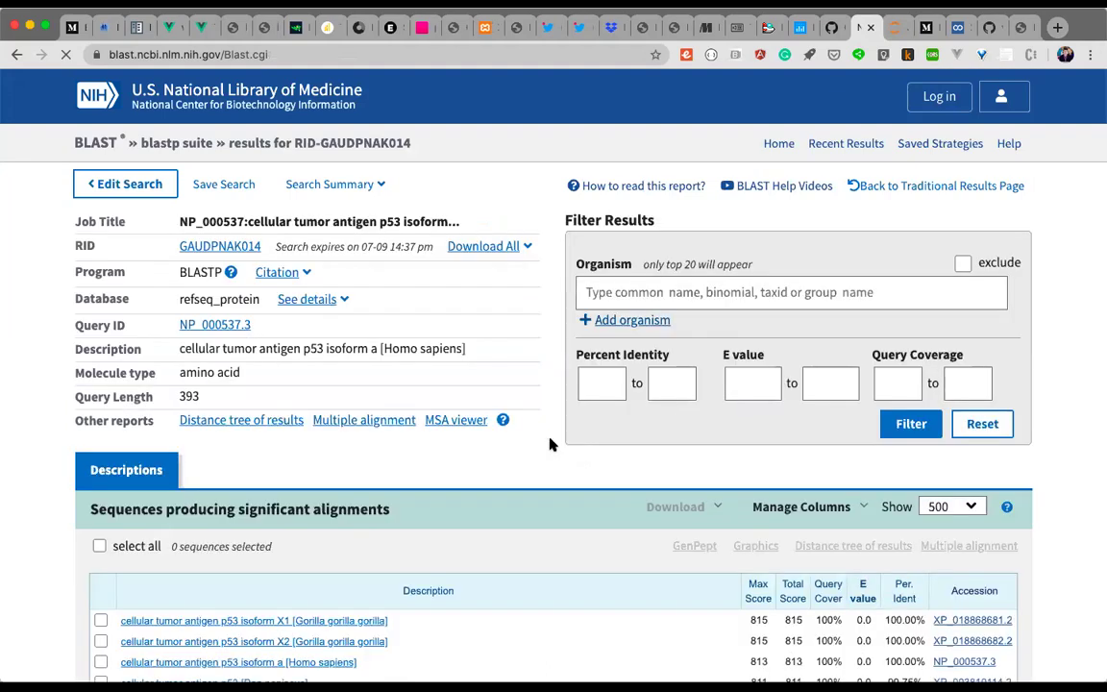
# Try to open the distance tree for the 500 sequences and return to the BLAST results
pyautogui.click(284, 423)
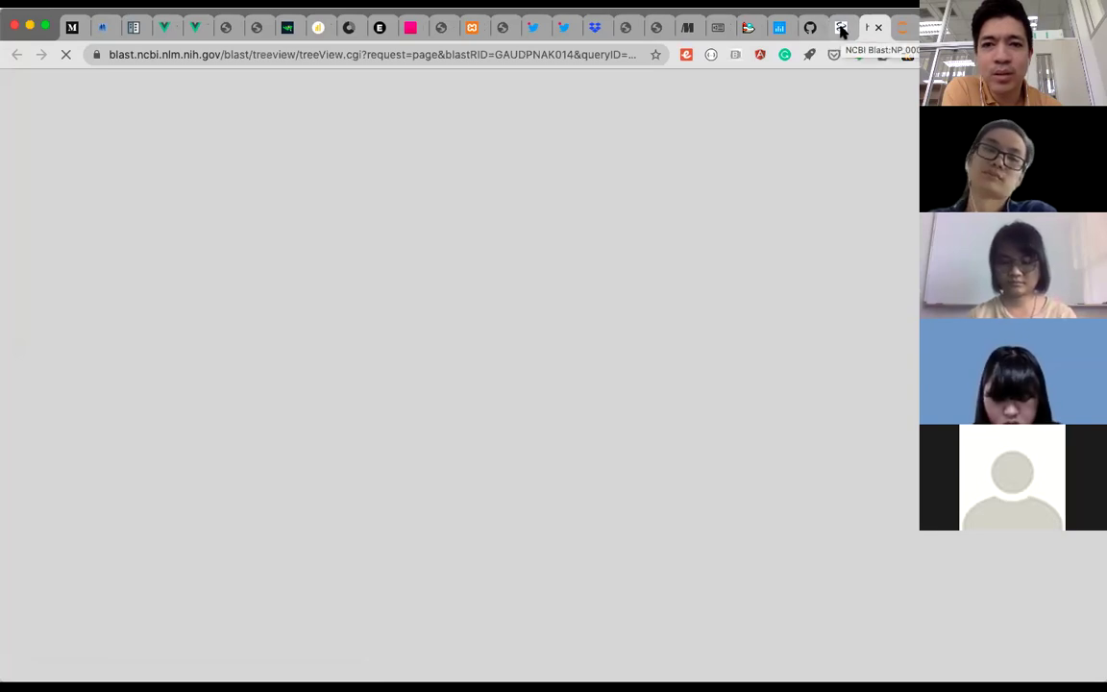
pyautogui.click(841, 30)
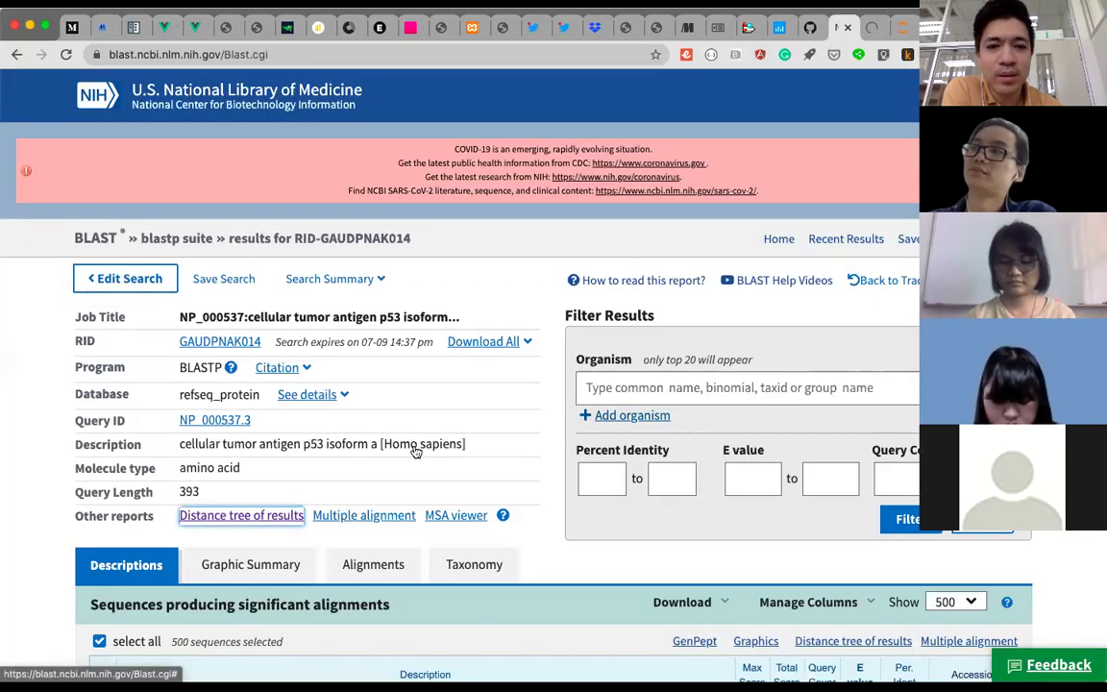
pyautogui.scroll(-3, 415, 450)
pyautogui.scroll(1, 415, 448)
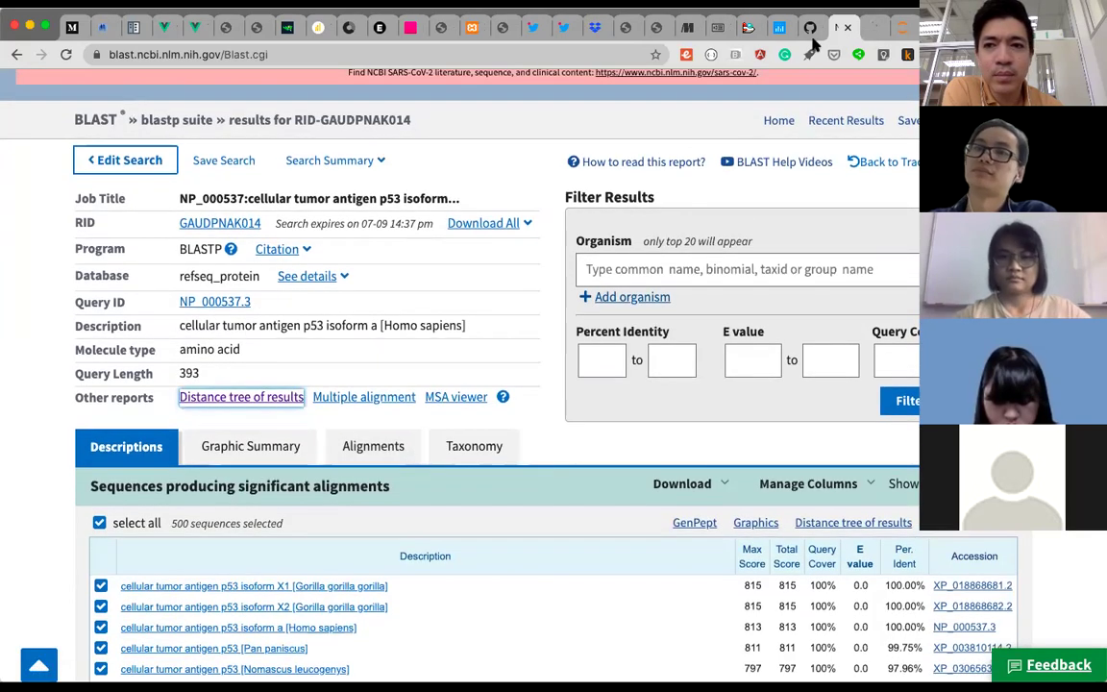
pyautogui.click(876, 29)
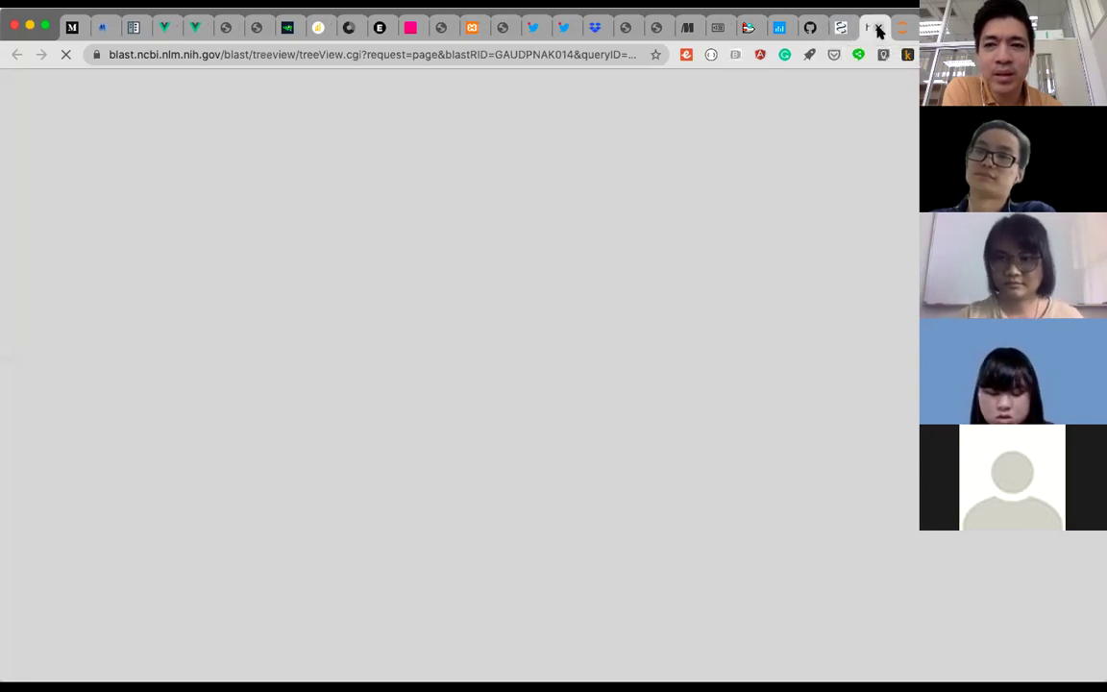
pyautogui.click(877, 31)
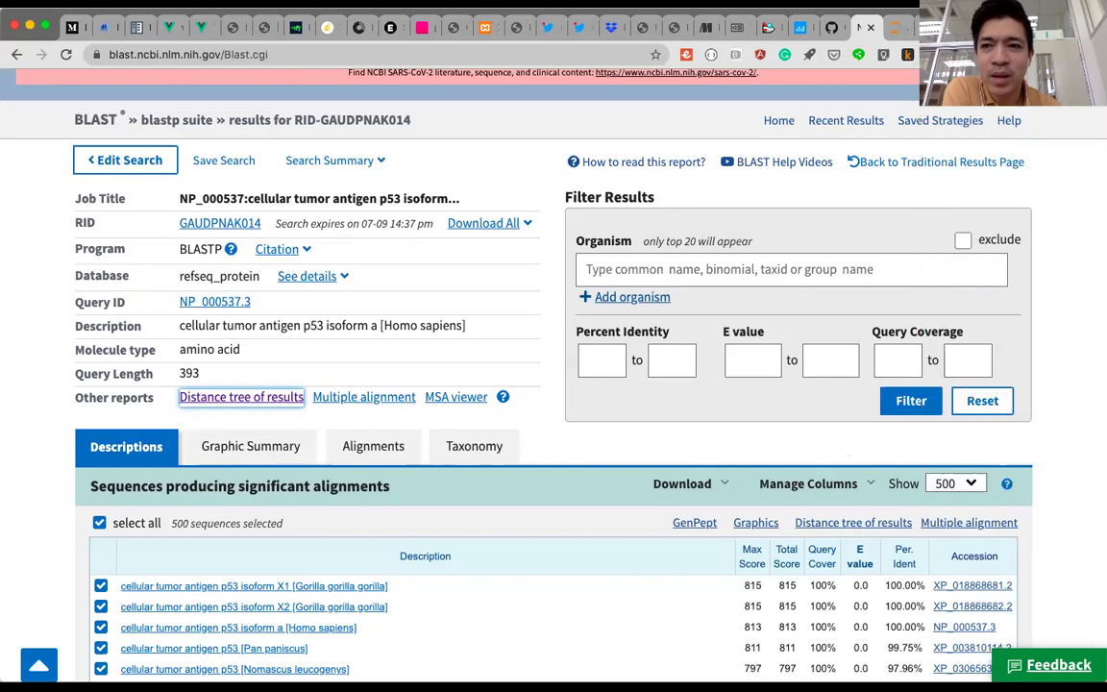
# Limit the results to 100 sequences, request their distance tree, and return to the BLAST results page
pyautogui.click(972, 483)
pyautogui.click(945, 447)
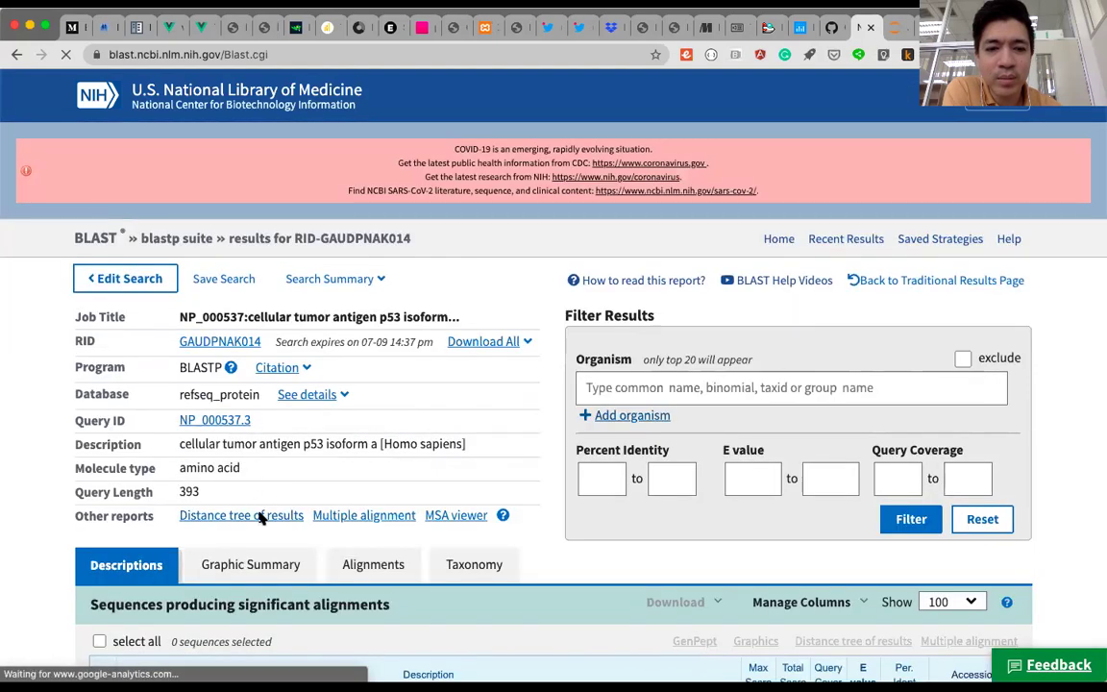
pyautogui.click(241, 419)
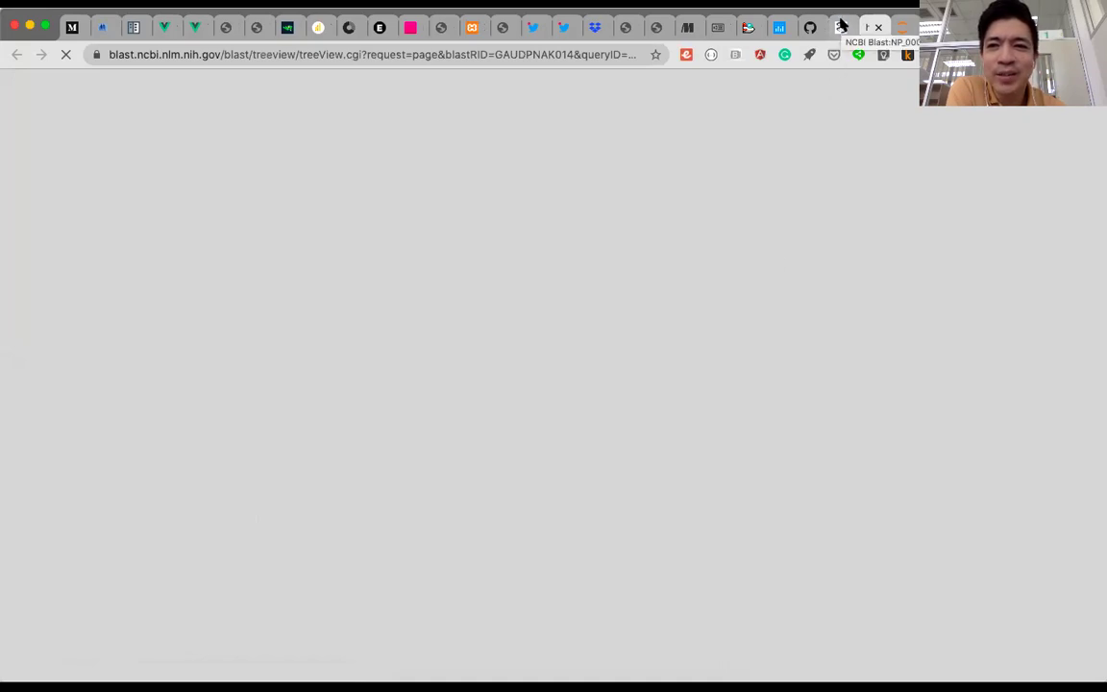
pyautogui.click(841, 26)
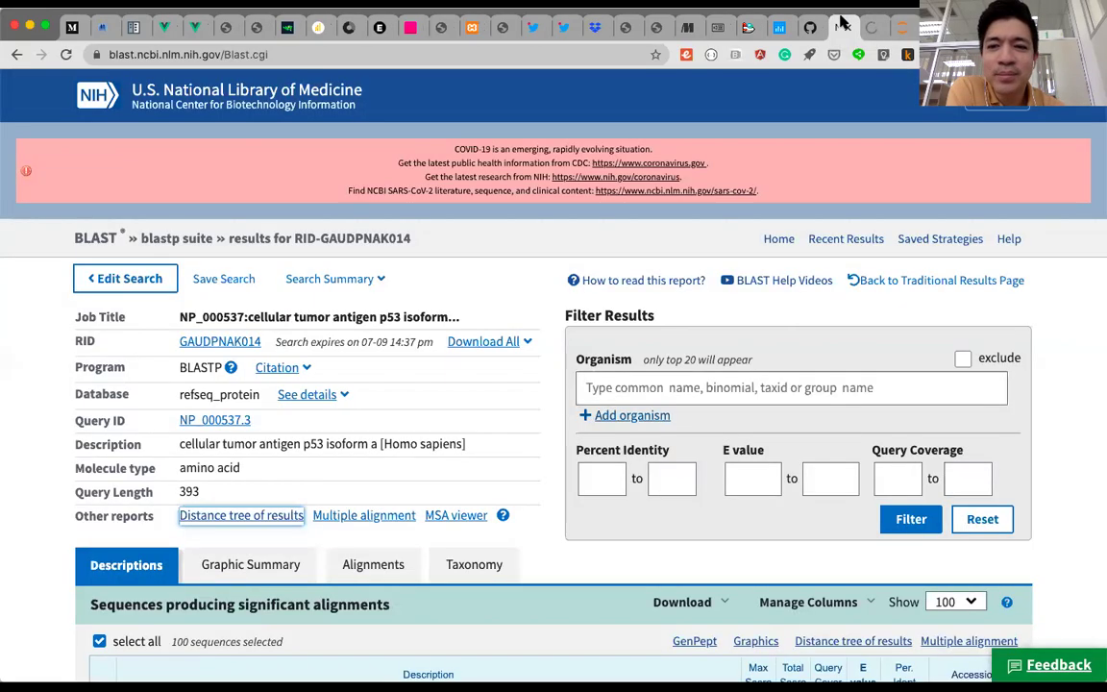
pyautogui.scroll(-3, 634, 490)
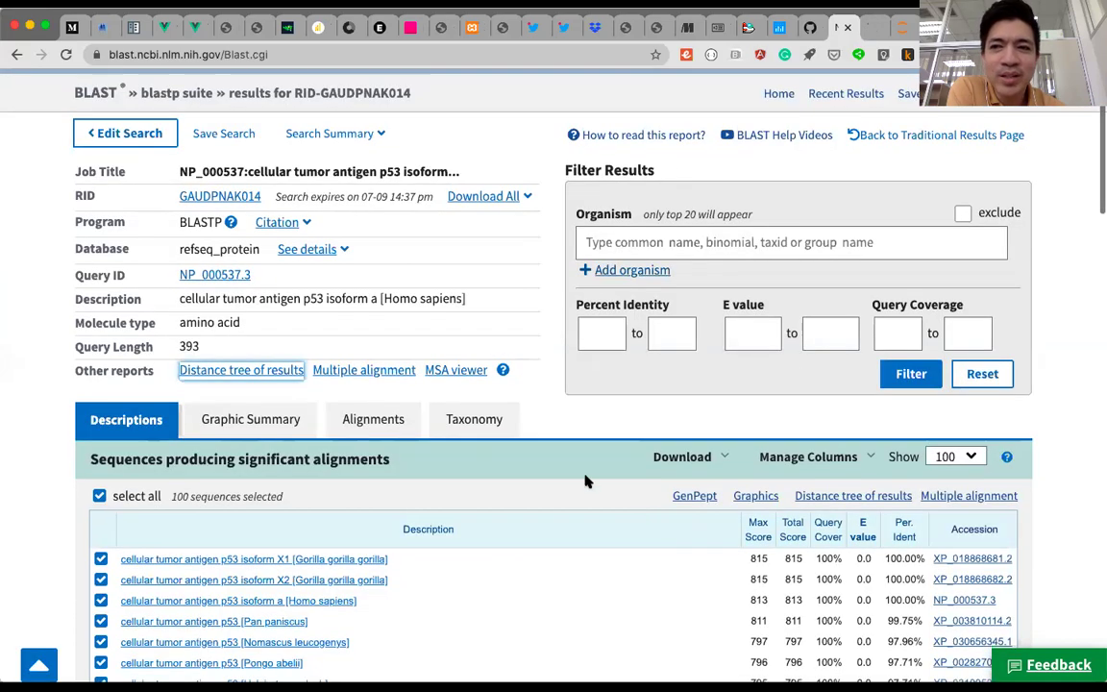
pyautogui.click(871, 28)
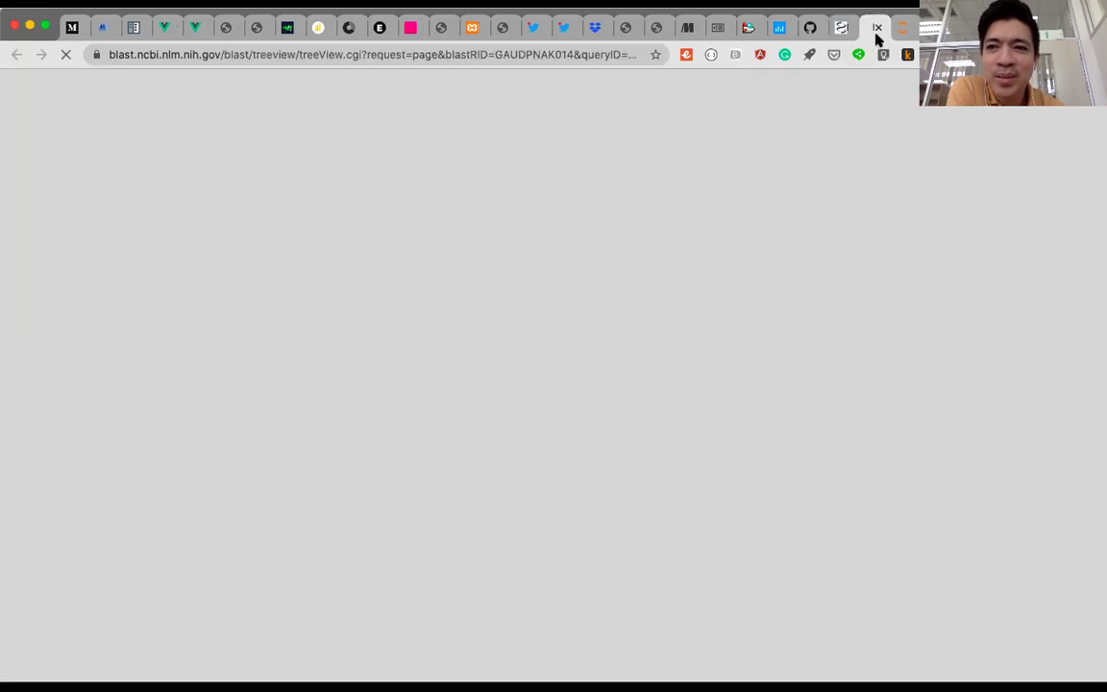
pyautogui.click(840, 27)
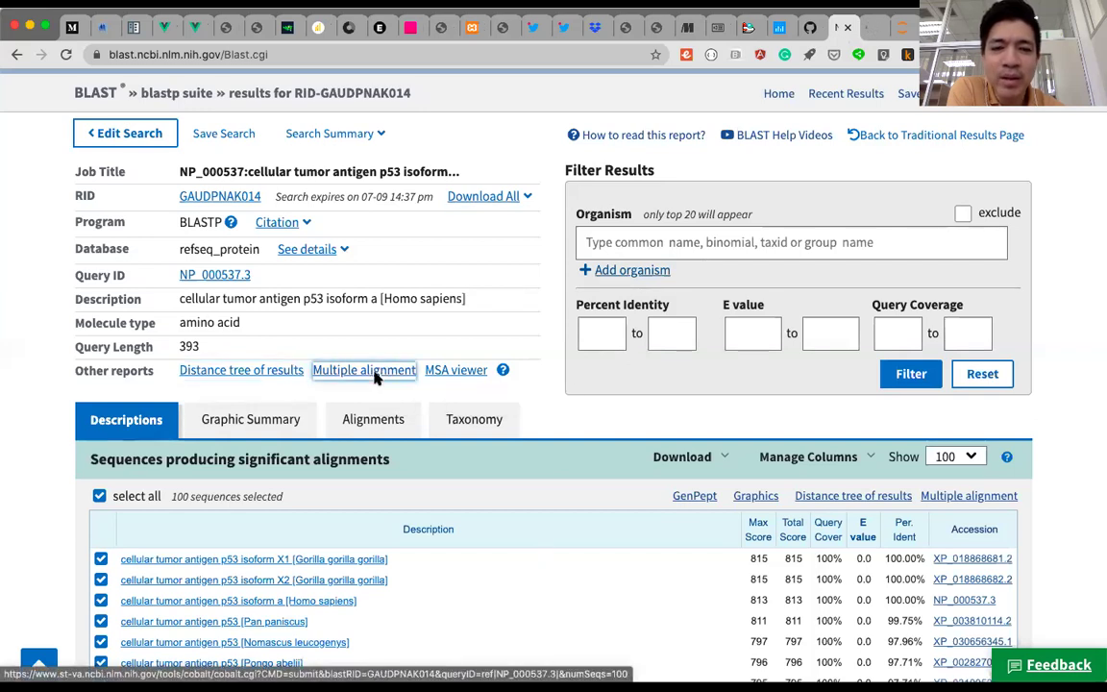
# Try to view the COBALT multiple alignment of the 100 sequences and close its results page
pyautogui.hotkey('ctrl', 'Tab')
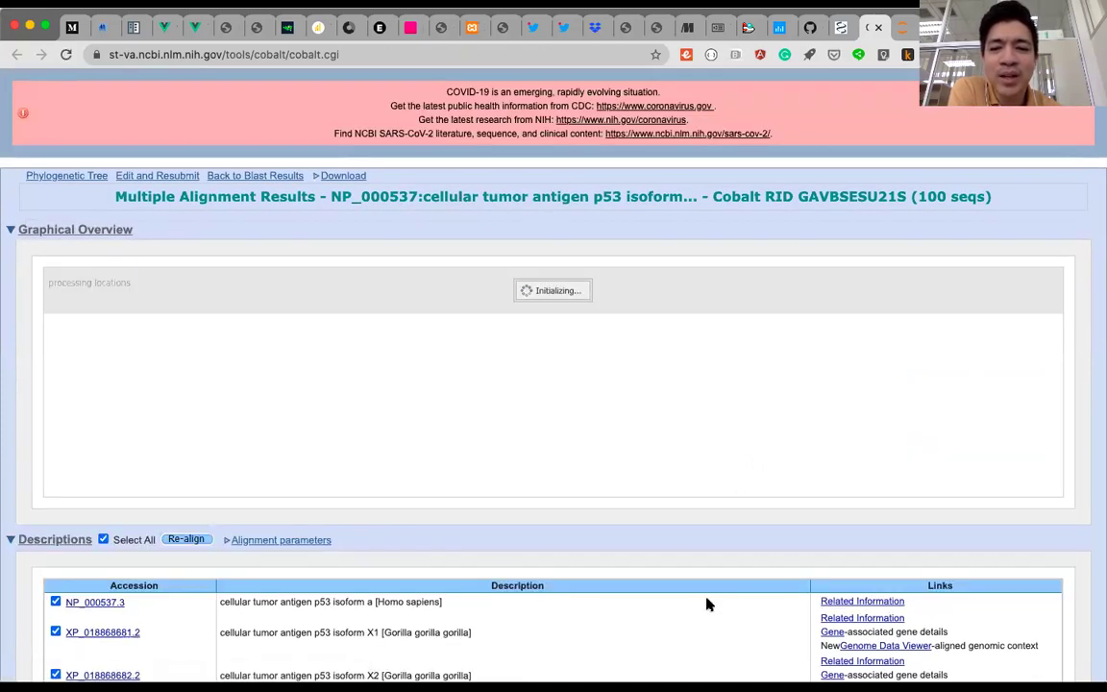
pyautogui.scroll(-2, 707, 603)
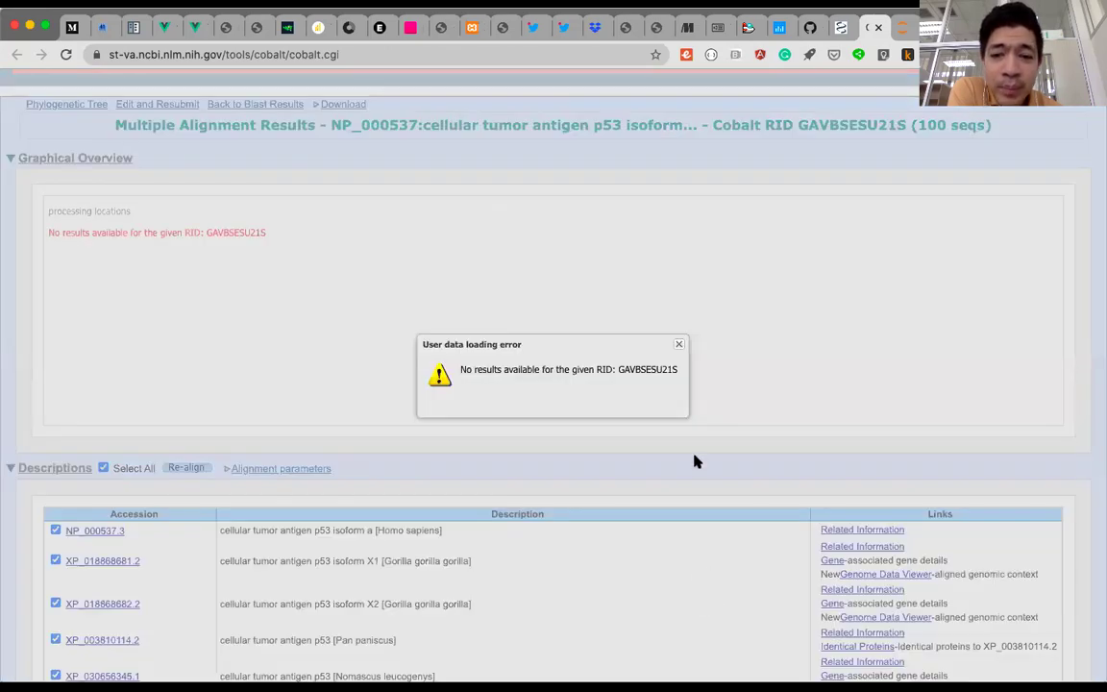
pyautogui.click(678, 345)
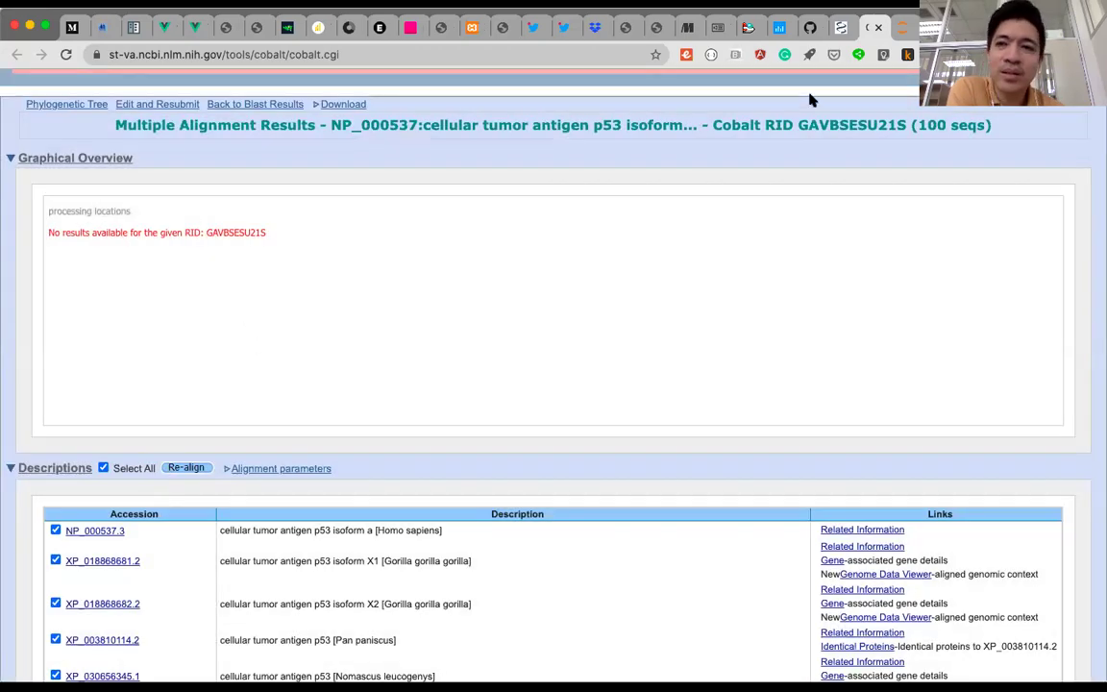
pyautogui.click(876, 27)
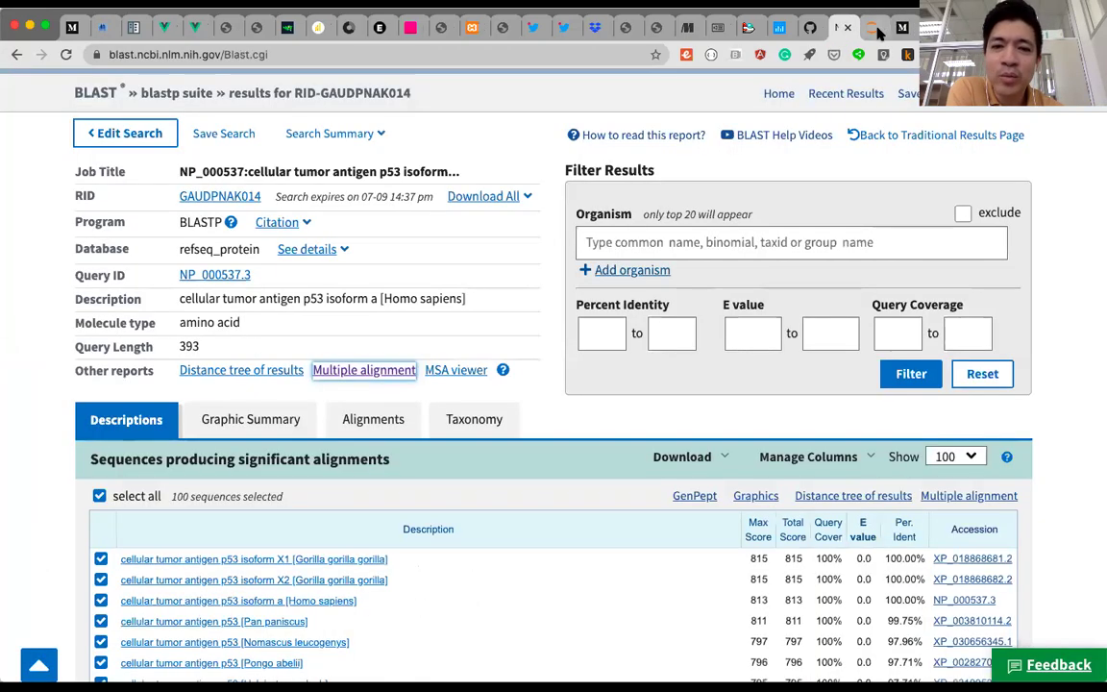
# Try the multiple alignment of the 100 sequences a second time, close it, and return to the other reports
pyautogui.click(353, 374)
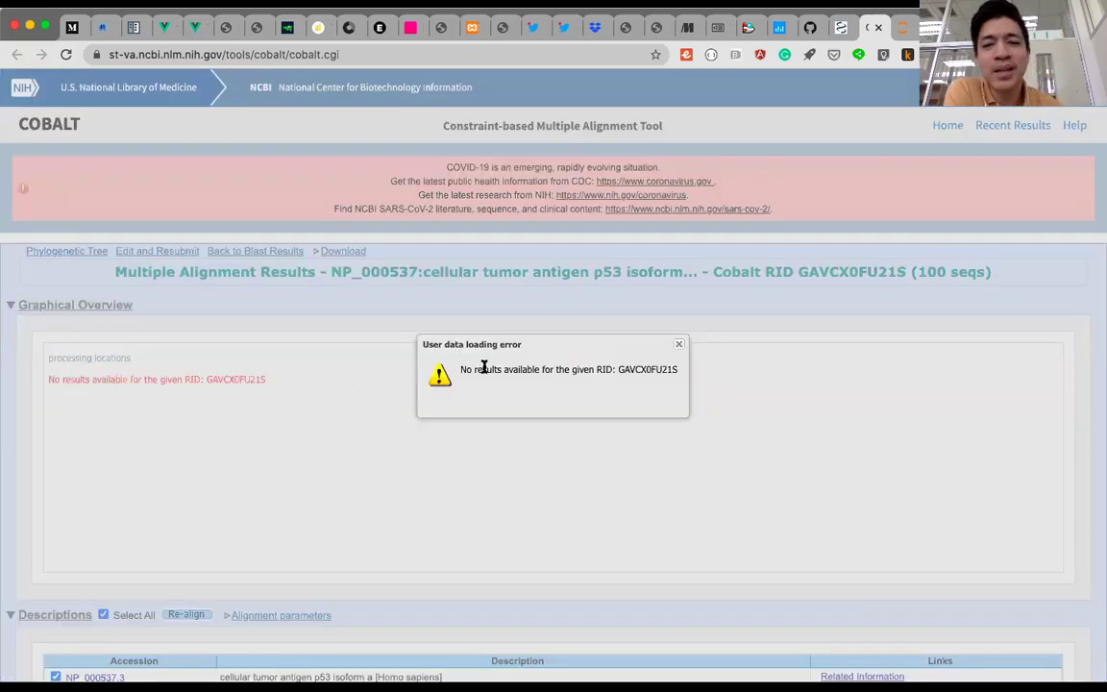
pyautogui.click(679, 345)
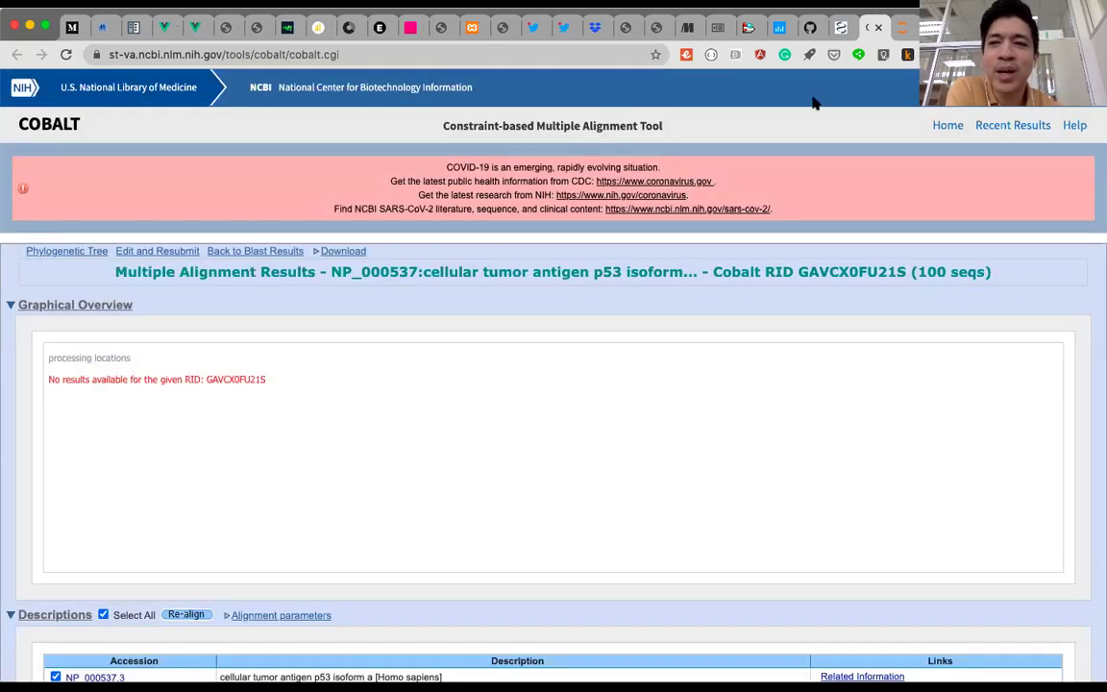
pyautogui.click(877, 28)
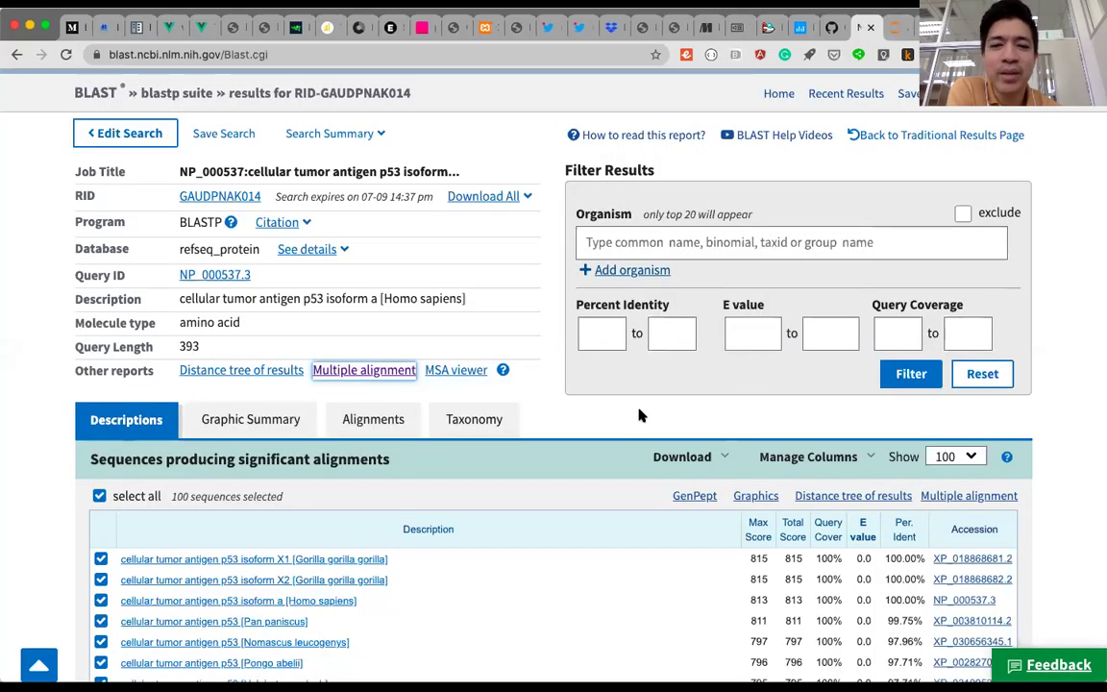
pyautogui.click(569, 413)
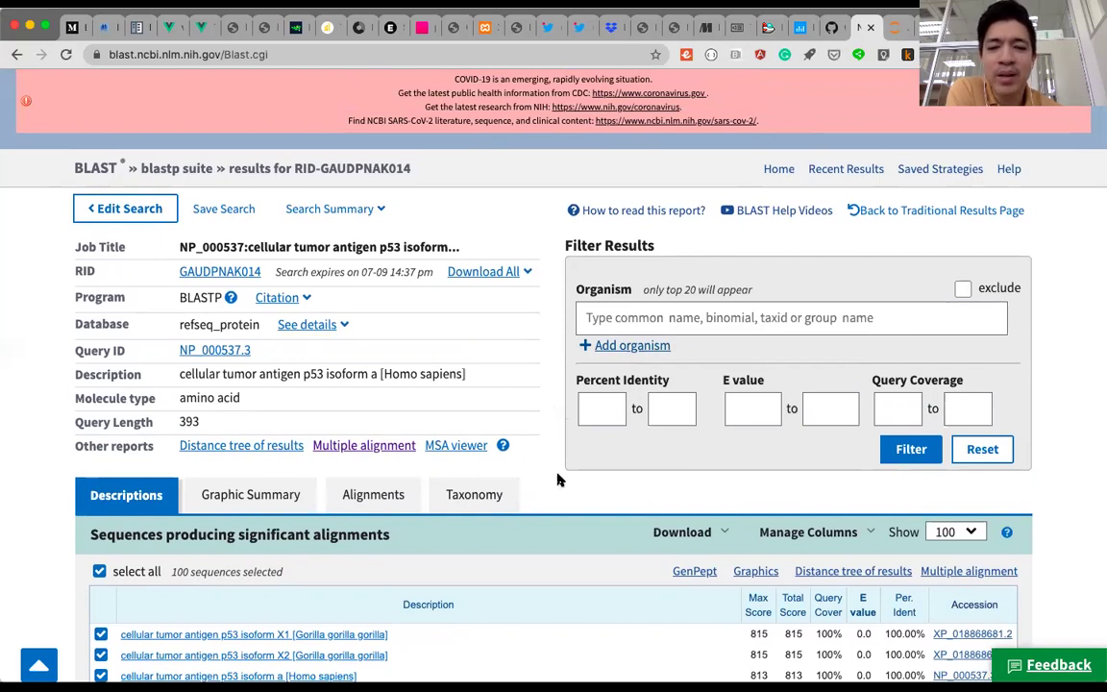
pyautogui.scroll(-2, 557, 477)
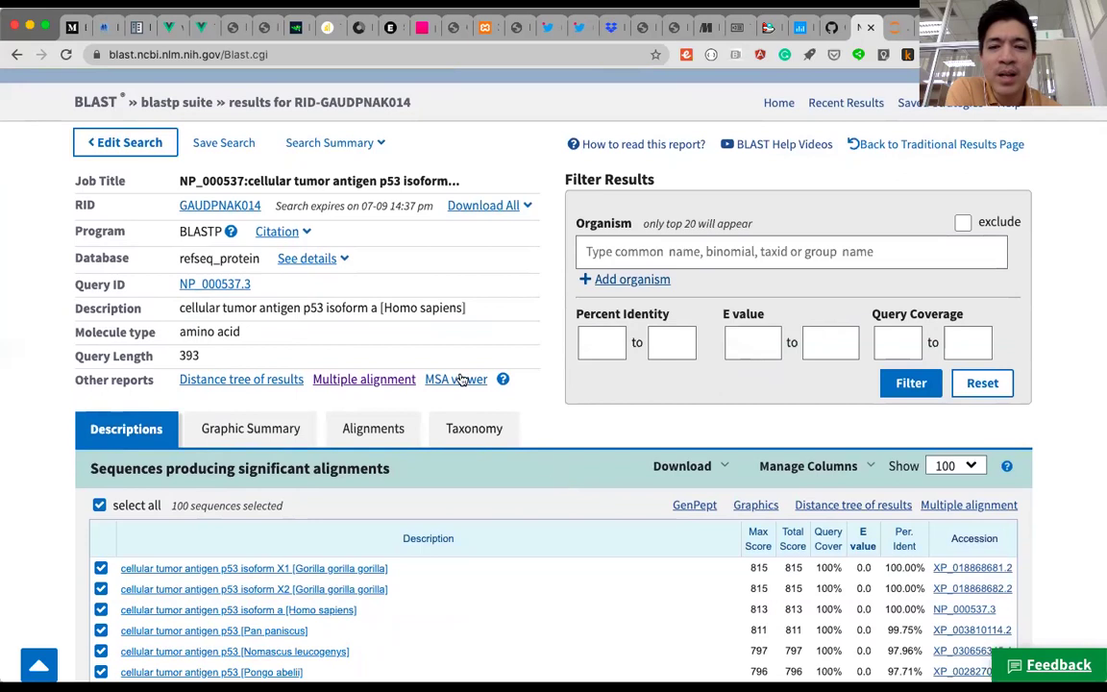
# Try to view the p53 hits in the MSA viewer and close it to return to the BLAST results
pyautogui.click(465, 383)
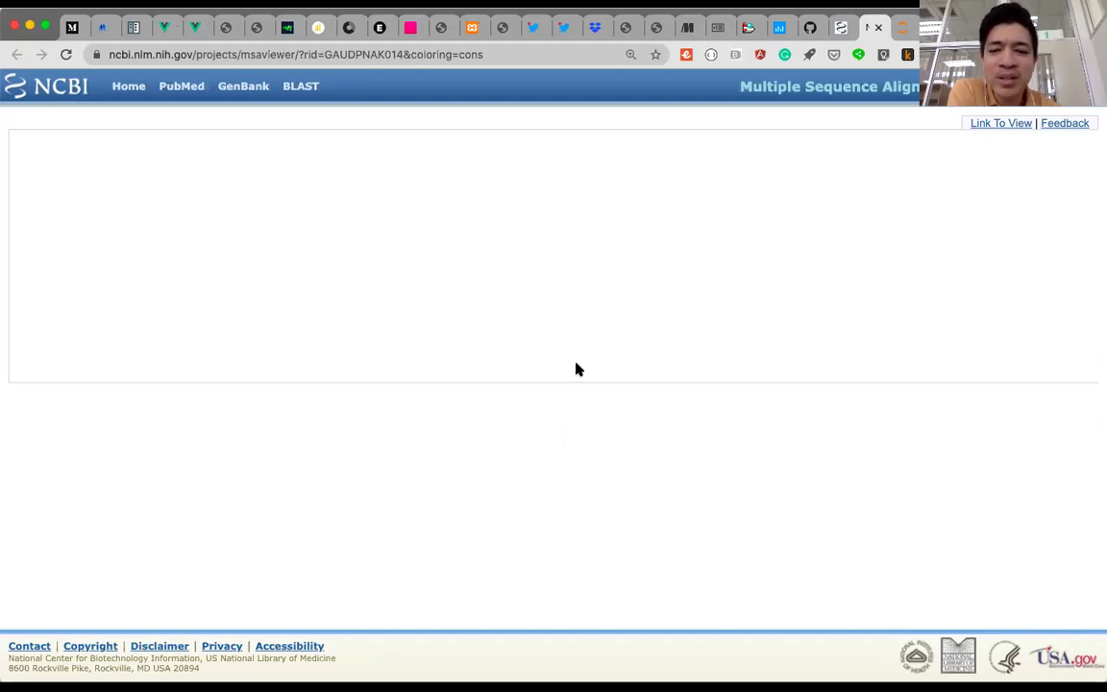
pyautogui.click(876, 30)
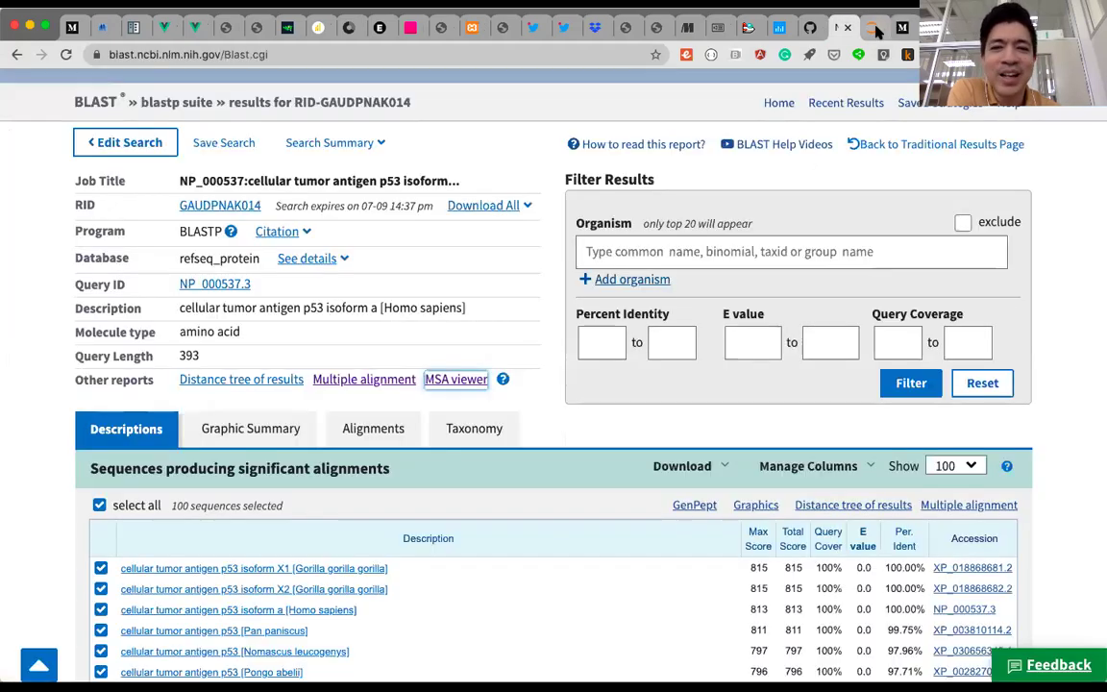
pyautogui.click(550, 433)
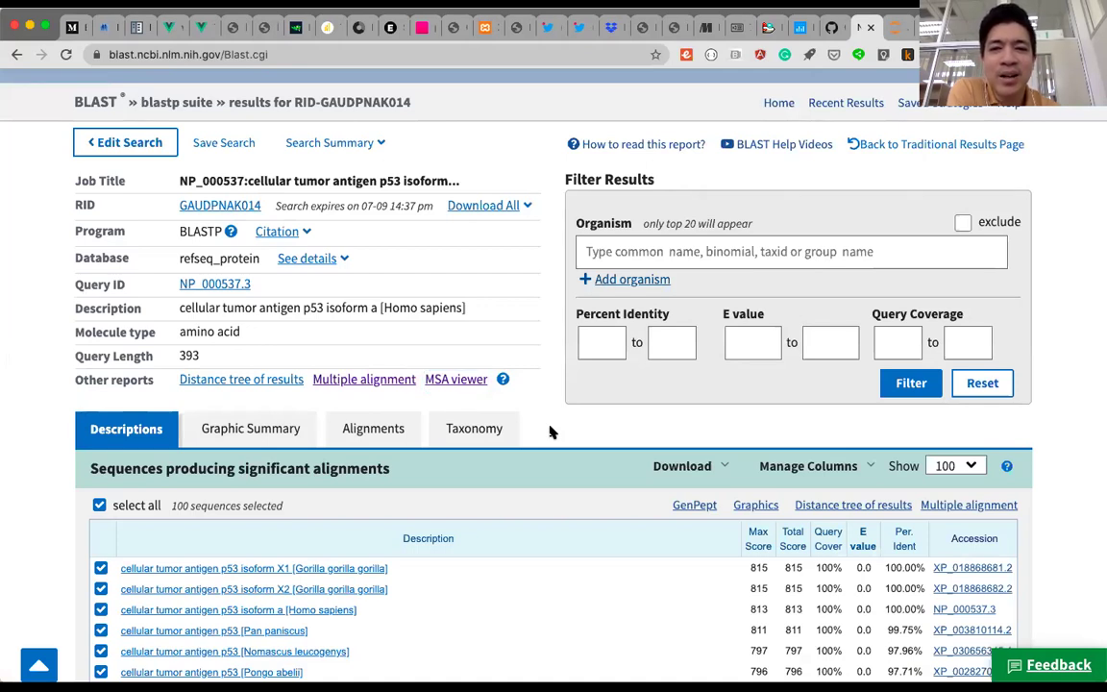
pyautogui.scroll(-2, 551, 433)
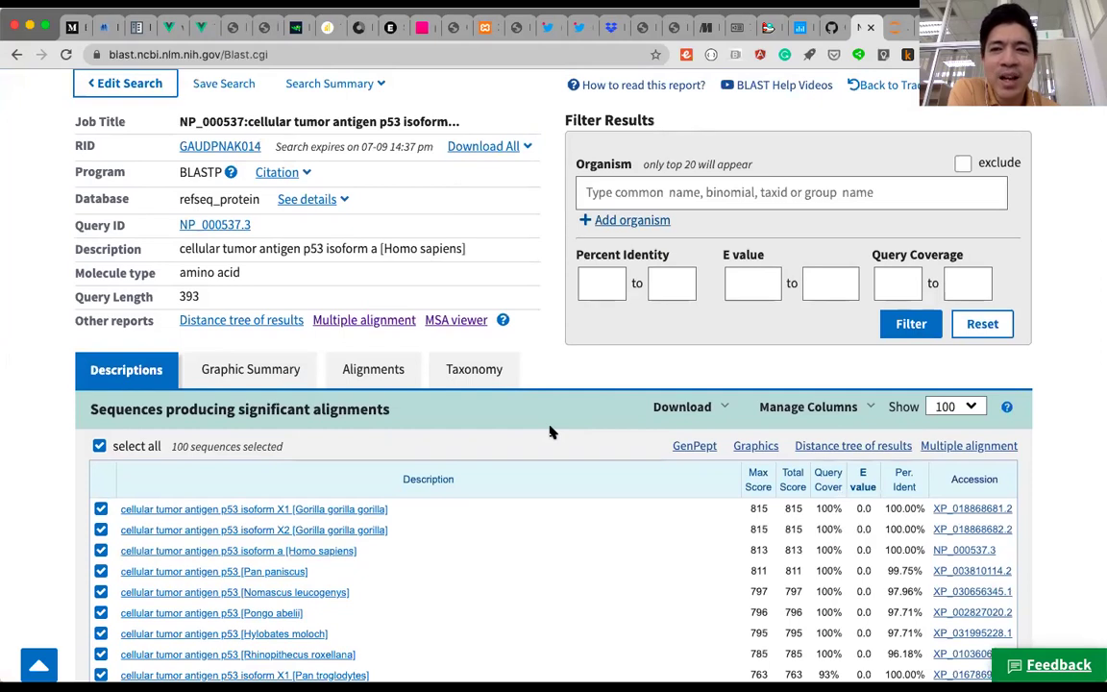
pyautogui.scroll(4, 551, 433)
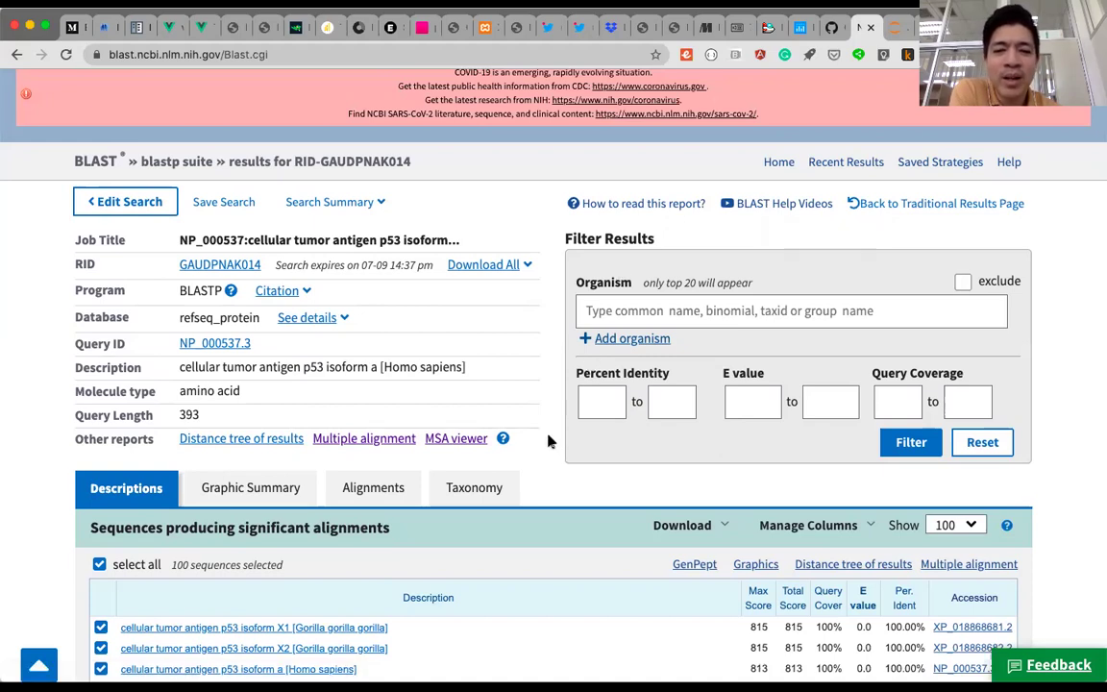
pyautogui.scroll(1, 547, 441)
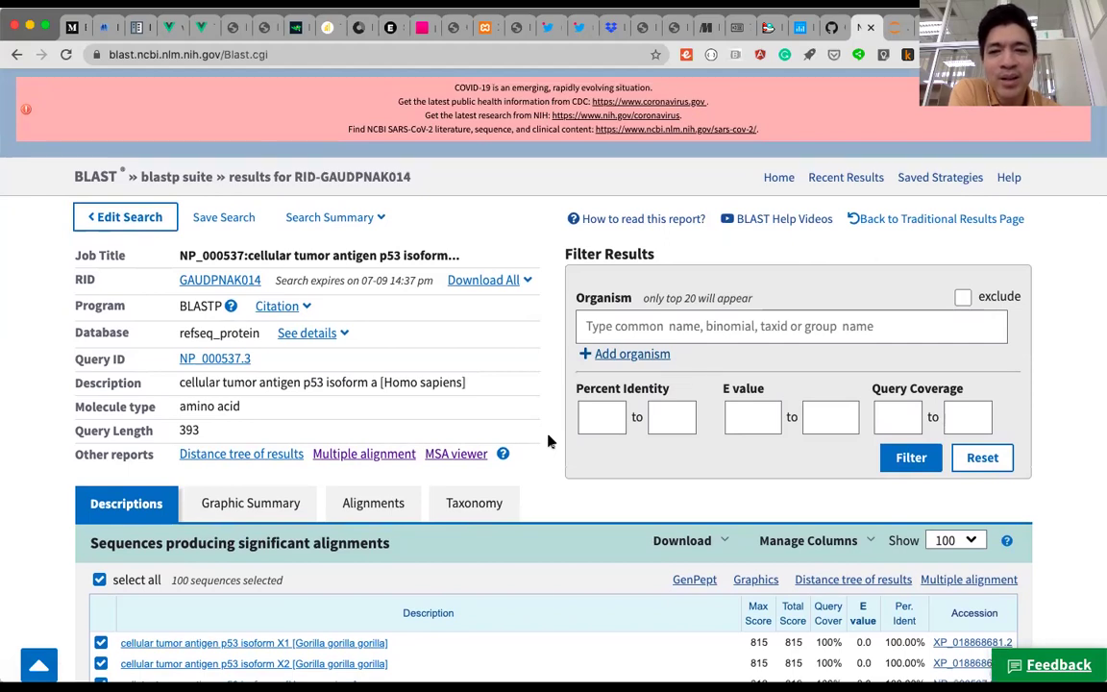
pyautogui.scroll(-2, 548, 441)
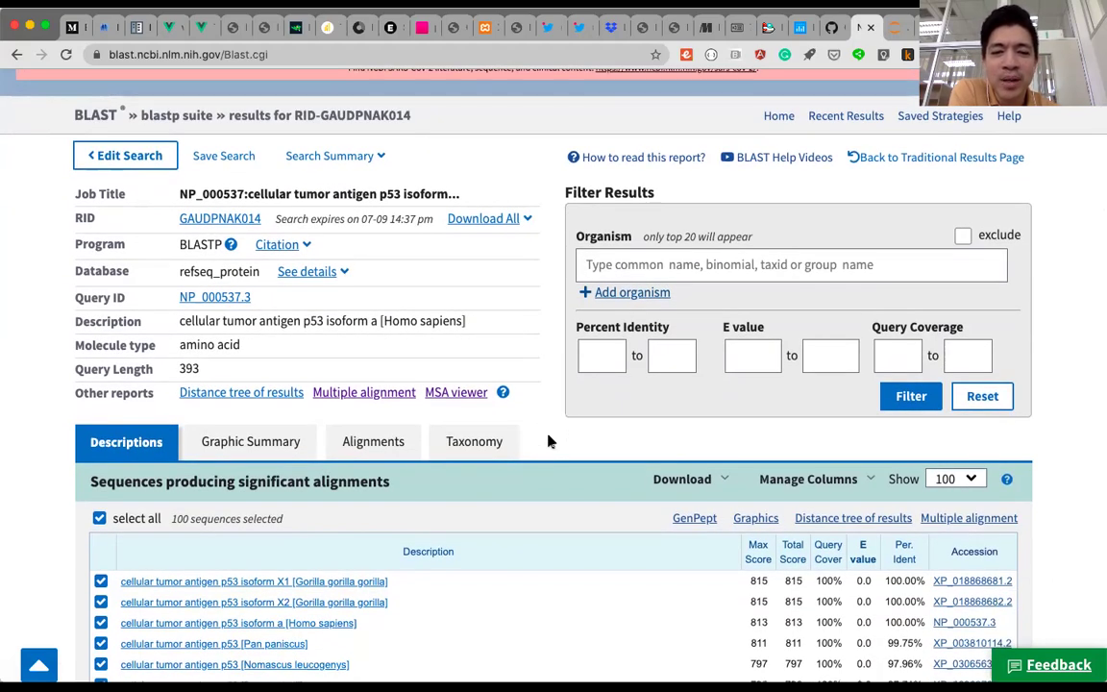
pyautogui.scroll(-4, 547, 441)
pyautogui.scroll(2, 547, 441)
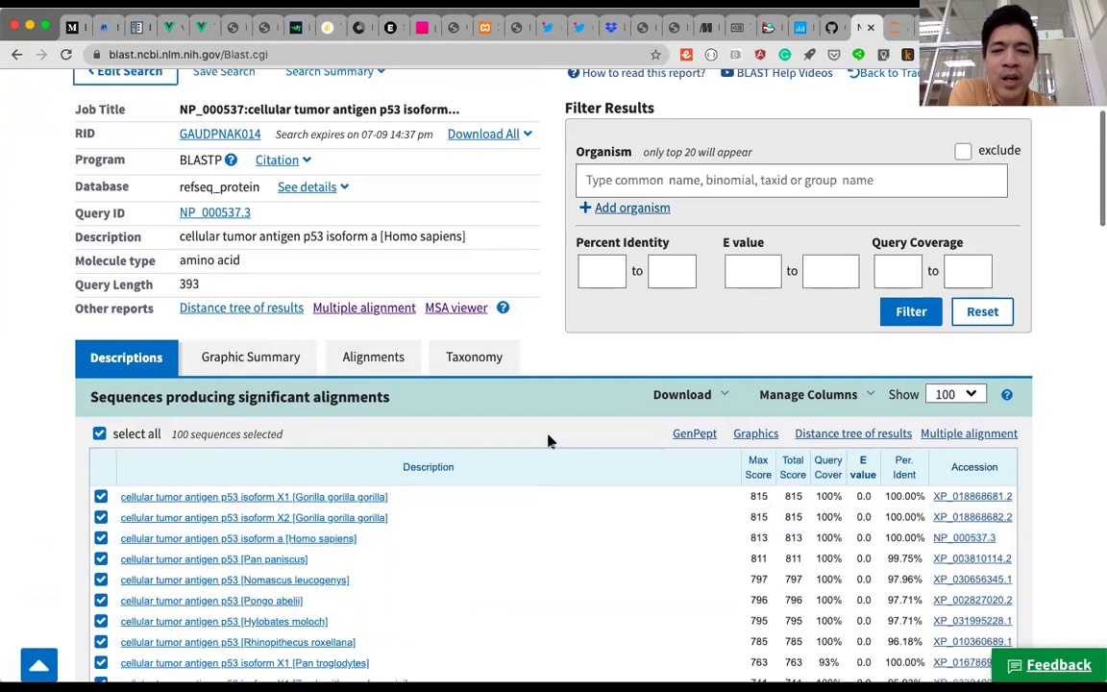
pyautogui.scroll(1, 547, 441)
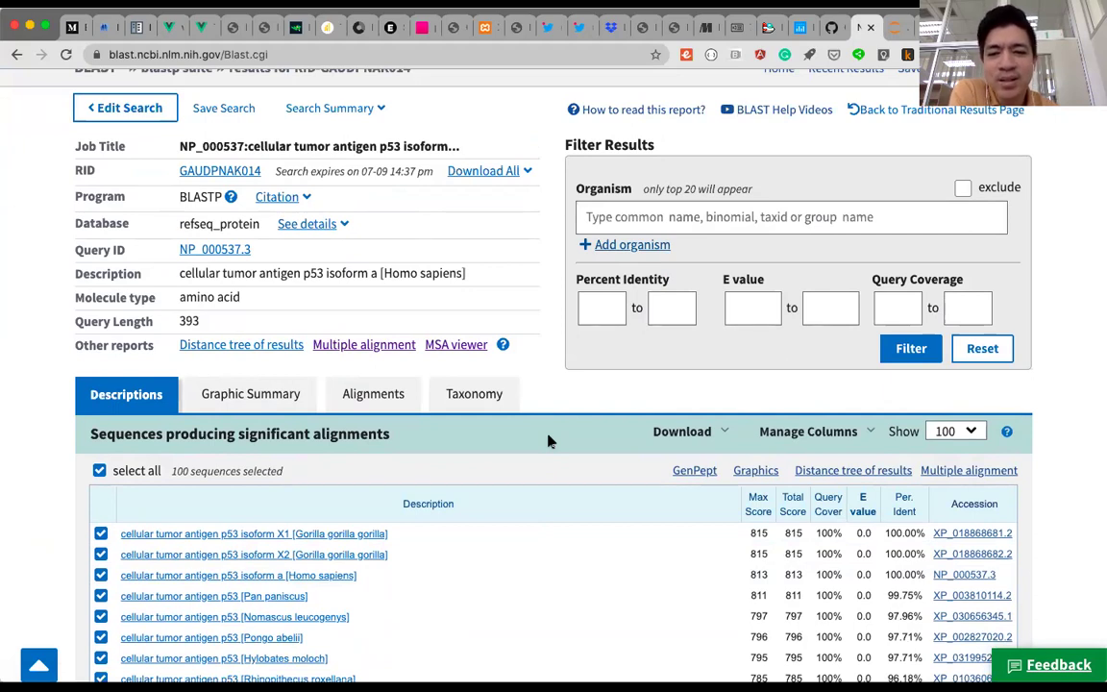
pyautogui.scroll(1, 548, 440)
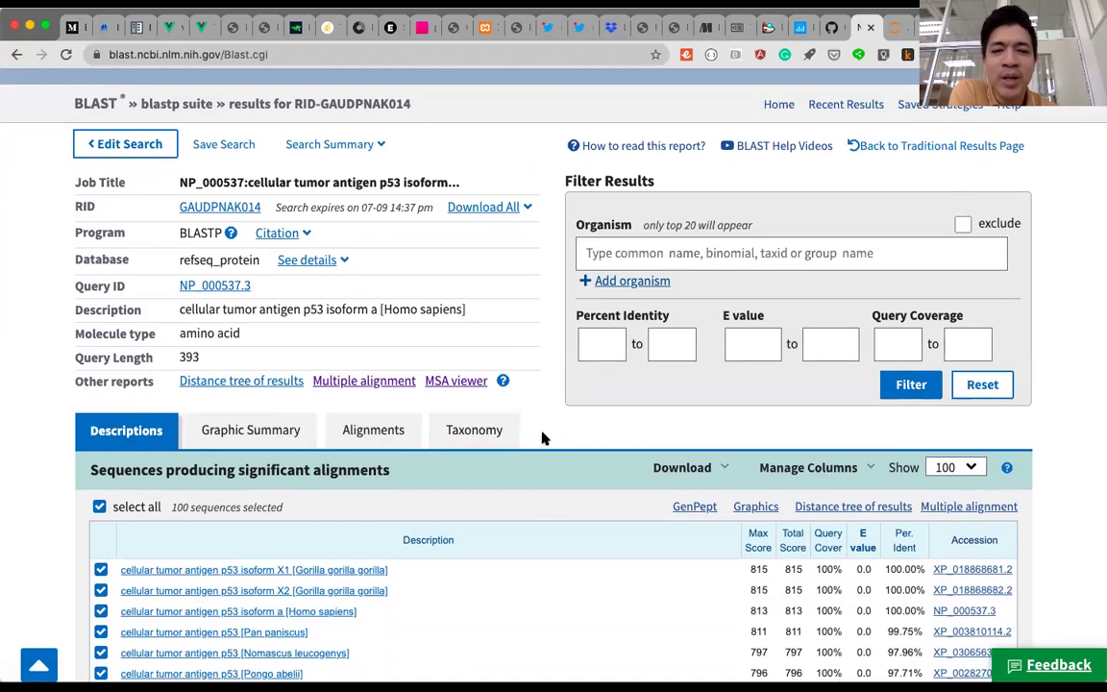
pyautogui.scroll(2, 543, 438)
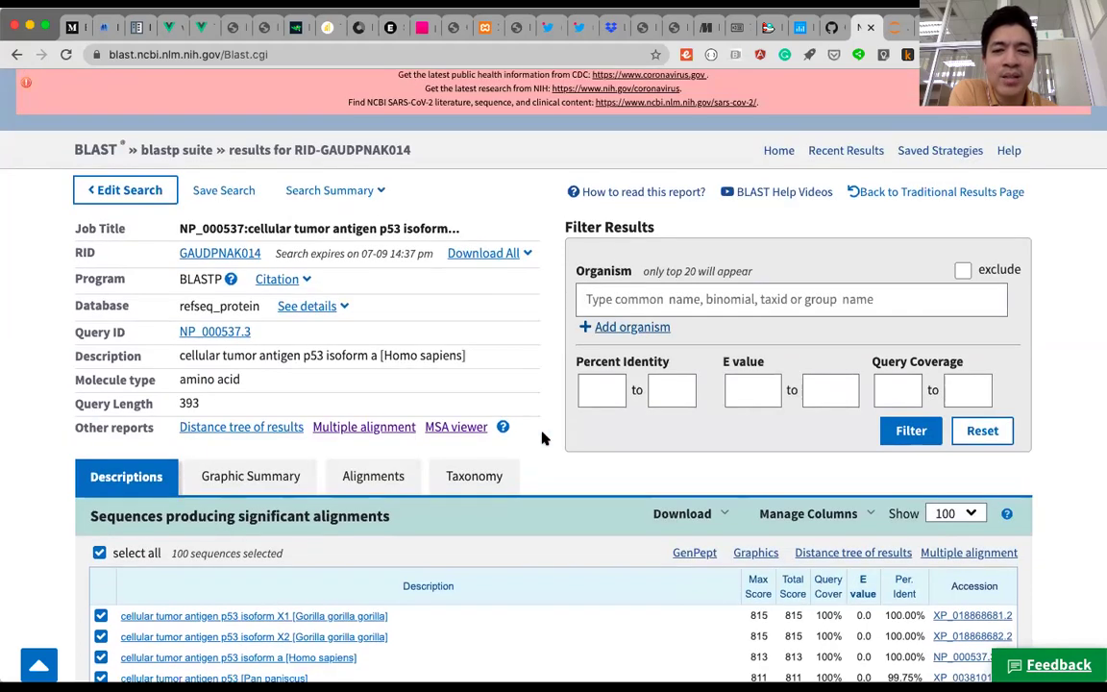
pyautogui.scroll(-5, 543, 438)
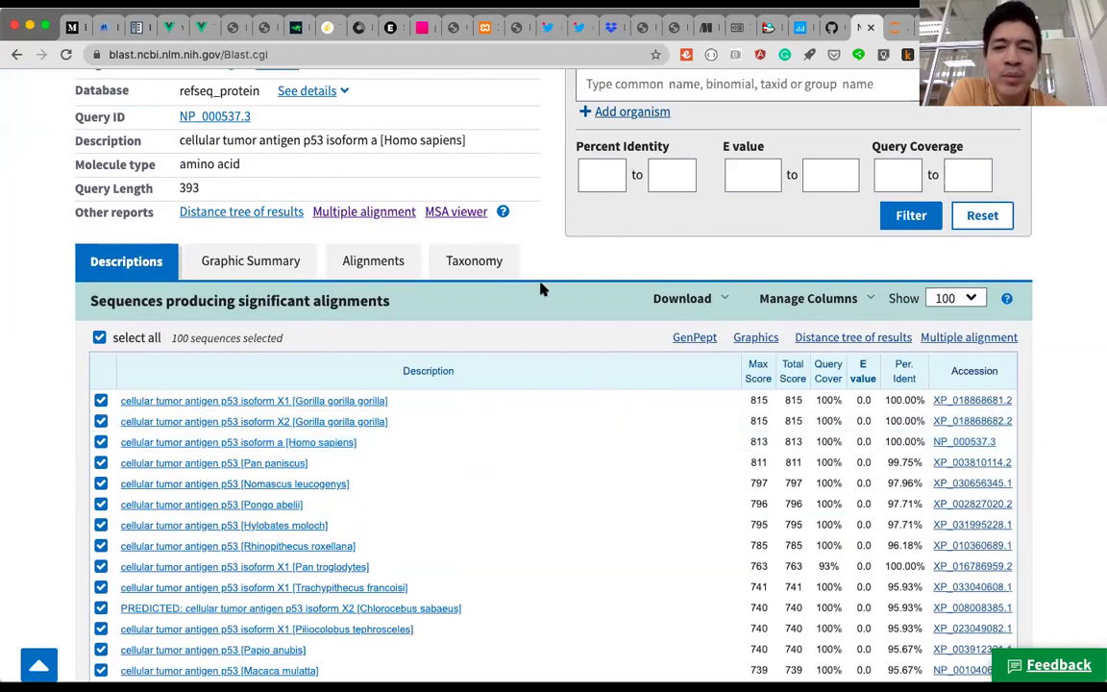
pyautogui.scroll(6, 541, 242)
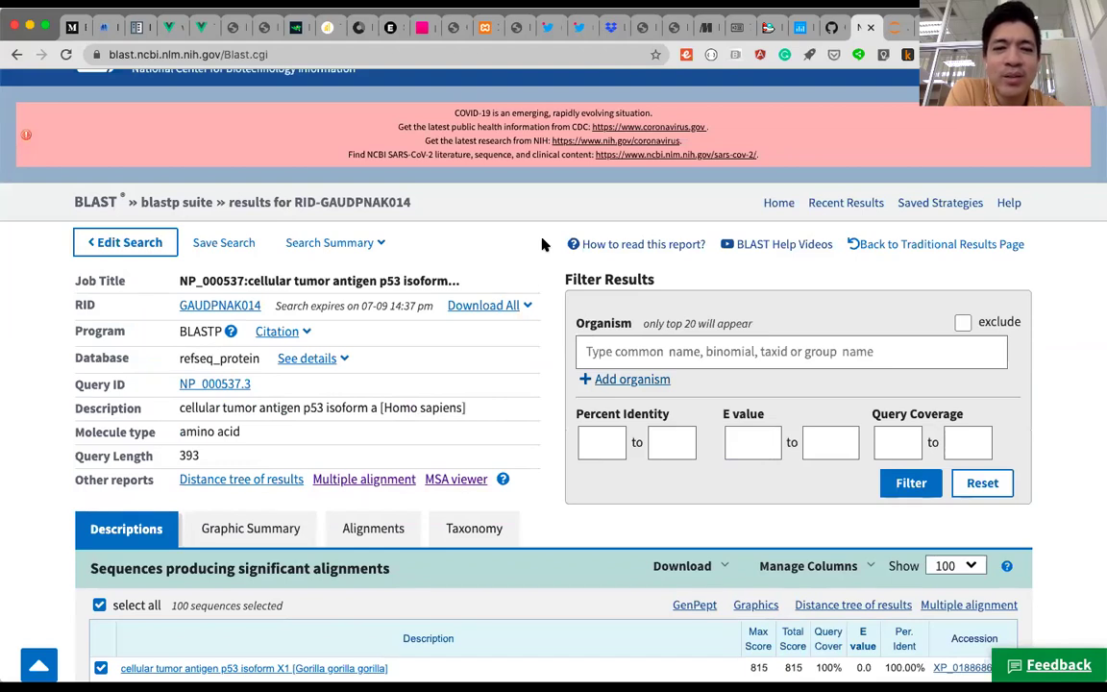
pyautogui.scroll(-1, 549, 353)
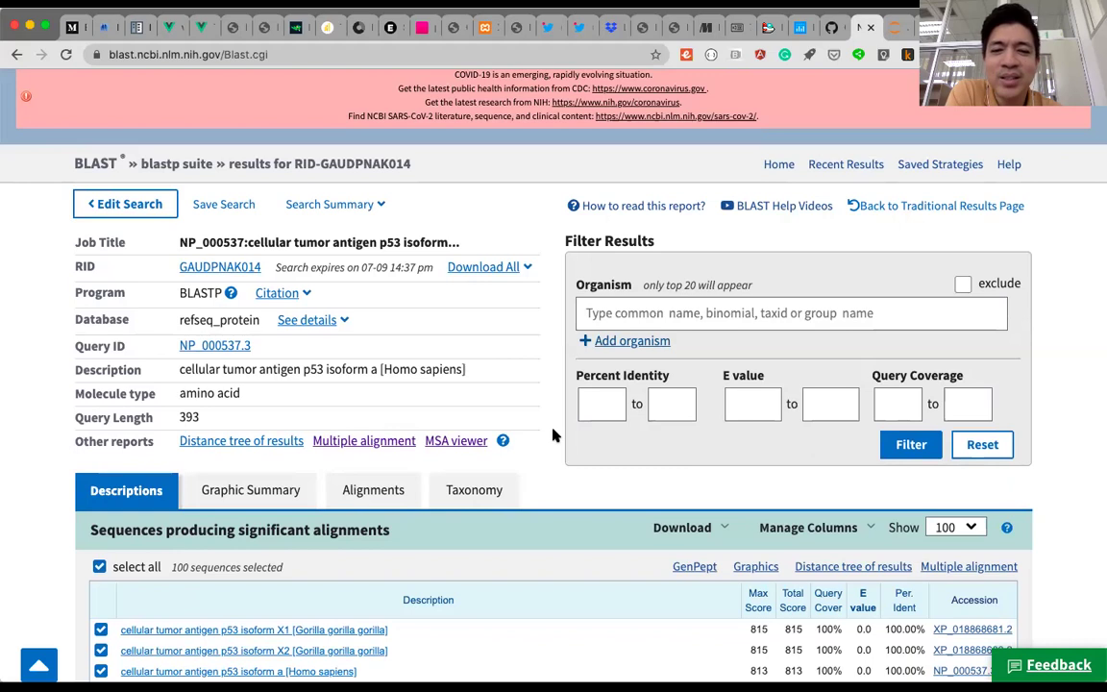
pyautogui.scroll(1, 552, 437)
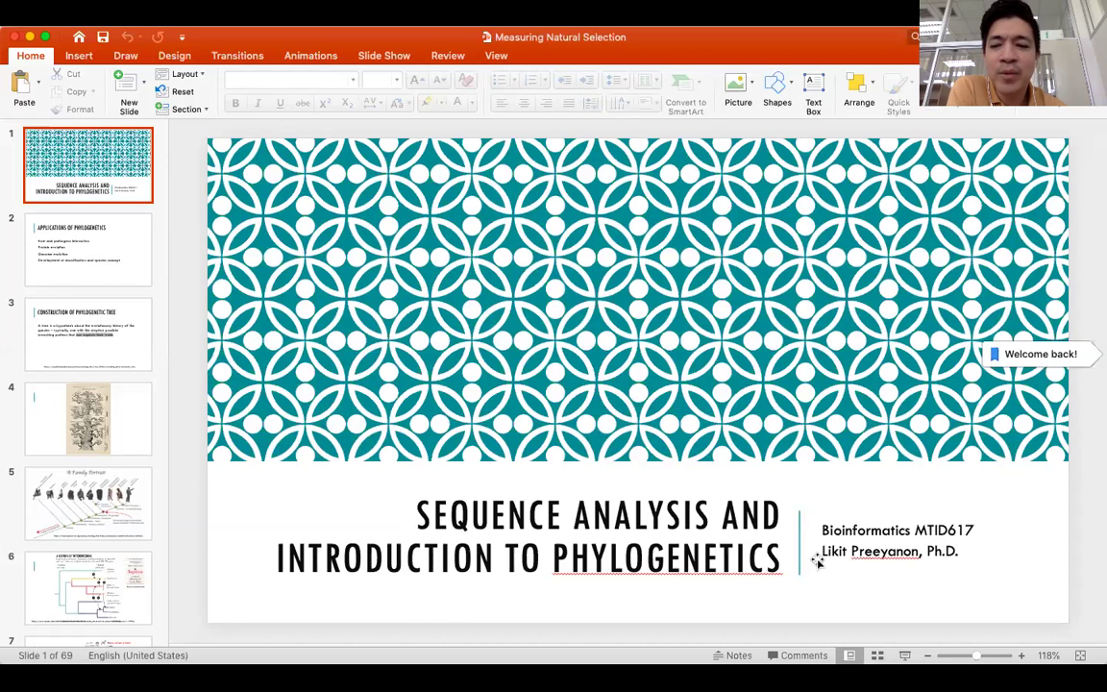
# Switch to the PowerPoint presentation "Sequence Analysis and Introduction to Phylogenetics" and start its slide show at the title slide
pyautogui.click(904, 655)
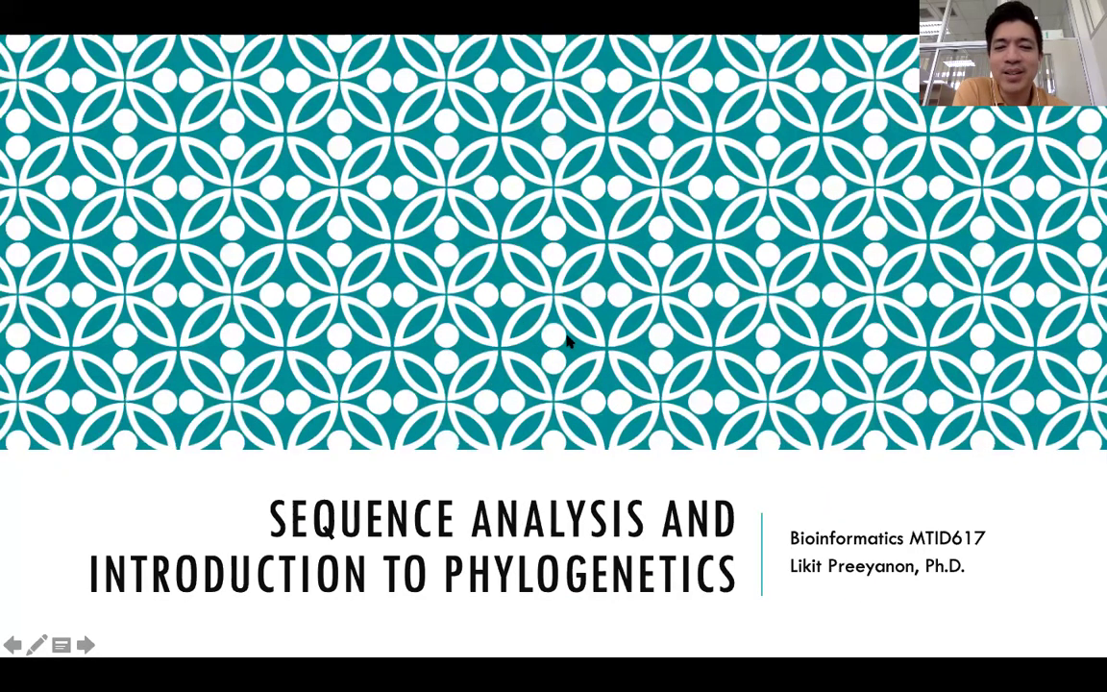